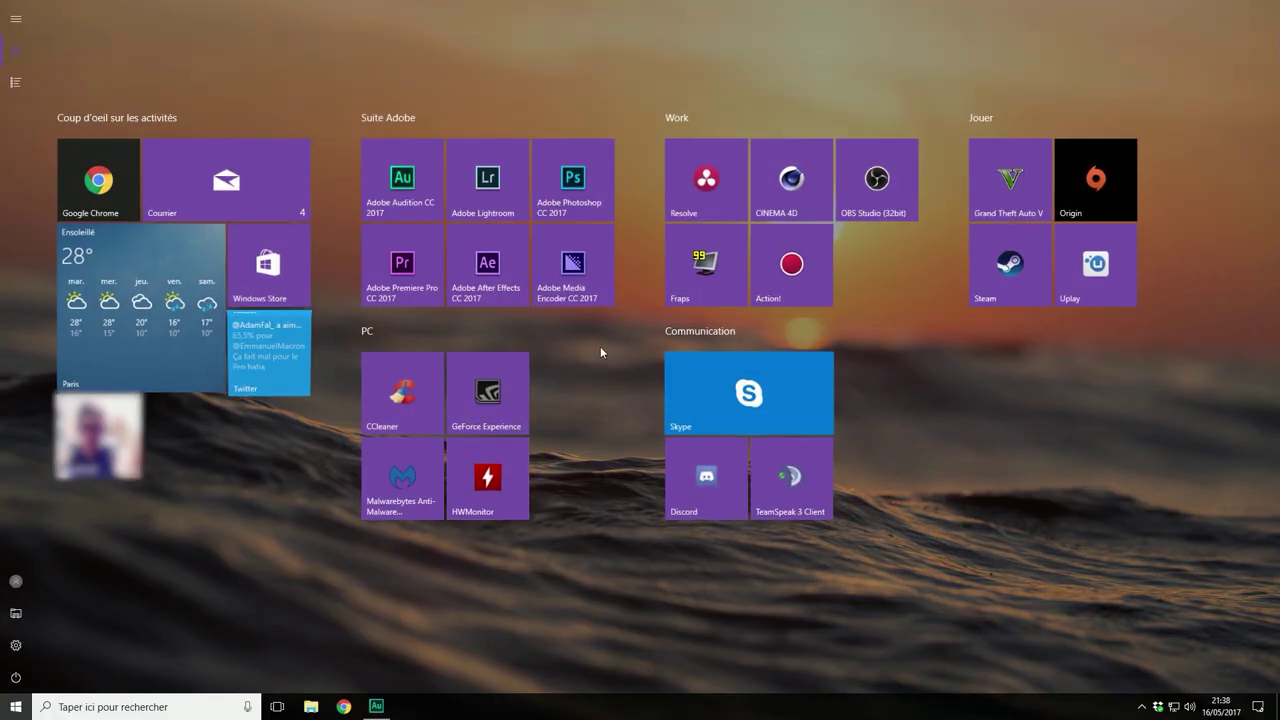
# Launch Adobe After Effects CC 2017 from the Start menu's Suite Adobe group
pyautogui.click(484, 261)
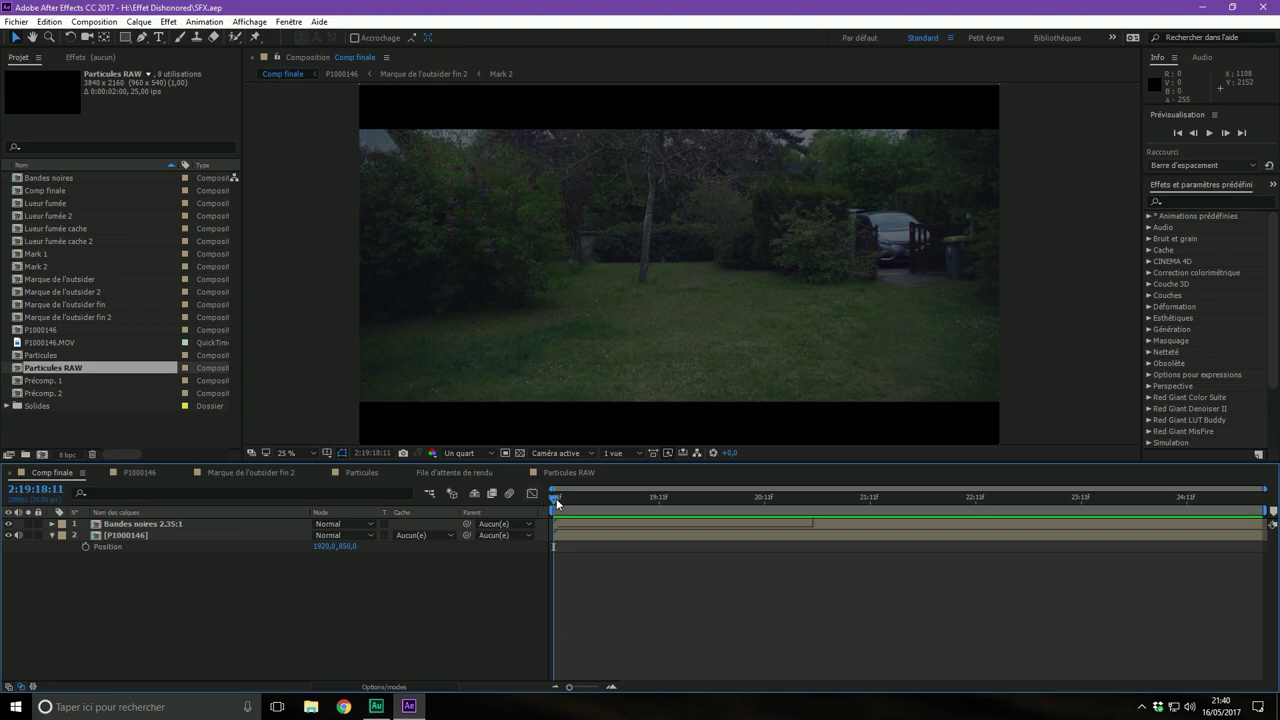
pyautogui.moveTo(590, 499); pyautogui.dragTo(688, 507)
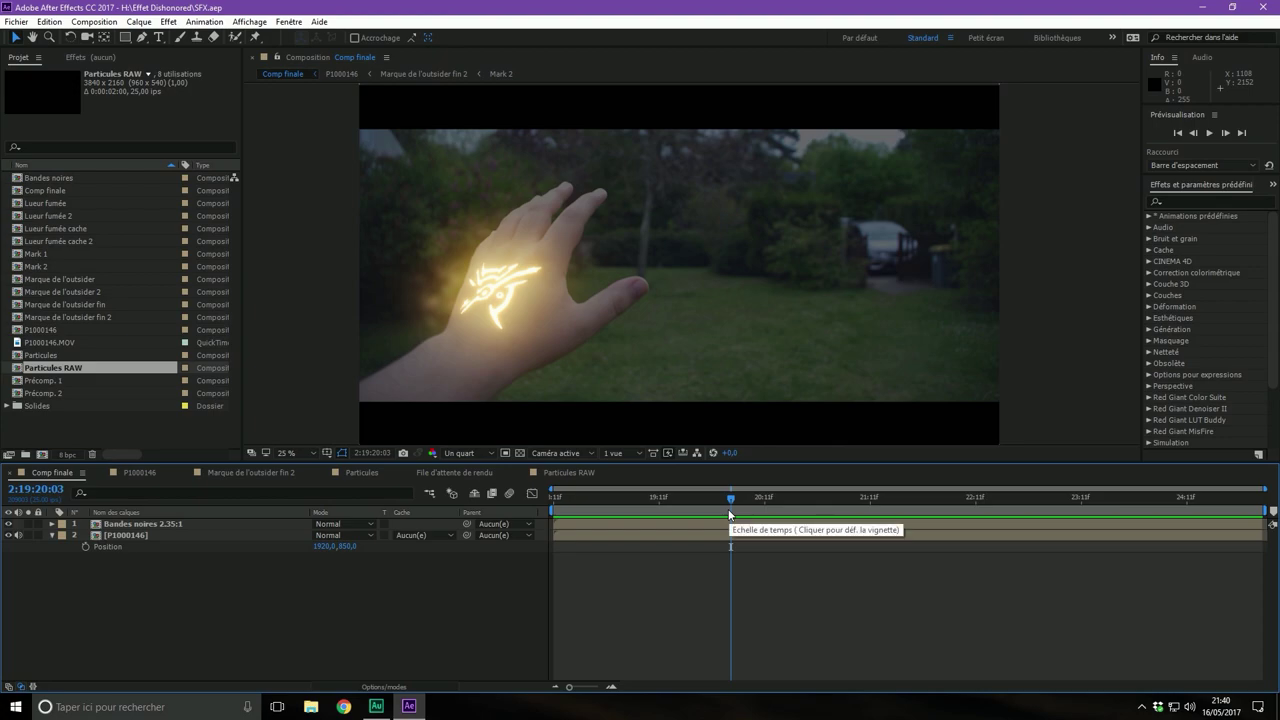
pyautogui.moveTo(730, 513); pyautogui.dragTo(946, 498)
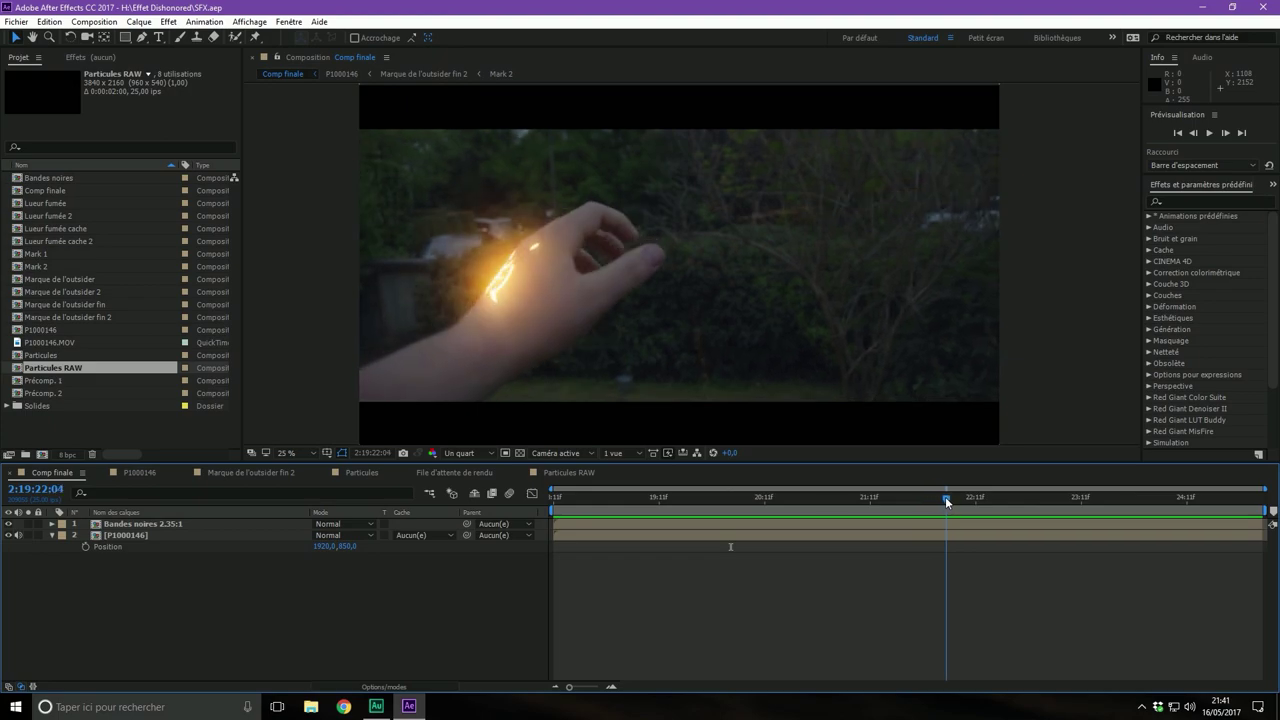
pyautogui.moveTo(960, 498); pyautogui.dragTo(949, 500)
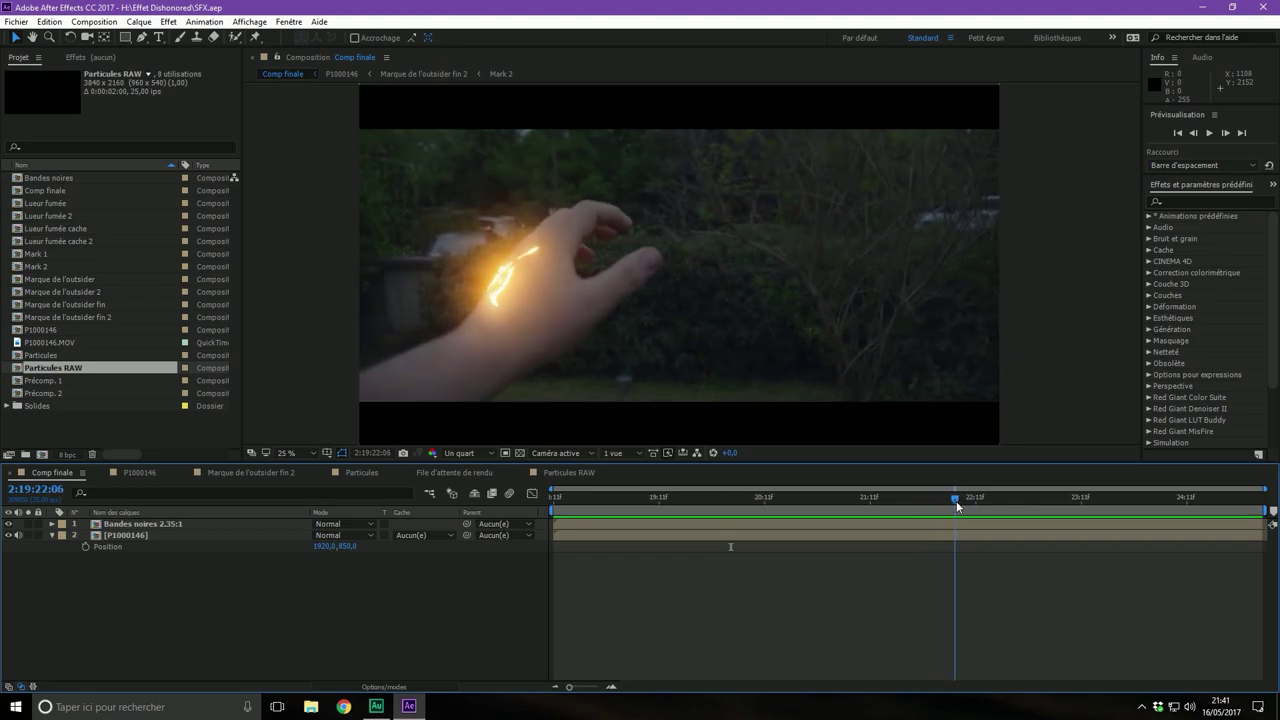
pyautogui.moveTo(976, 506); pyautogui.dragTo(1001, 511)
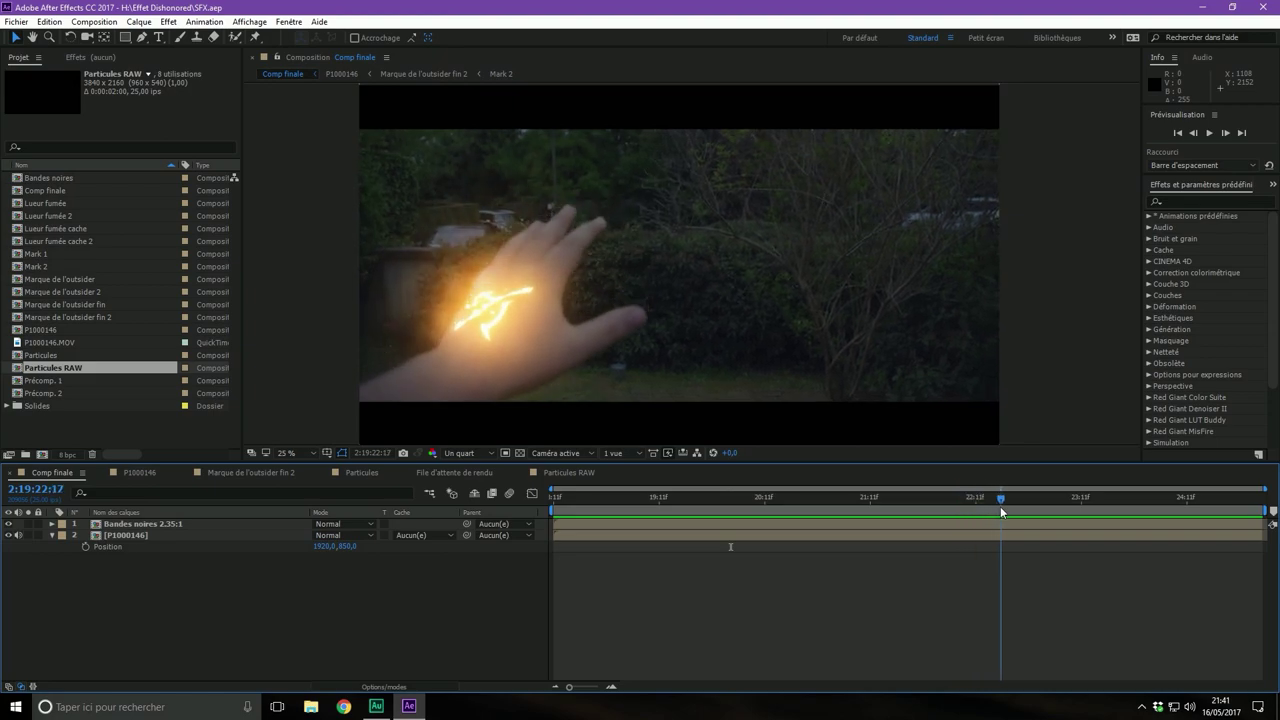
pyautogui.moveTo(1000, 506); pyautogui.dragTo(1176, 509)
pyautogui.click(622, 497)
pyautogui.moveTo(622, 496)
pyautogui.mouseDown()
pyautogui.moveTo(582, 495)
pyautogui.moveTo(720, 502)
pyautogui.mouseUp()
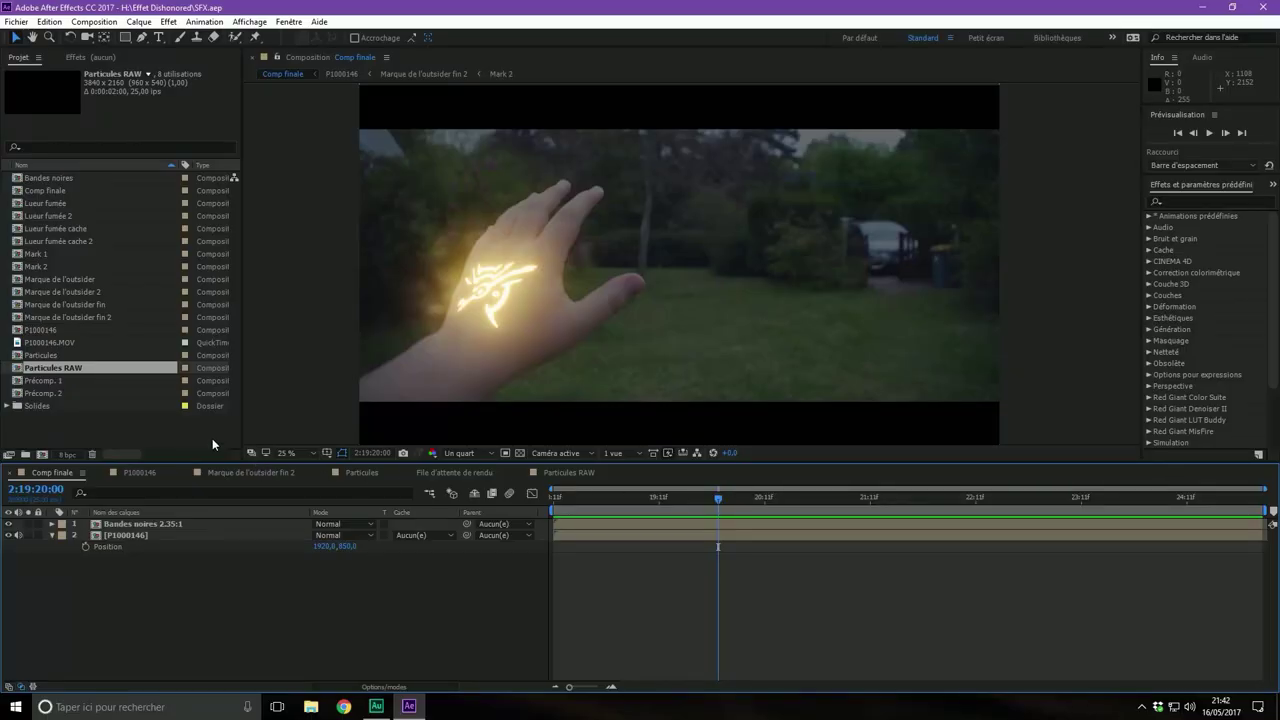
# View P1000146.MOV in the footage viewer and scrub through the raw hand clip
pyautogui.doubleClick(20, 343)
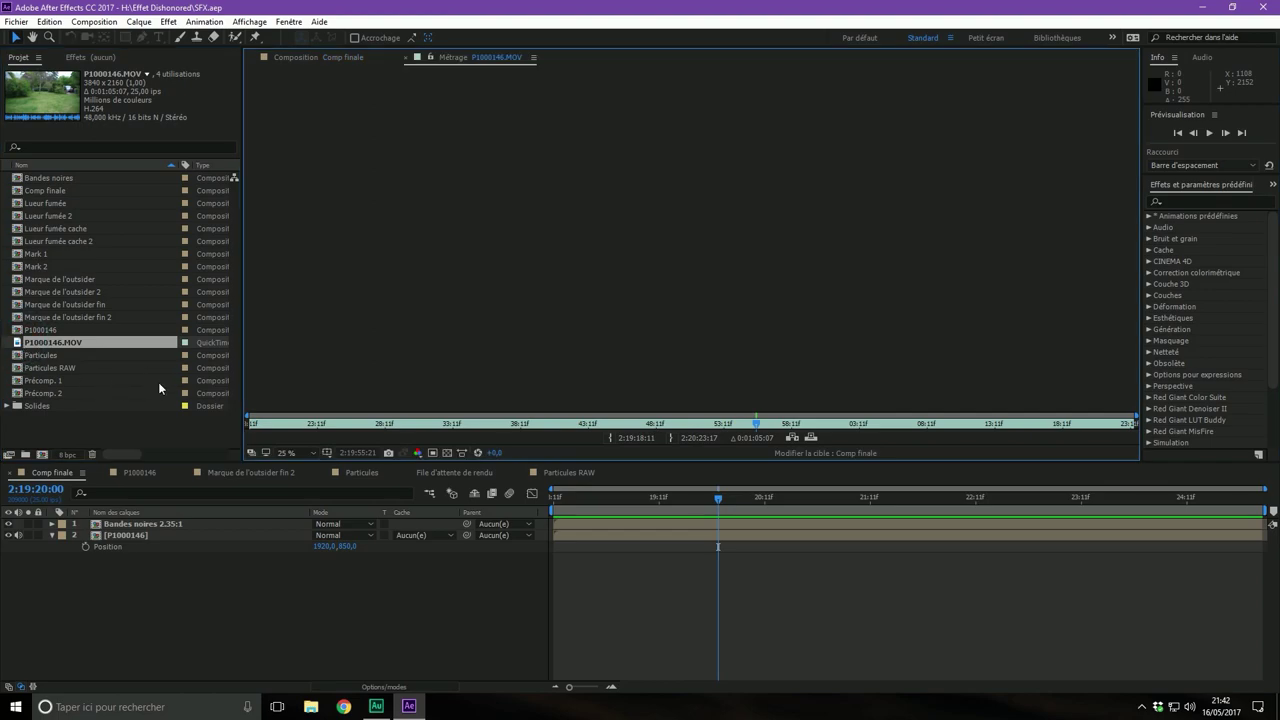
pyautogui.moveTo(736, 424)
pyautogui.mouseDown()
pyautogui.moveTo(642, 420)
pyautogui.moveTo(764, 424)
pyautogui.mouseUp()
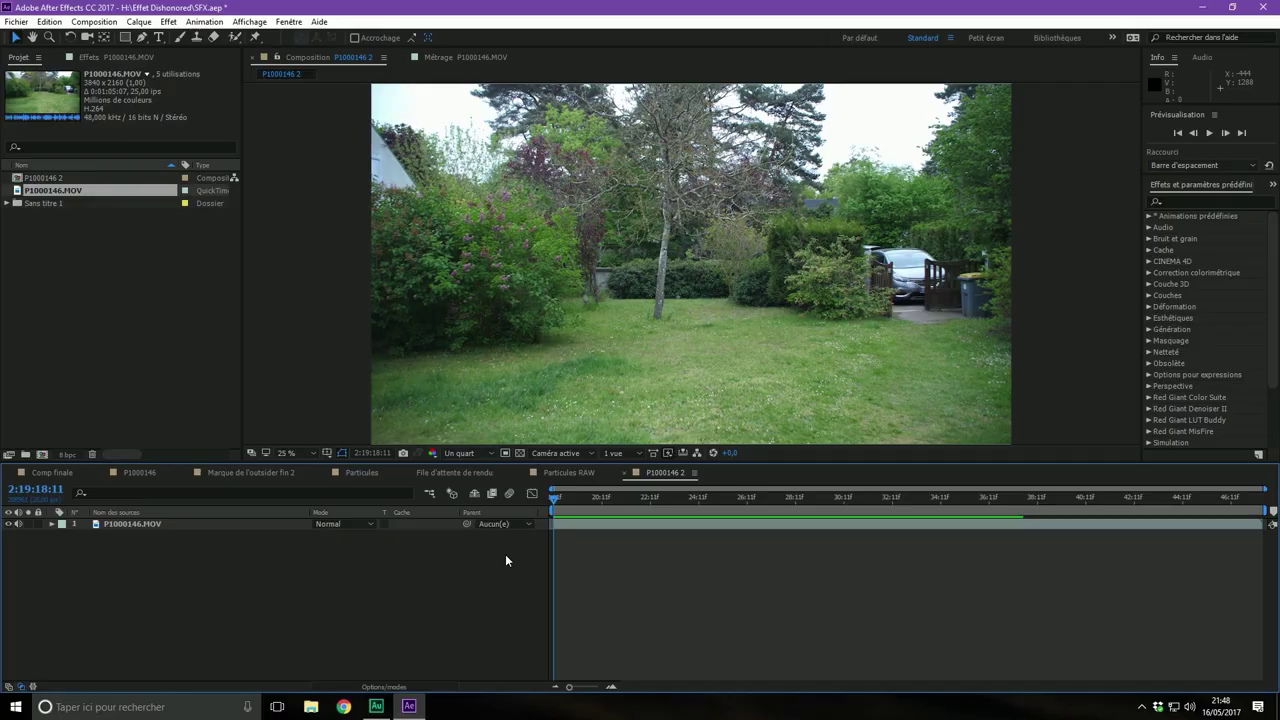
pyautogui.press('space')
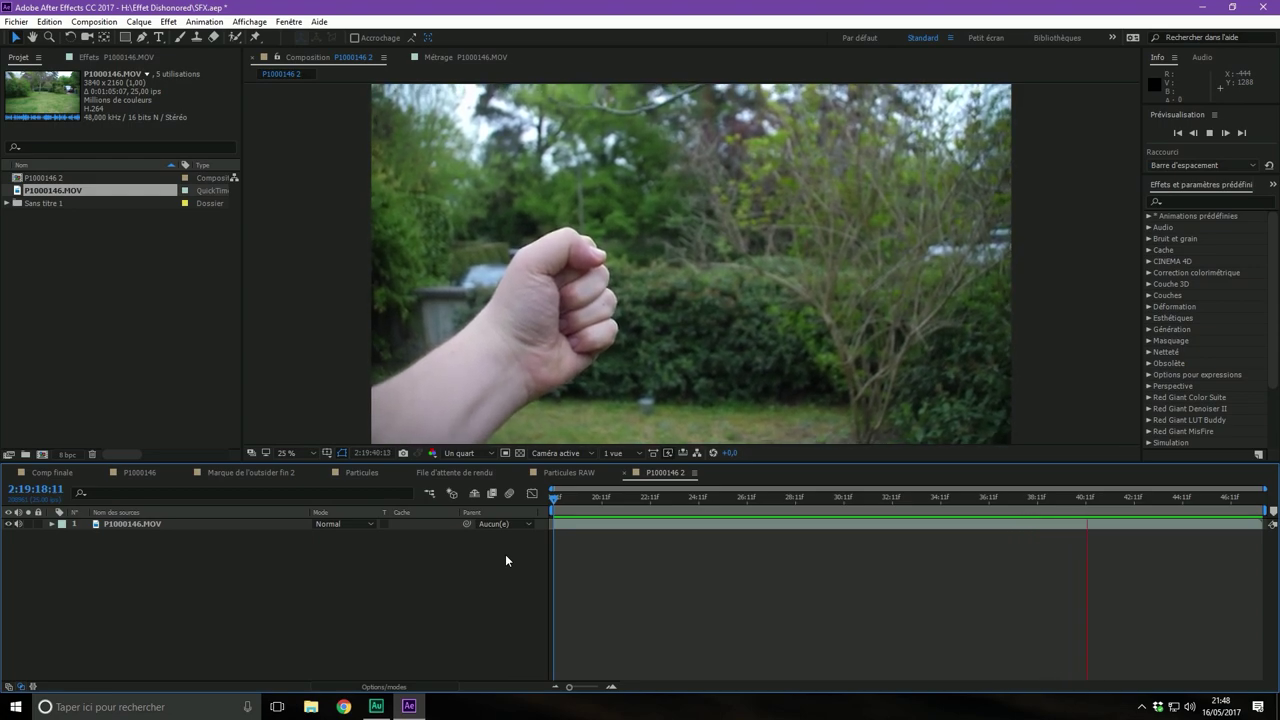
pyautogui.click(1040, 496)
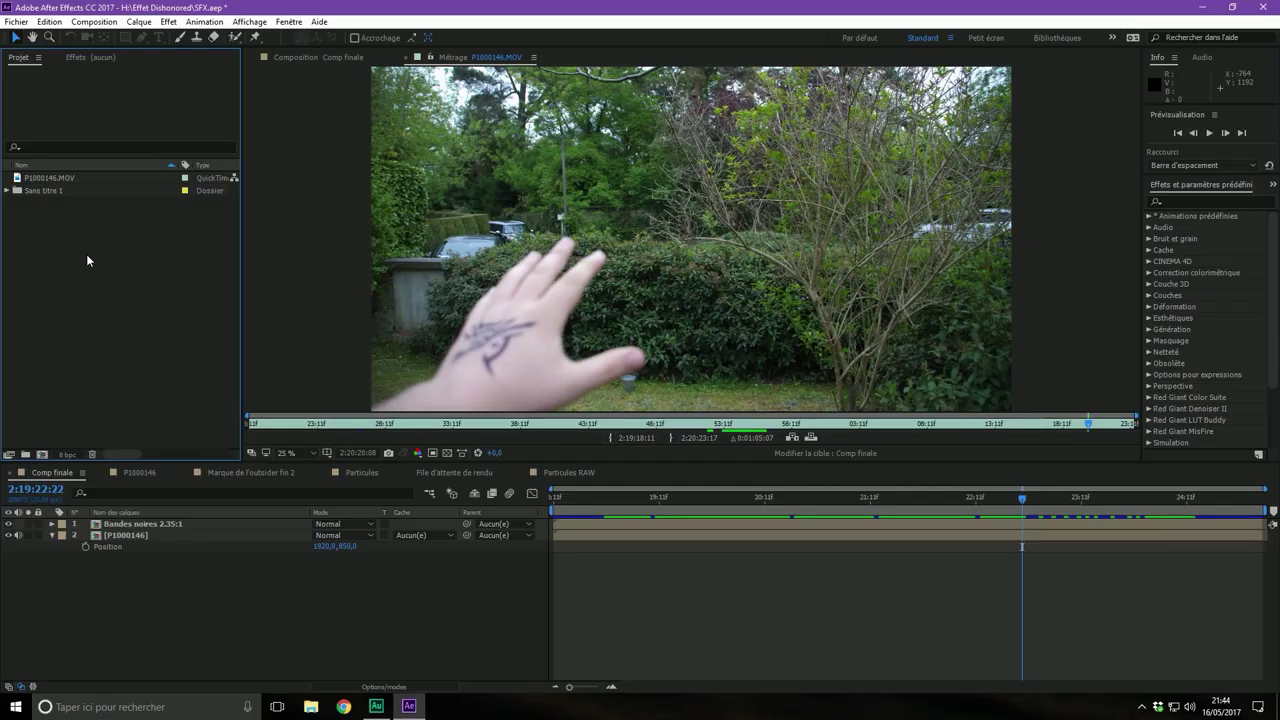
# Dismiss the Importer fichier dialog and make composition P1000146 2 from P1000146.MOV
pyautogui.doubleClick(87, 258)
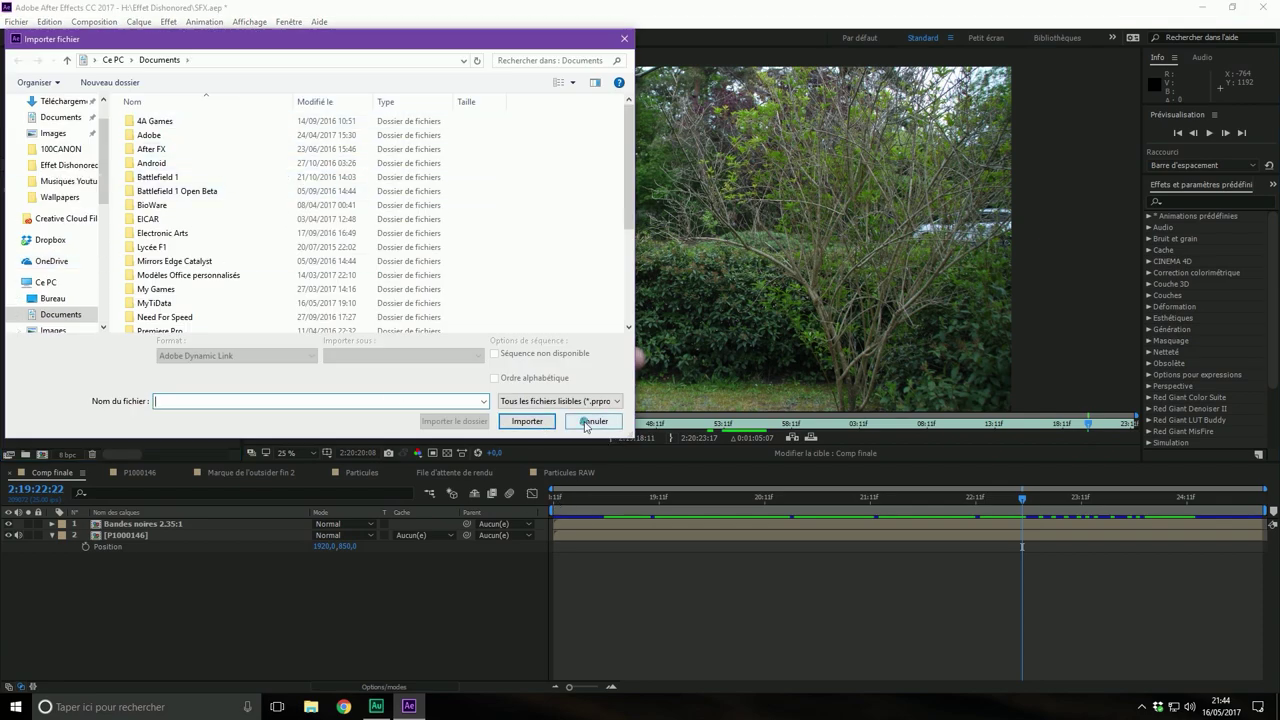
pyautogui.click(593, 421)
pyautogui.click(40, 179)
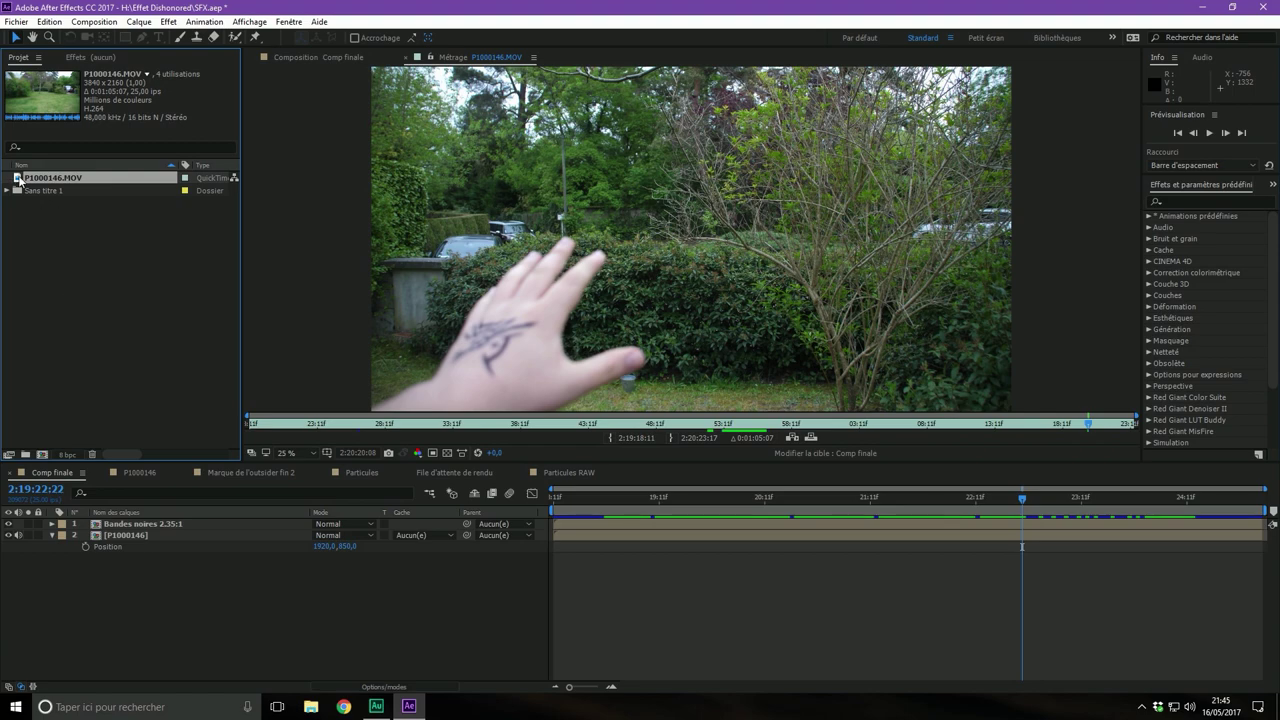
pyautogui.moveTo(18, 180); pyautogui.dragTo(45, 460)
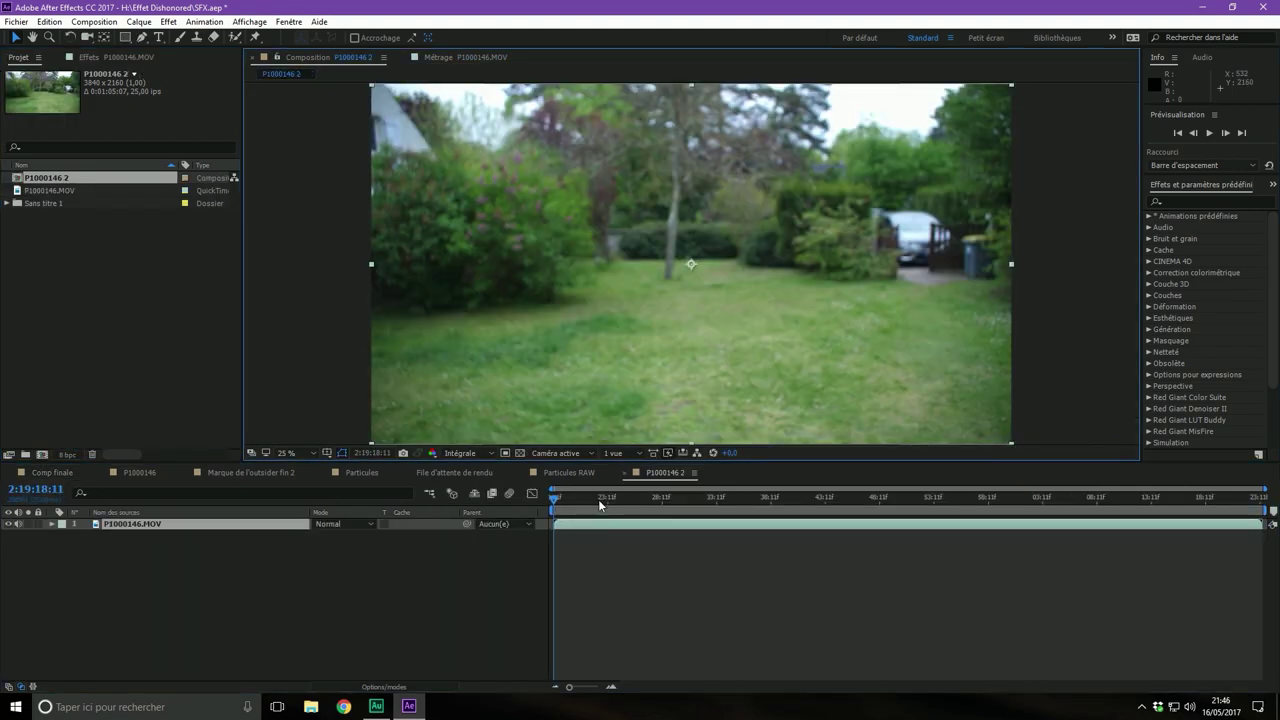
# Scrub through the new composition and set the preview resolution to Un quart
pyautogui.moveTo(598, 500); pyautogui.dragTo(793, 499)
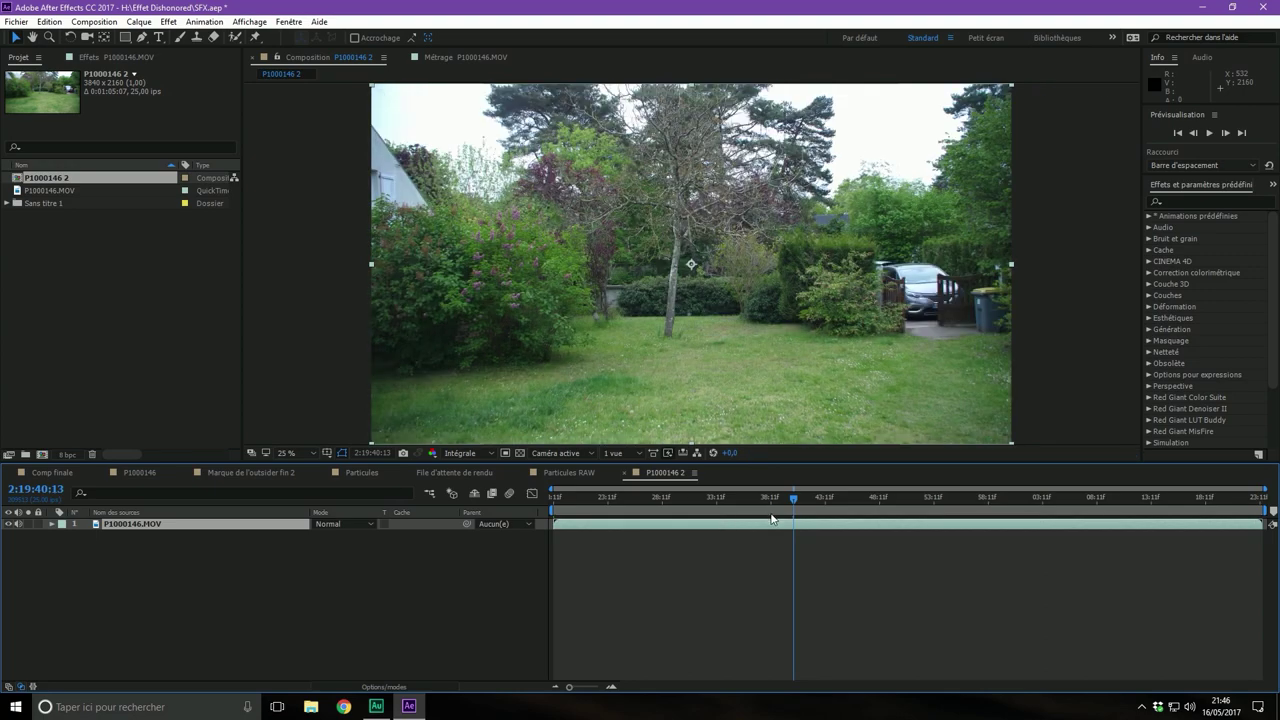
pyautogui.click(874, 498)
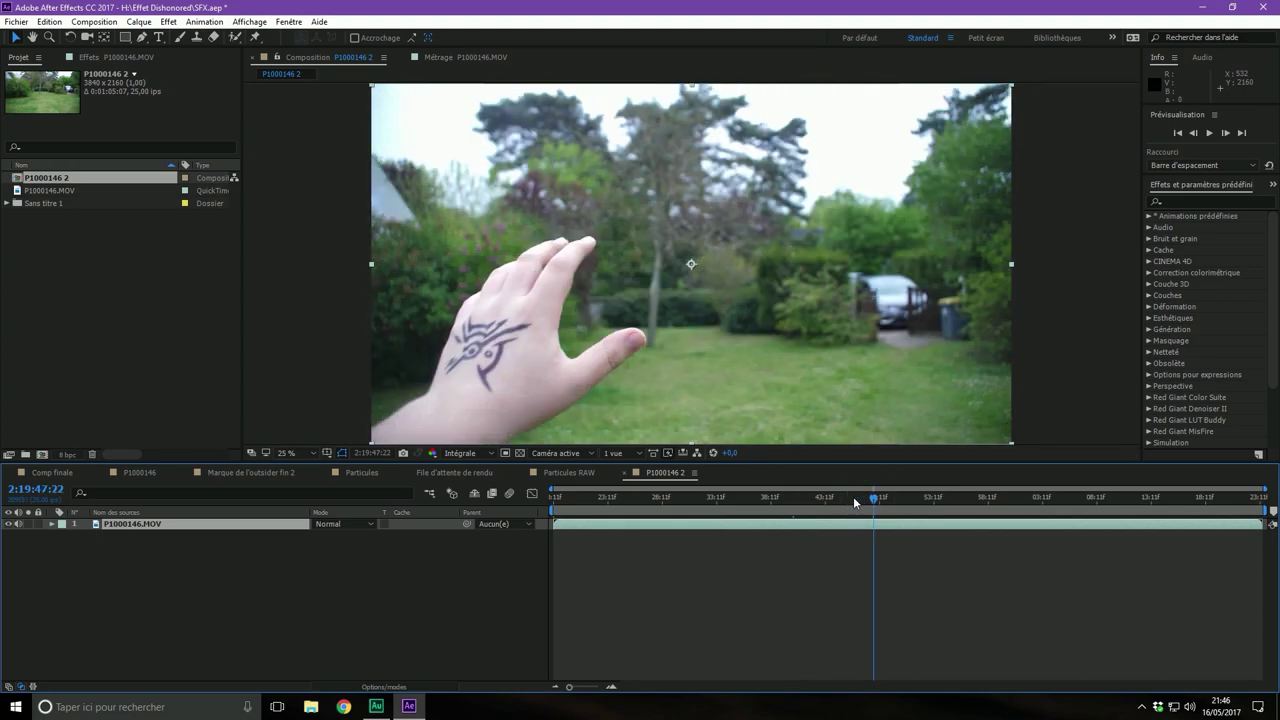
pyautogui.click(916, 498)
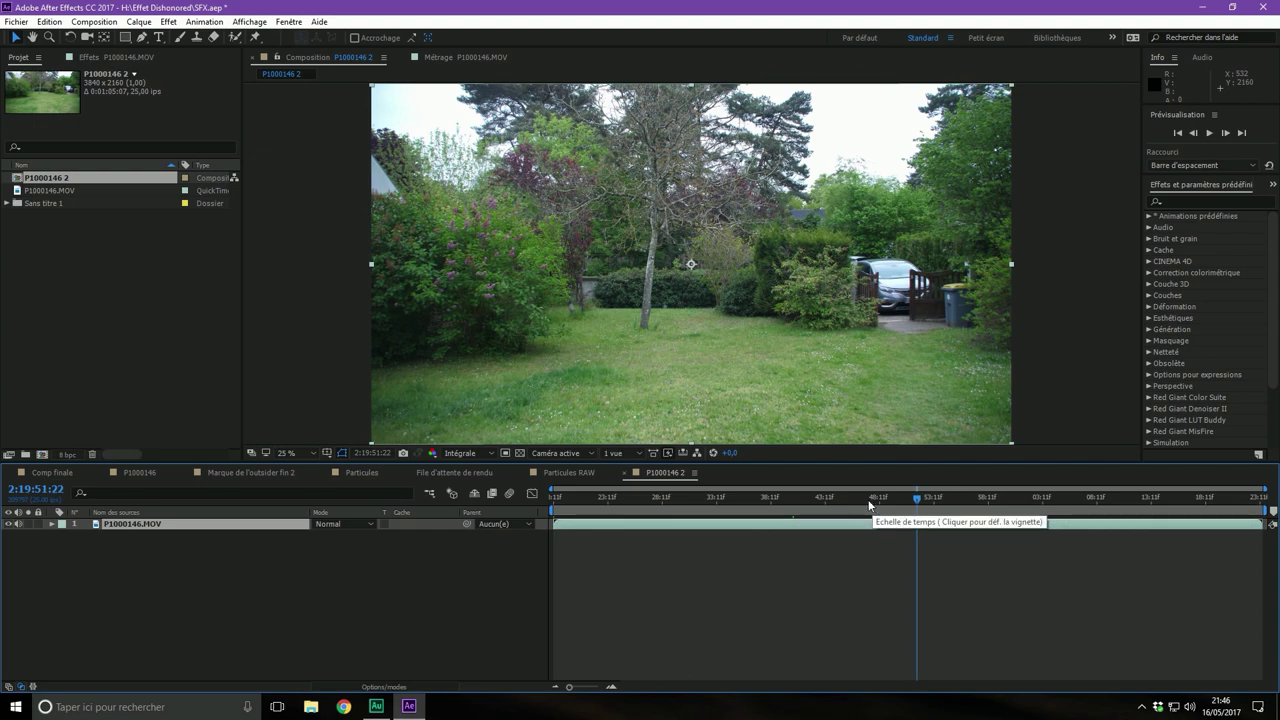
pyautogui.click(462, 454)
pyautogui.click(490, 531)
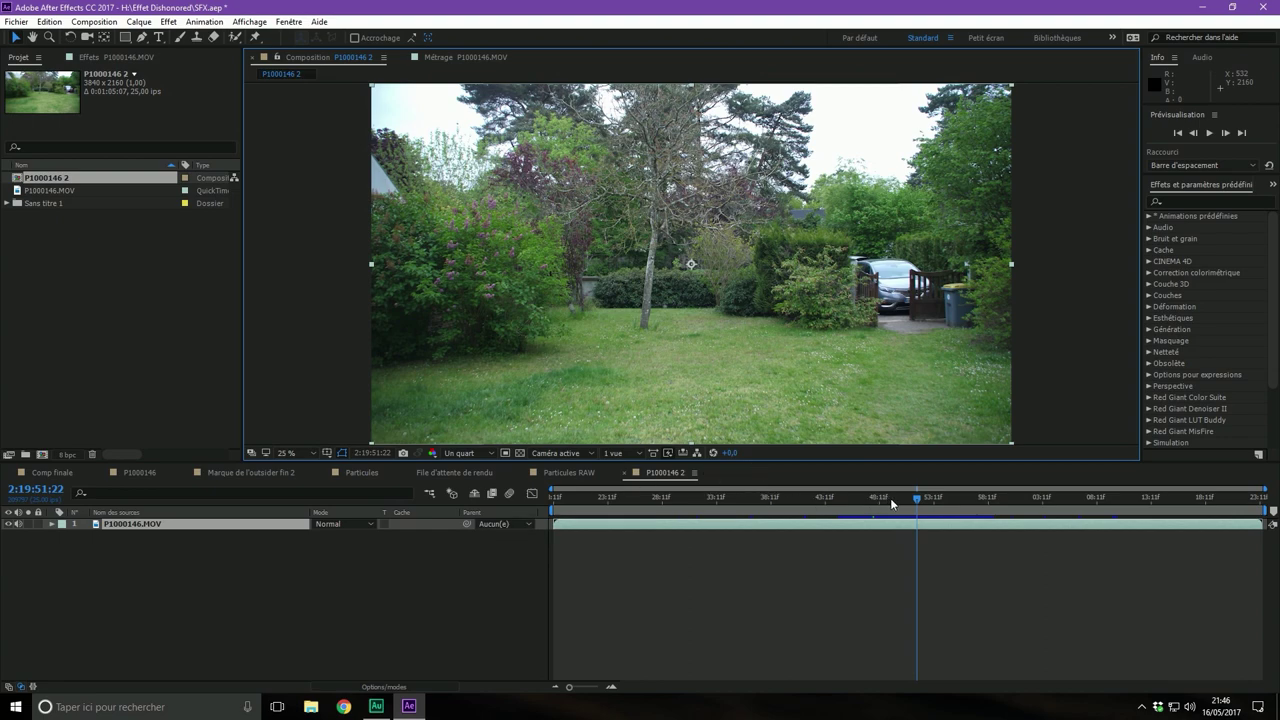
# Trim the footage layer's start to the tattooed-hand frame at about 2:19:54:10
pyautogui.moveTo(892, 499)
pyautogui.mouseDown()
pyautogui.moveTo(962, 499)
pyautogui.moveTo(944, 495)
pyautogui.mouseUp()
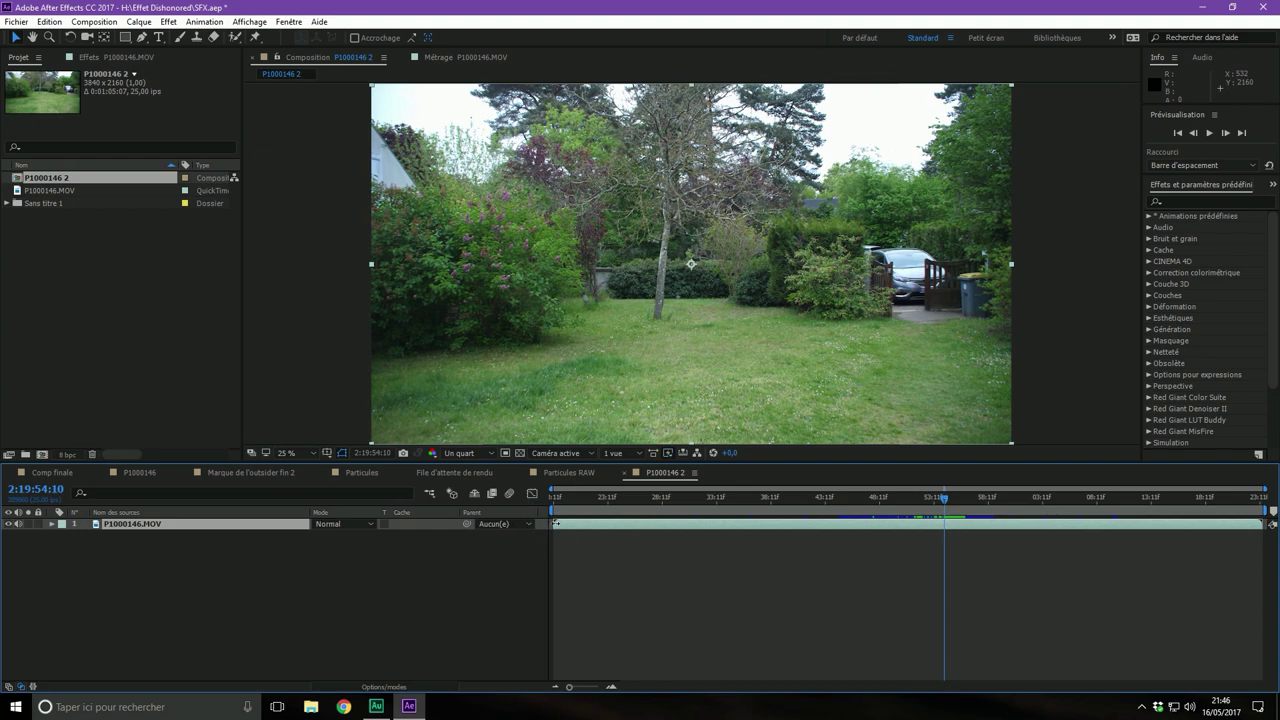
pyautogui.moveTo(555, 523); pyautogui.dragTo(916, 533)
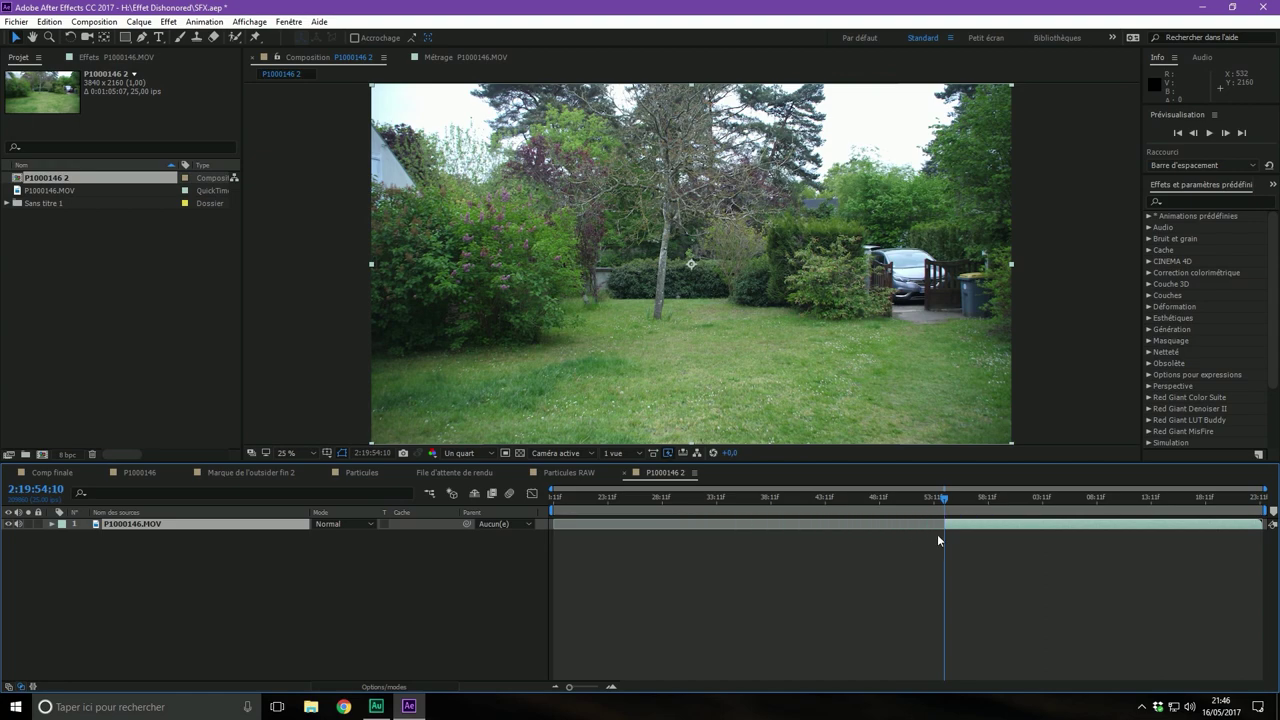
pyautogui.moveTo(937, 534)
pyautogui.mouseDown()
pyautogui.moveTo(957, 527)
pyautogui.moveTo(941, 524)
pyautogui.mouseUp()
# Snap the clip to the comp start and trim the comp to end with the clip
pyautogui.moveTo(1013, 527); pyautogui.dragTo(621, 527)
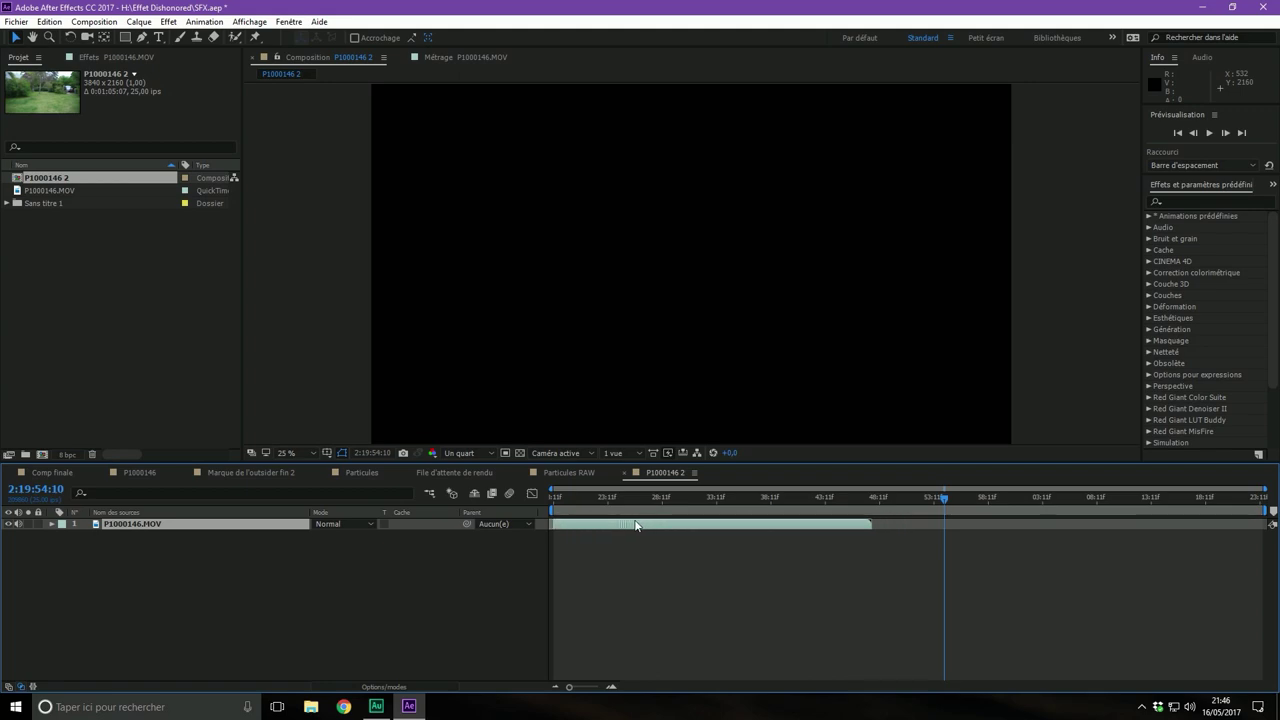
pyautogui.moveTo(613, 526); pyautogui.dragTo(633, 524)
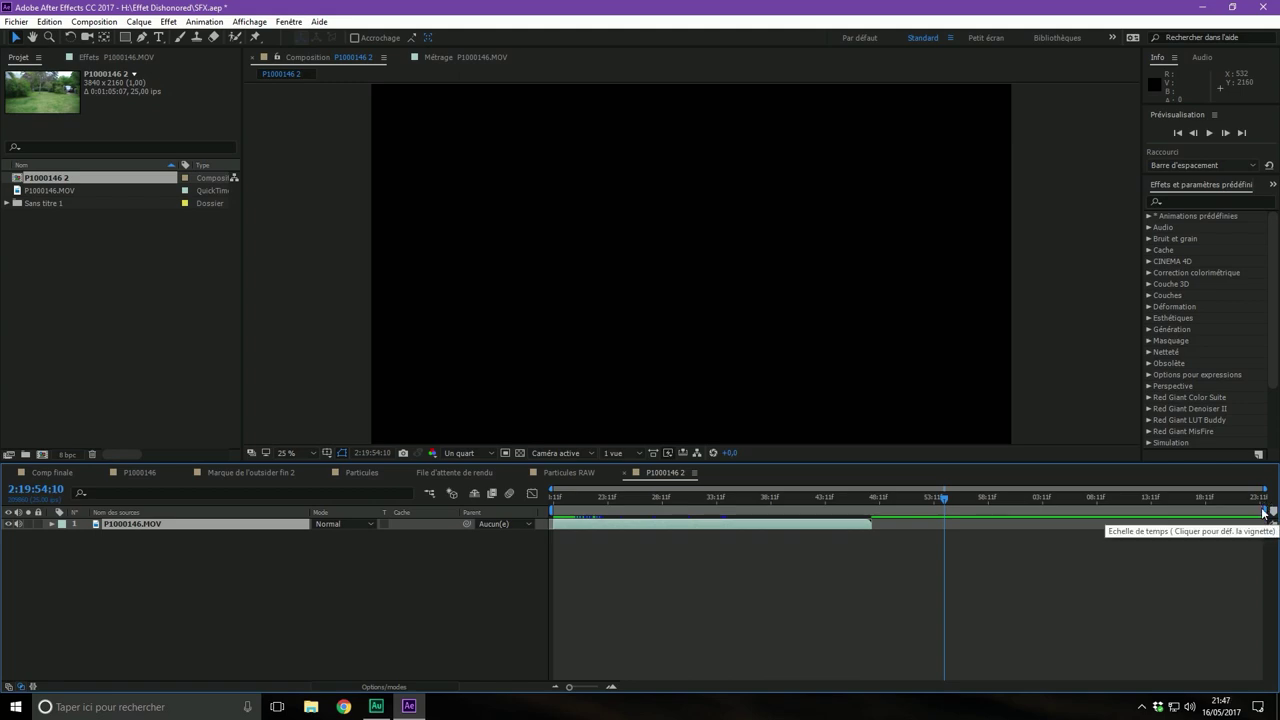
pyautogui.moveTo(1271, 510); pyautogui.dragTo(882, 504)
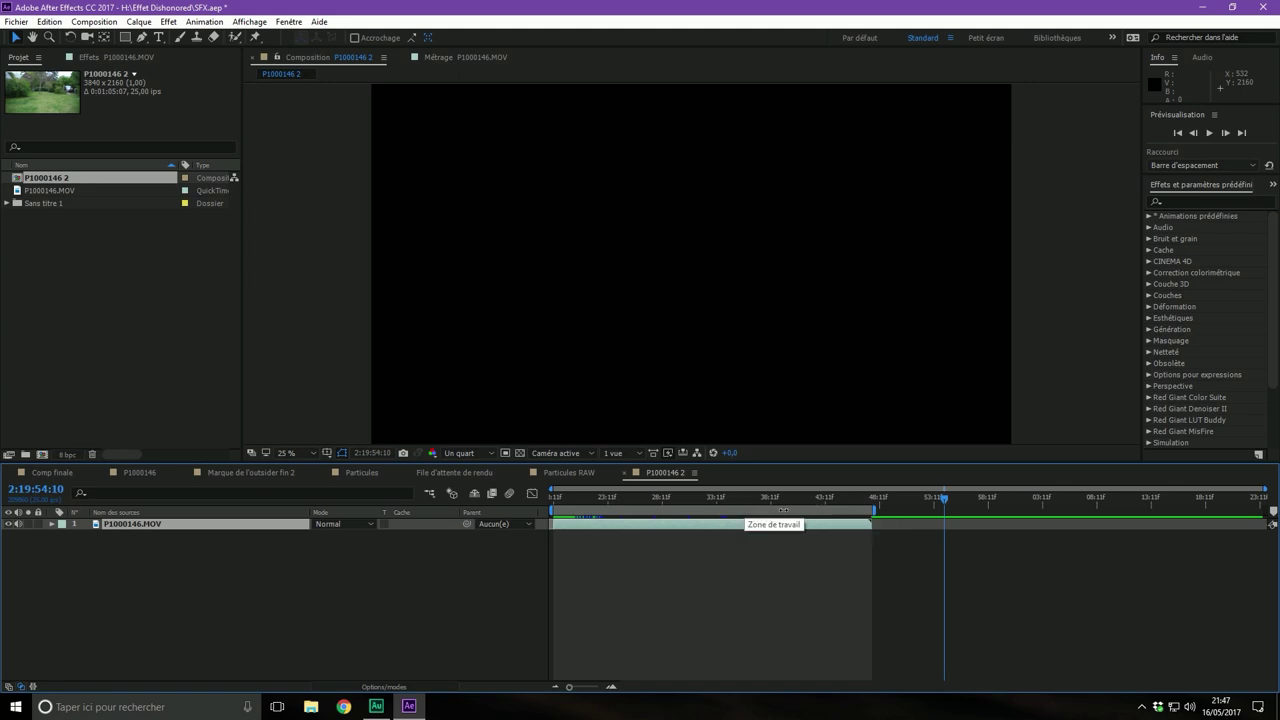
pyautogui.rightClick(815, 510)
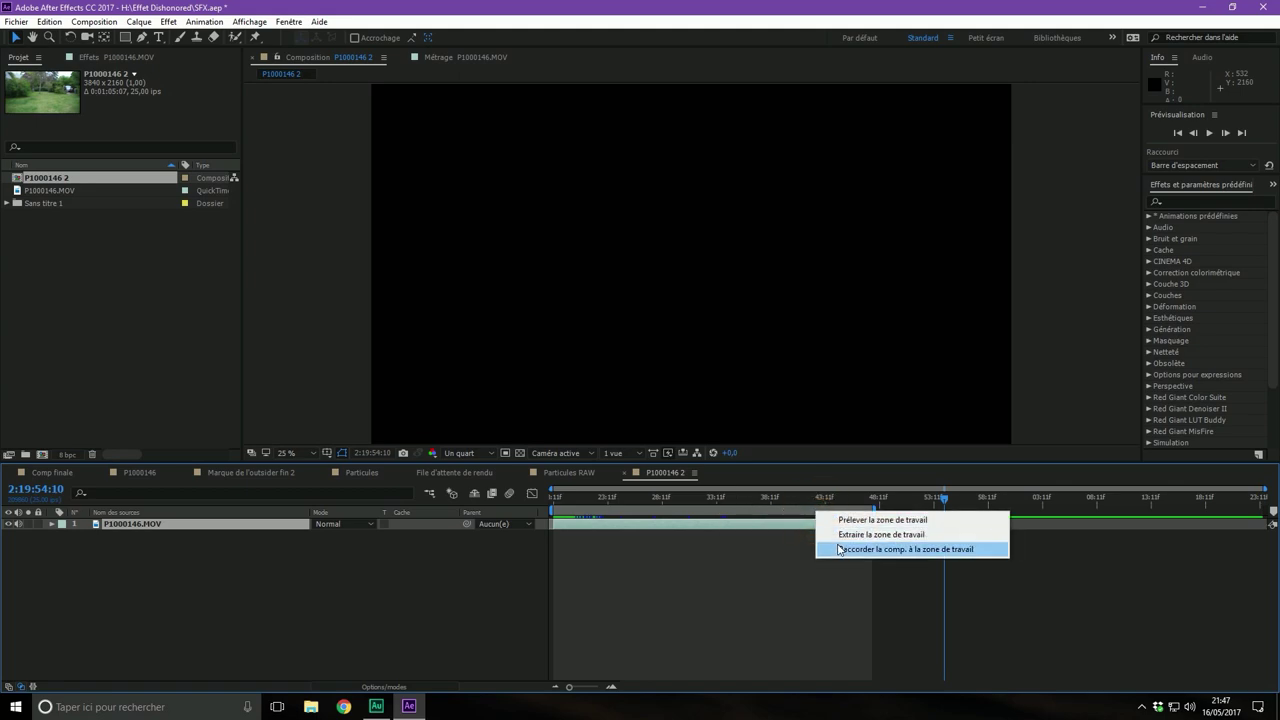
pyautogui.click(840, 549)
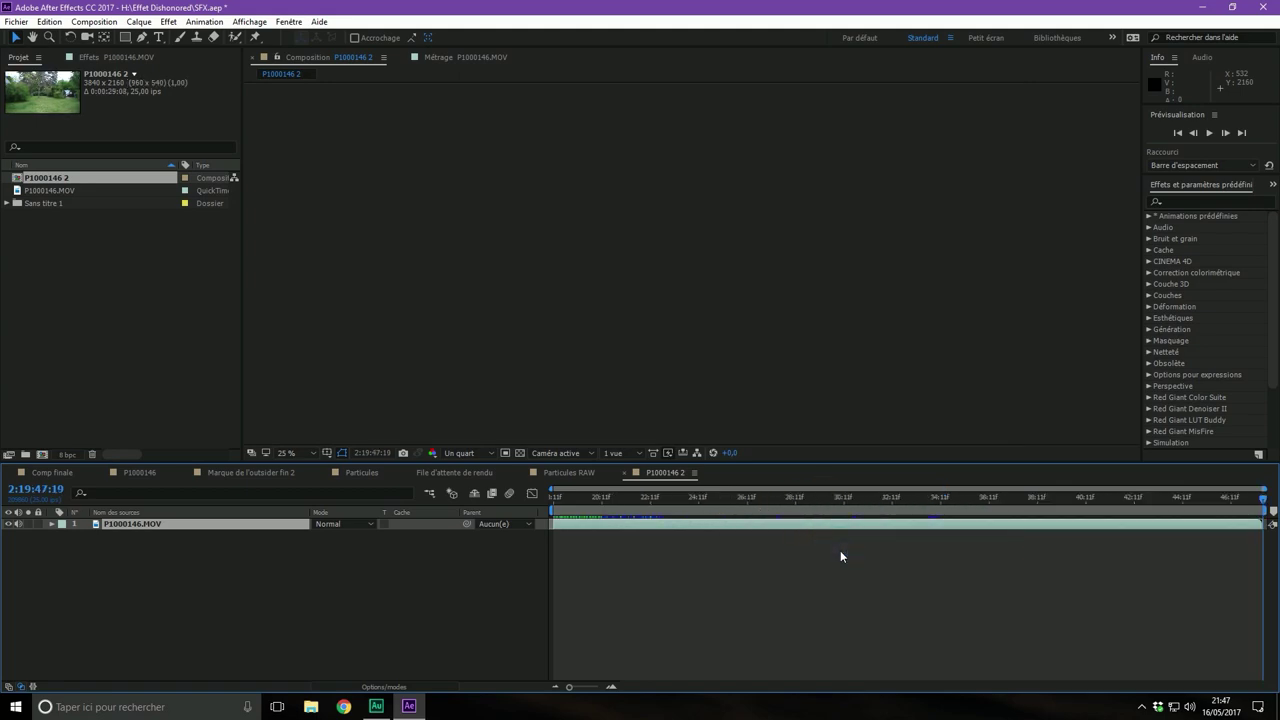
pyautogui.moveTo(902, 496); pyautogui.dragTo(597, 496)
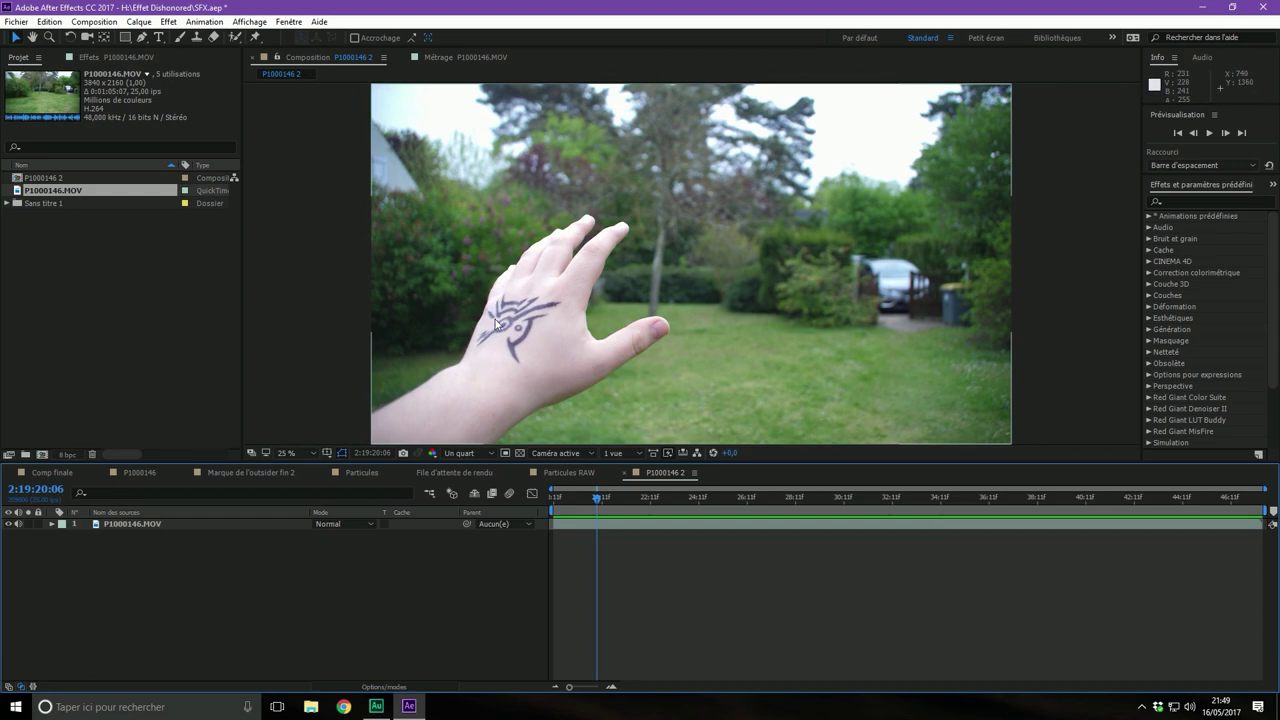
# Duplicate the P1000146.MOV layer with Ctrl+D and return to the tattooed-hand frame
pyautogui.click(156, 523)
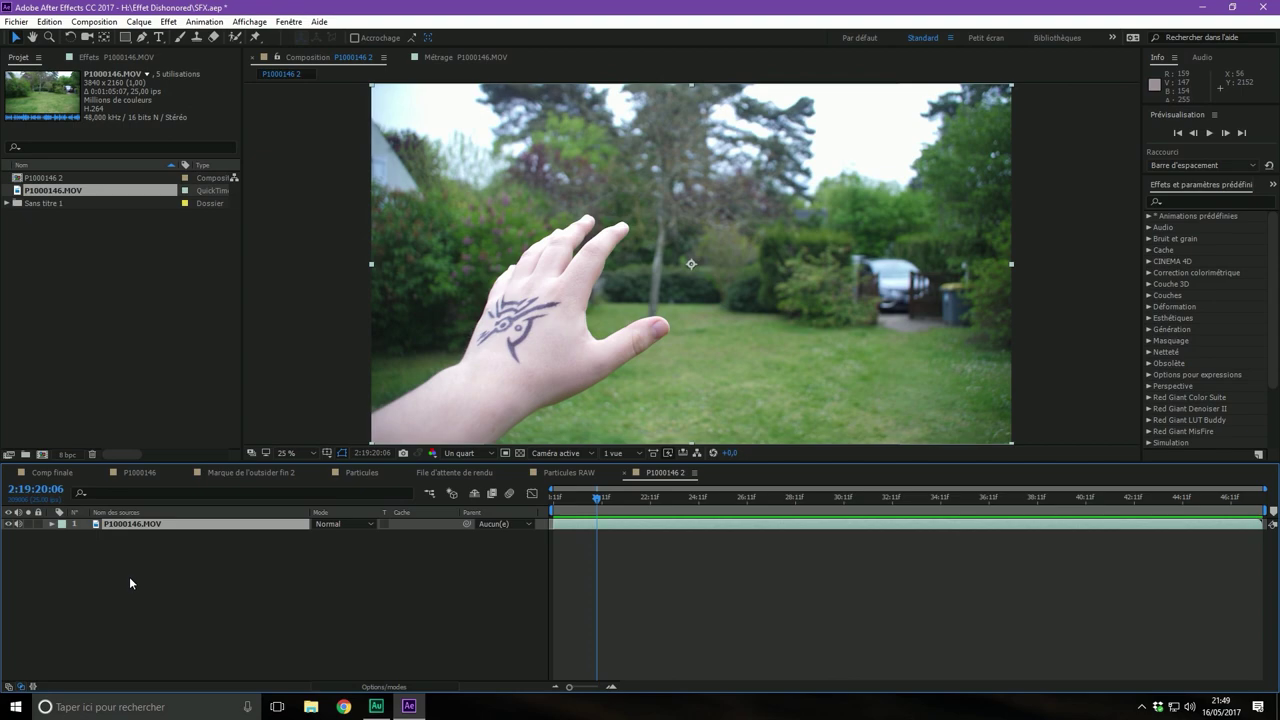
pyautogui.hotkey('ctrl', 'd')
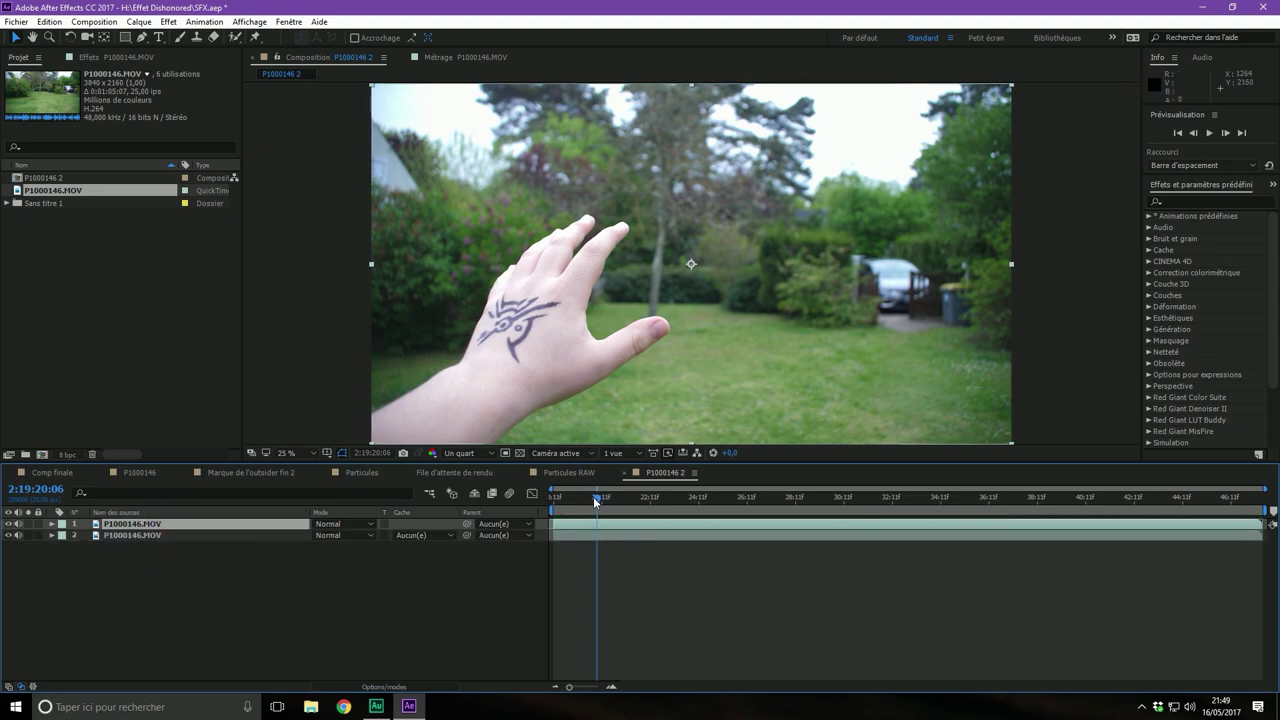
pyautogui.moveTo(596, 498); pyautogui.dragTo(553, 498)
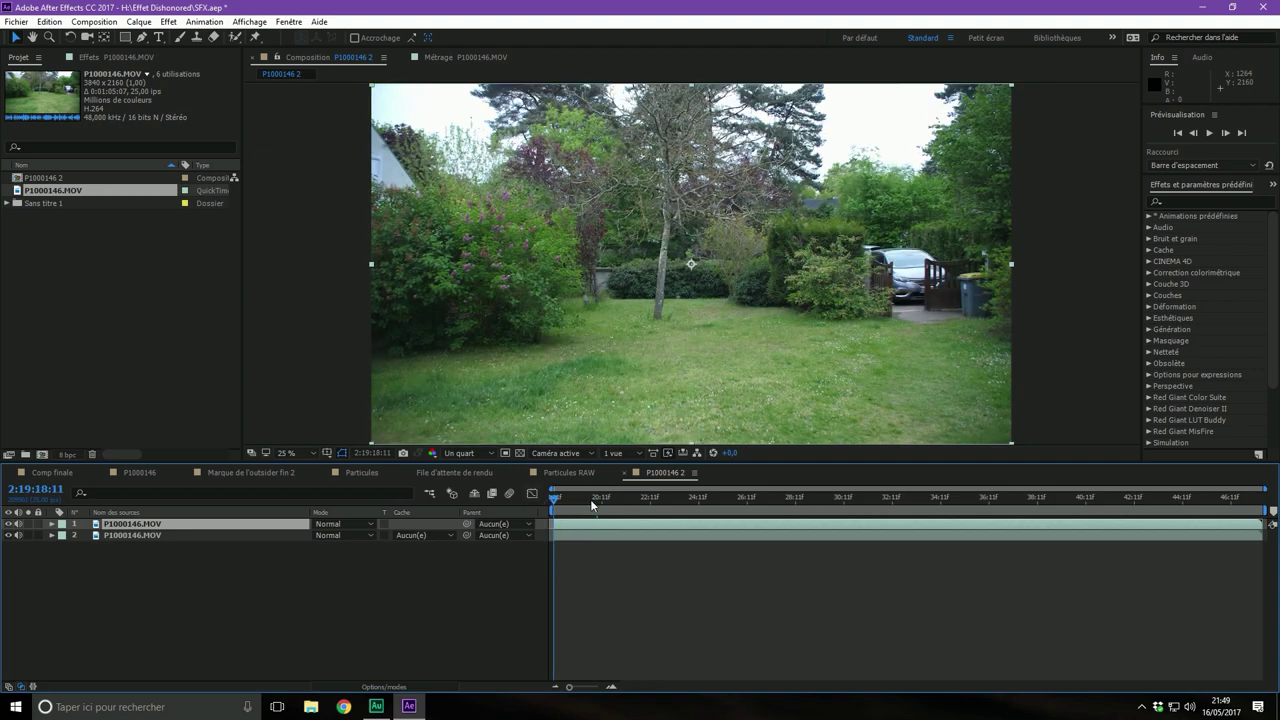
pyautogui.click(591, 499)
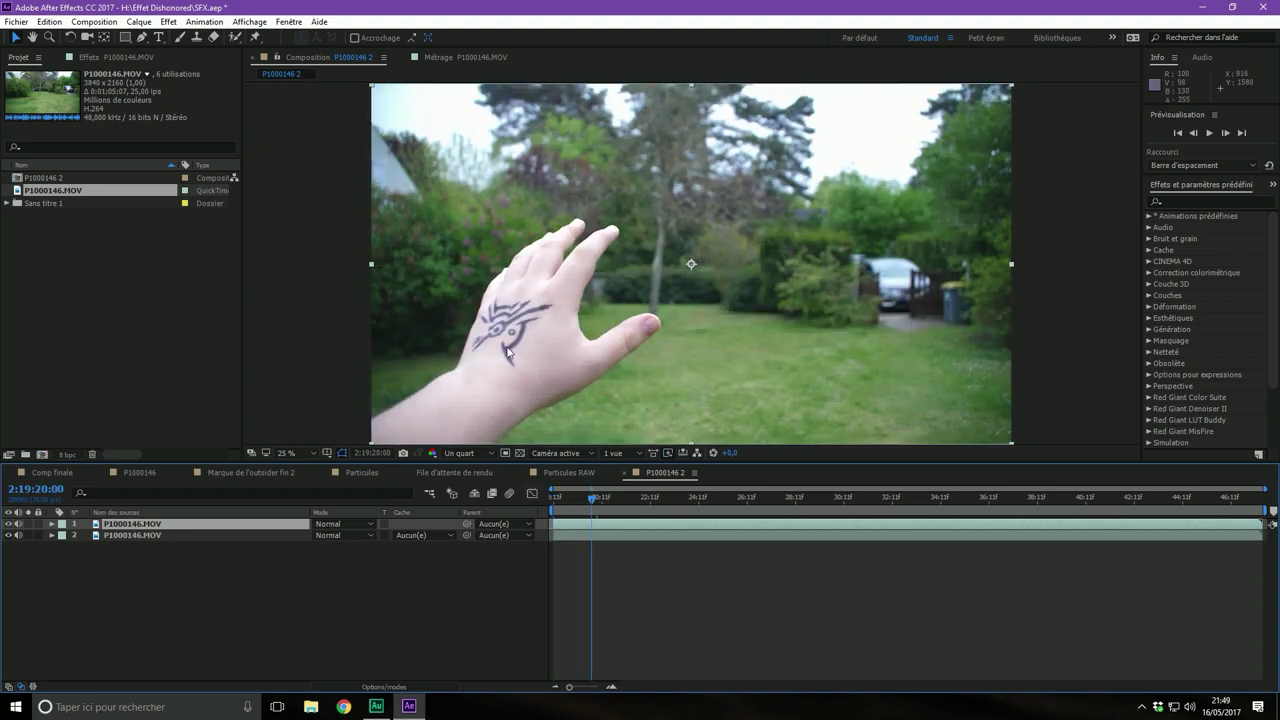
# Zoom and pan the viewer in on the tattooed hand
pyautogui.scroll(2, 467, 347)
pyautogui.scroll(2, 467, 347)
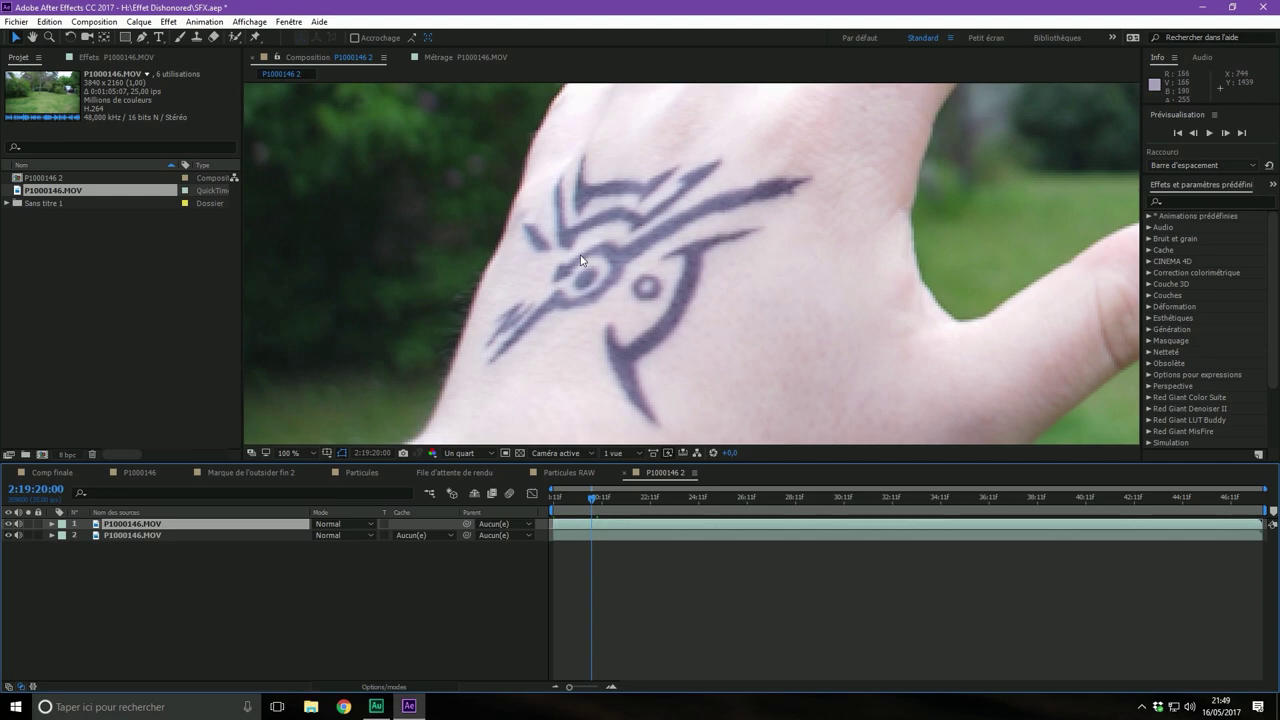
pyautogui.scroll(-2, 512, 310)
pyautogui.scroll(-2, 512, 310)
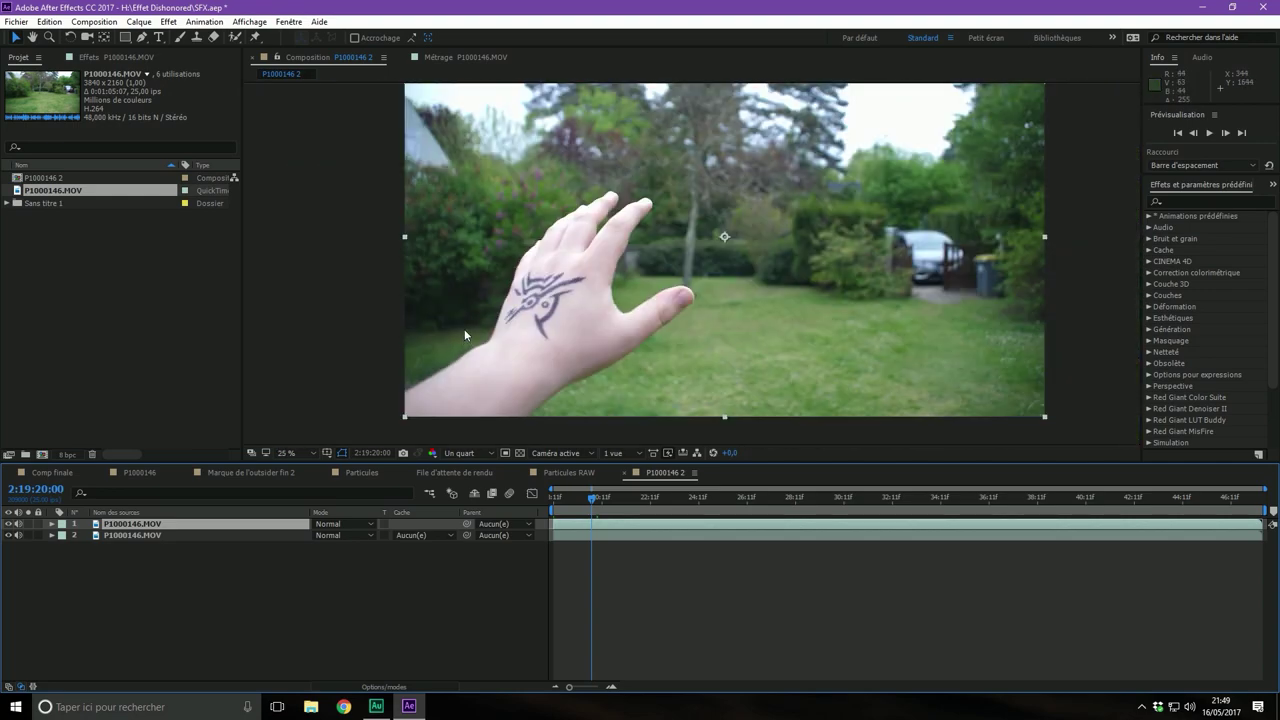
pyautogui.scroll(2, 1008, 89)
pyautogui.scroll(1, 1008, 89)
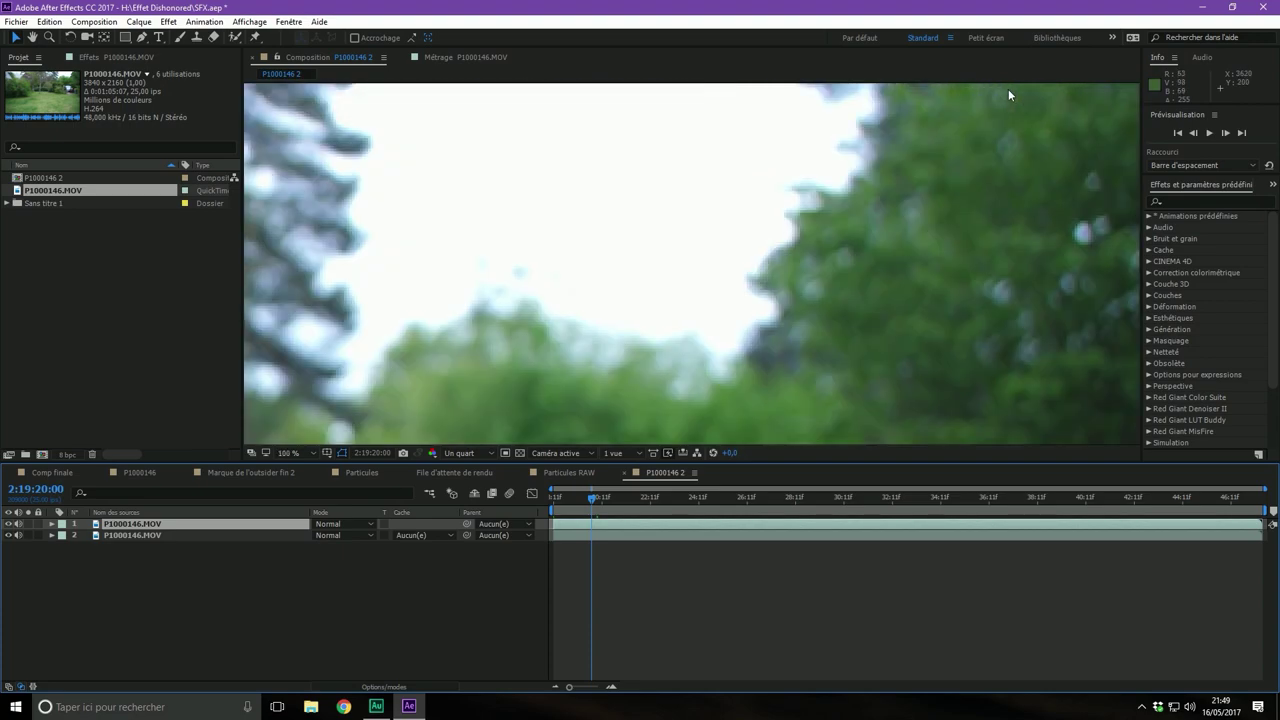
pyautogui.scroll(-1, 1008, 89)
pyautogui.scroll(-1, 1030, 94)
pyautogui.scroll(4, 570, 330)
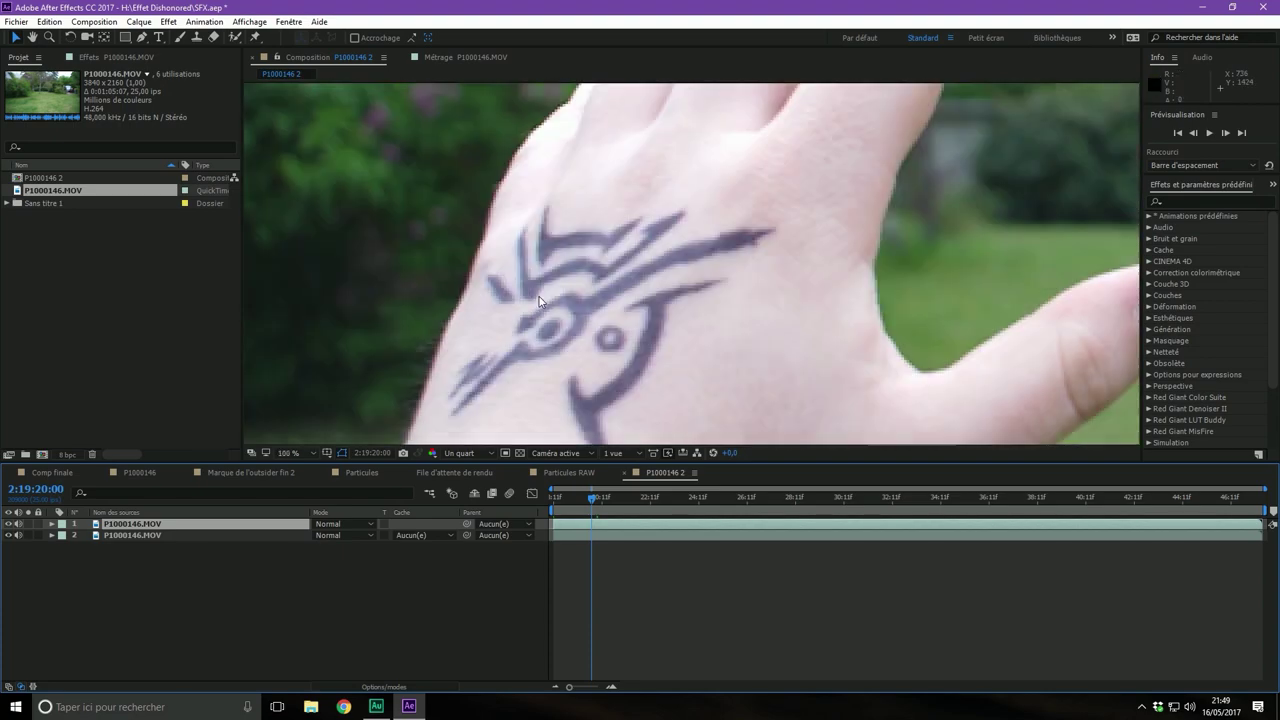
pyautogui.scroll(-4, 540, 300)
pyautogui.scroll(4, 488, 363)
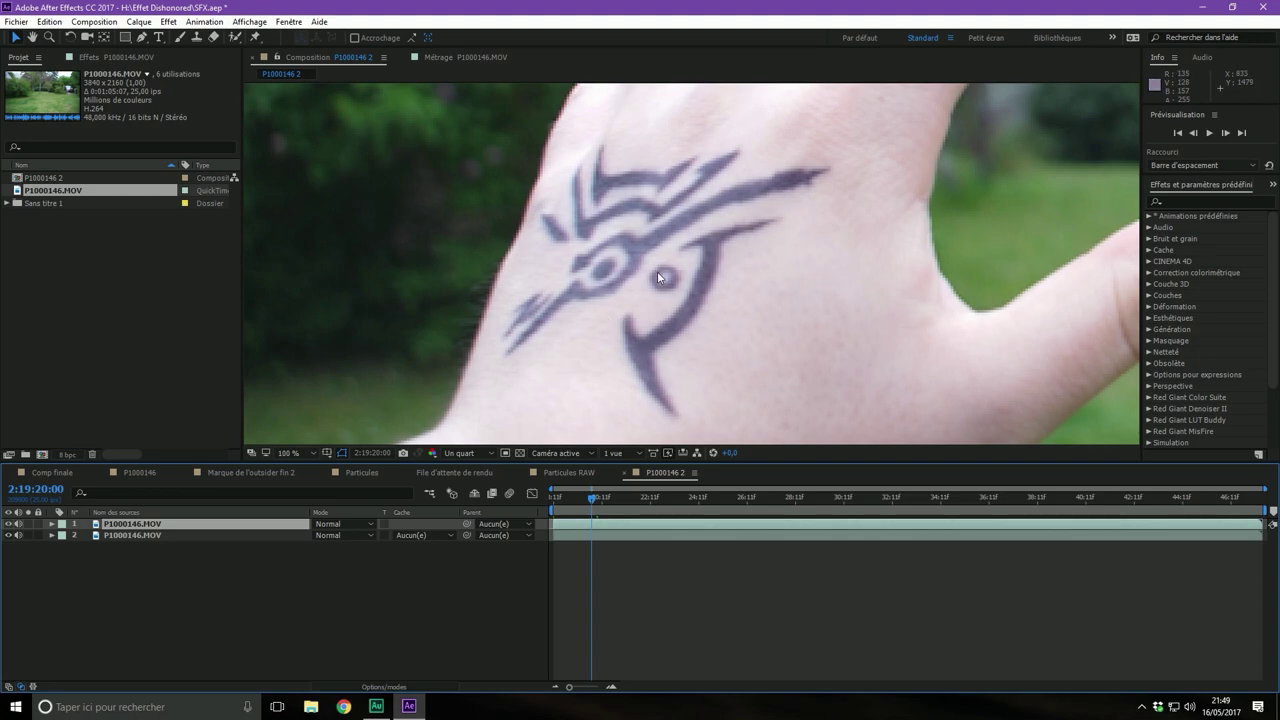
pyautogui.moveTo(657, 271); pyautogui.dragTo(665, 251)
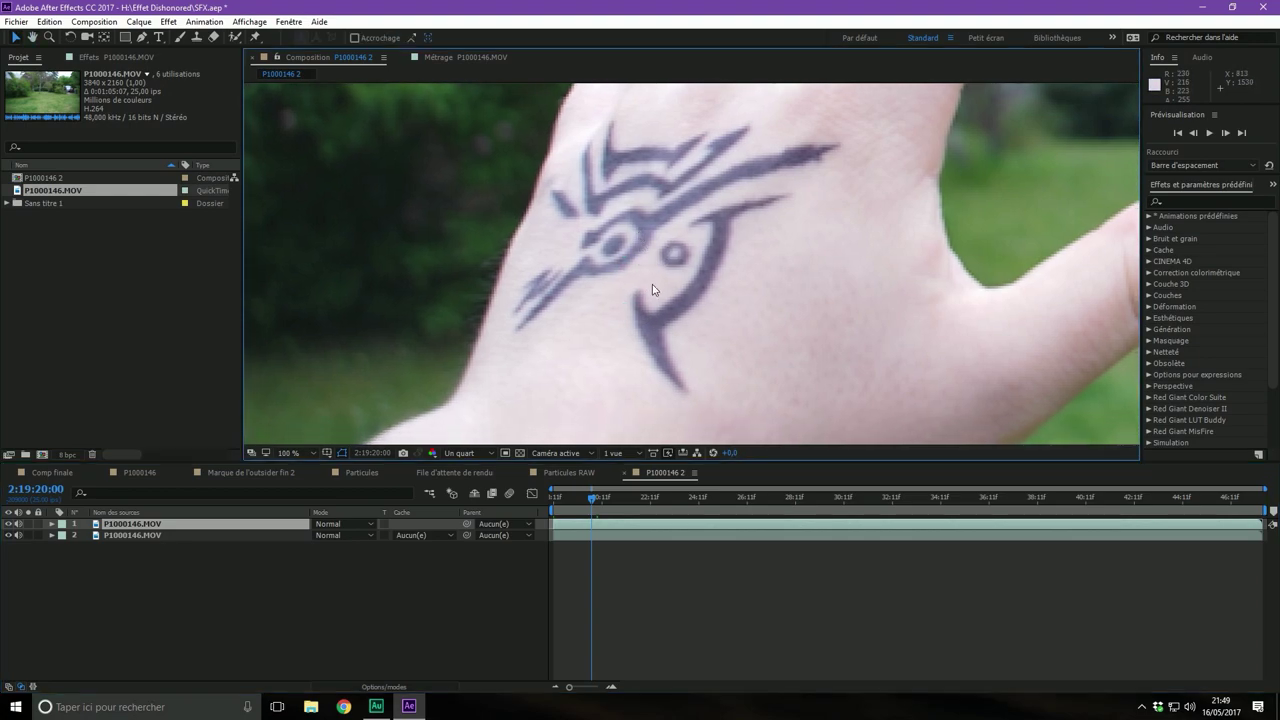
# Set the preview resolution to Intégrale and switch to the Pen tool with G
pyautogui.click(478, 453)
pyautogui.click(482, 488)
pyautogui.press('g')
# Trace a closed curved Pen mask around the Outsider tattoo on the top layer
pyautogui.scroll(-2, 637, 227)
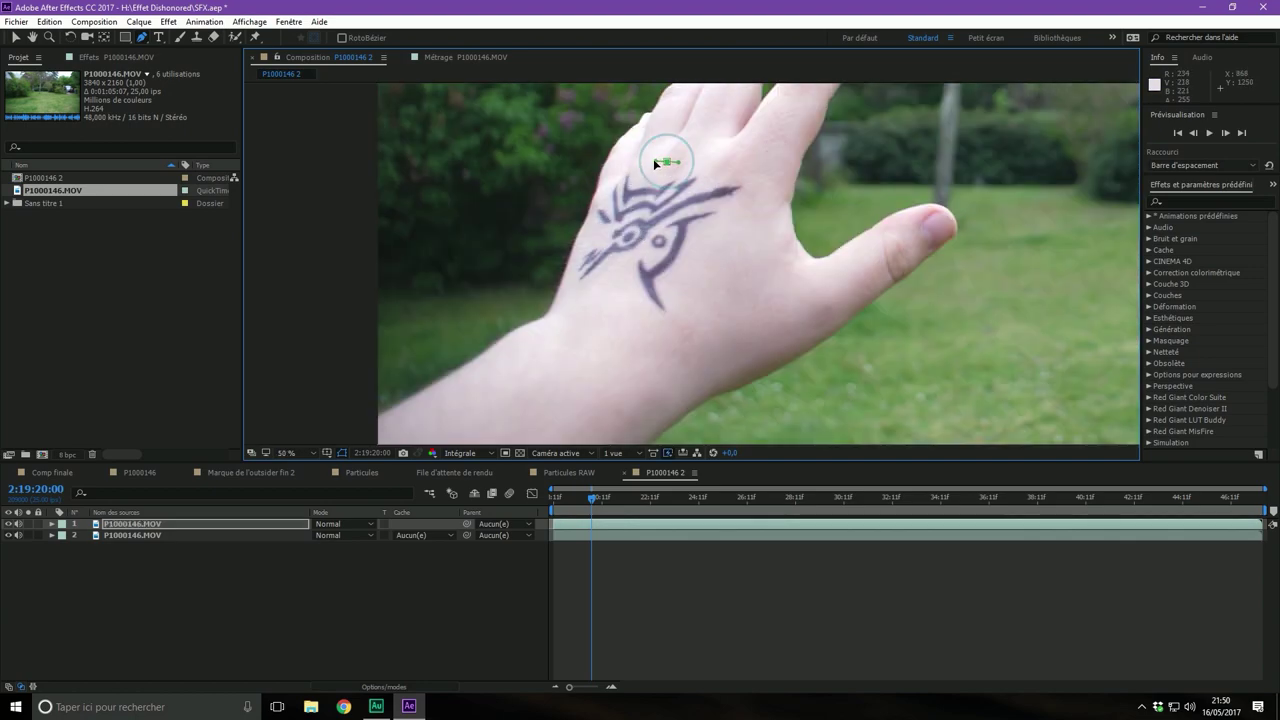
pyautogui.moveTo(667, 161)
pyautogui.mouseDown()
pyautogui.moveTo(641, 160)
pyautogui.moveTo(597, 189)
pyautogui.mouseUp()
pyautogui.click(606, 178)
pyautogui.moveTo(573, 293)
pyautogui.mouseDown()
pyautogui.moveTo(656, 319)
pyautogui.moveTo(693, 272)
pyautogui.mouseUp()
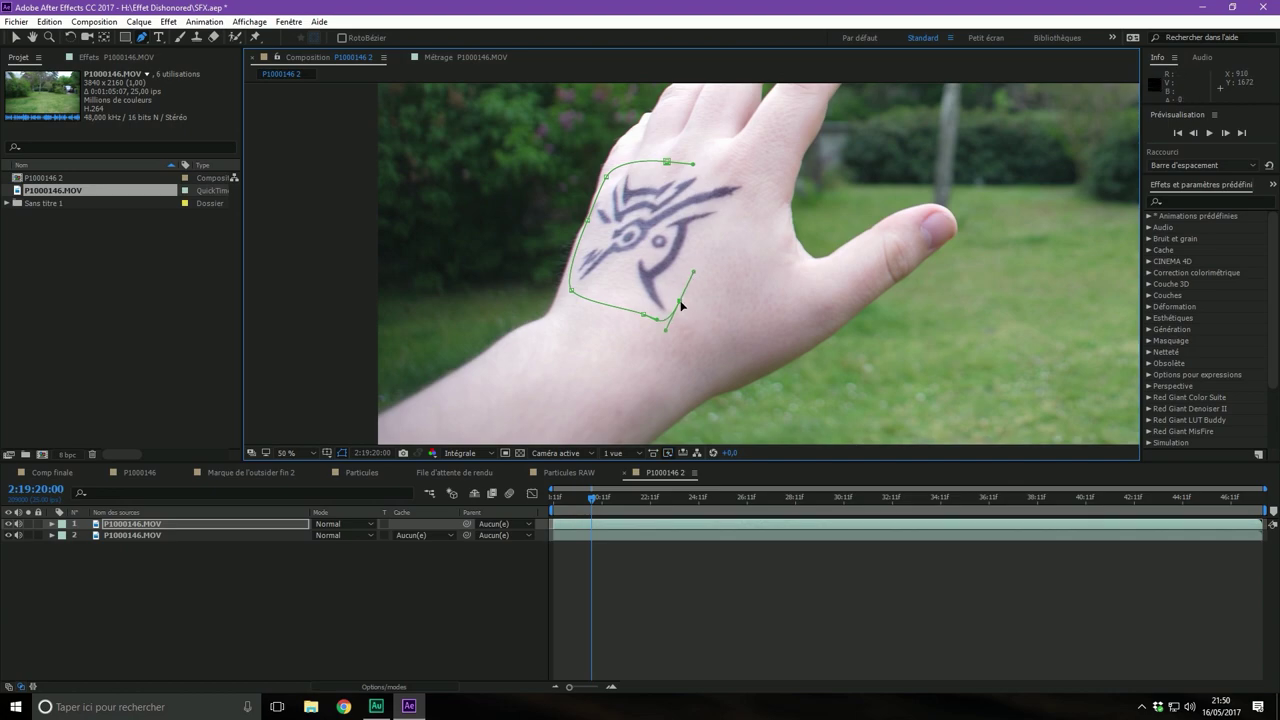
pyautogui.keyDown('ctrl'); pyautogui.click(680, 302); pyautogui.keyUp('ctrl')
pyautogui.moveTo(646, 318)
pyautogui.mouseDown()
pyautogui.moveTo(704, 322)
pyautogui.moveTo(710, 306)
pyautogui.moveTo(657, 329)
pyautogui.moveTo(677, 318)
pyautogui.mouseUp()
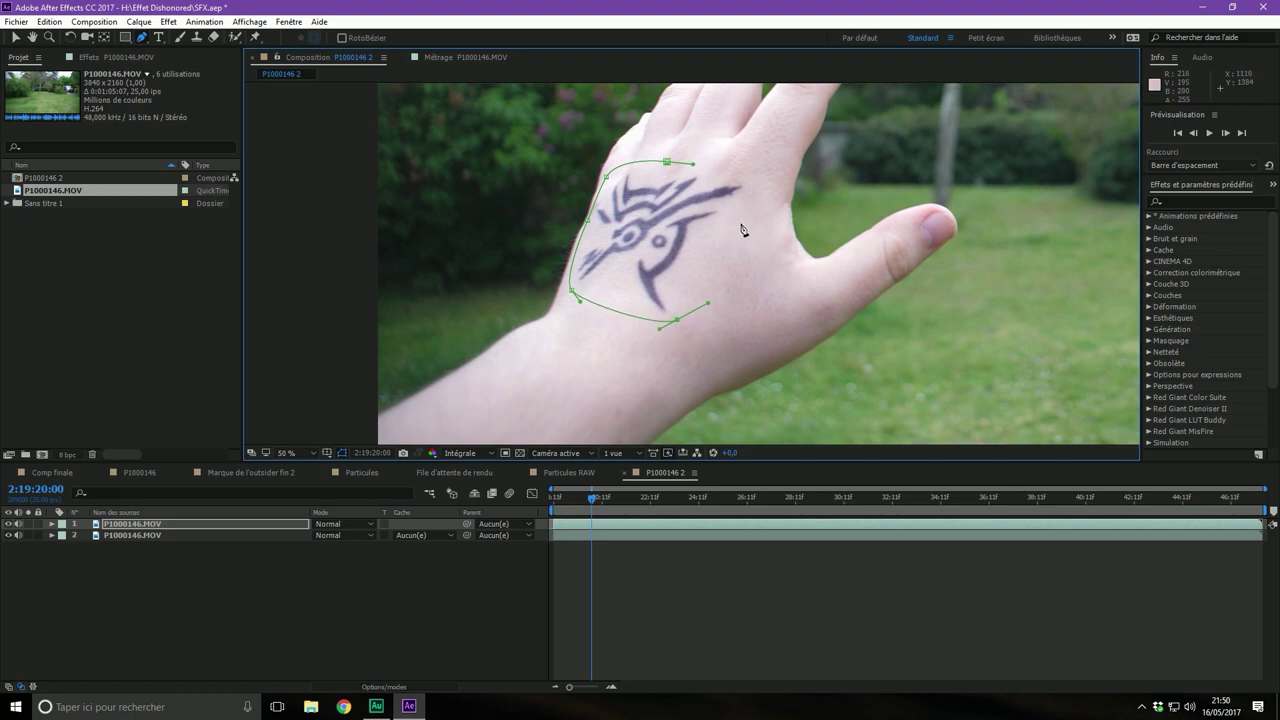
pyautogui.moveTo(749, 177); pyautogui.dragTo(737, 166)
pyautogui.click(668, 163)
# Solo the masked layer to check the traced tattoo
pyautogui.click(28, 524)
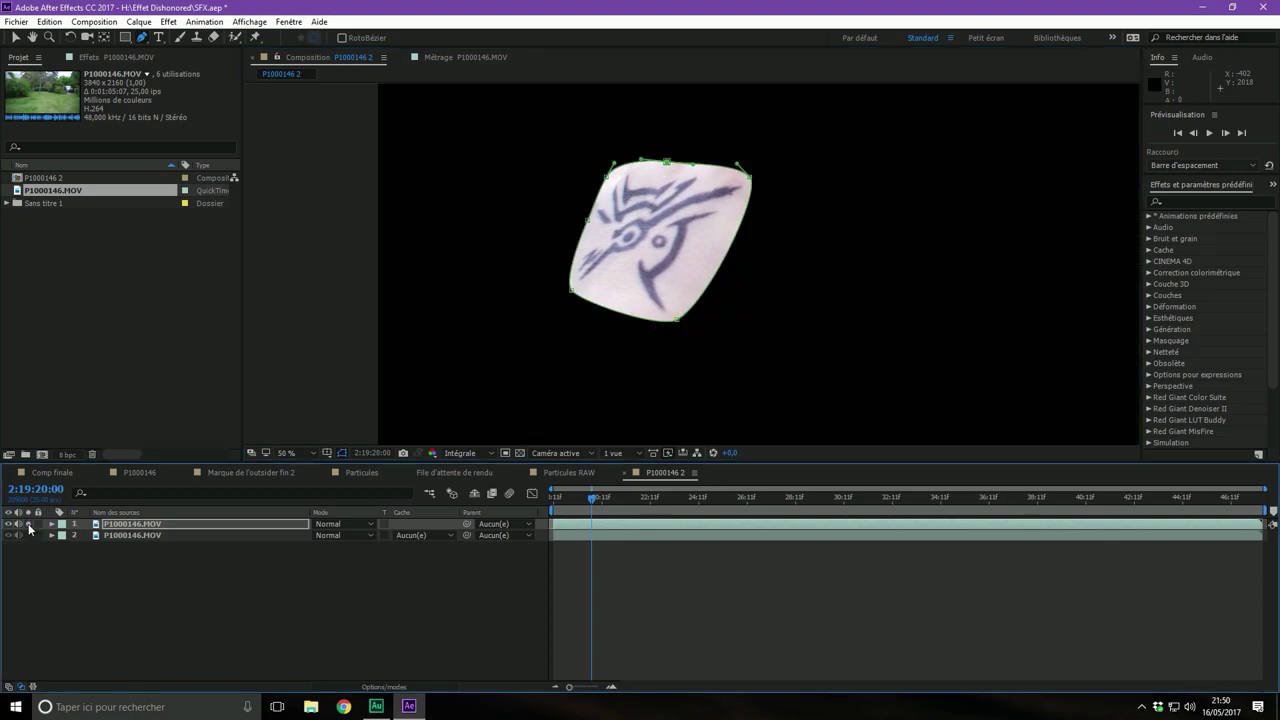
pyautogui.scroll(-4, 473, 336)
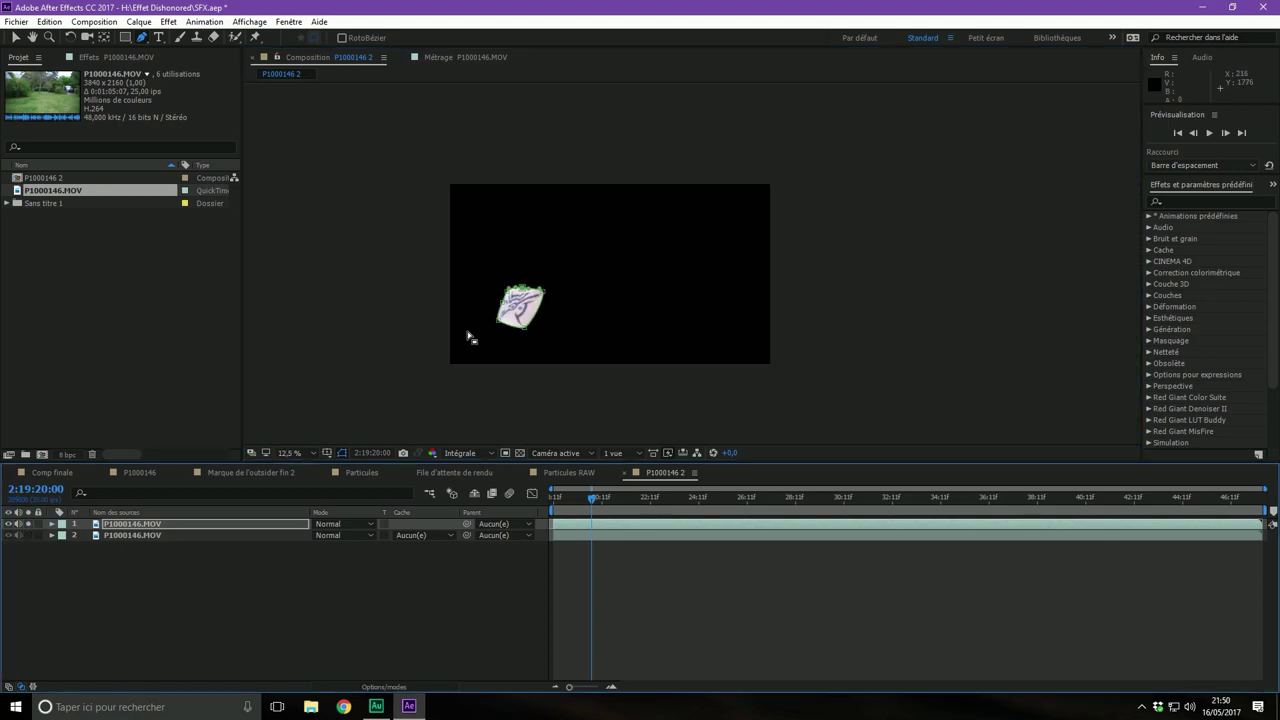
pyautogui.scroll(2, 486, 330)
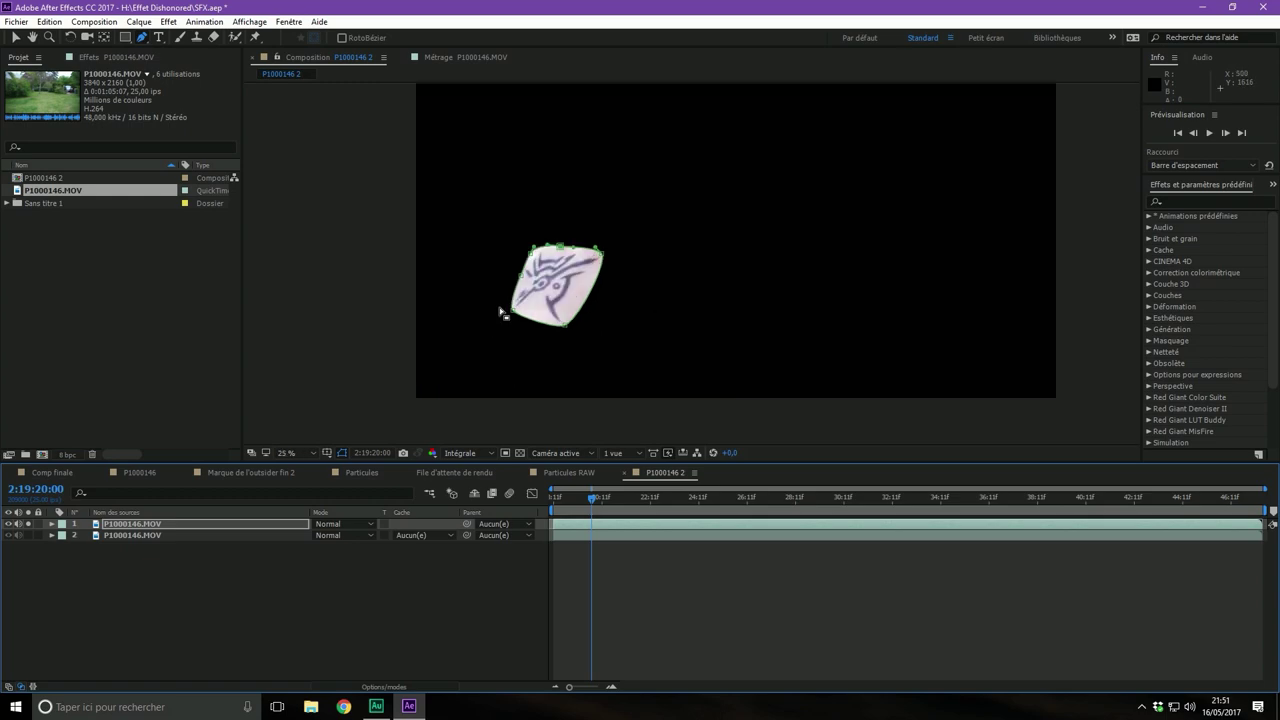
pyautogui.scroll(2, 500, 309)
# Unsolo the layer, zoom the timeline to frames, check 2:19:19:14, and select layer 1 at 2:19:20:00
pyautogui.click(28, 524)
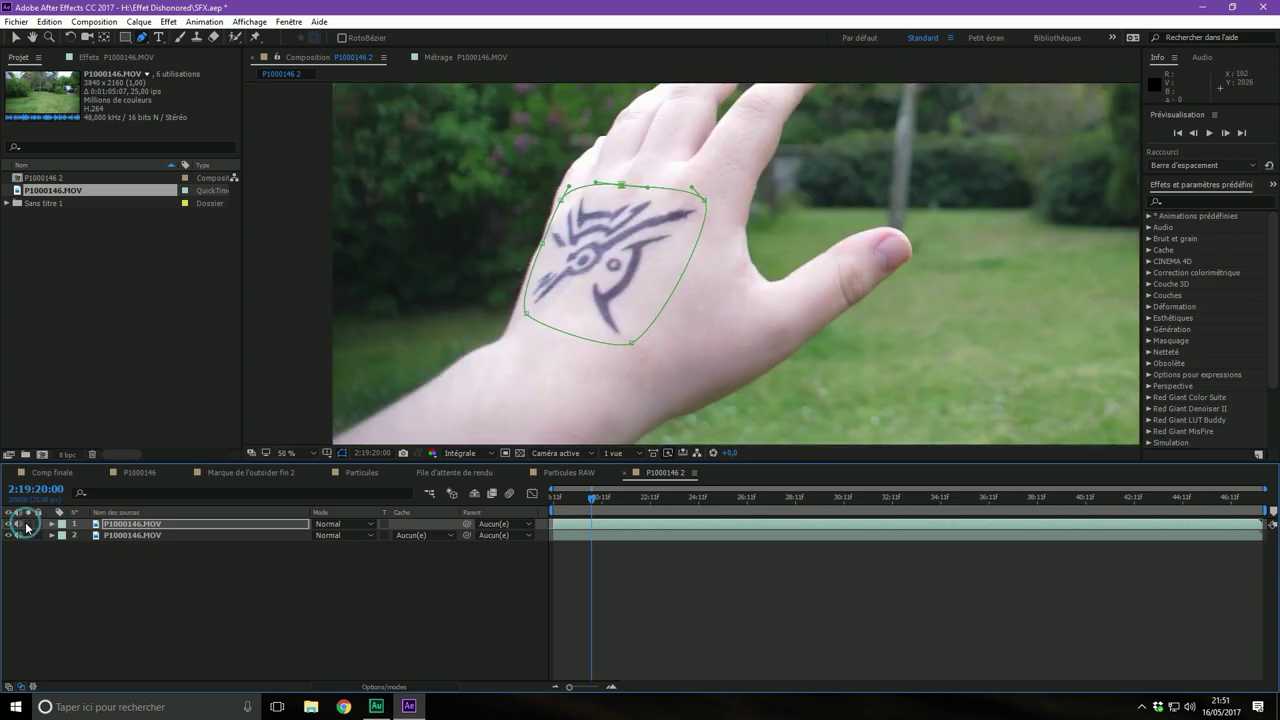
pyautogui.click(611, 687)
pyautogui.click(611, 687)
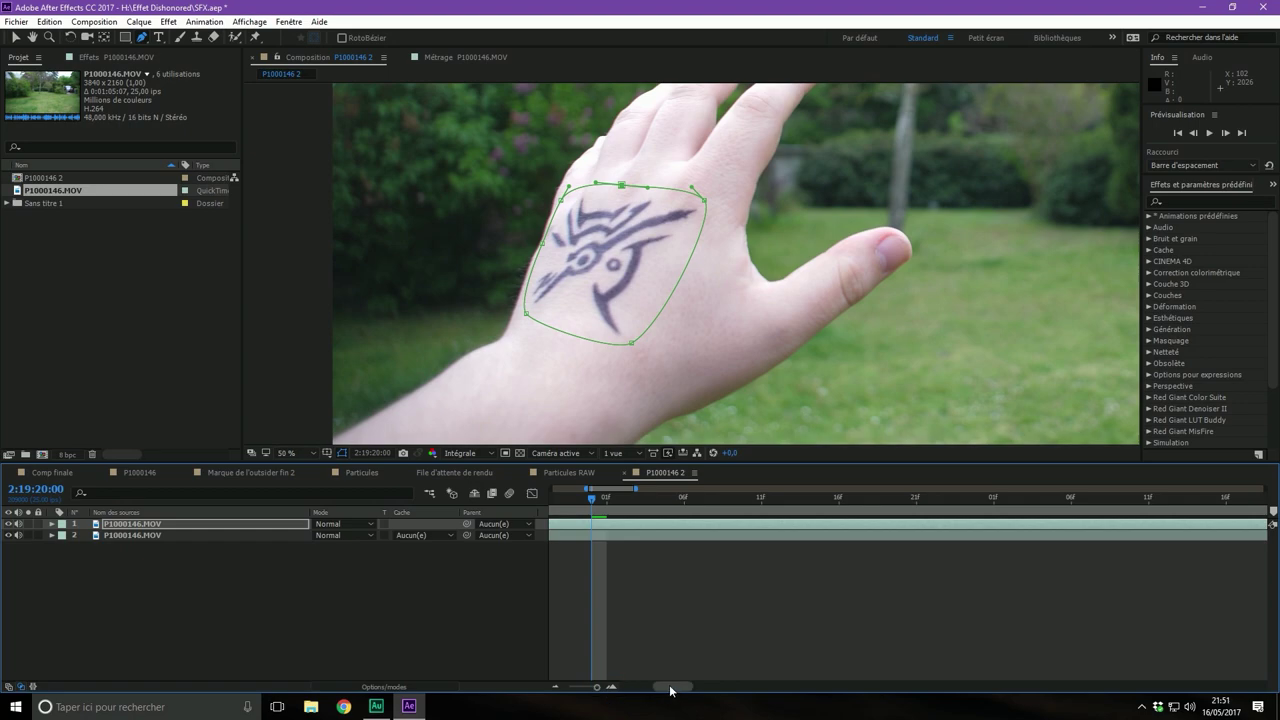
pyautogui.click(663, 688)
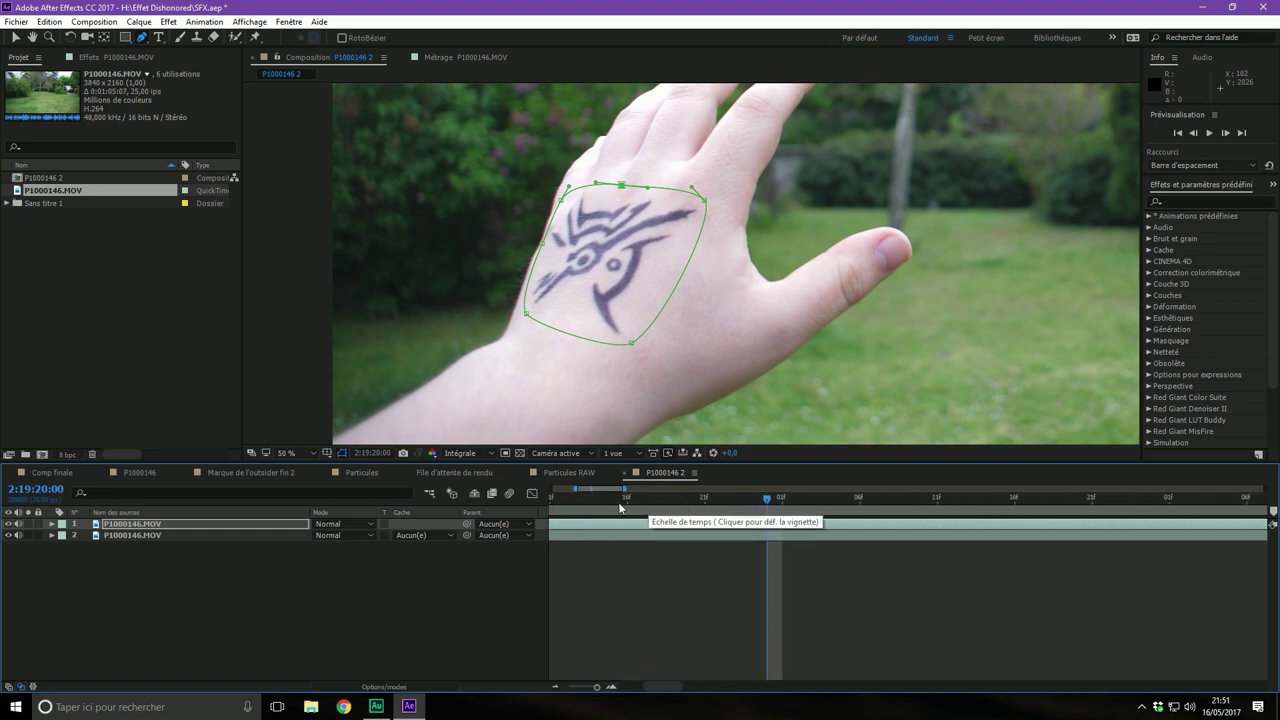
pyautogui.click(595, 498)
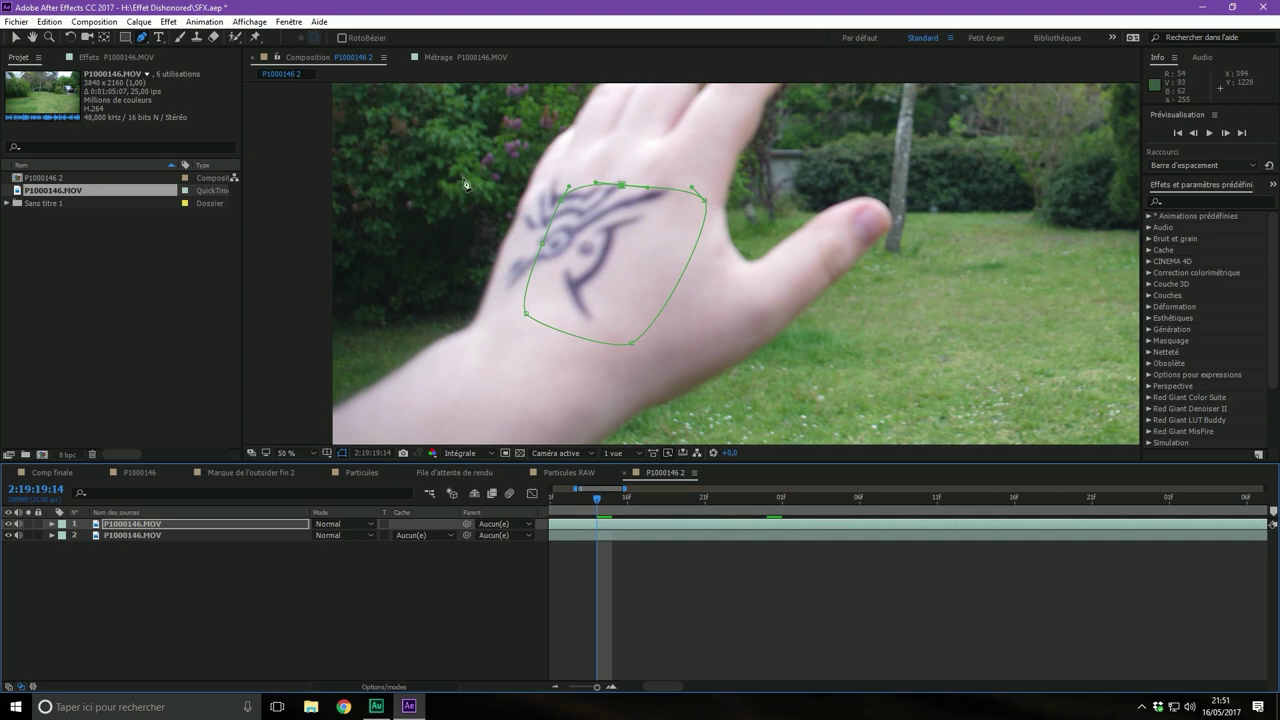
pyautogui.click(763, 498)
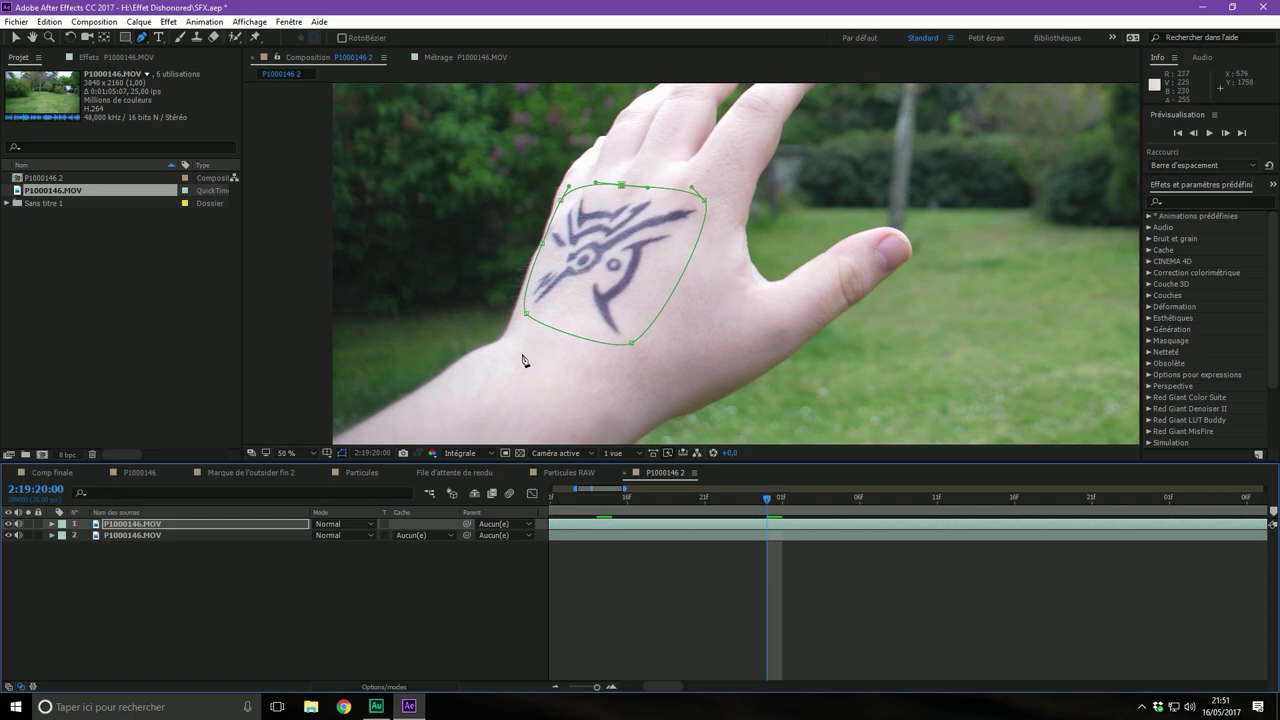
pyautogui.click(148, 526)
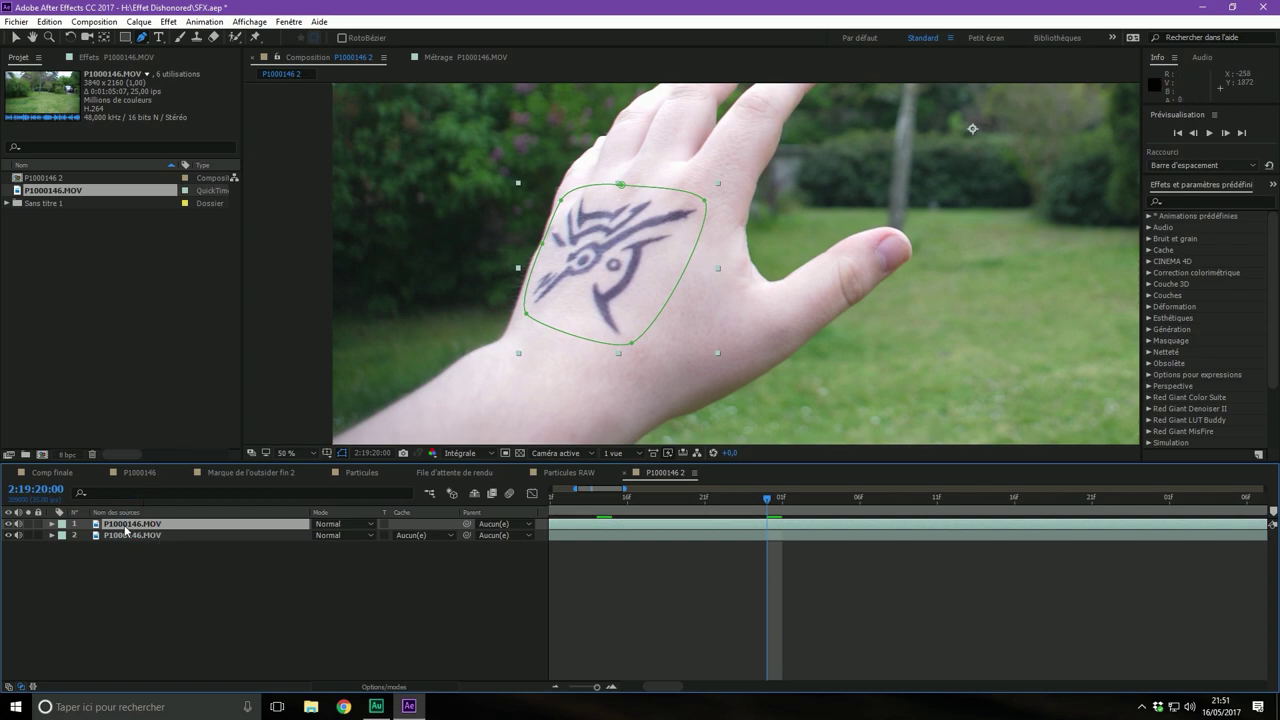
# Reveal Masque 1's Tracé du masque and set its first keyframe at 2:19:20:00
pyautogui.press('m')
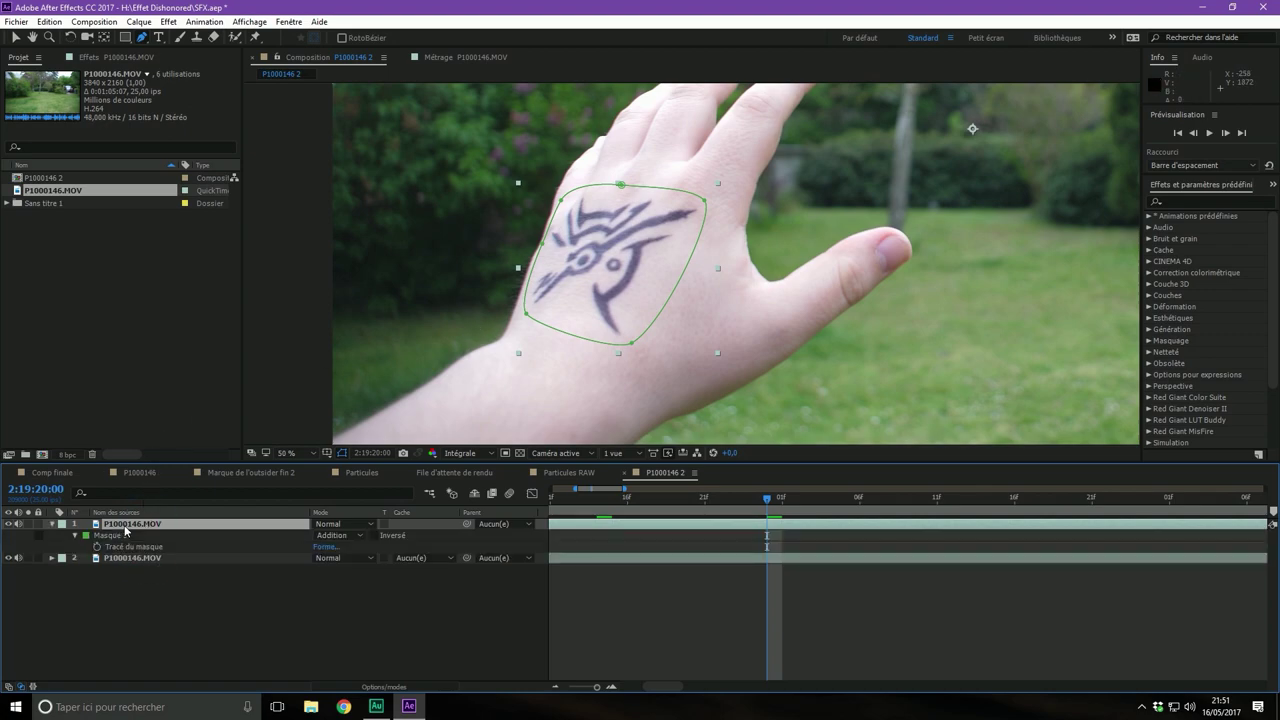
pyautogui.click(123, 537)
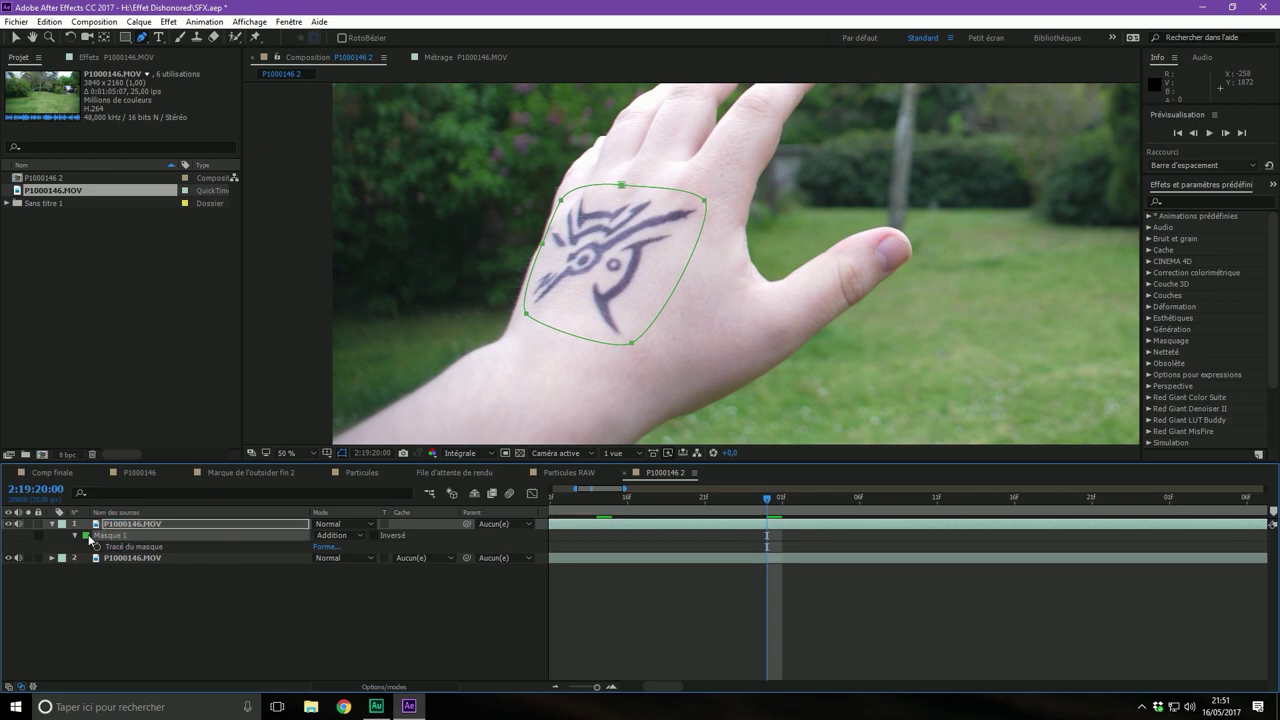
pyautogui.click(105, 526)
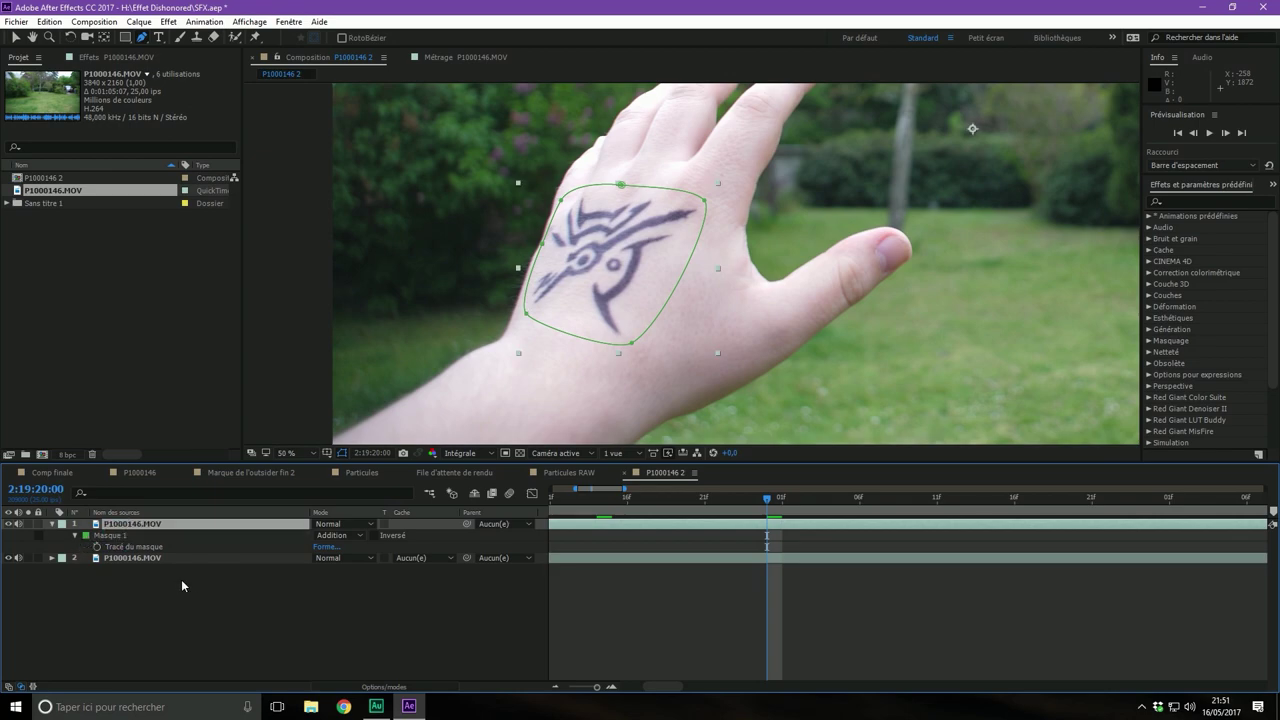
pyautogui.click(119, 547)
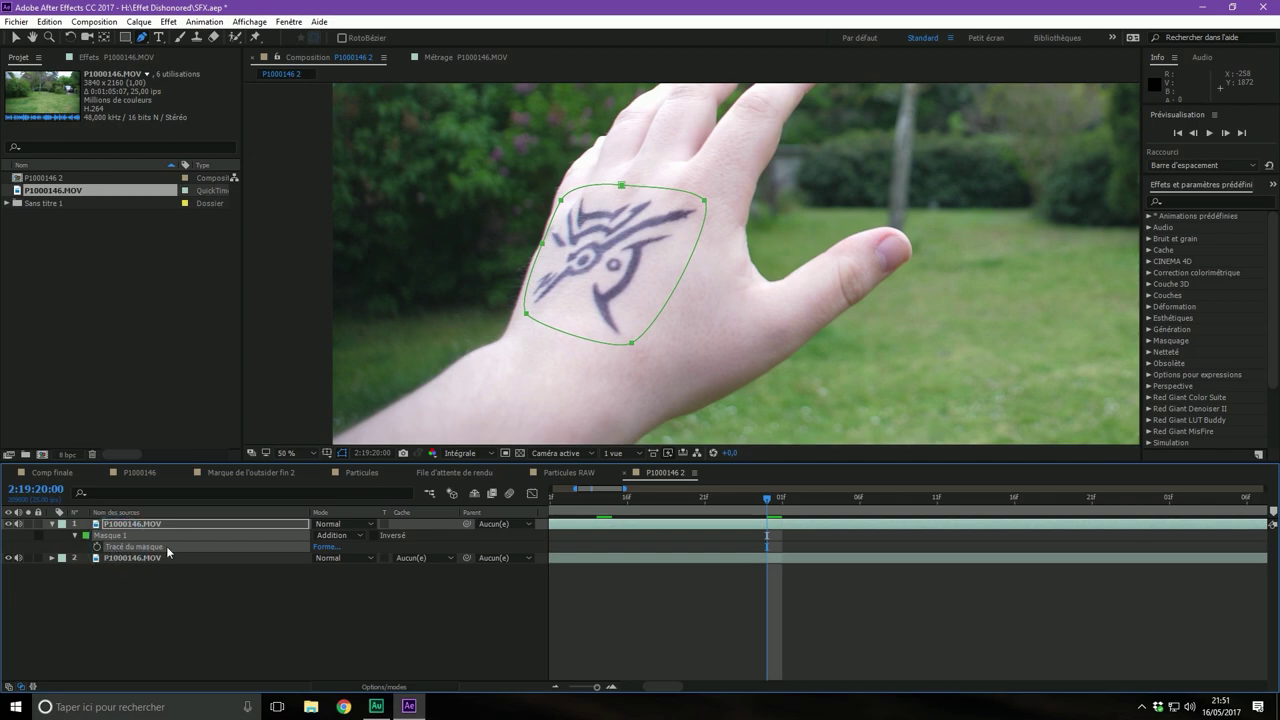
pyautogui.click(126, 591)
pyautogui.click(120, 548)
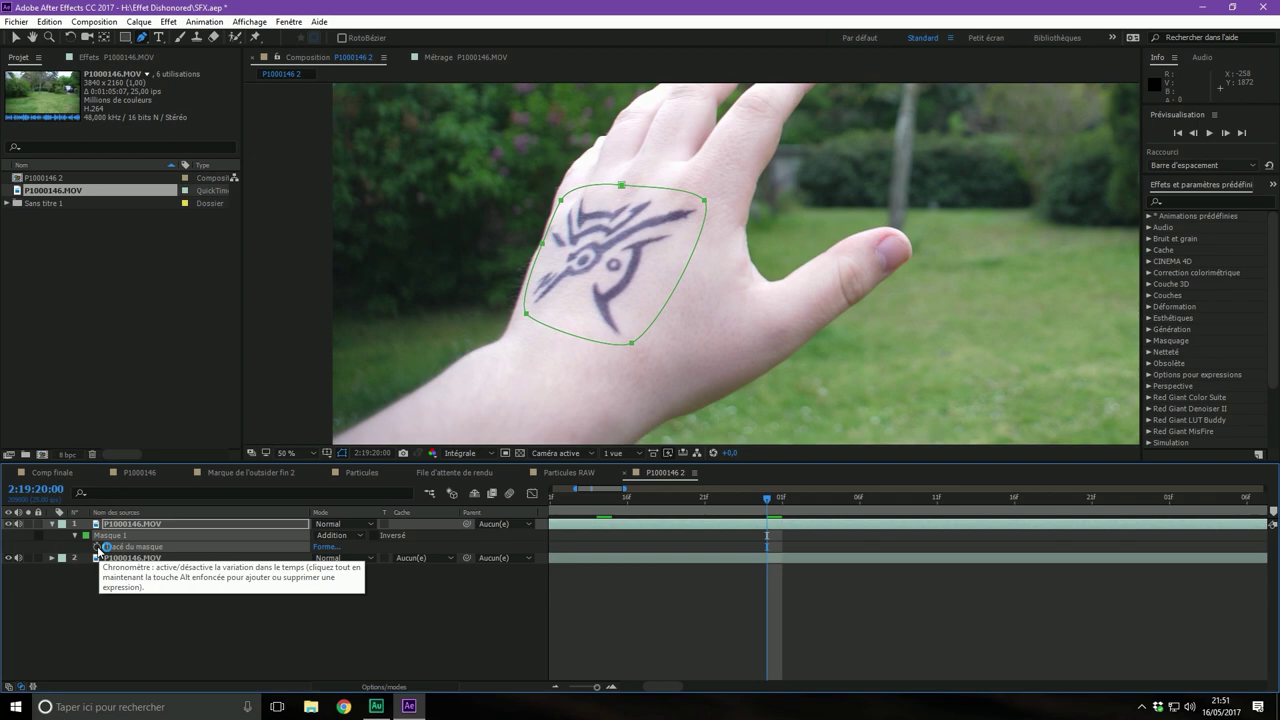
pyautogui.click(97, 547)
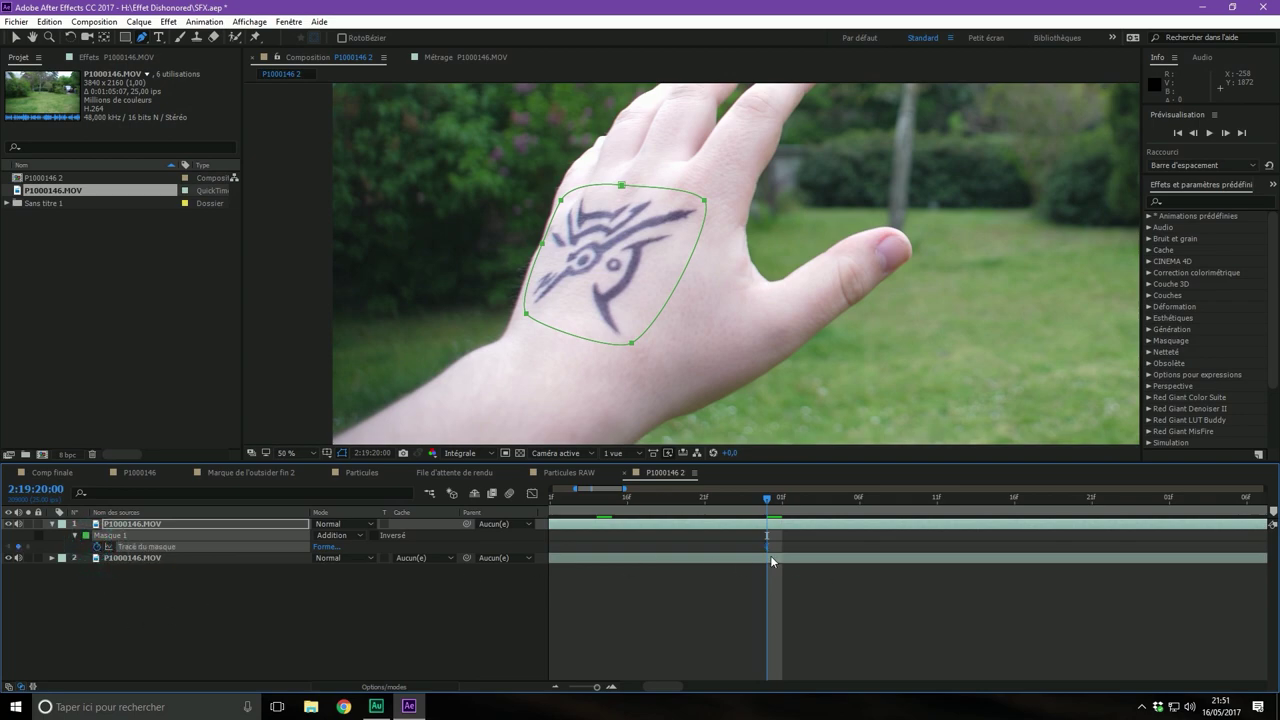
pyautogui.moveTo(801, 538); pyautogui.dragTo(769, 544)
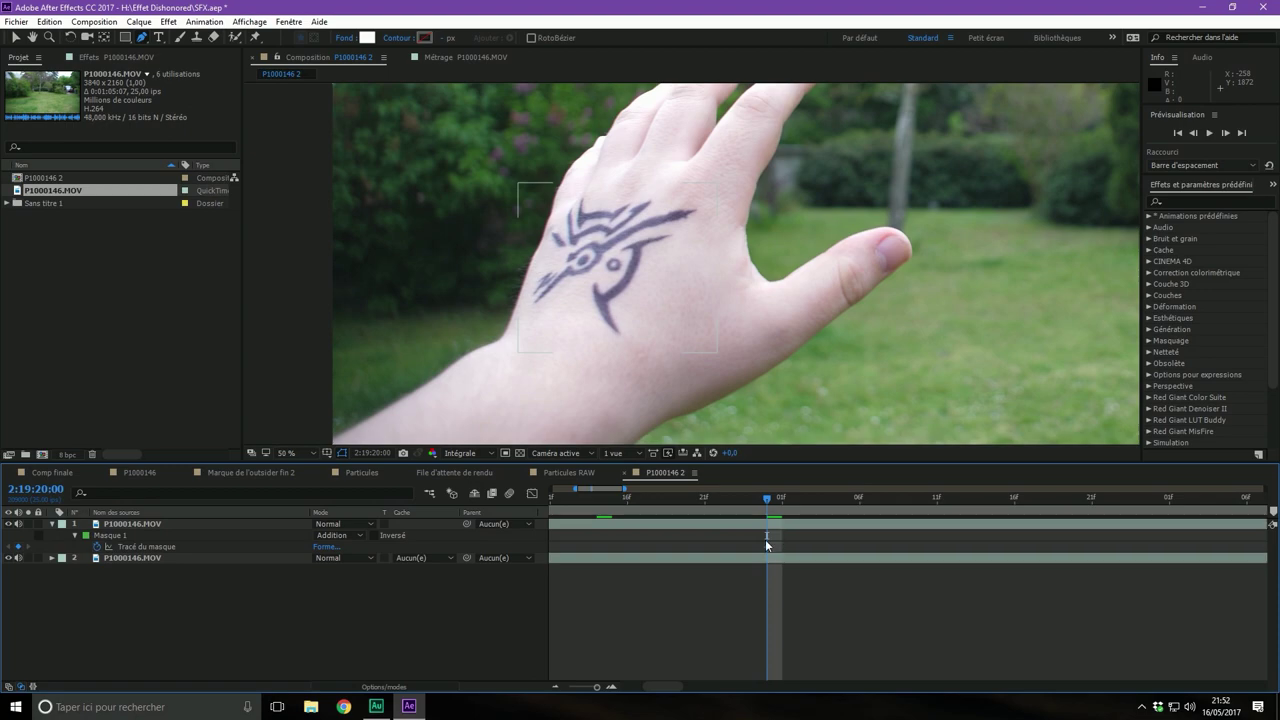
# Move the playhead back a few frames before the mask keyframe
pyautogui.click(556, 687)
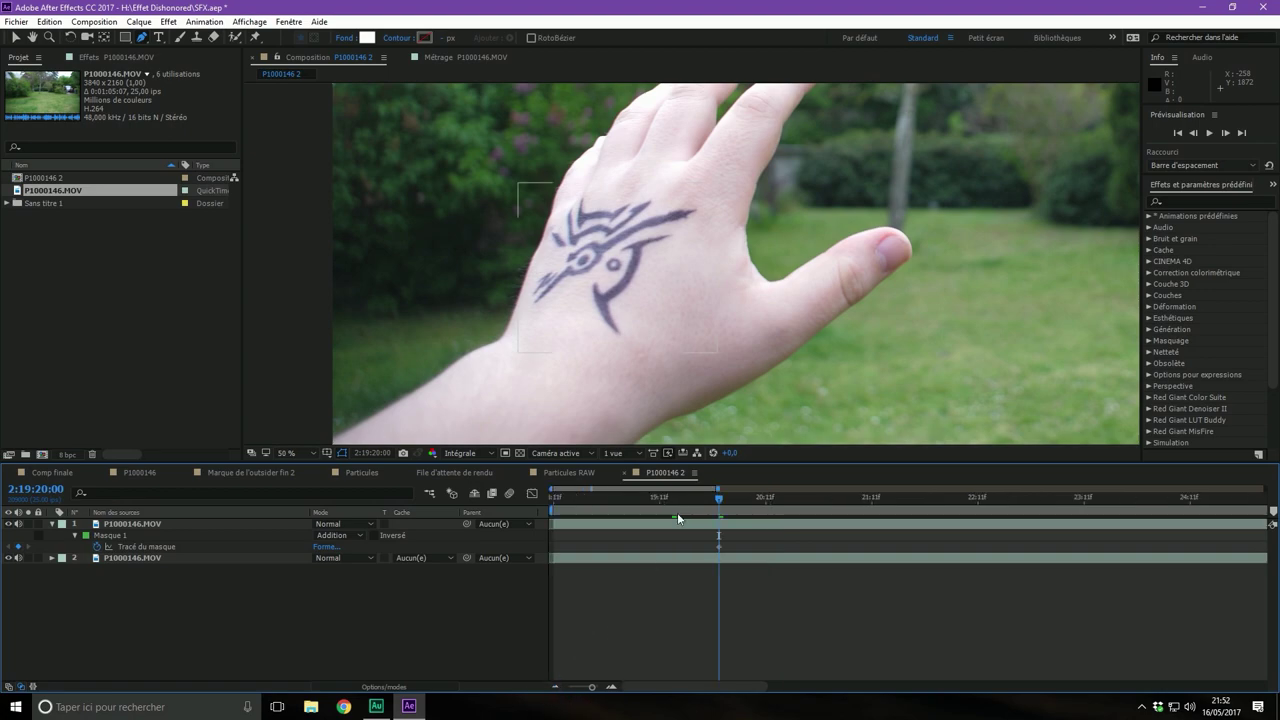
pyautogui.click(110, 535)
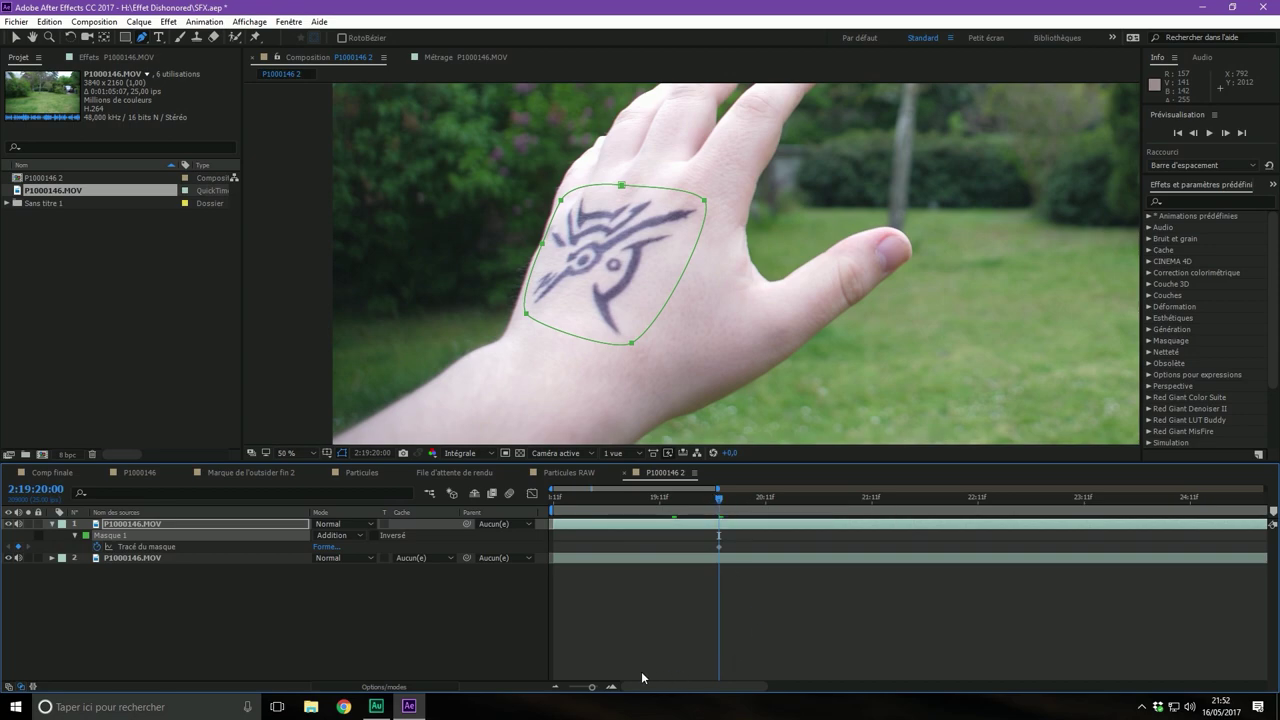
pyautogui.click(611, 687)
pyautogui.click(556, 687)
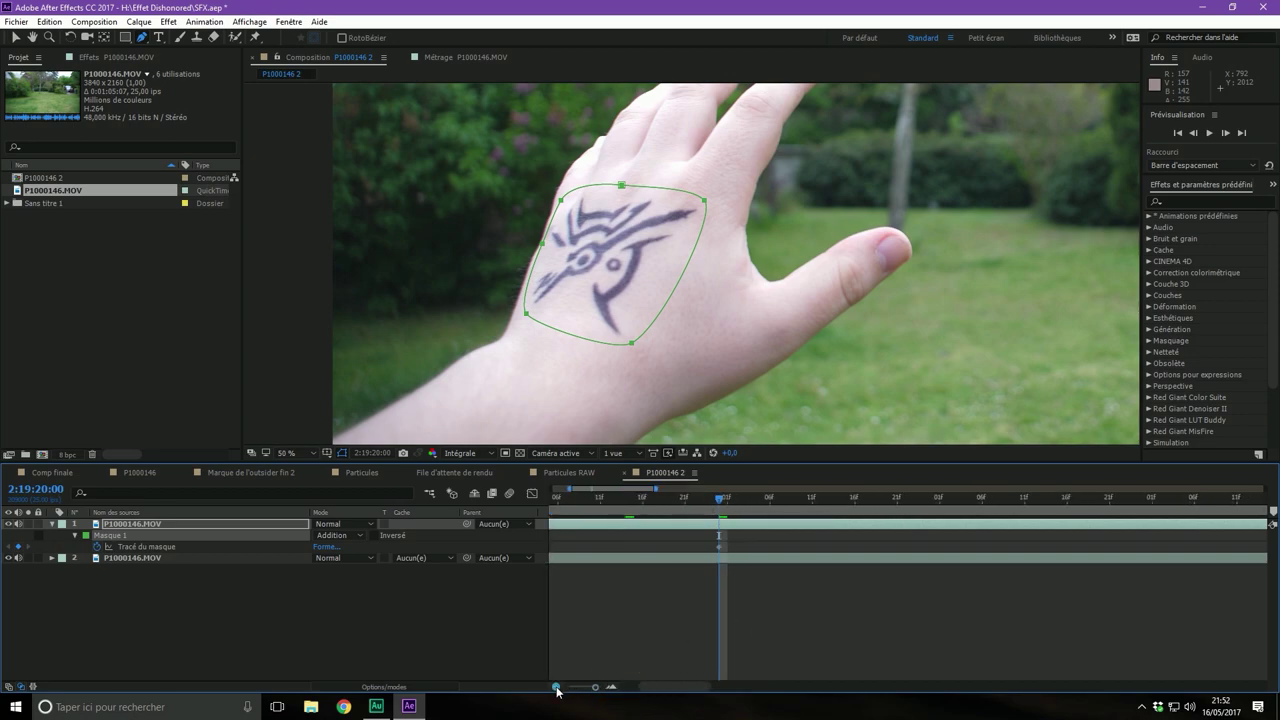
pyautogui.moveTo(718, 498); pyautogui.dragTo(697, 498)
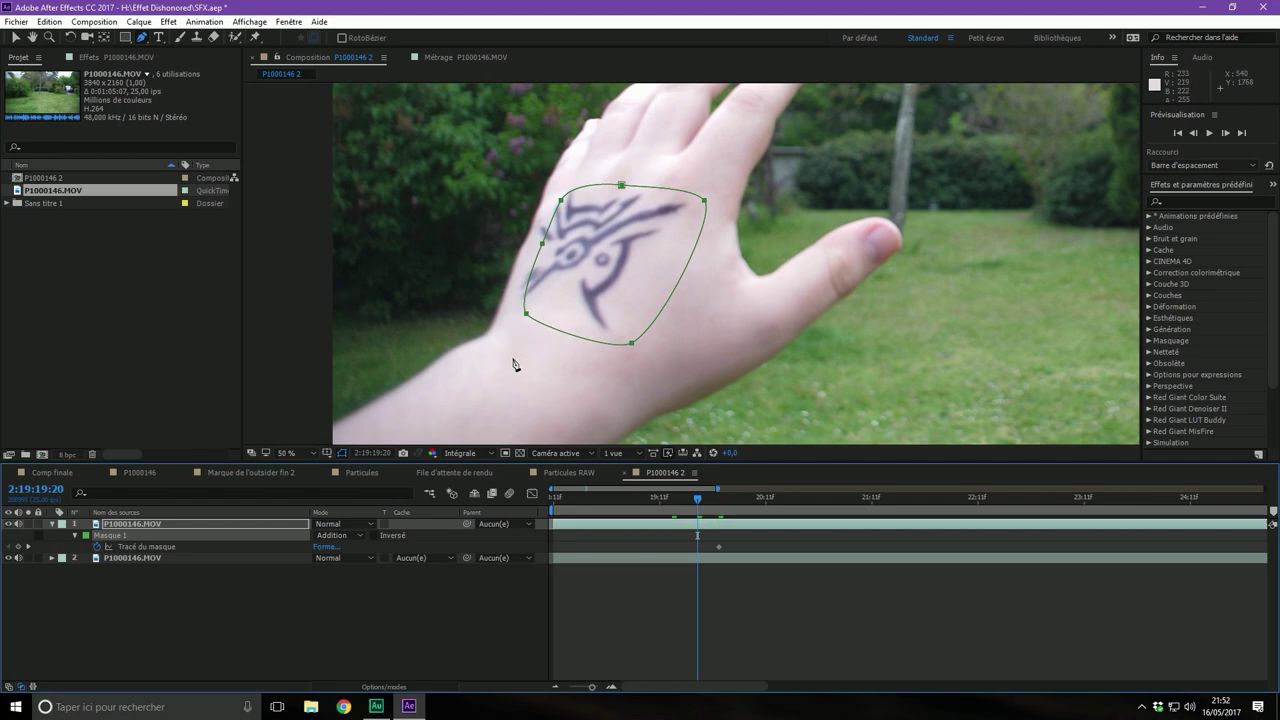
# Select the mask points around the mark and nudge Mask 1 back over the tattoo
pyautogui.click(143, 38)
pyautogui.moveTo(497, 400); pyautogui.dragTo(766, 150)
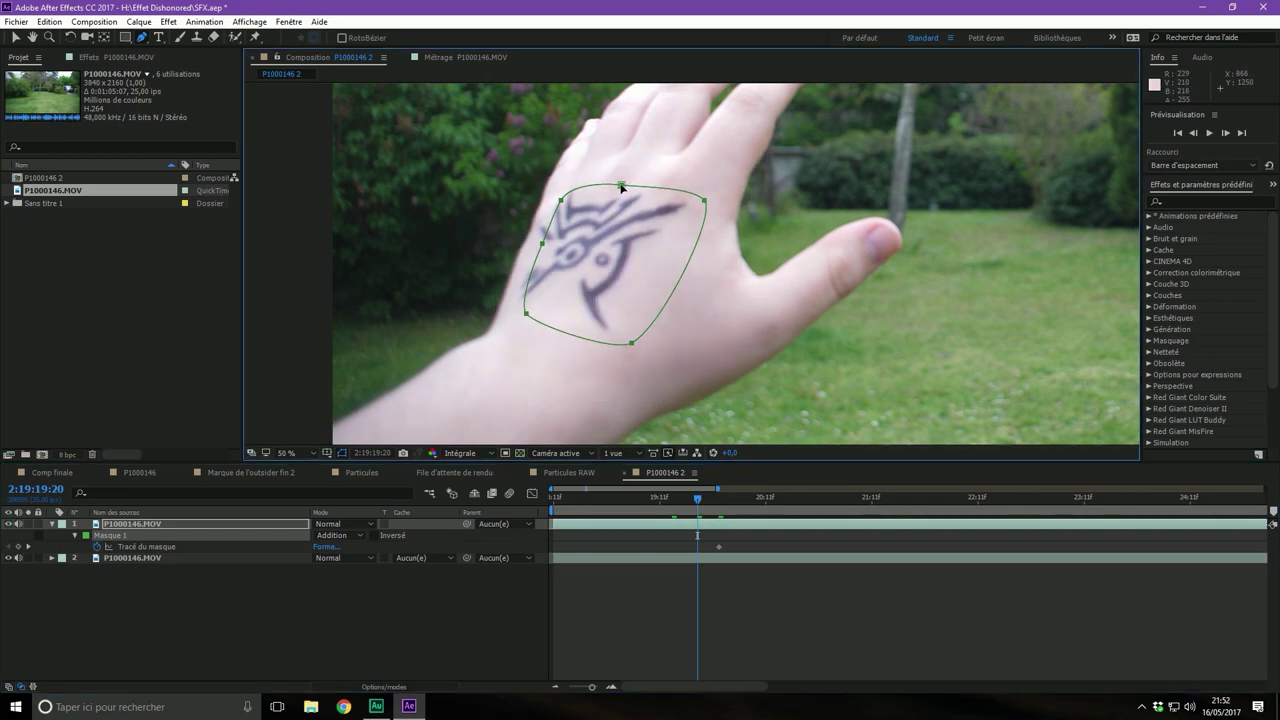
pyautogui.moveTo(621, 186); pyautogui.dragTo(609, 183)
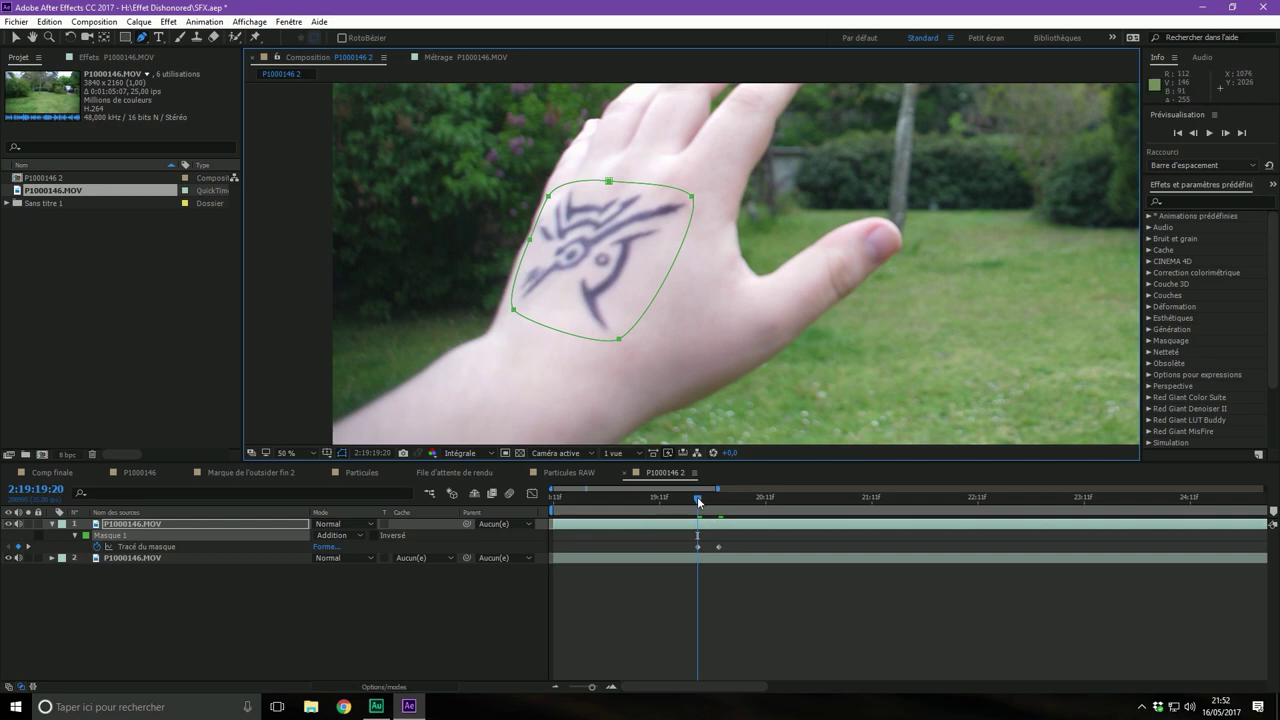
# Realign the mask onto the tattoo at 2:19:19:16 and 2:19:19:12, then reach 2:19:19:04
pyautogui.moveTo(677, 549); pyautogui.dragTo(752, 531)
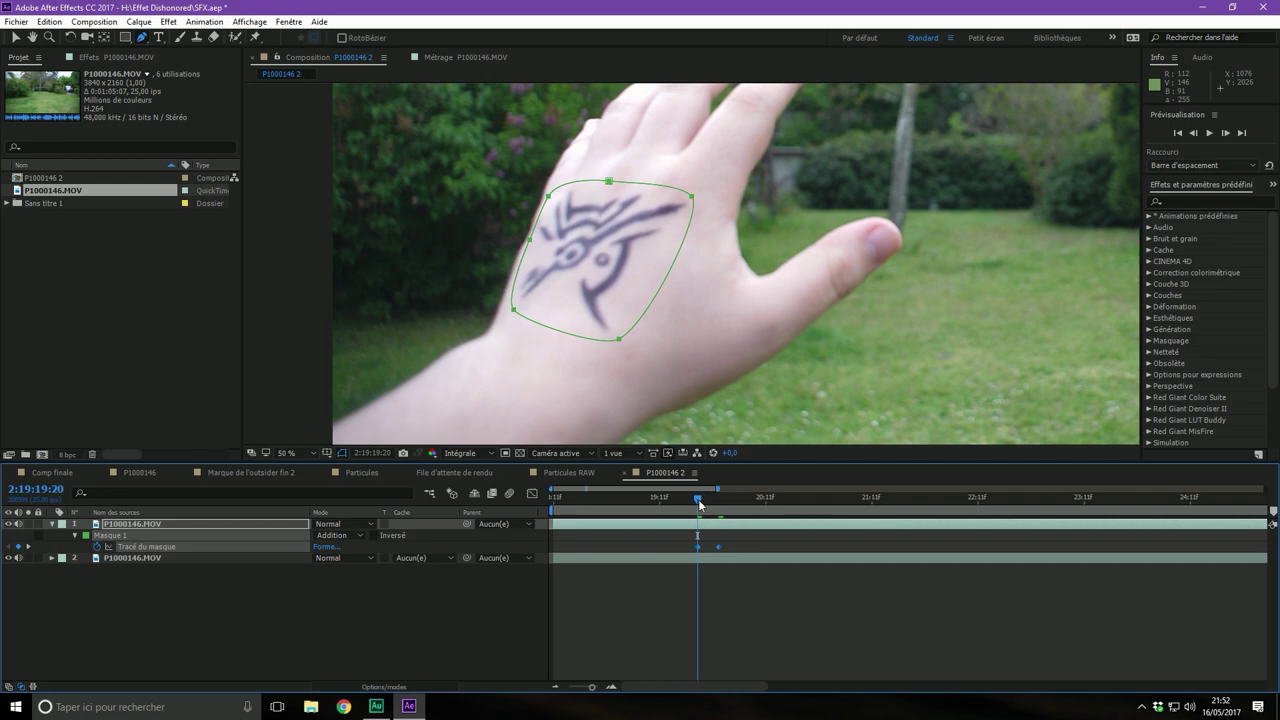
pyautogui.moveTo(698, 499)
pyautogui.mouseDown()
pyautogui.moveTo(718, 499)
pyautogui.moveTo(698, 507)
pyautogui.mouseUp()
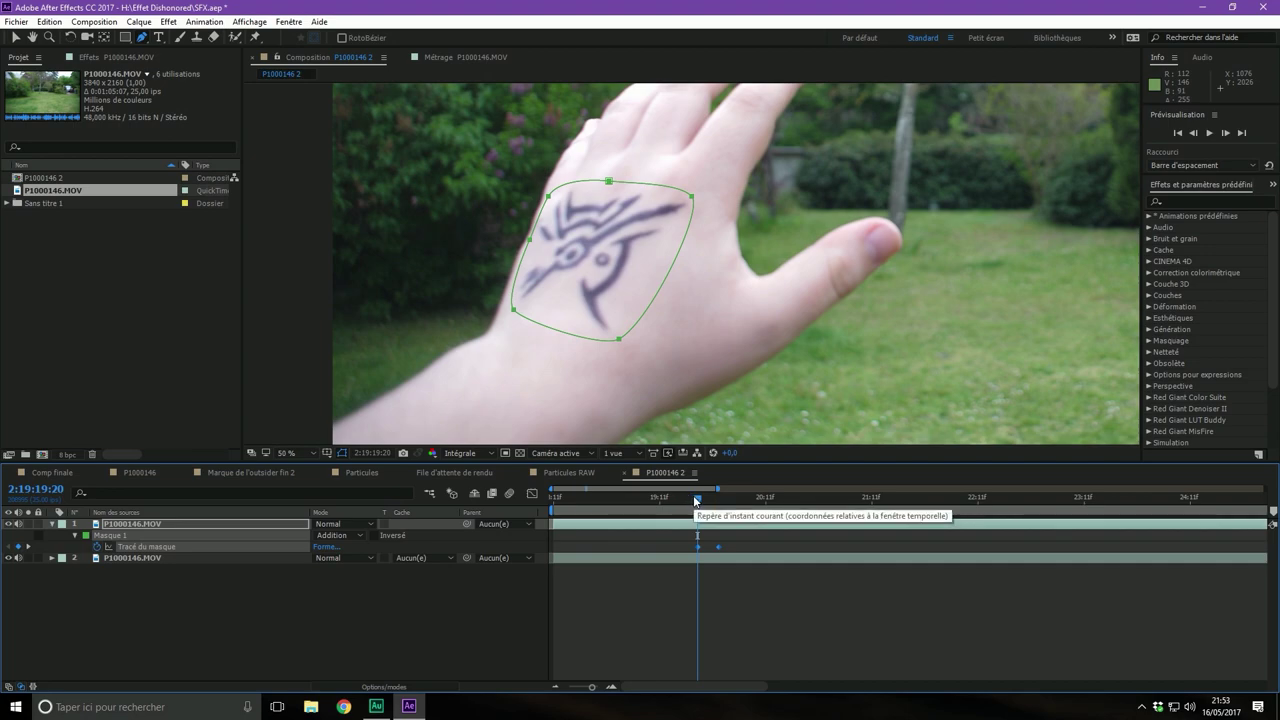
pyautogui.moveTo(685, 495); pyautogui.dragTo(678, 495)
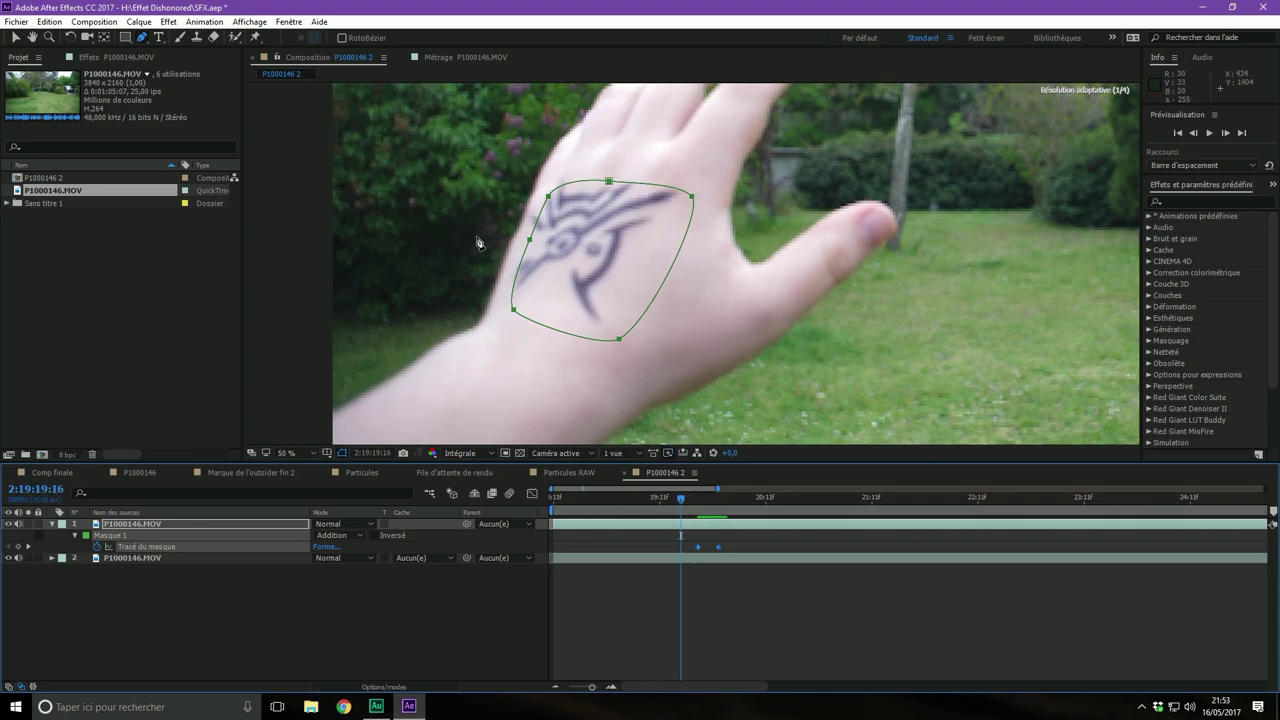
pyautogui.moveTo(619, 342); pyautogui.dragTo(611, 334)
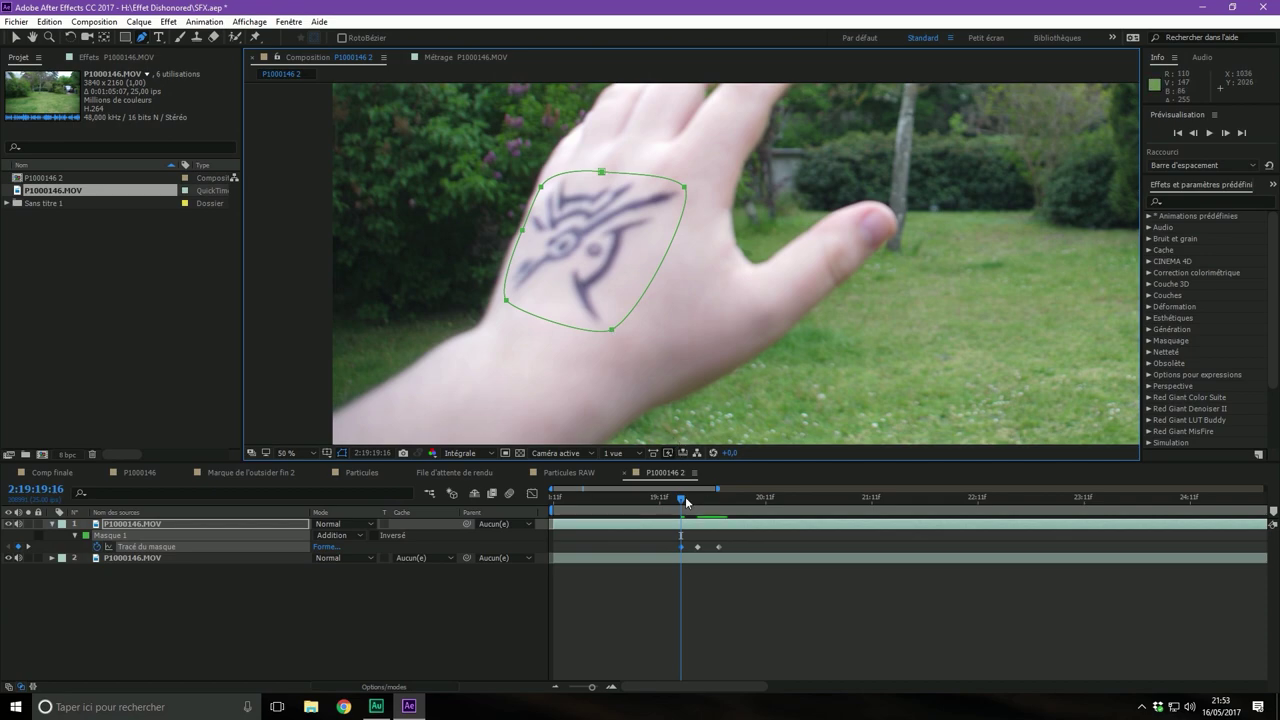
pyautogui.moveTo(686, 497); pyautogui.dragTo(664, 495)
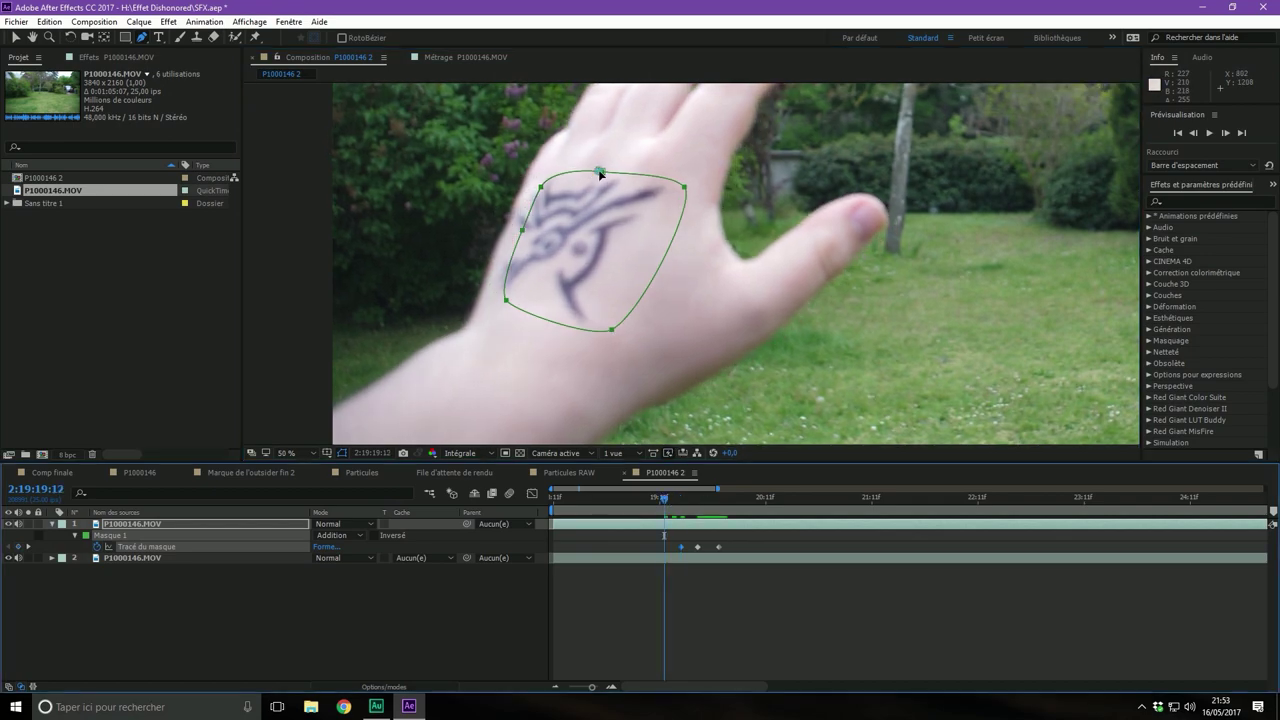
pyautogui.moveTo(598, 169); pyautogui.dragTo(585, 174)
pyautogui.moveTo(664, 495); pyautogui.dragTo(629, 495)
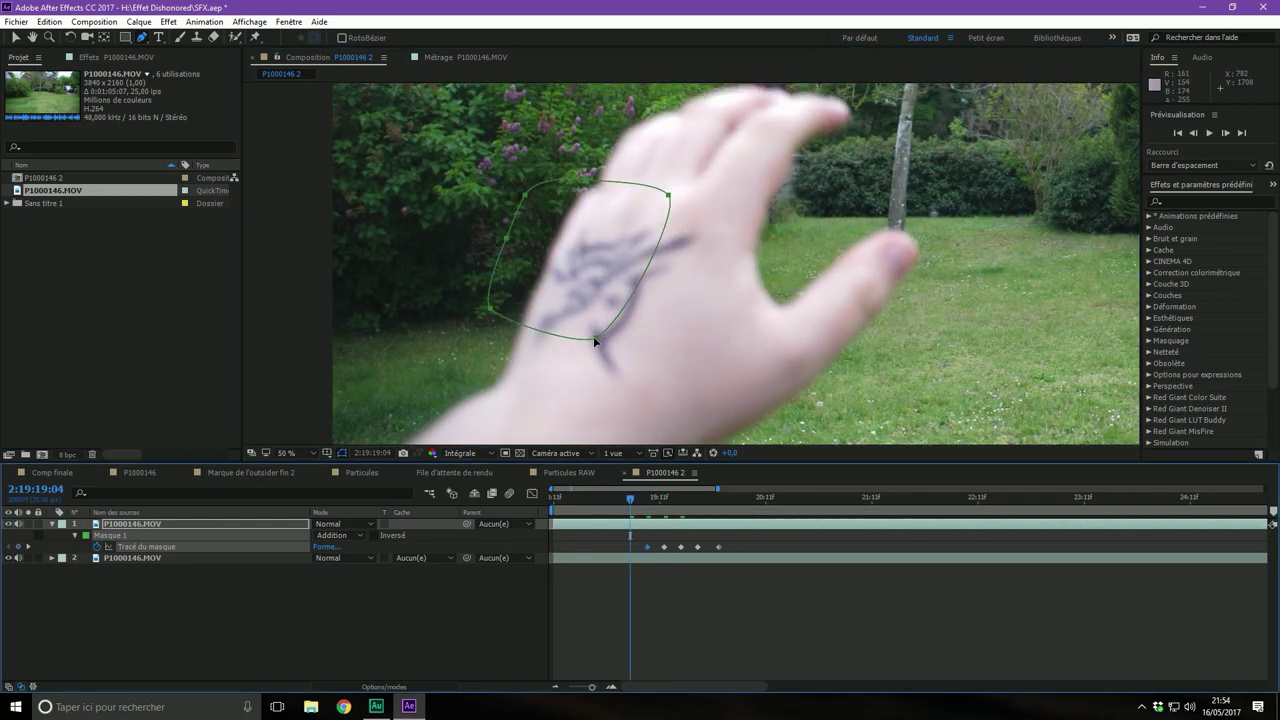
# Move the mask down-right over the blurred tattoo and pull its right corner up to fit
pyautogui.moveTo(596, 336); pyautogui.dragTo(633, 381)
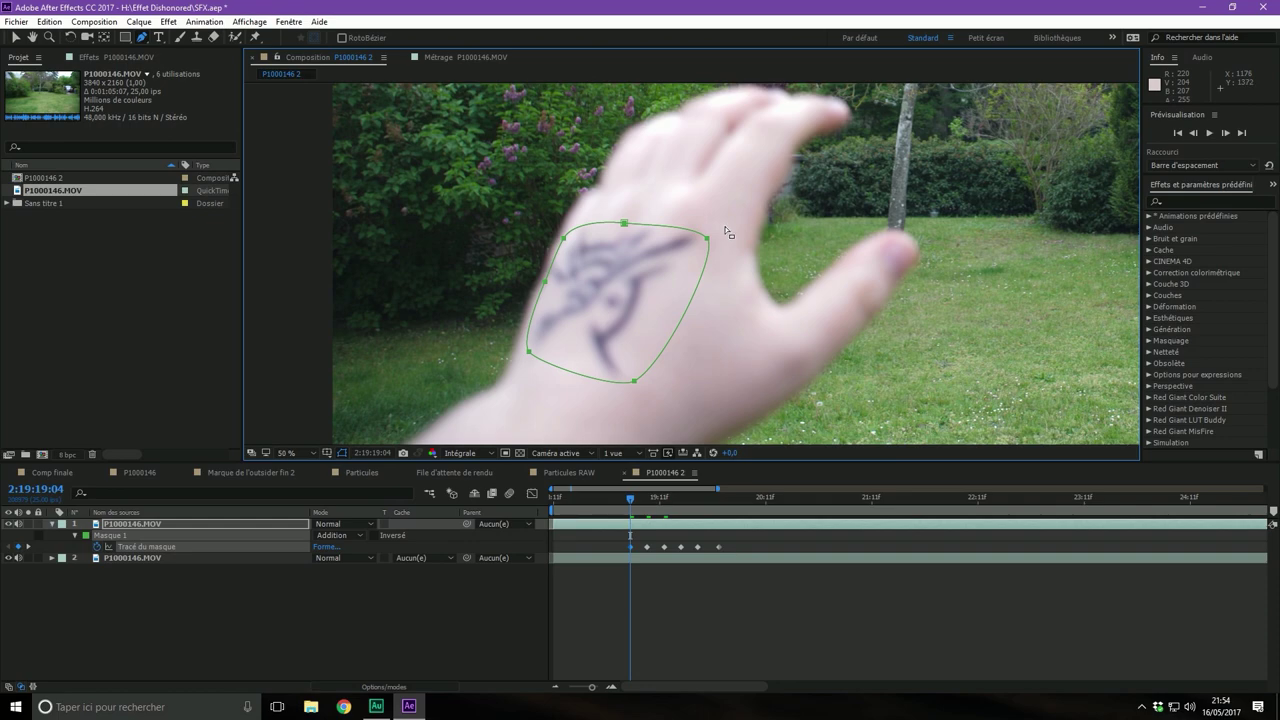
pyautogui.click(707, 238)
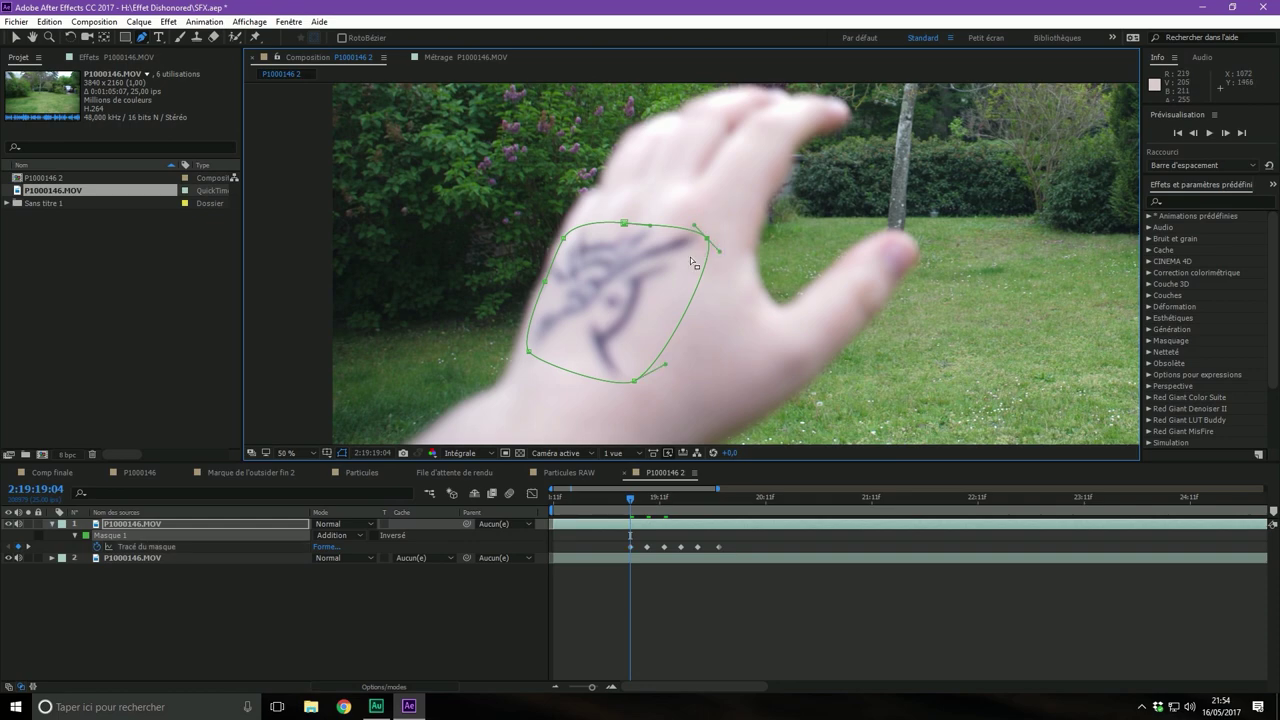
pyautogui.moveTo(707, 238); pyautogui.dragTo(706, 232)
pyautogui.click(634, 495)
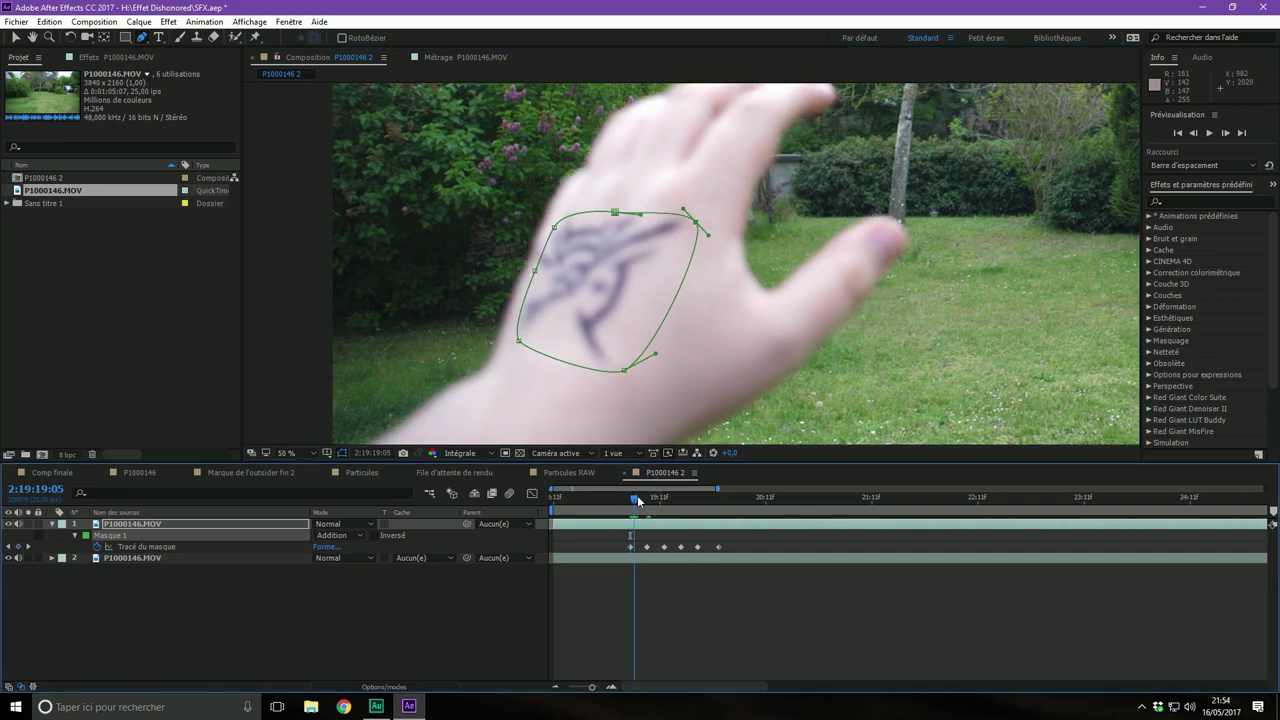
pyautogui.moveTo(637, 495); pyautogui.dragTo(638, 495)
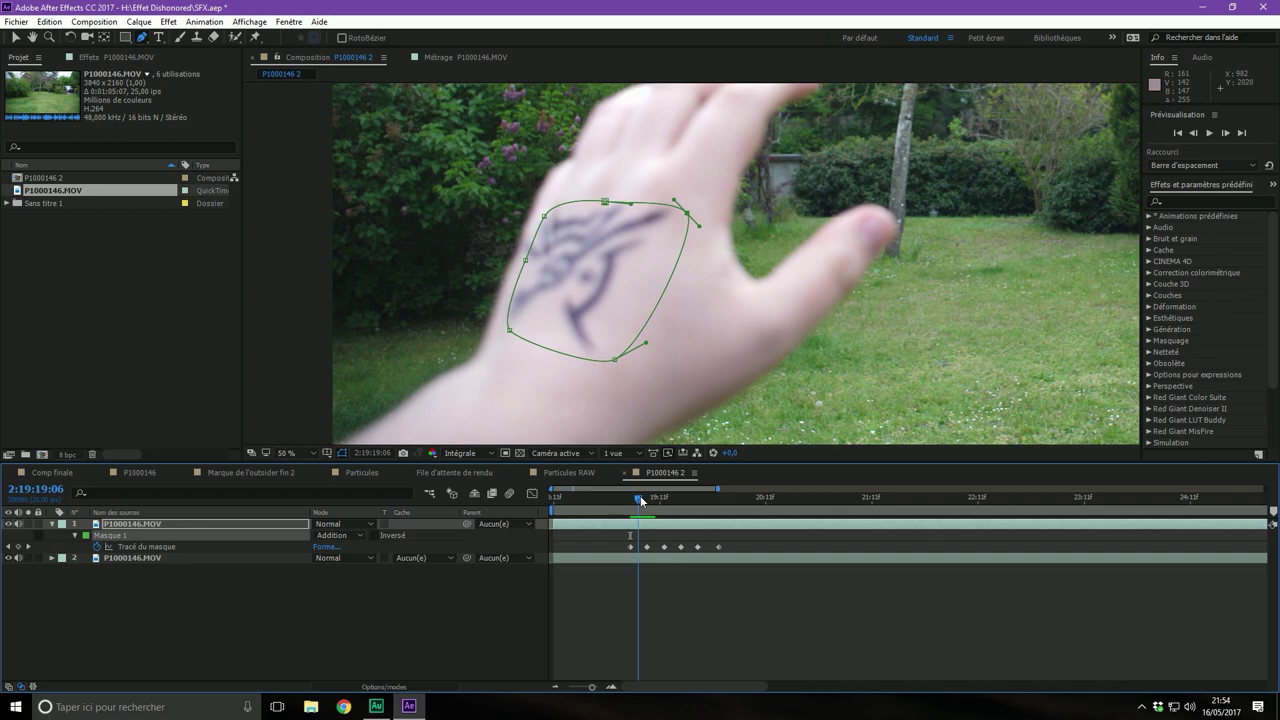
pyautogui.moveTo(640, 495); pyautogui.dragTo(640, 495)
# Reposition the whole mask over the tattoo on frames 2:19:19:03 and 2:19:19:02
pyautogui.moveTo(760, 178)
pyautogui.mouseDown()
pyautogui.moveTo(432, 366)
pyautogui.moveTo(445, 410)
pyautogui.mouseUp()
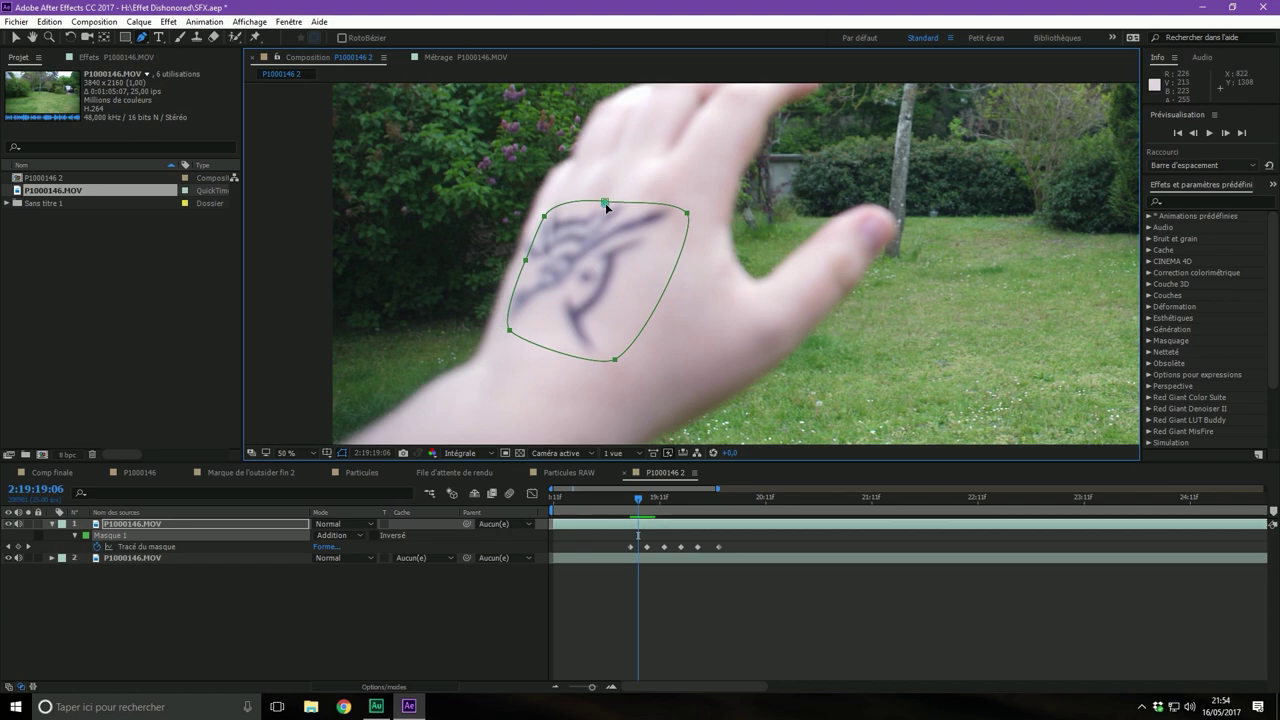
pyautogui.moveTo(605, 202); pyautogui.dragTo(599, 199)
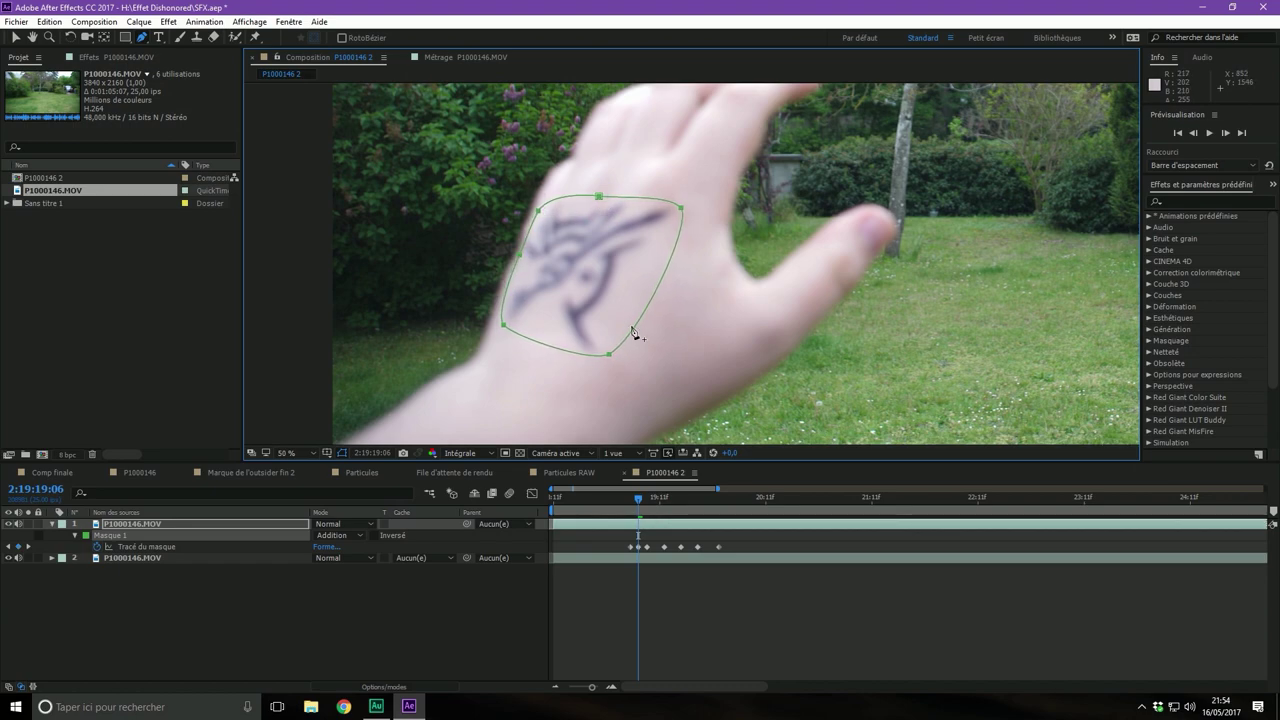
pyautogui.moveTo(637, 496); pyautogui.dragTo(621, 493)
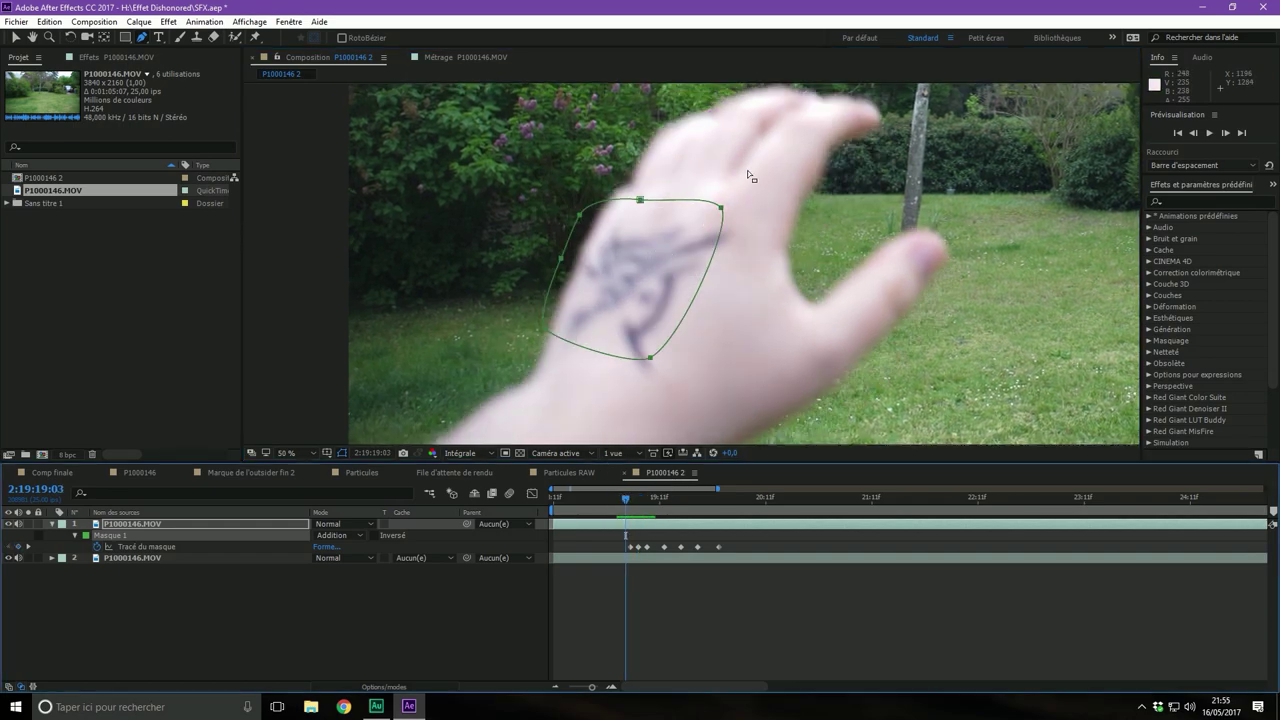
pyautogui.moveTo(752, 162); pyautogui.dragTo(480, 386)
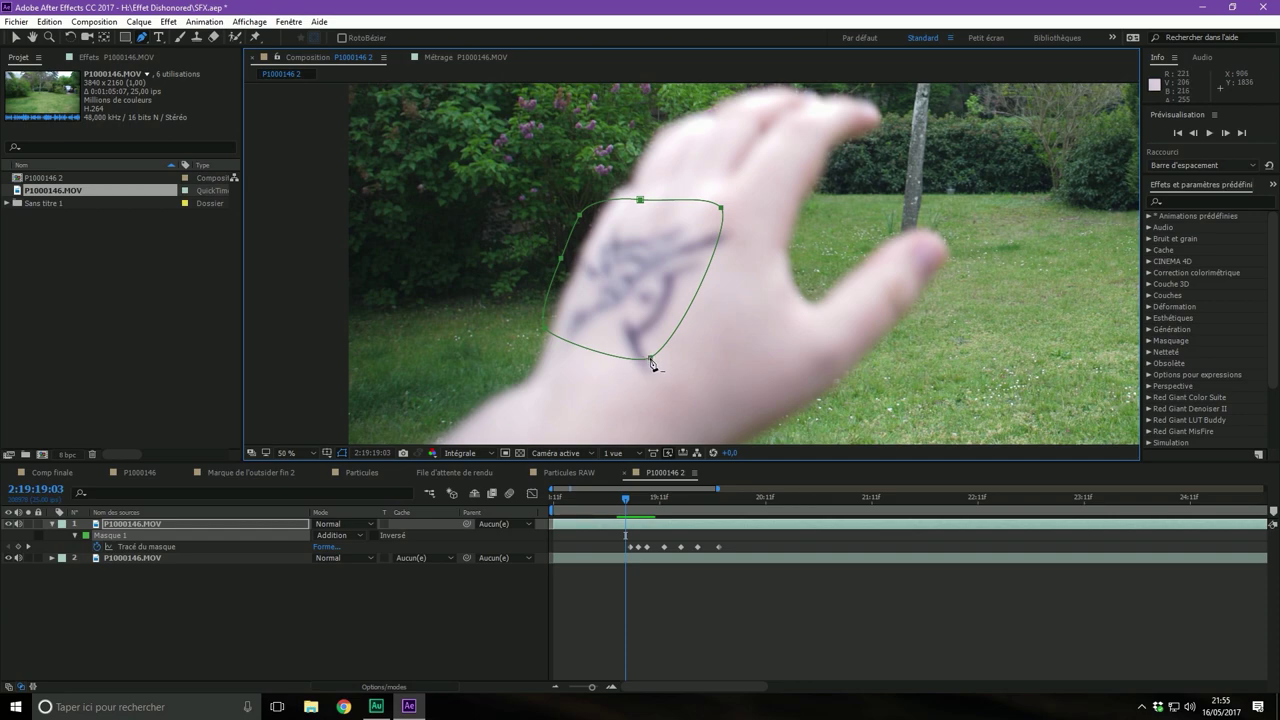
pyautogui.moveTo(649, 360); pyautogui.dragTo(668, 382)
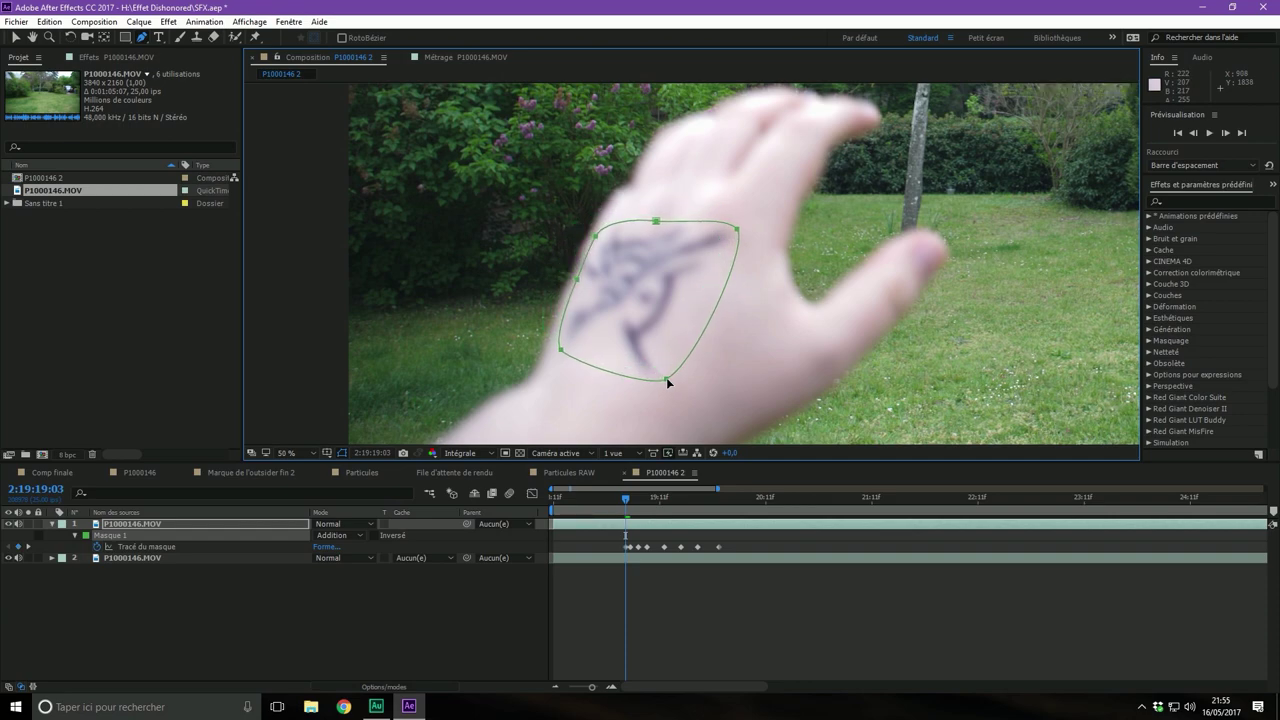
pyautogui.click(624, 494)
pyautogui.moveTo(624, 494); pyautogui.dragTo(621, 494)
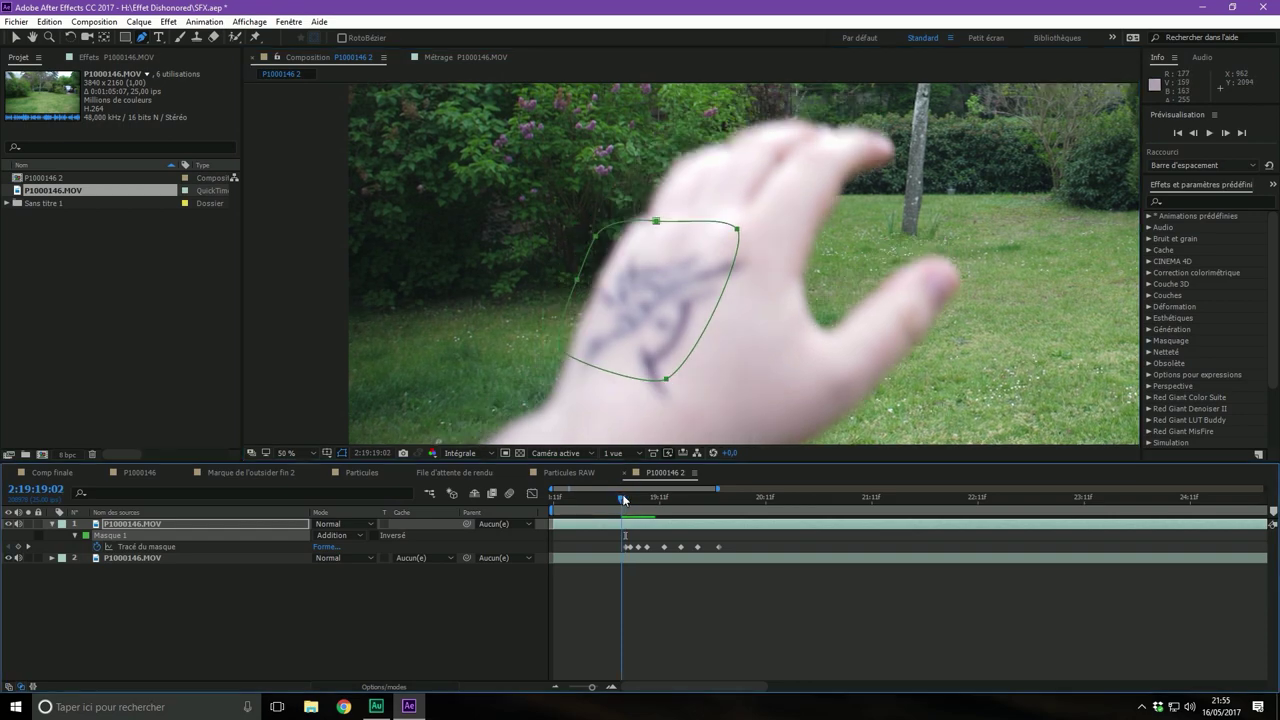
pyautogui.moveTo(665, 379); pyautogui.dragTo(684, 402)
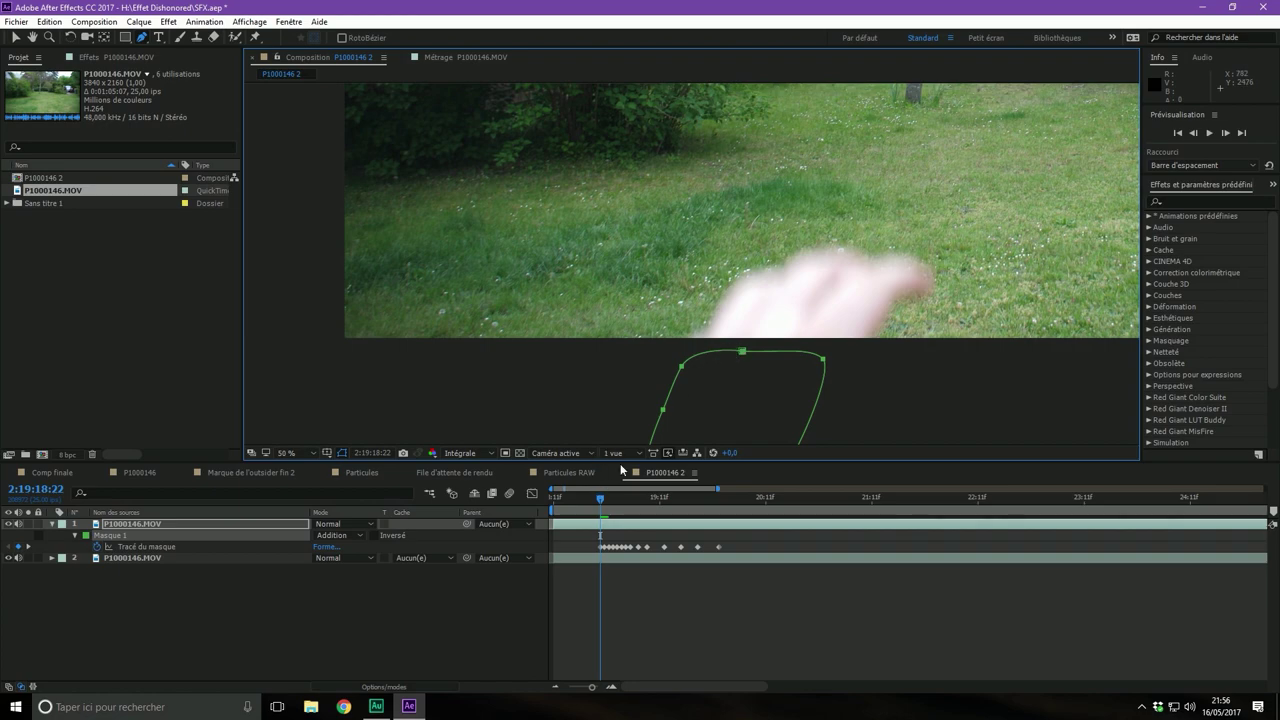
# Scrub from 2:19:18:21 through 2:19:20:00 to review the mask, stopping at 2:19:20:07
pyautogui.scroll(-2, 578, 414)
pyautogui.click(595, 500)
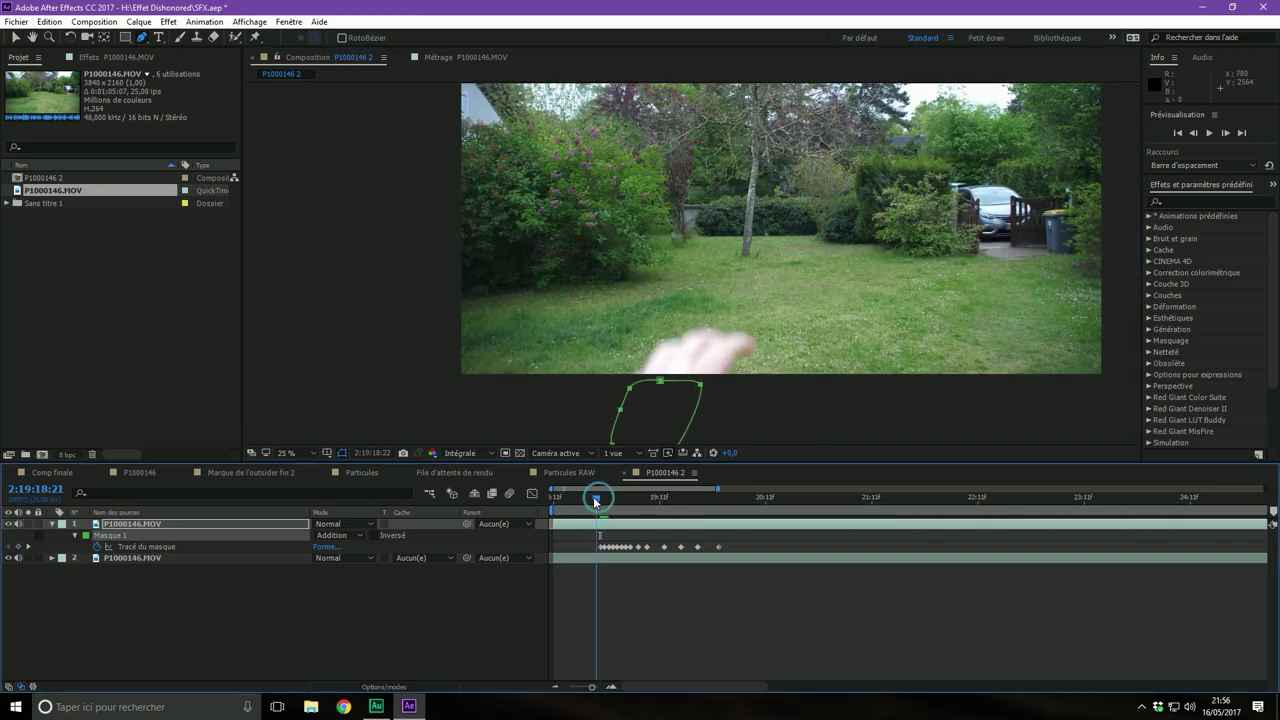
pyautogui.moveTo(595, 500); pyautogui.dragTo(553, 499)
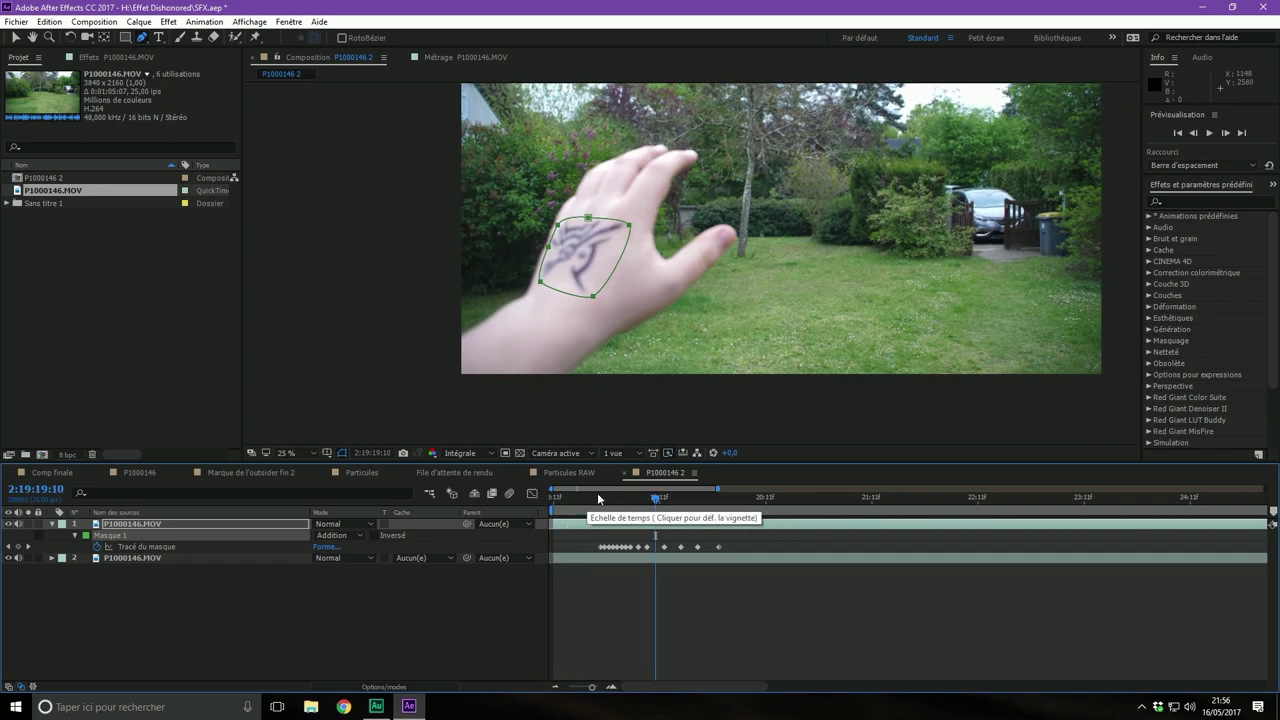
pyautogui.click(690, 495)
pyautogui.moveTo(692, 494); pyautogui.dragTo(718, 496)
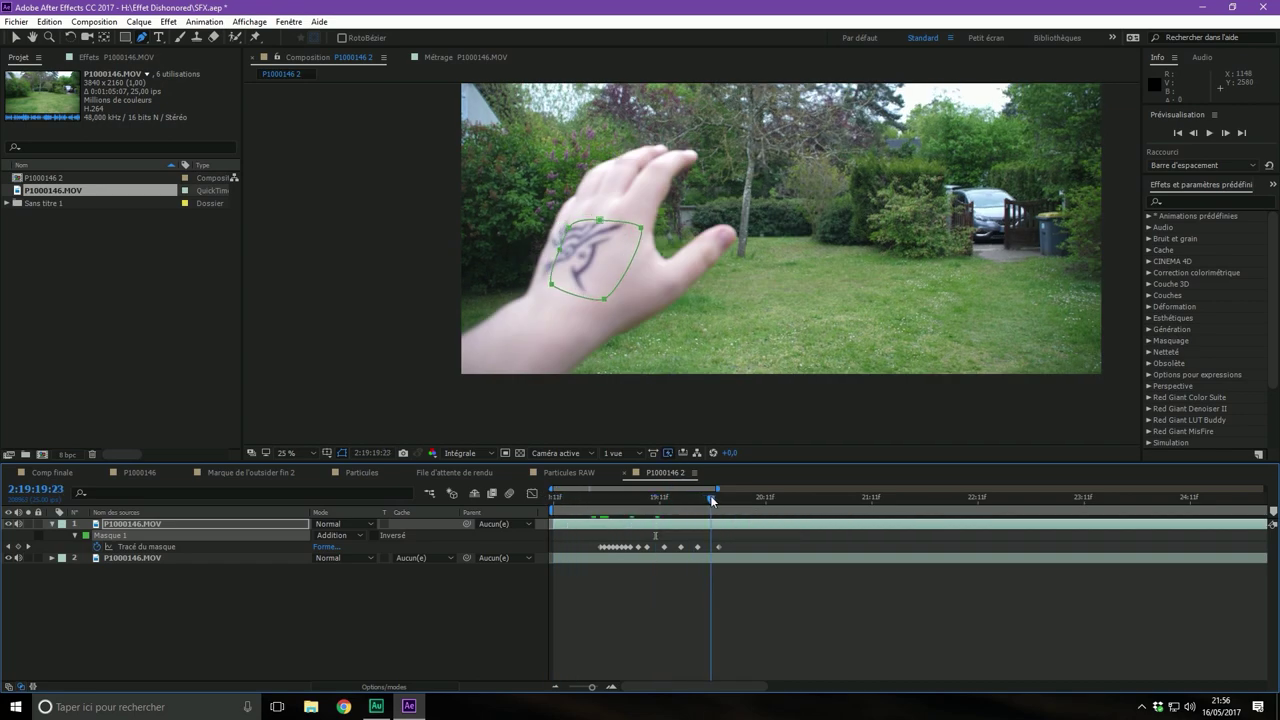
pyautogui.moveTo(591, 289); pyautogui.dragTo(606, 292)
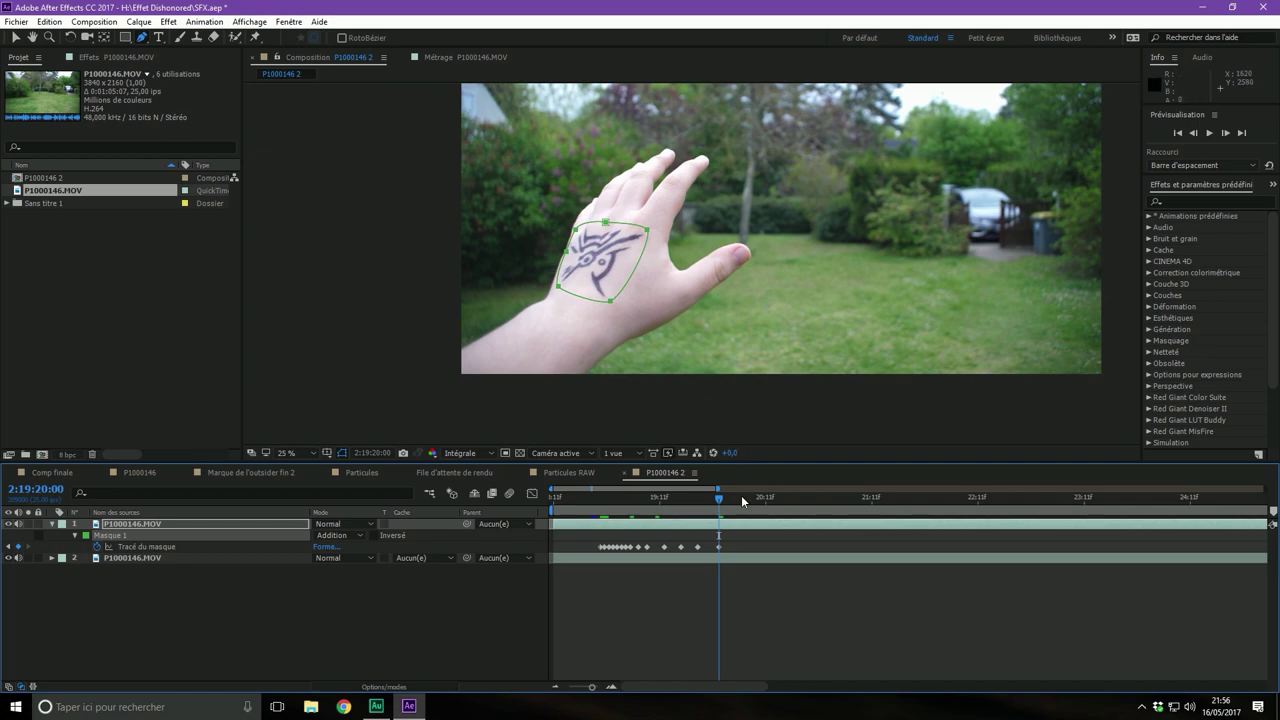
pyautogui.moveTo(725, 497); pyautogui.dragTo(749, 499)
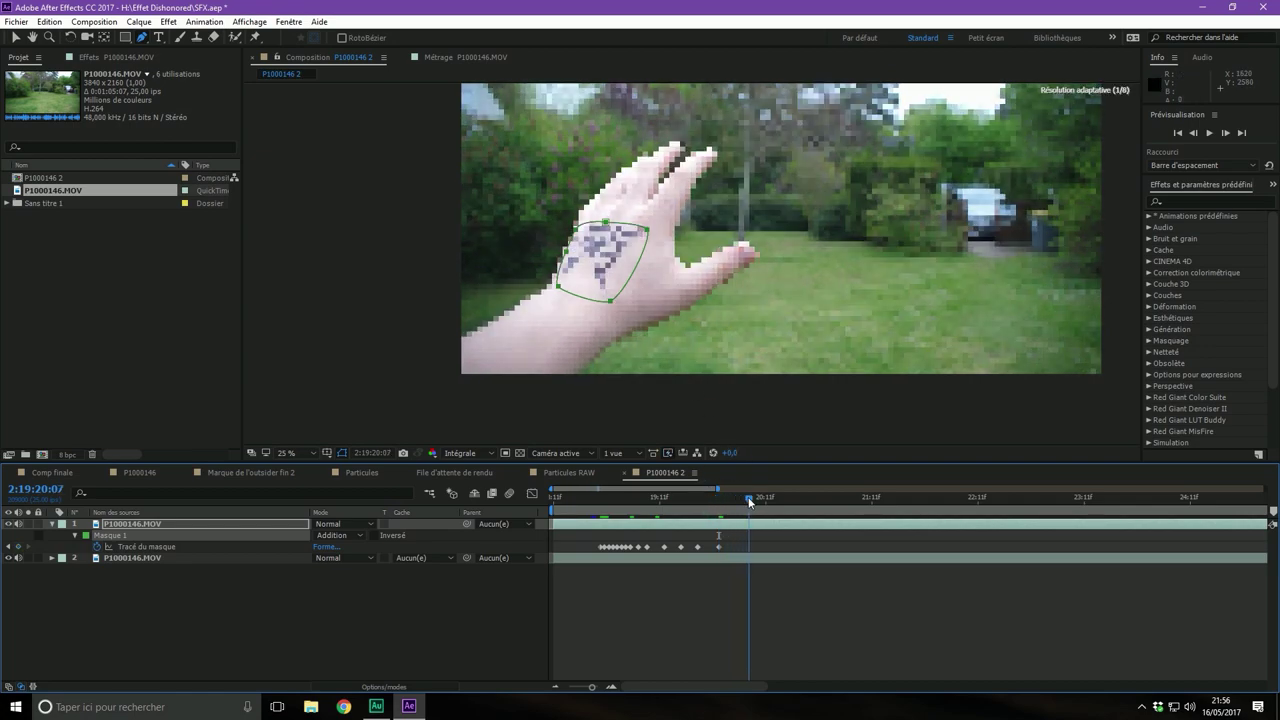
pyautogui.scroll(2, 578, 245)
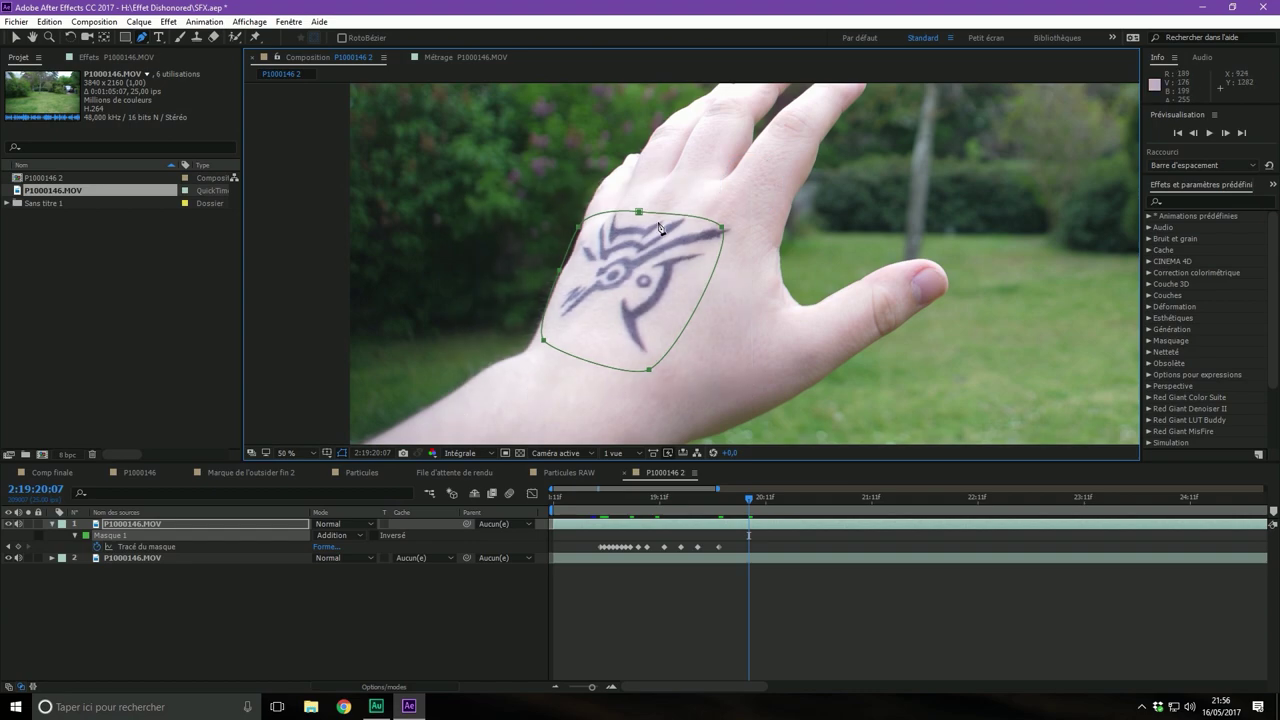
# Shift the mask up-right onto the tattoo, then step back to 2:19:20:04
pyautogui.moveTo(638, 211); pyautogui.dragTo(650, 207)
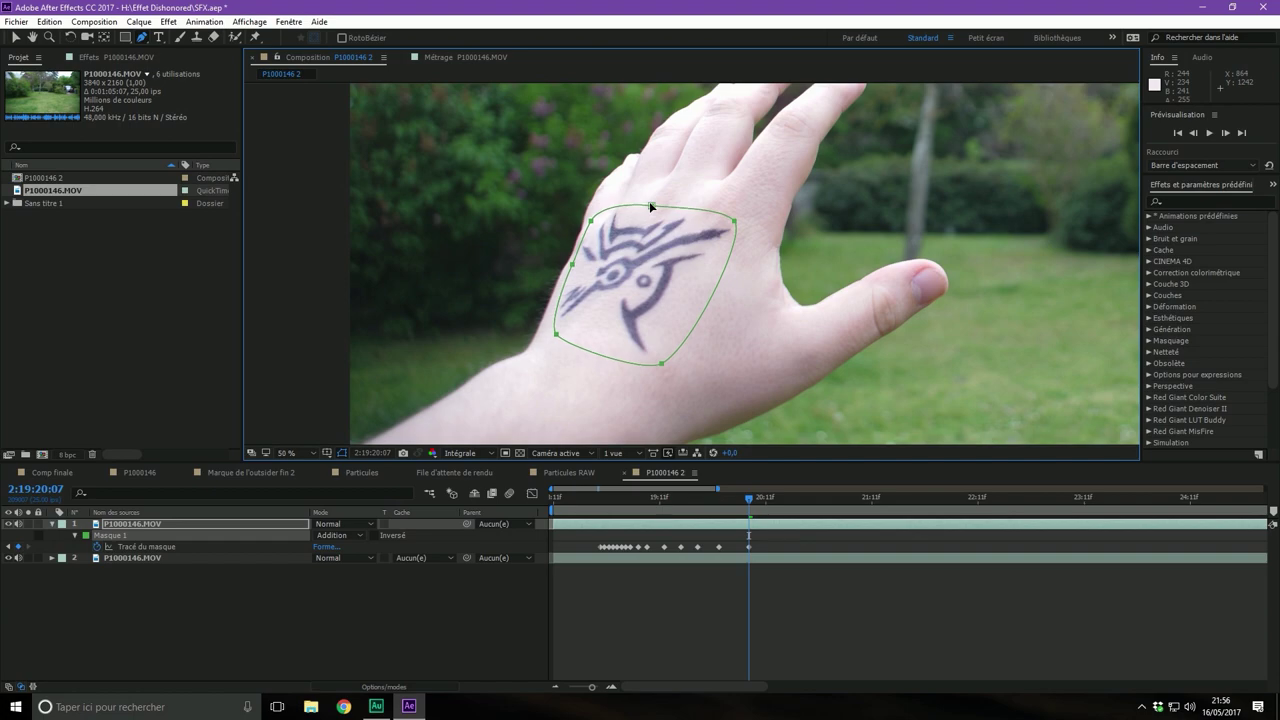
pyautogui.press('pageup')
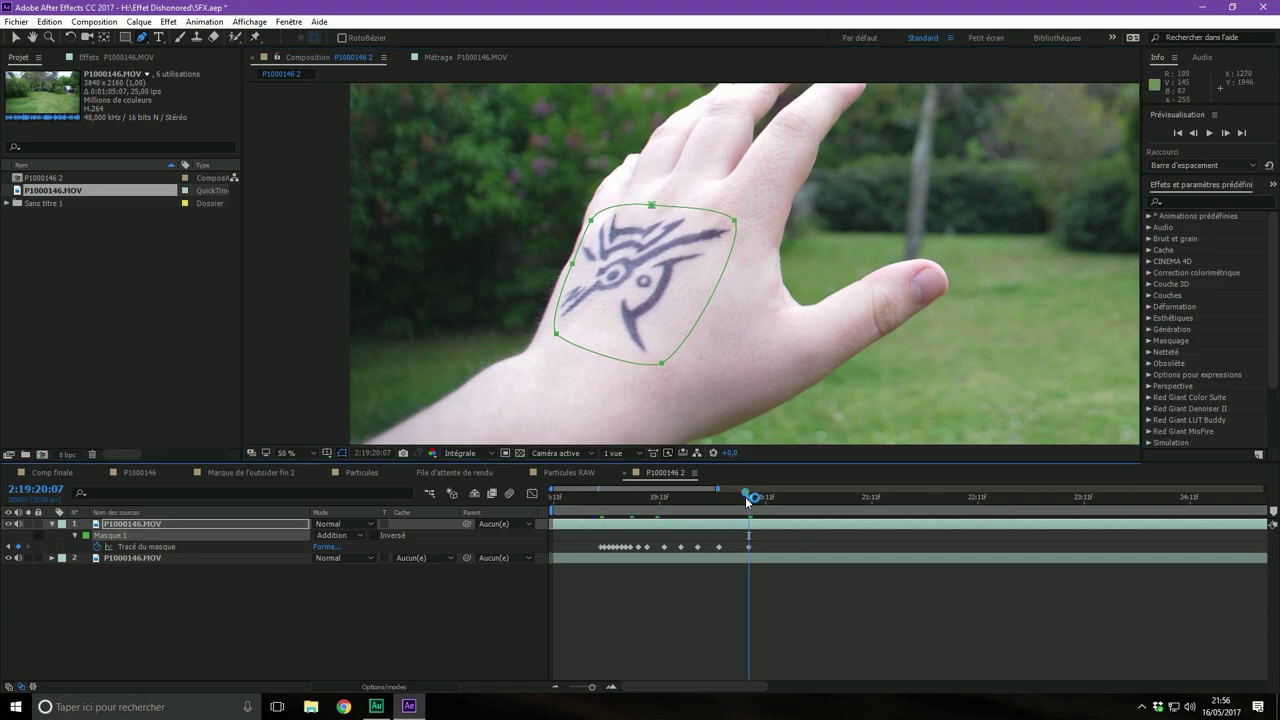
pyautogui.press('pageup')
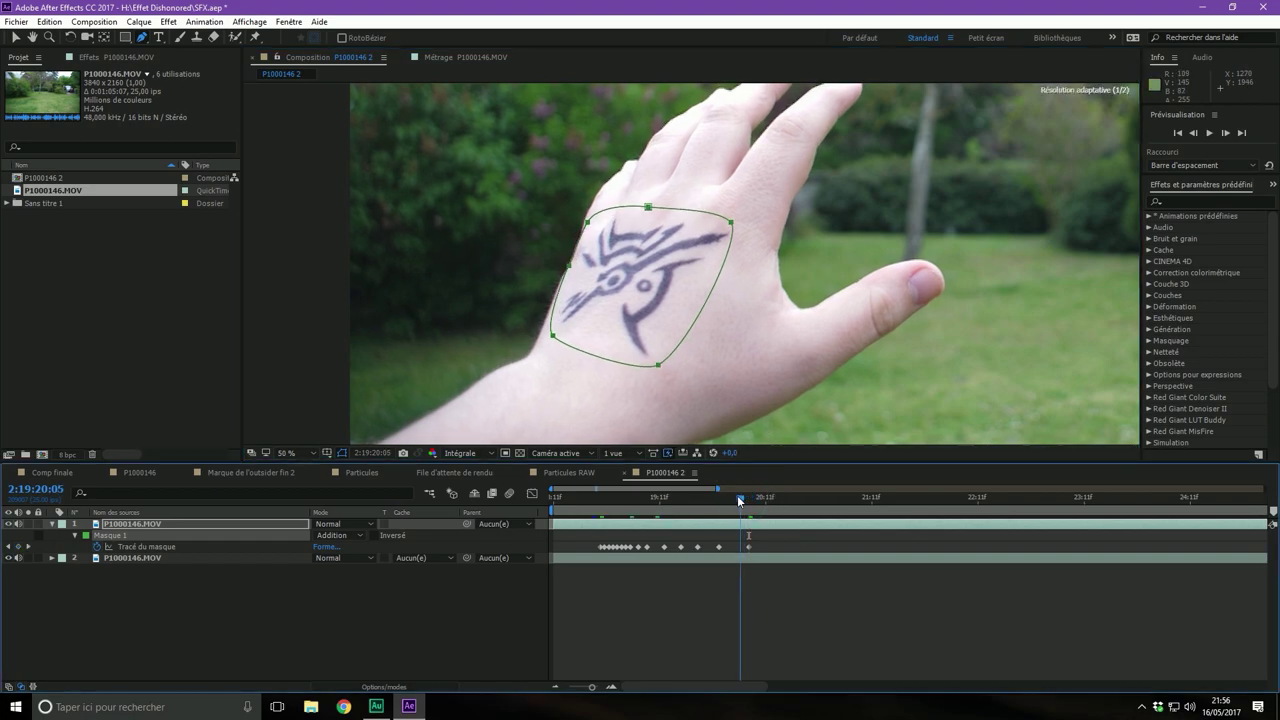
pyautogui.click(739, 498)
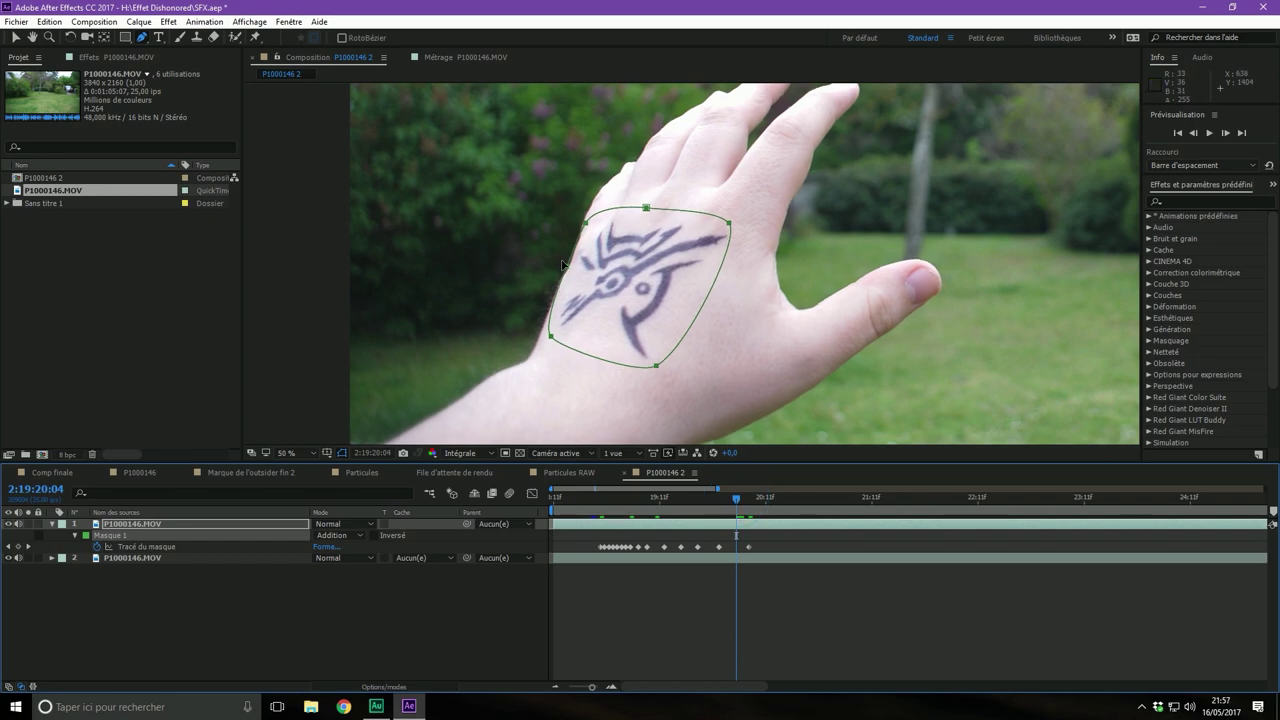
pyautogui.scroll(7, 557, 263)
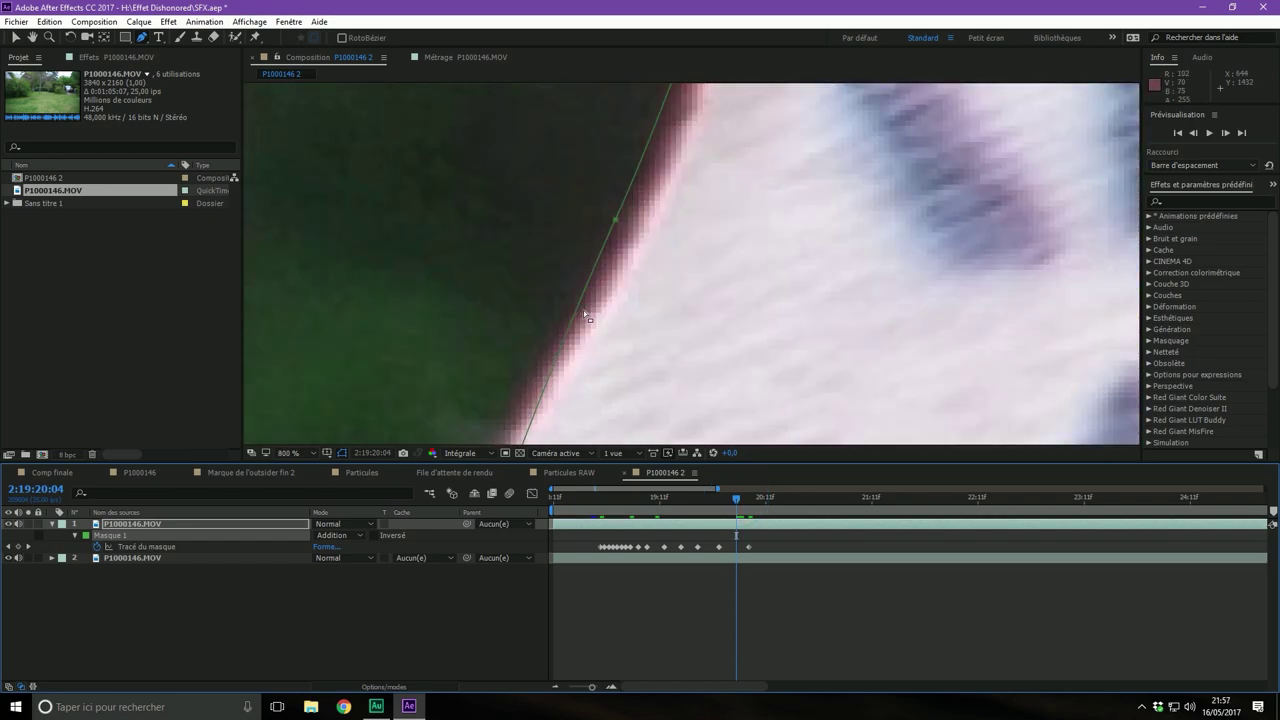
pyautogui.scroll(-2, 645, 246)
pyautogui.scroll(-2, 582, 237)
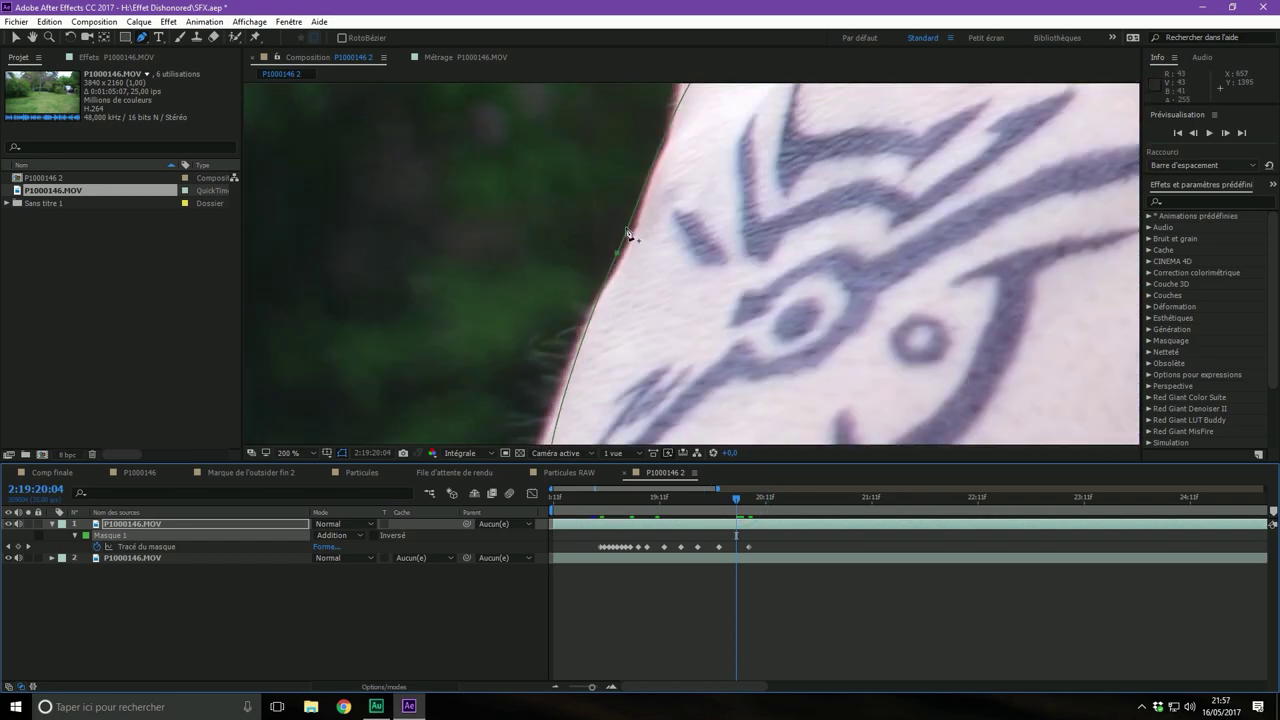
pyautogui.scroll(-5, 627, 233)
pyautogui.scroll(1, 560, 248)
pyautogui.scroll(2, 627, 230)
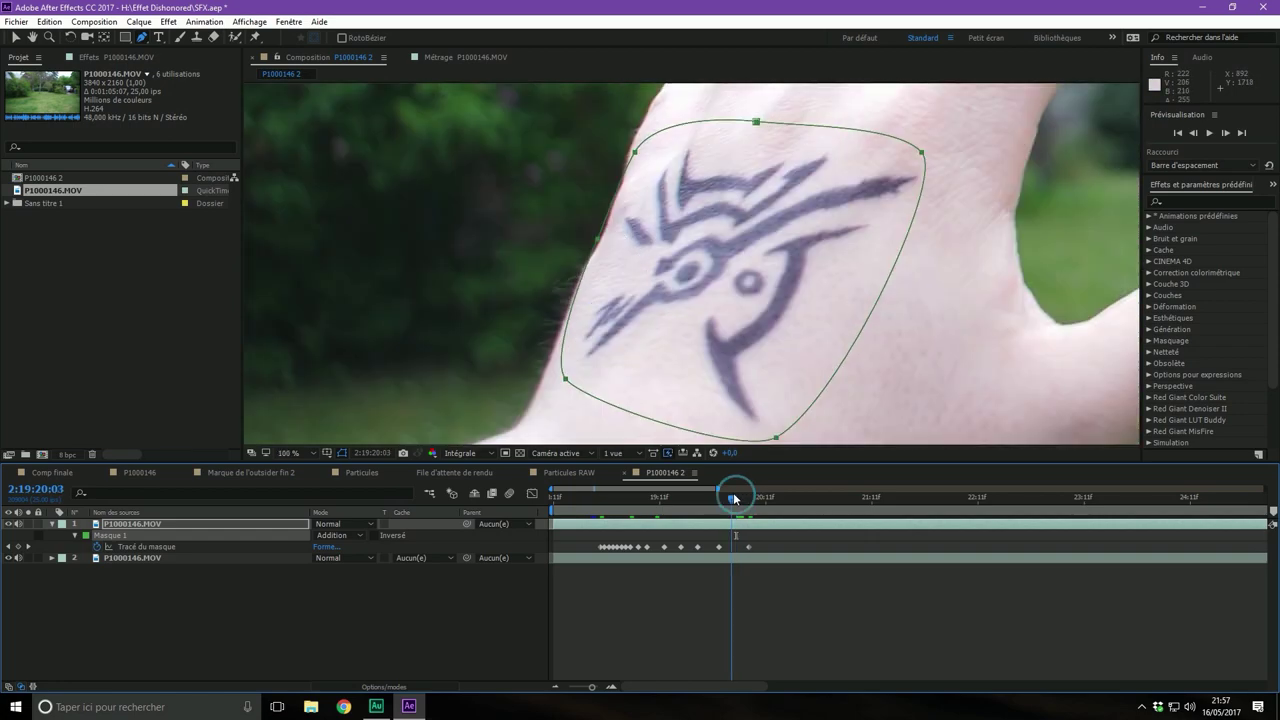
# At 2:19:20:00, add a left-edge mask point and fit the upper-left edge to the mark
pyautogui.moveTo(736, 494)
pyautogui.mouseDown()
pyautogui.moveTo(718, 491)
pyautogui.moveTo(733, 496)
pyautogui.mouseUp()
pyautogui.click(593, 240)
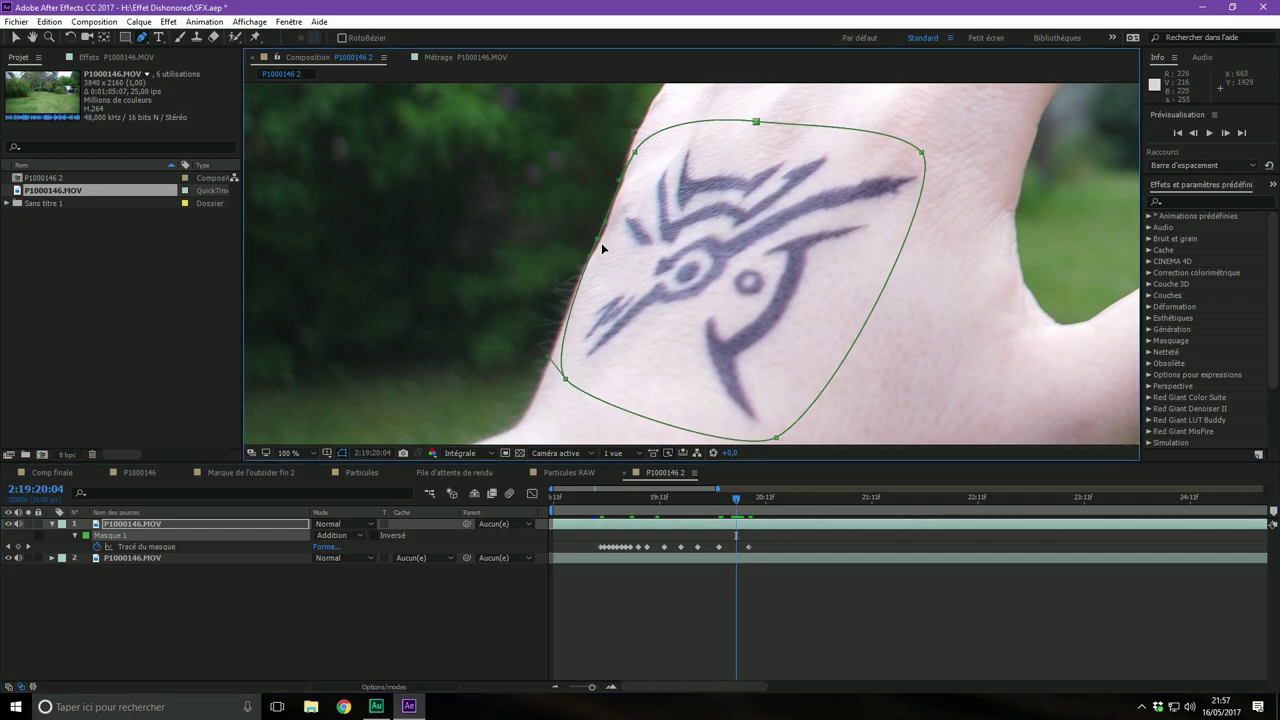
pyautogui.moveTo(598, 241); pyautogui.dragTo(607, 249)
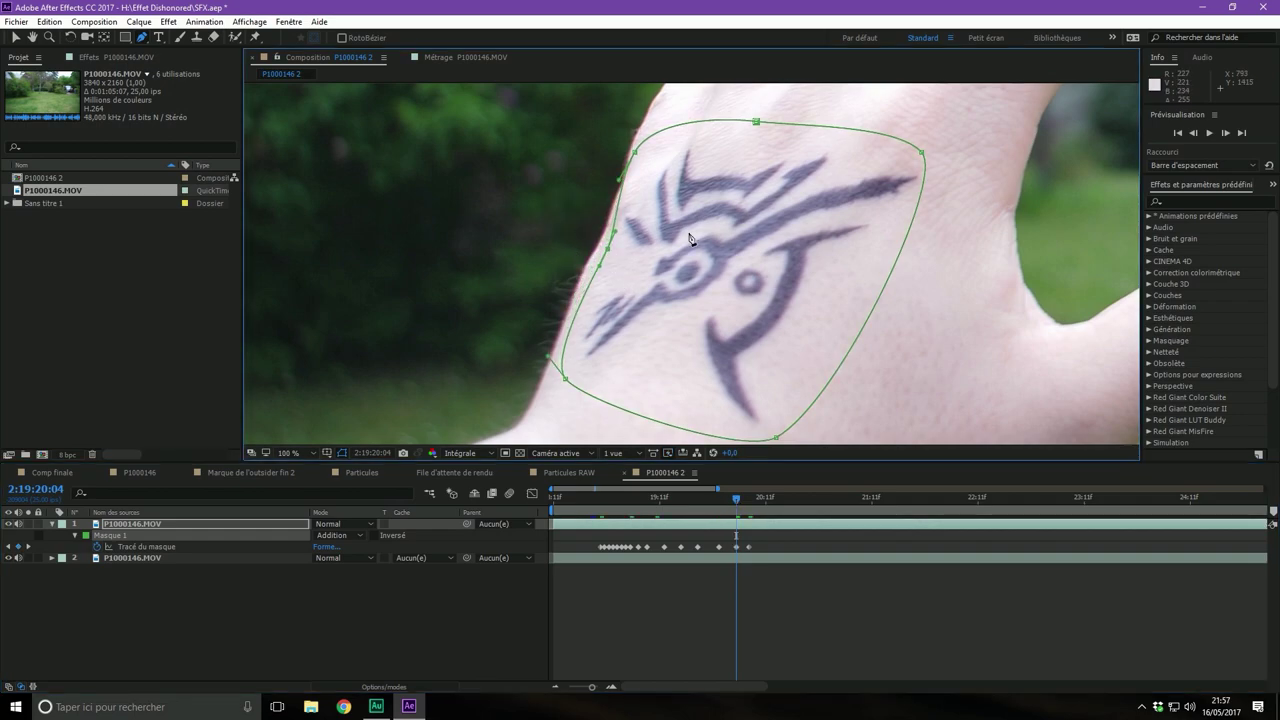
pyautogui.moveTo(618, 183); pyautogui.dragTo(621, 191)
pyautogui.moveTo(736, 498)
pyautogui.mouseDown()
pyautogui.moveTo(722, 500)
pyautogui.moveTo(780, 501)
pyautogui.mouseUp()
pyautogui.press(',')
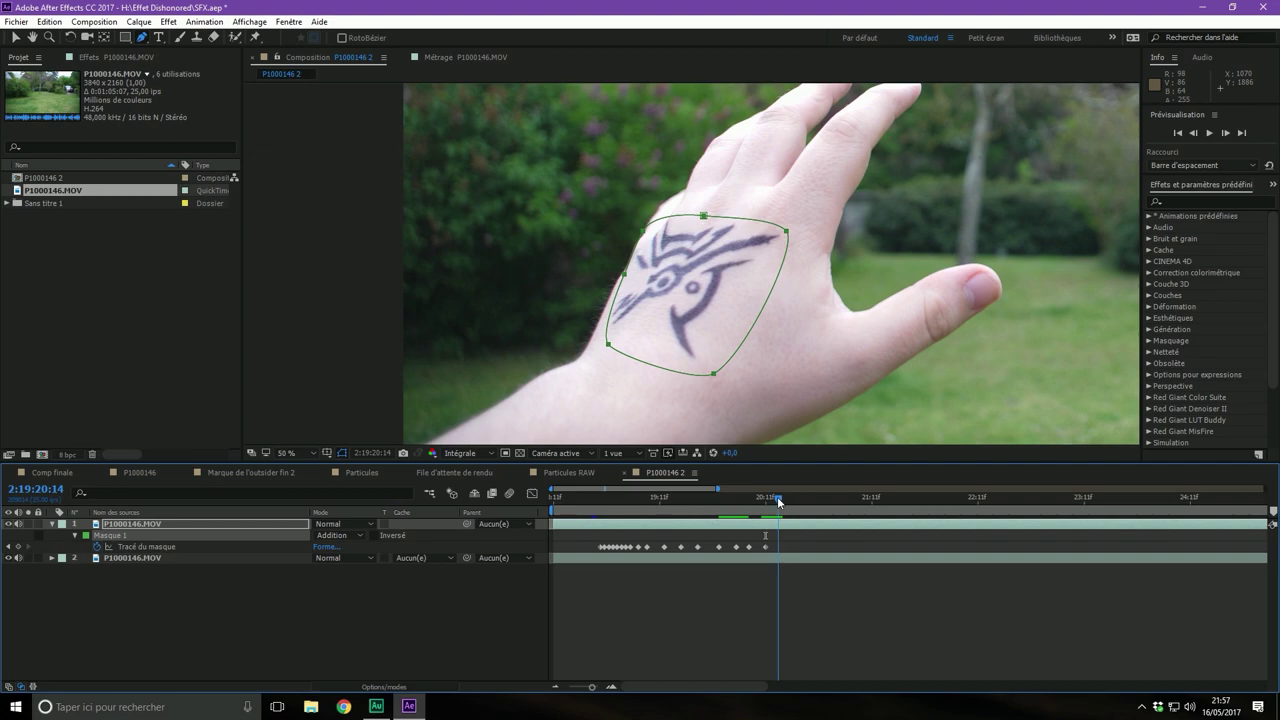
# At 2:19:20:15, adjust the mask's bottom, corner and left-edge points to hug the mark
pyautogui.moveTo(779, 501); pyautogui.dragTo(787, 499)
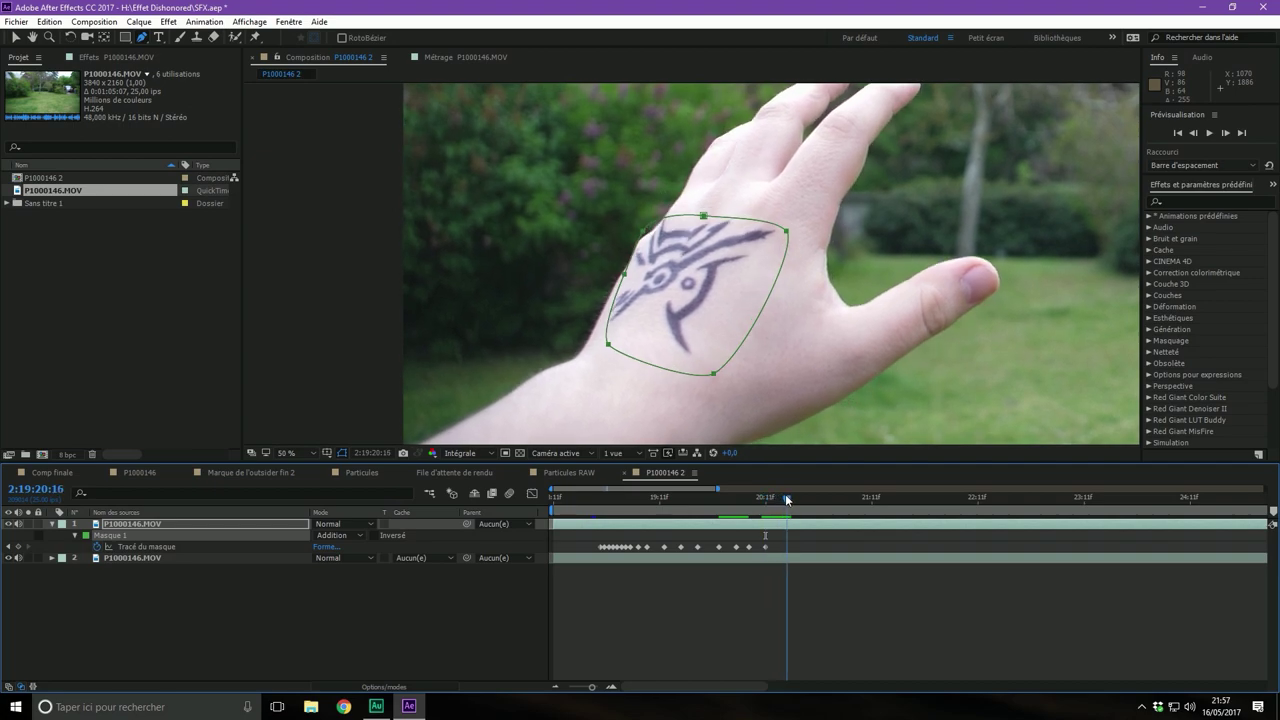
pyautogui.moveTo(787, 499); pyautogui.dragTo(783, 499)
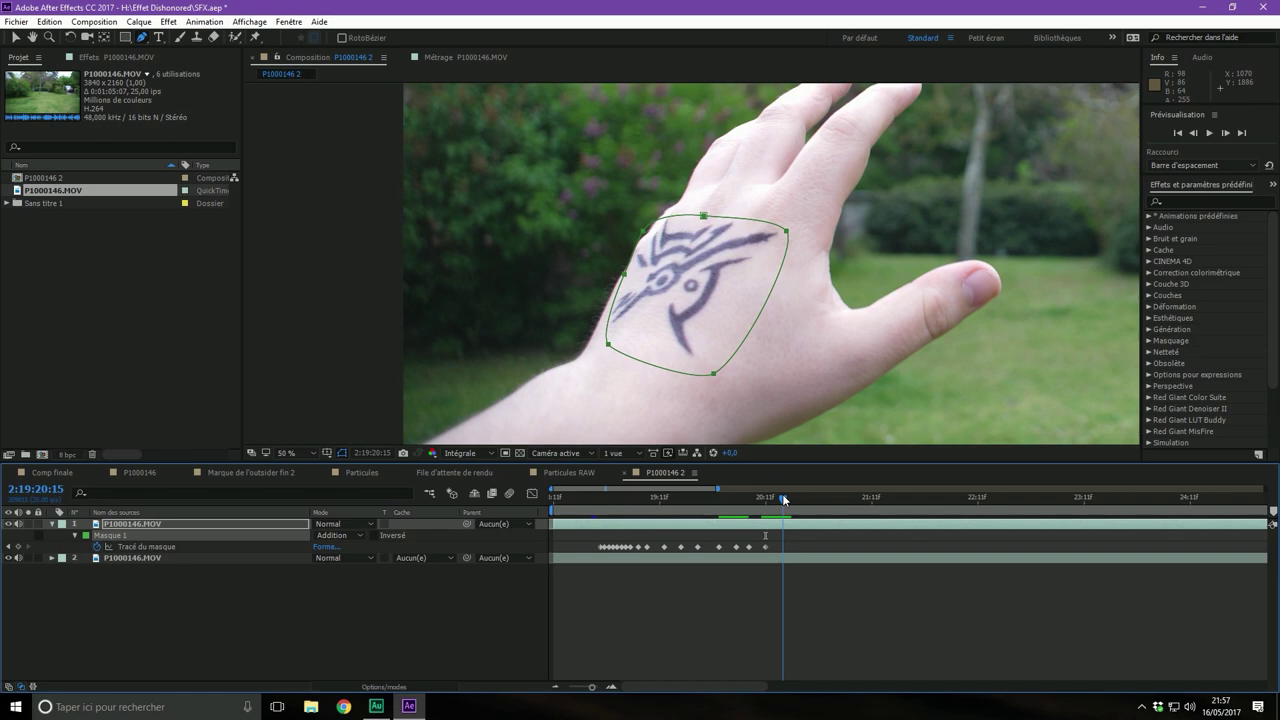
pyautogui.scroll(4, 625, 266)
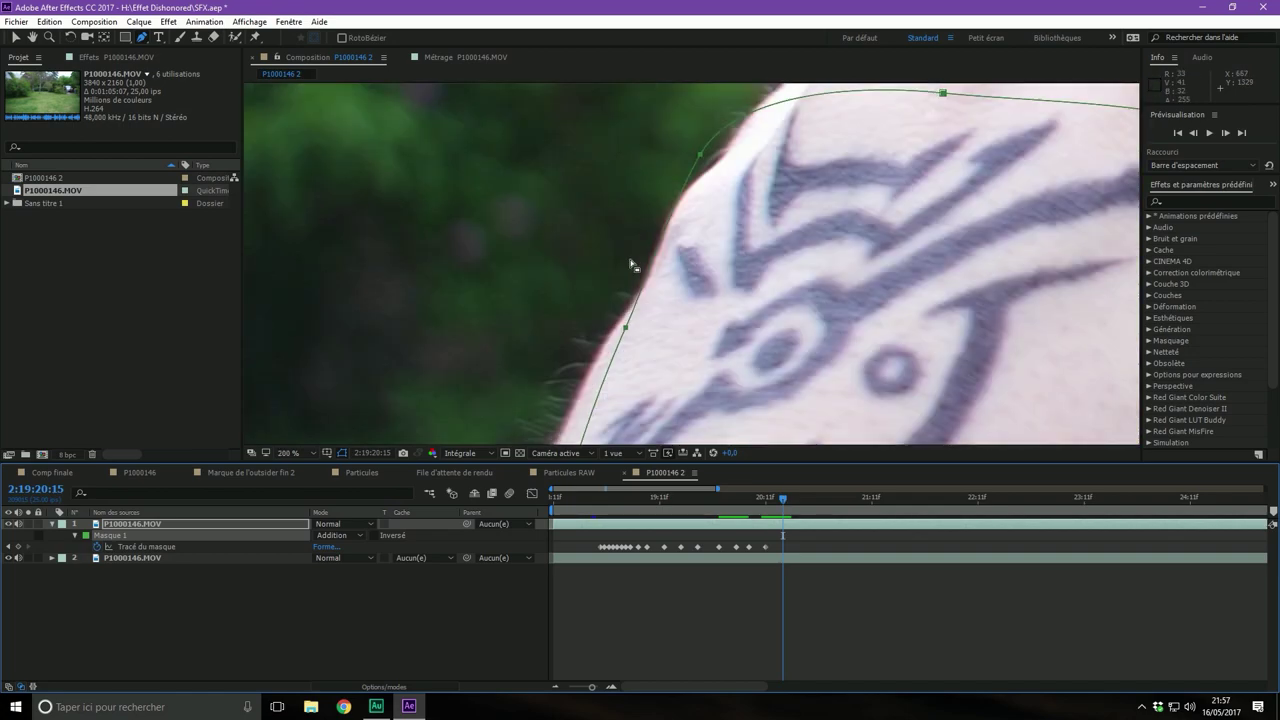
pyautogui.scroll(-2, 631, 265)
pyautogui.scroll(-2, 670, 280)
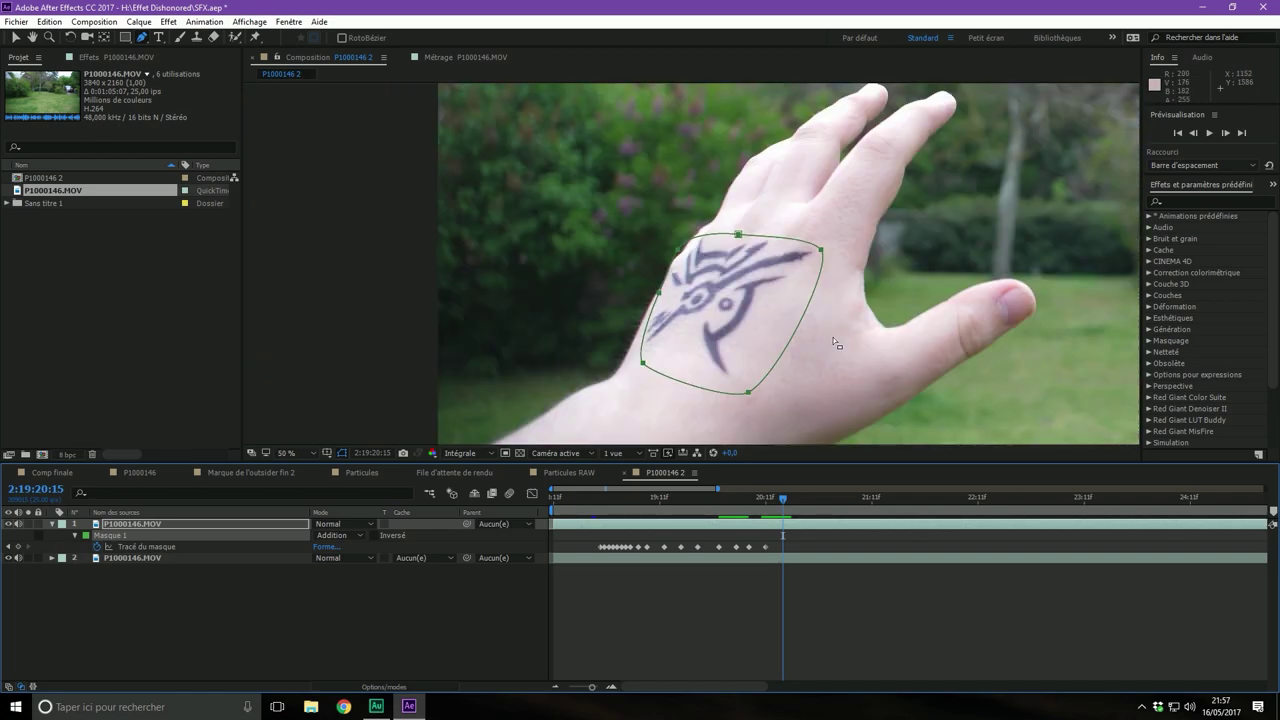
pyautogui.scroll(-1, 751, 374)
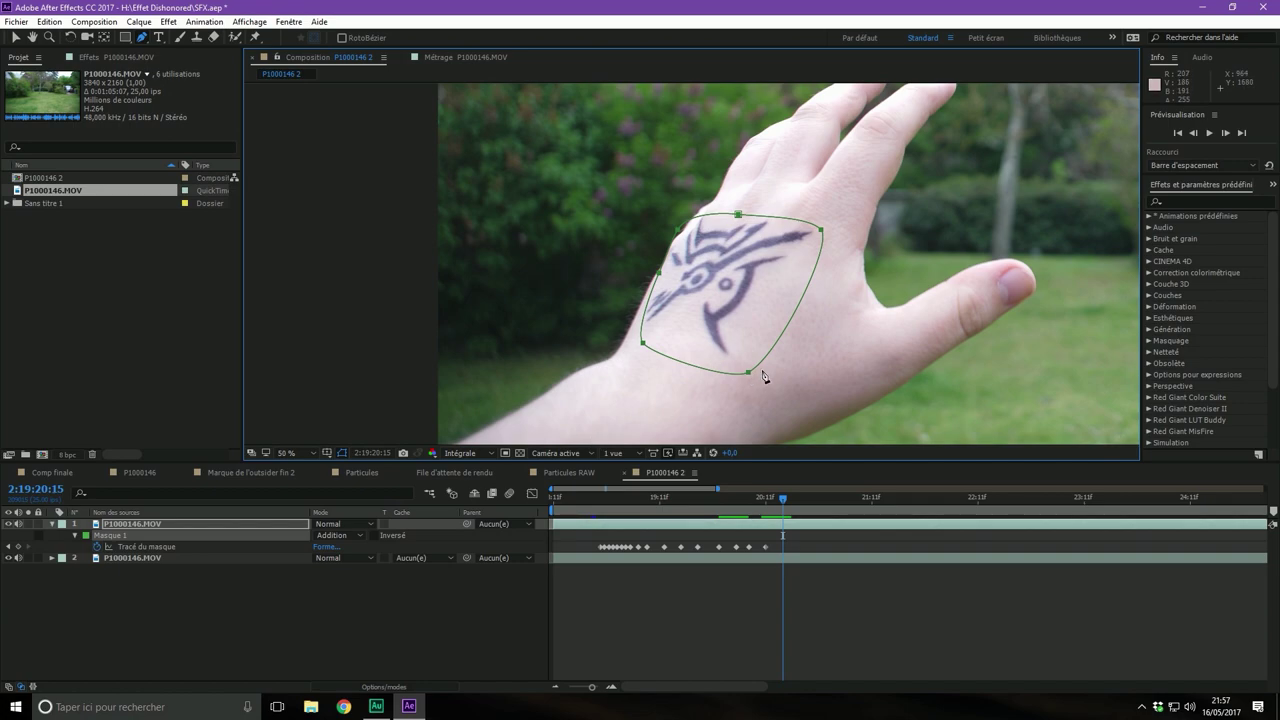
pyautogui.moveTo(746, 371); pyautogui.dragTo(736, 369)
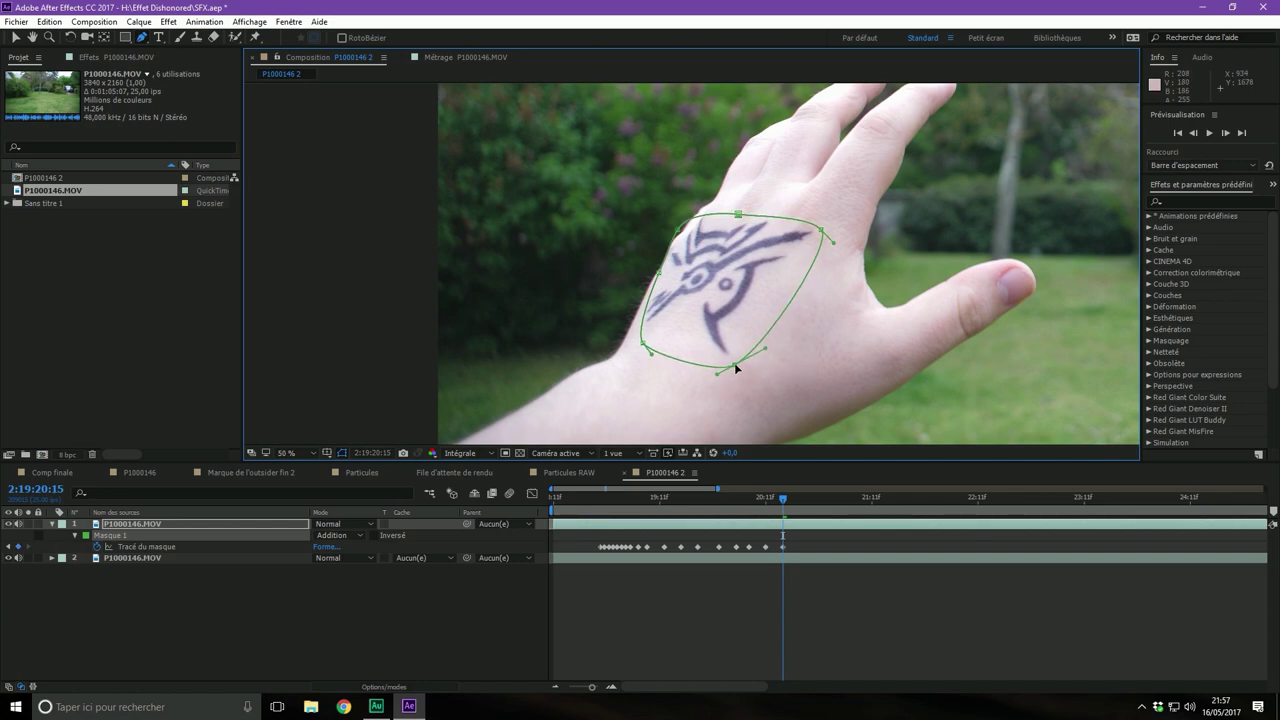
pyautogui.moveTo(818, 232); pyautogui.dragTo(820, 226)
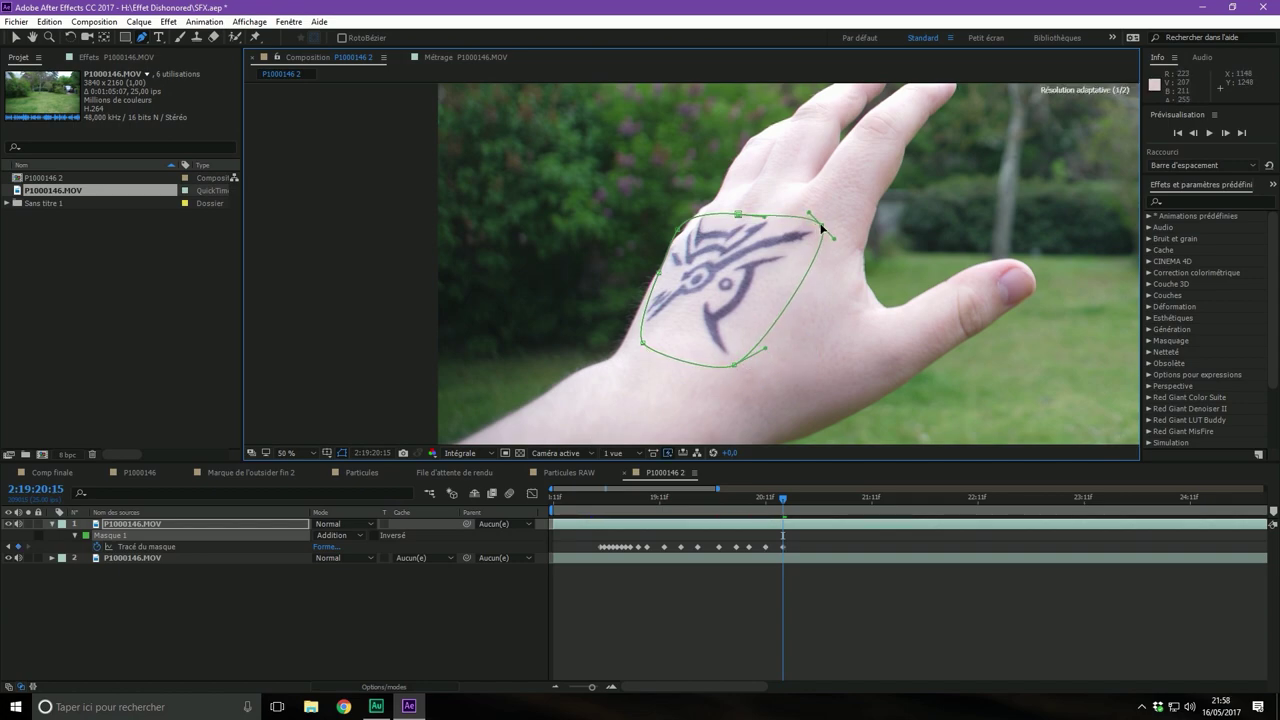
pyautogui.scroll(2, 685, 224)
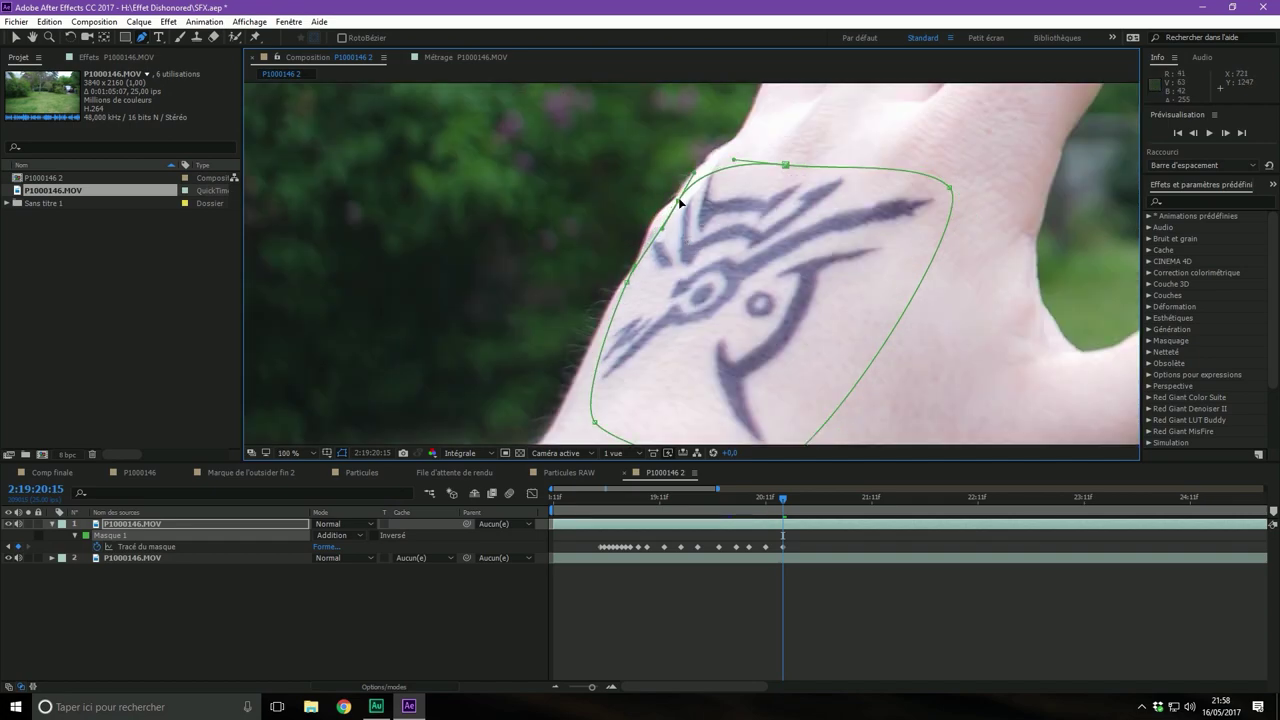
pyautogui.moveTo(660, 227); pyautogui.dragTo(686, 183)
pyautogui.moveTo(629, 282)
pyautogui.mouseDown()
pyautogui.moveTo(626, 266)
pyautogui.moveTo(650, 254)
pyautogui.mouseUp()
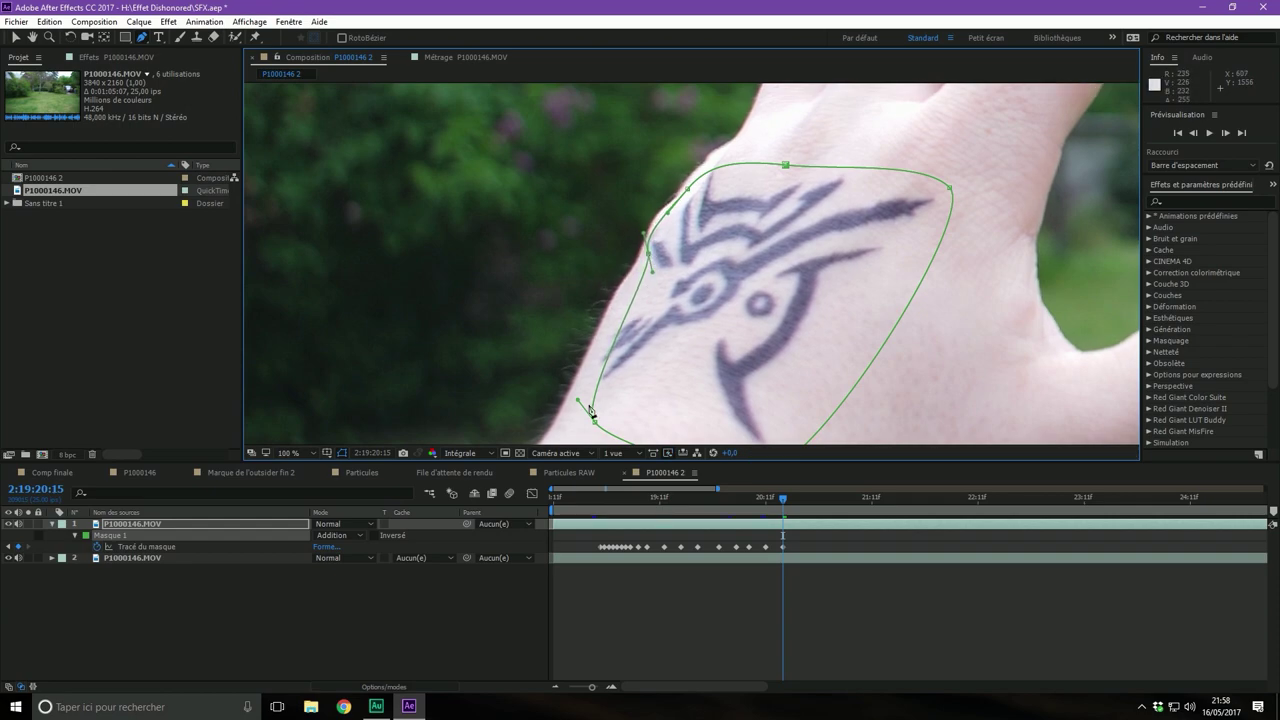
pyautogui.moveTo(593, 420); pyautogui.dragTo(589, 393)
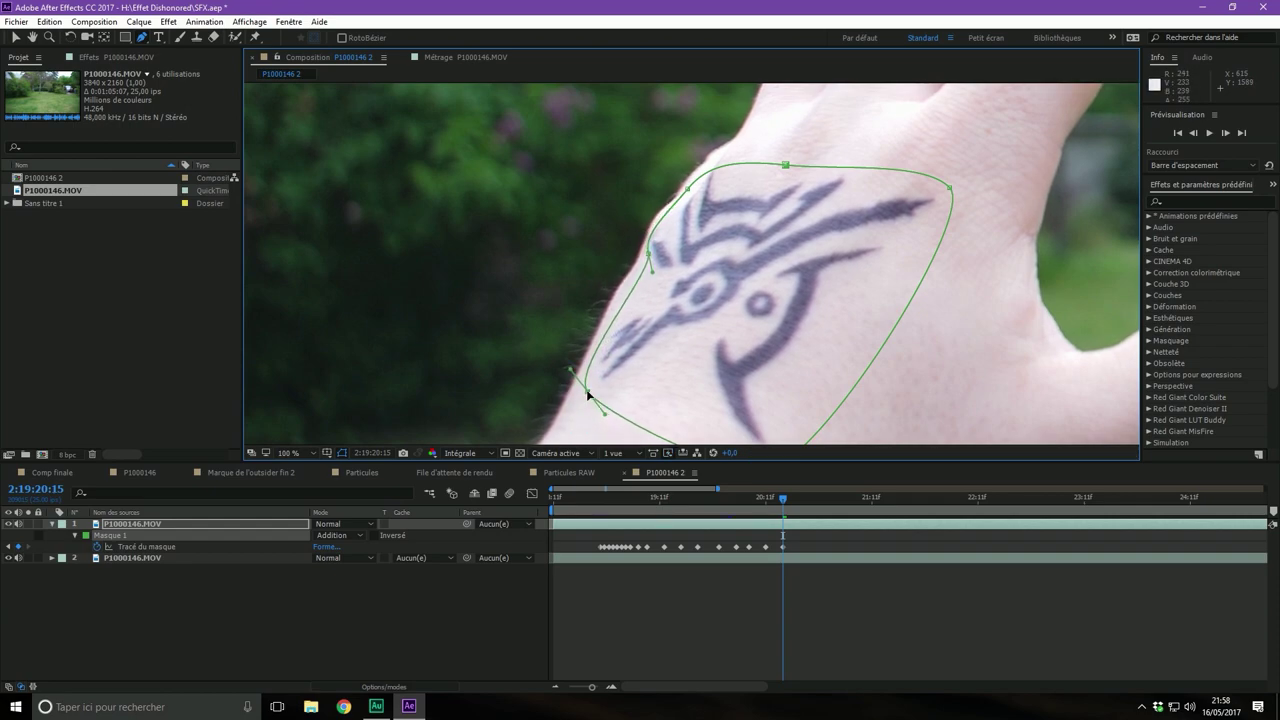
# At 2:19:20:18, reshape the mask curves along the hand's upper and left edges
pyautogui.click(780, 497)
pyautogui.moveTo(779, 500); pyautogui.dragTo(795, 500)
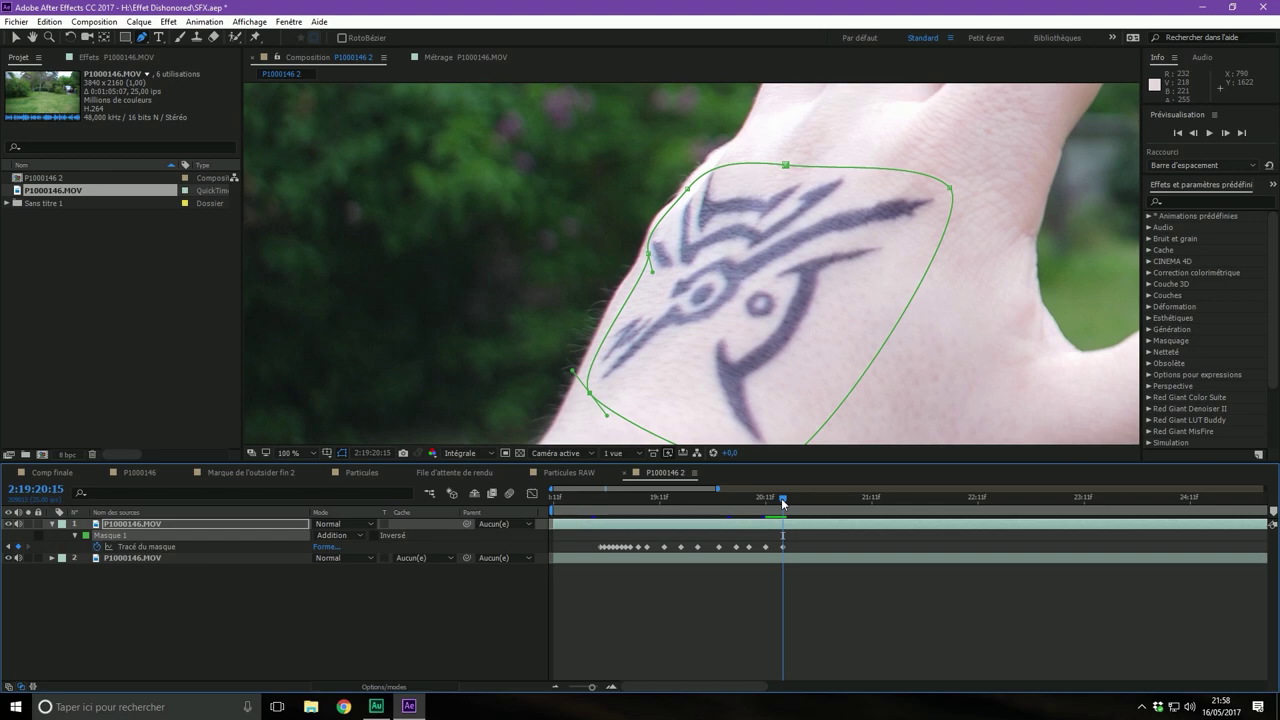
pyautogui.scroll(2, 640, 210)
pyautogui.moveTo(794, 253)
pyautogui.mouseDown()
pyautogui.moveTo(731, 265)
pyautogui.moveTo(806, 224)
pyautogui.moveTo(715, 252)
pyautogui.moveTo(702, 289)
pyautogui.mouseUp()
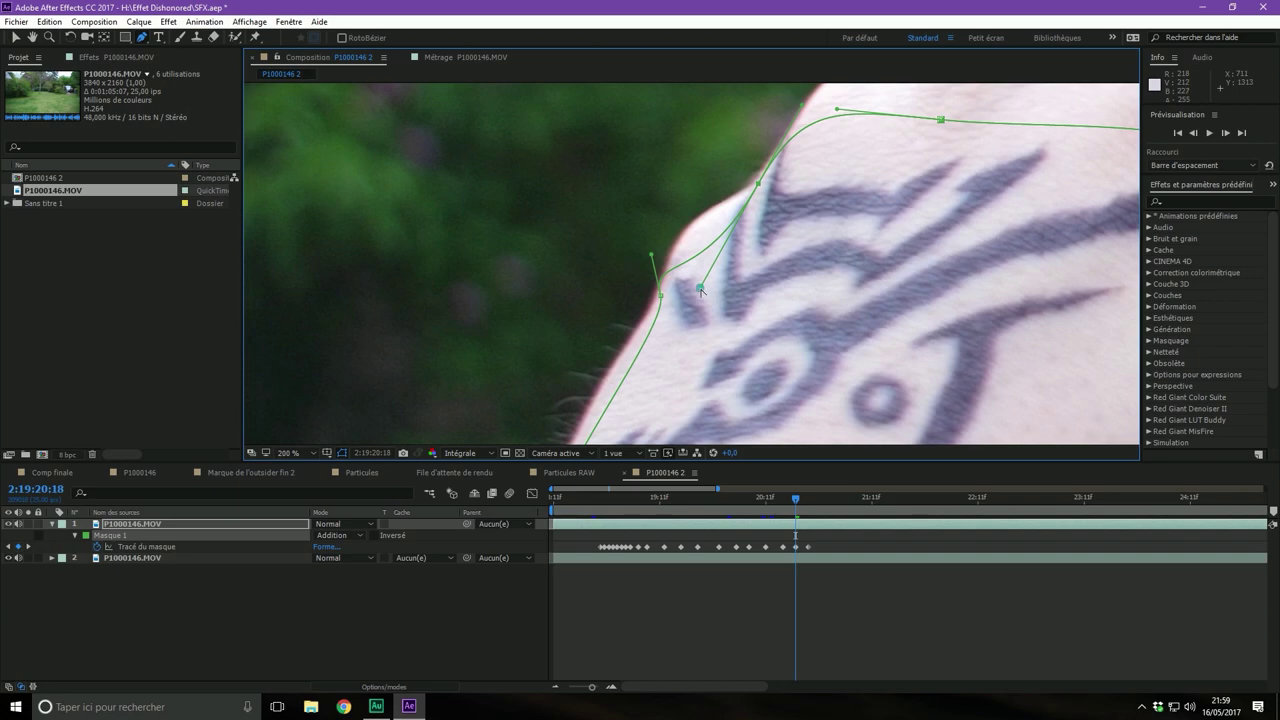
pyautogui.moveTo(698, 285)
pyautogui.mouseDown()
pyautogui.moveTo(711, 120)
pyautogui.moveTo(726, 202)
pyautogui.mouseUp()
pyautogui.moveTo(661, 298)
pyautogui.mouseDown()
pyautogui.moveTo(663, 246)
pyautogui.moveTo(669, 284)
pyautogui.mouseUp()
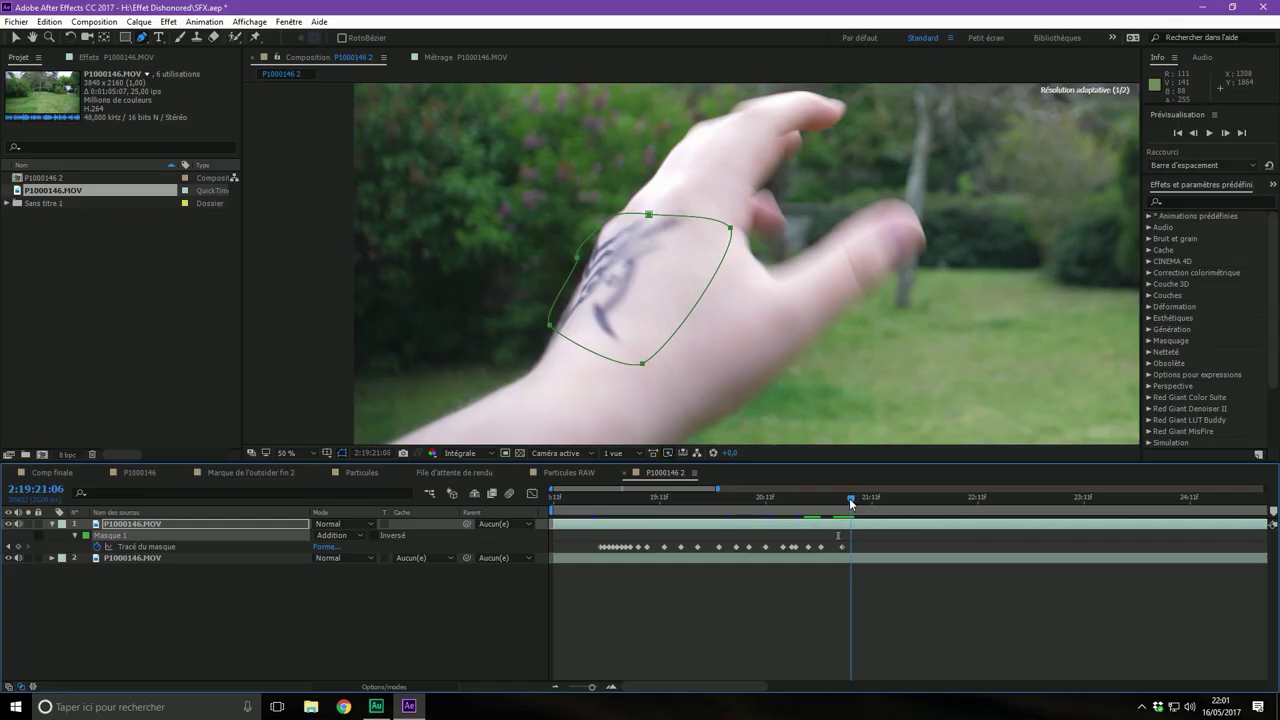
# Scrub around 2:19:21:06 to preview the hand's motion under the mask
pyautogui.moveTo(851, 503); pyautogui.dragTo(847, 505)
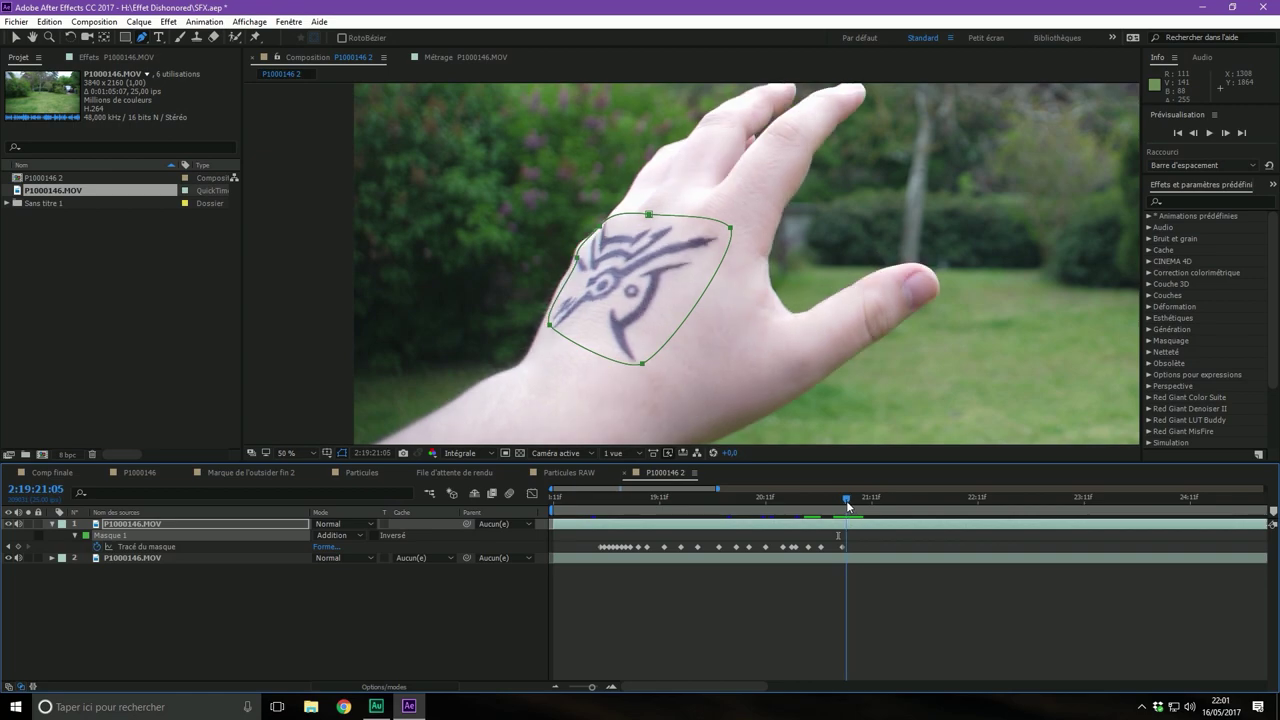
# At 2:19:21:07, pull the mask's right point up-left onto the mark
pyautogui.scroll(2, 556, 320)
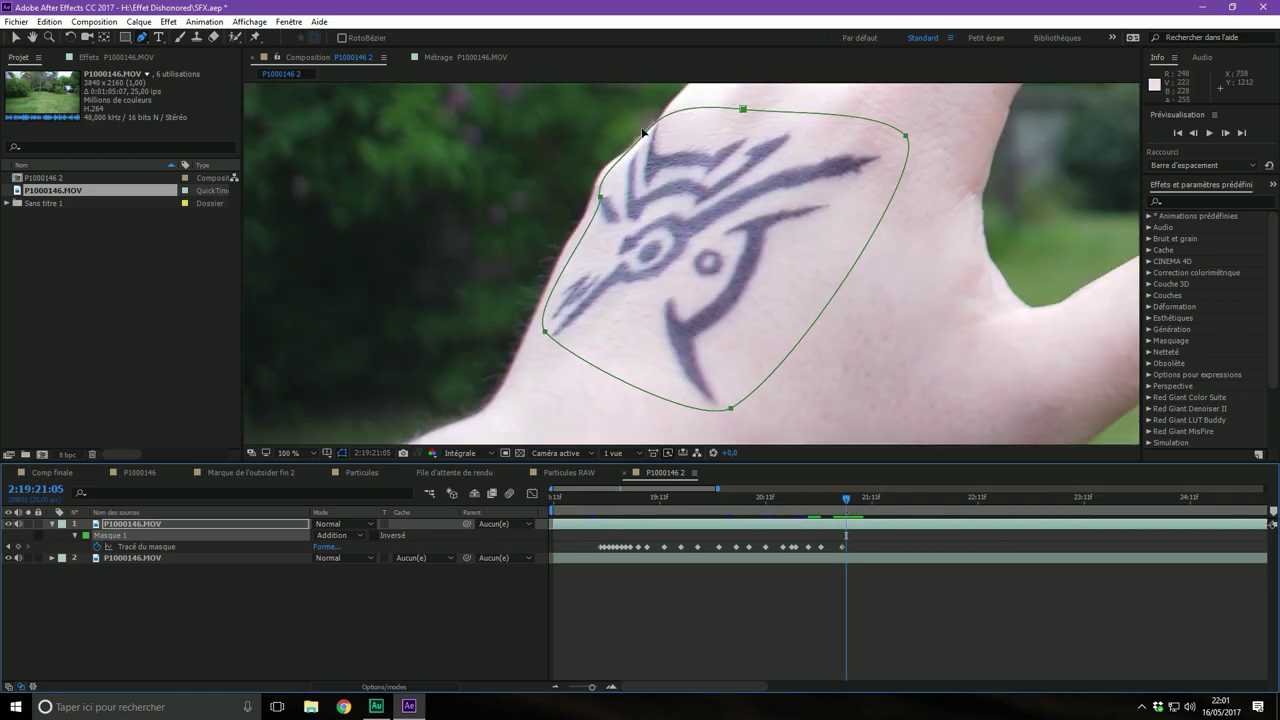
pyautogui.scroll(-2, 643, 132)
pyautogui.click(1231, 134)
pyautogui.click(1231, 134)
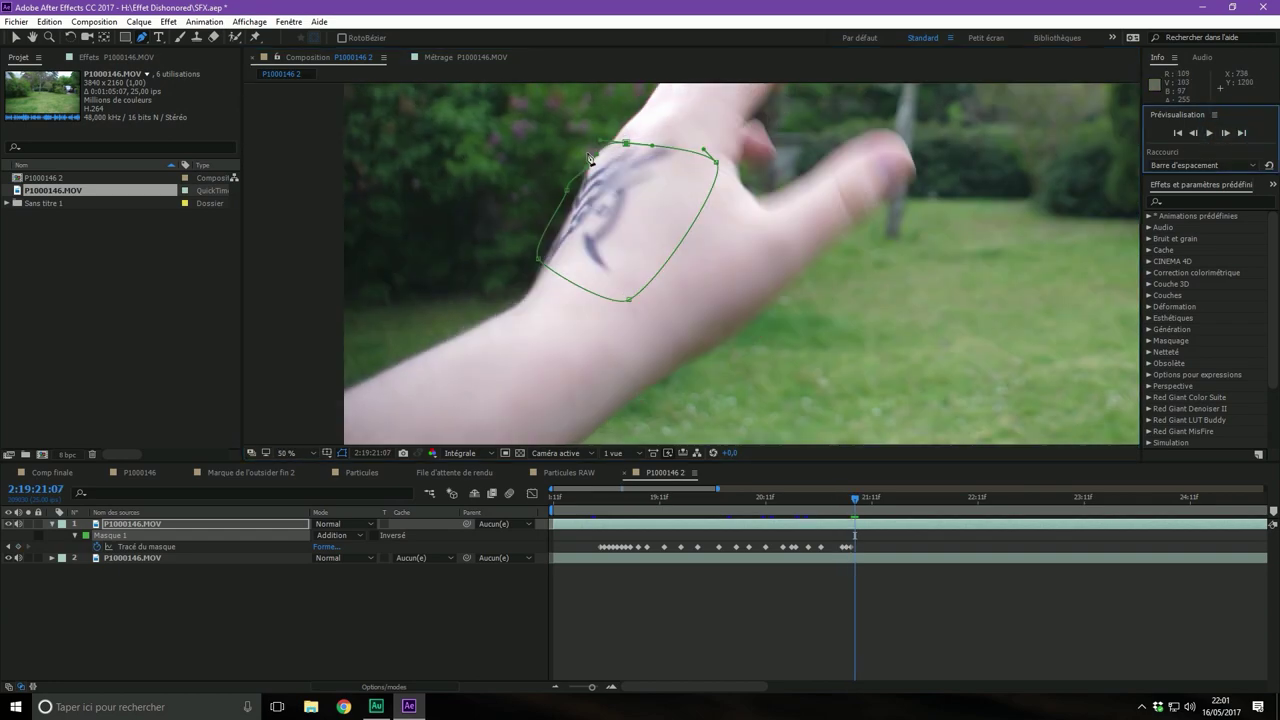
pyautogui.scroll(2, 535, 162)
pyautogui.moveTo(899, 163); pyautogui.dragTo(834, 122)
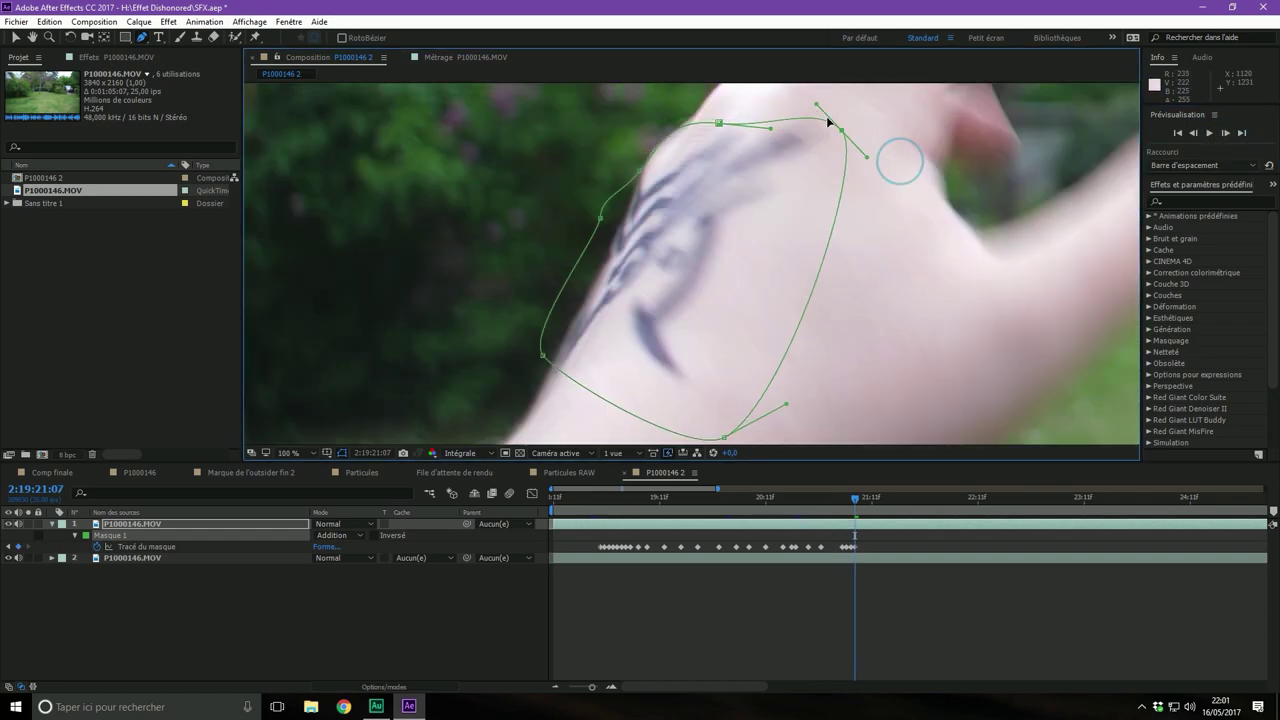
pyautogui.scroll(-2, 860, 300)
pyautogui.press('pagedown')
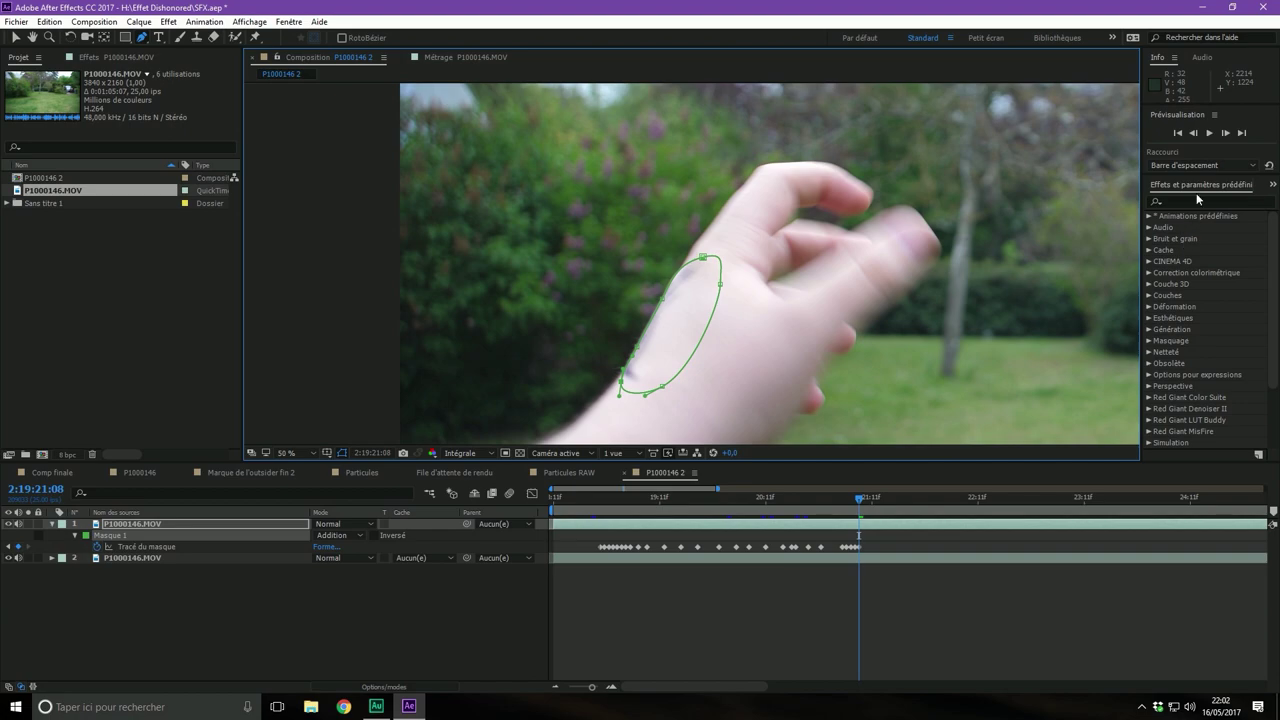
# At 2:19:21:09, select the whole mask and move it left off the footage
pyautogui.click(1225, 133)
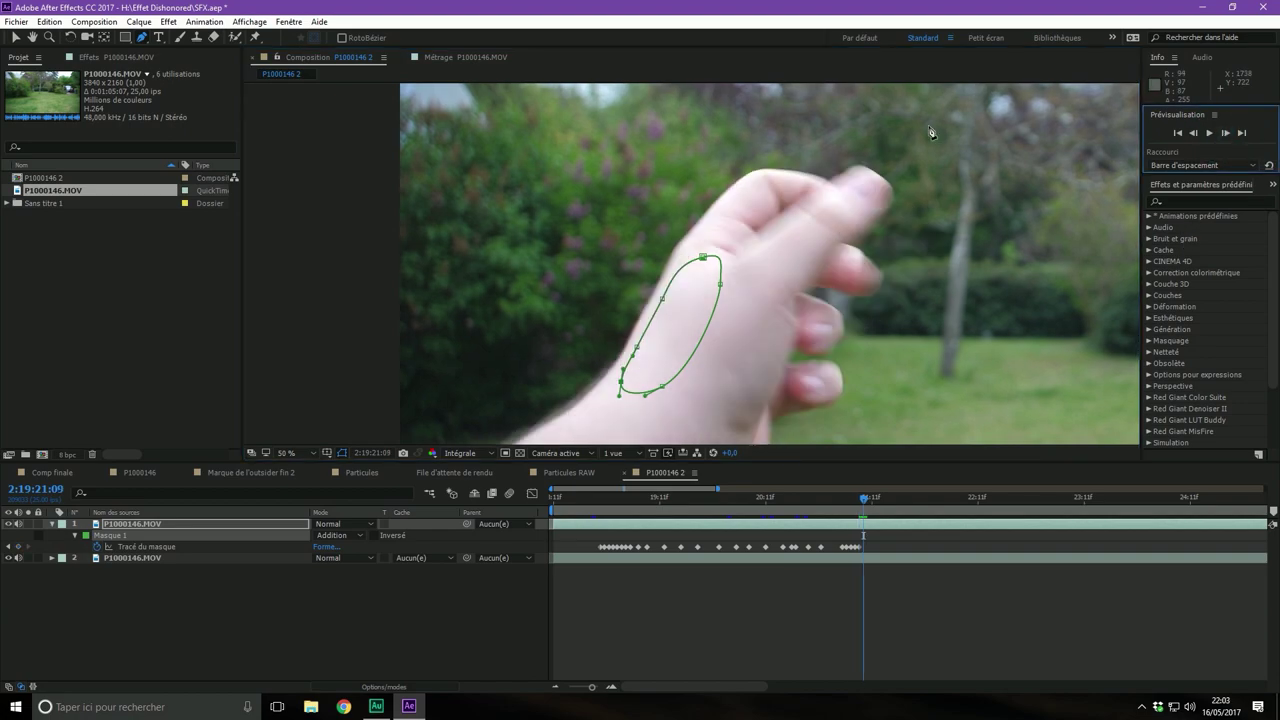
pyautogui.click(885, 523)
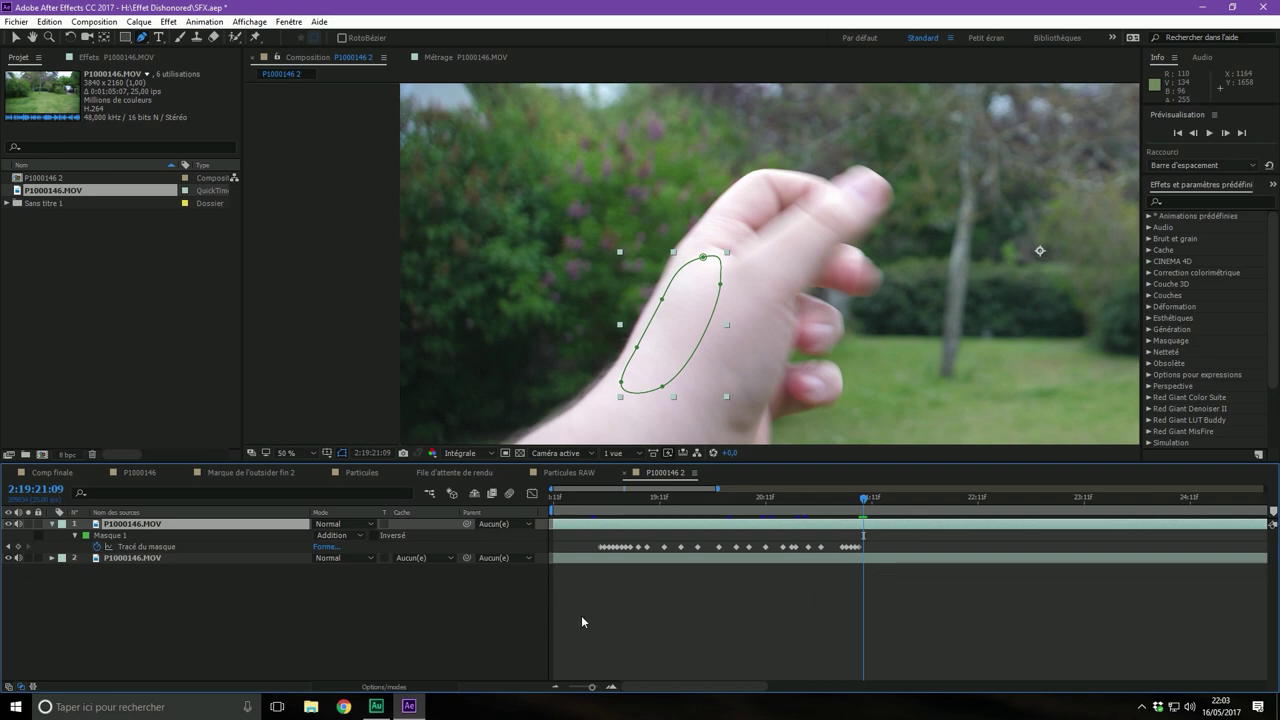
pyautogui.scroll(-3, 597, 347)
pyautogui.click(615, 231)
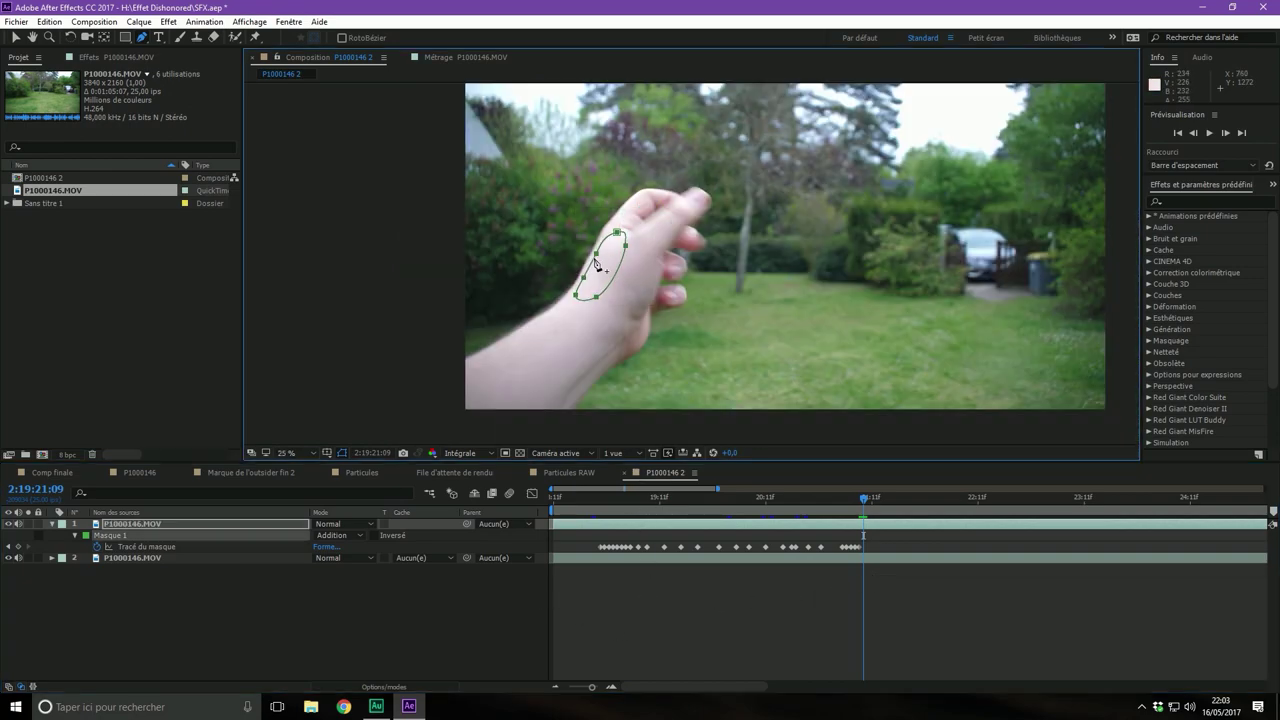
pyautogui.moveTo(480, 224); pyautogui.dragTo(375, 208)
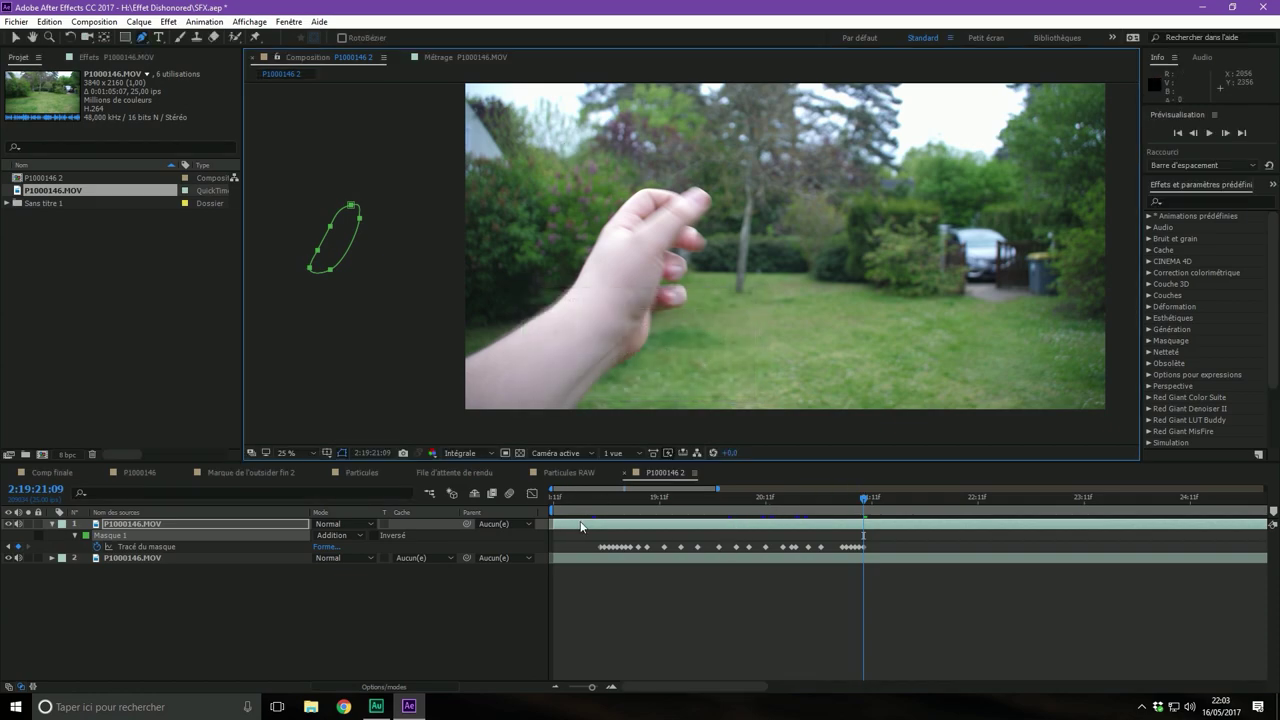
# Trim the P1000146.MOV layer's out point to its last mask keyframe, around 2:19:21:09
pyautogui.moveTo(621, 499)
pyautogui.mouseDown()
pyautogui.moveTo(601, 499)
pyautogui.moveTo(670, 495)
pyautogui.moveTo(602, 495)
pyautogui.moveTo(592, 527)
pyautogui.moveTo(560, 524)
pyautogui.mouseUp()
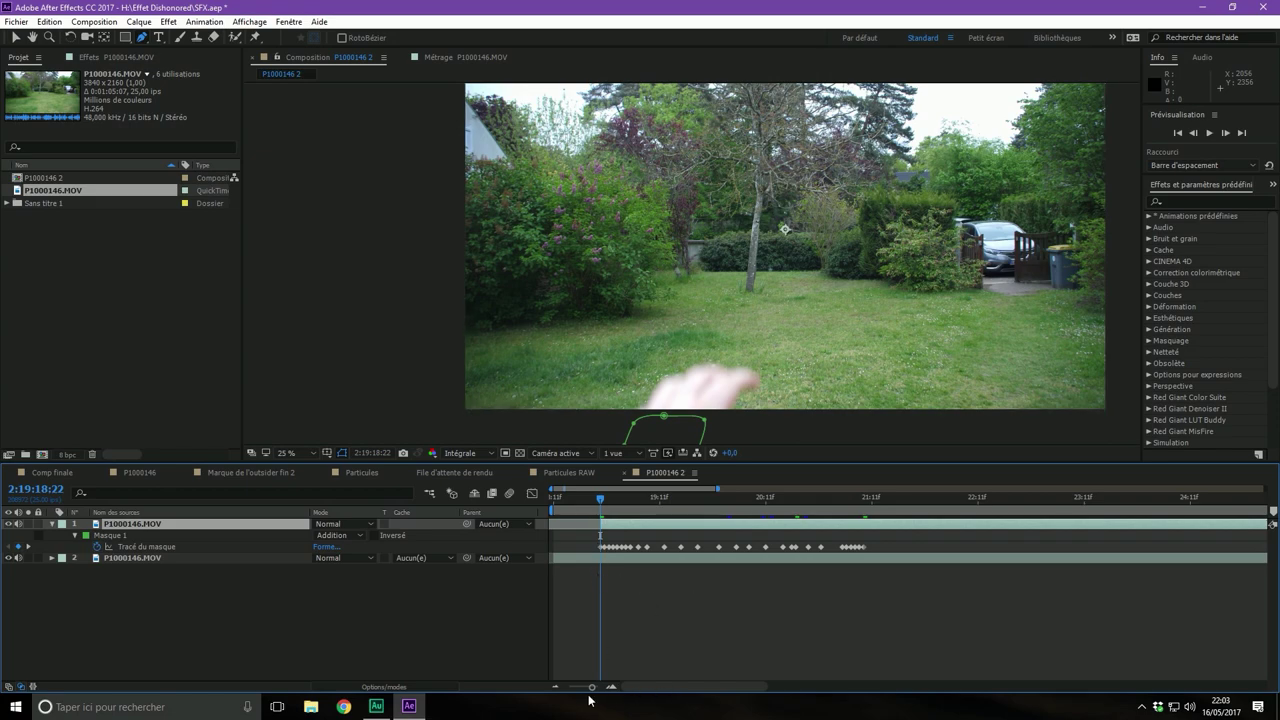
pyautogui.moveTo(591, 687); pyautogui.dragTo(569, 687)
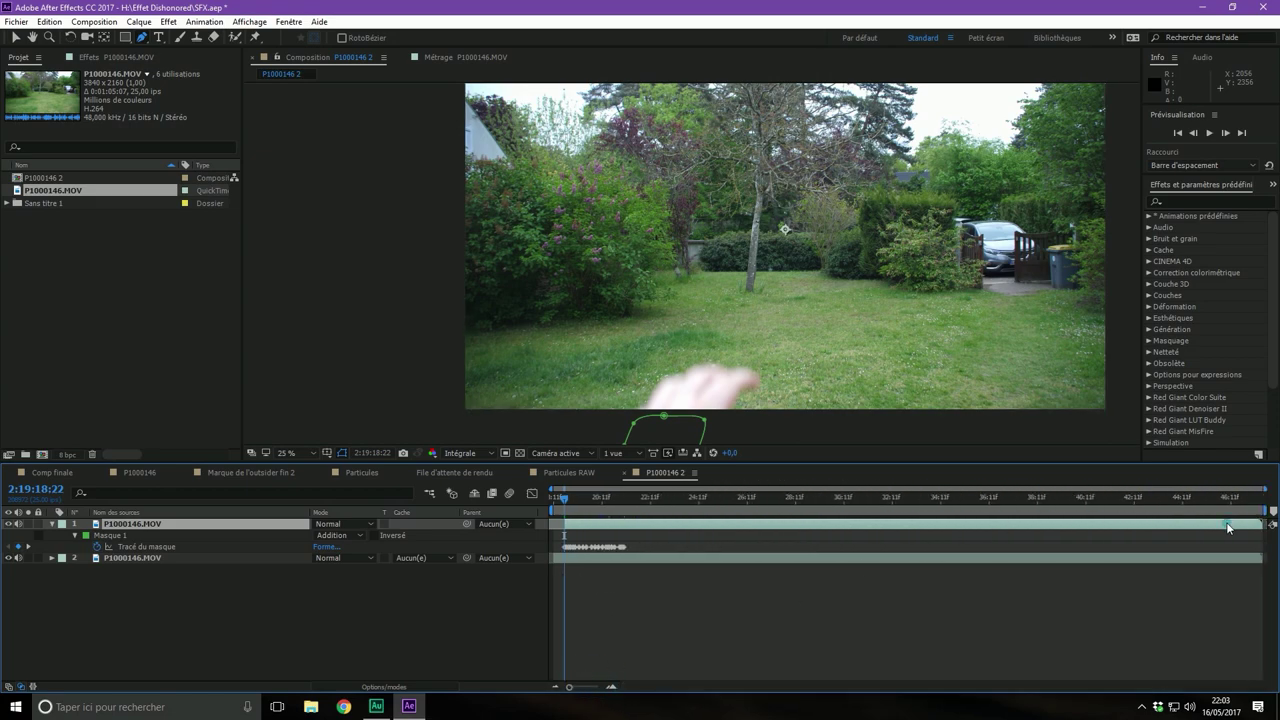
pyautogui.moveTo(1228, 527); pyautogui.dragTo(744, 541)
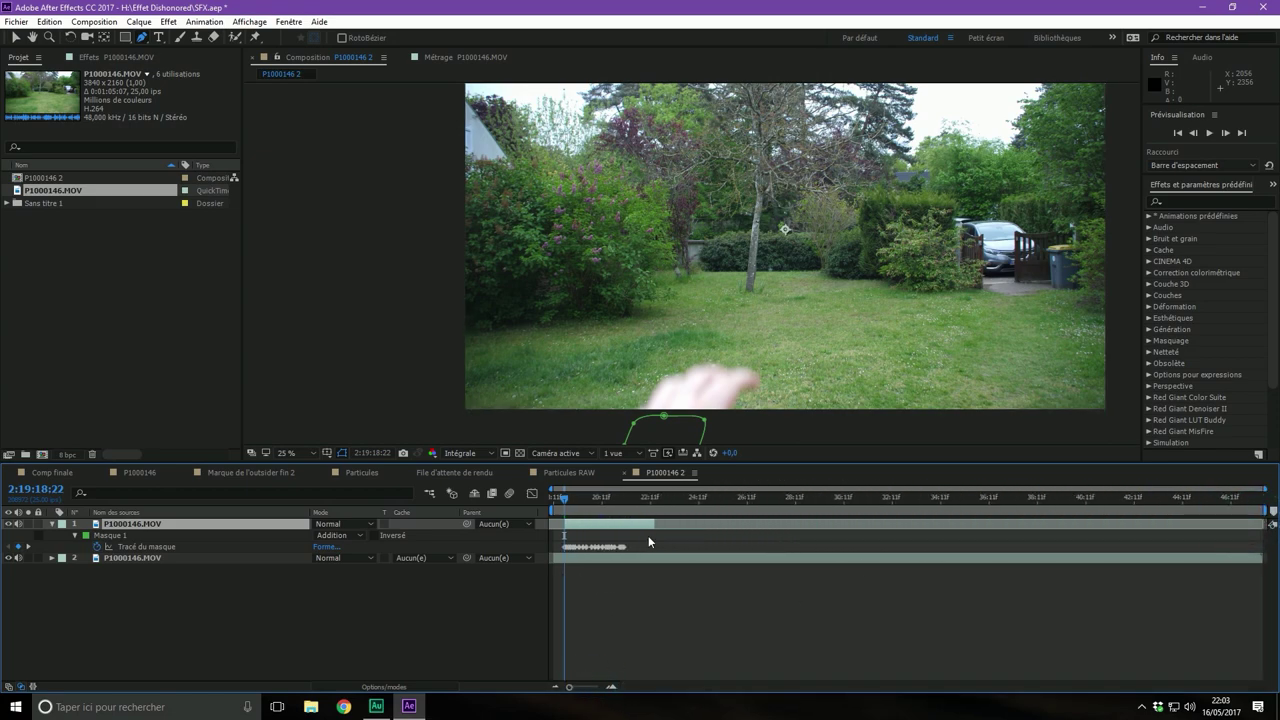
pyautogui.click(624, 499)
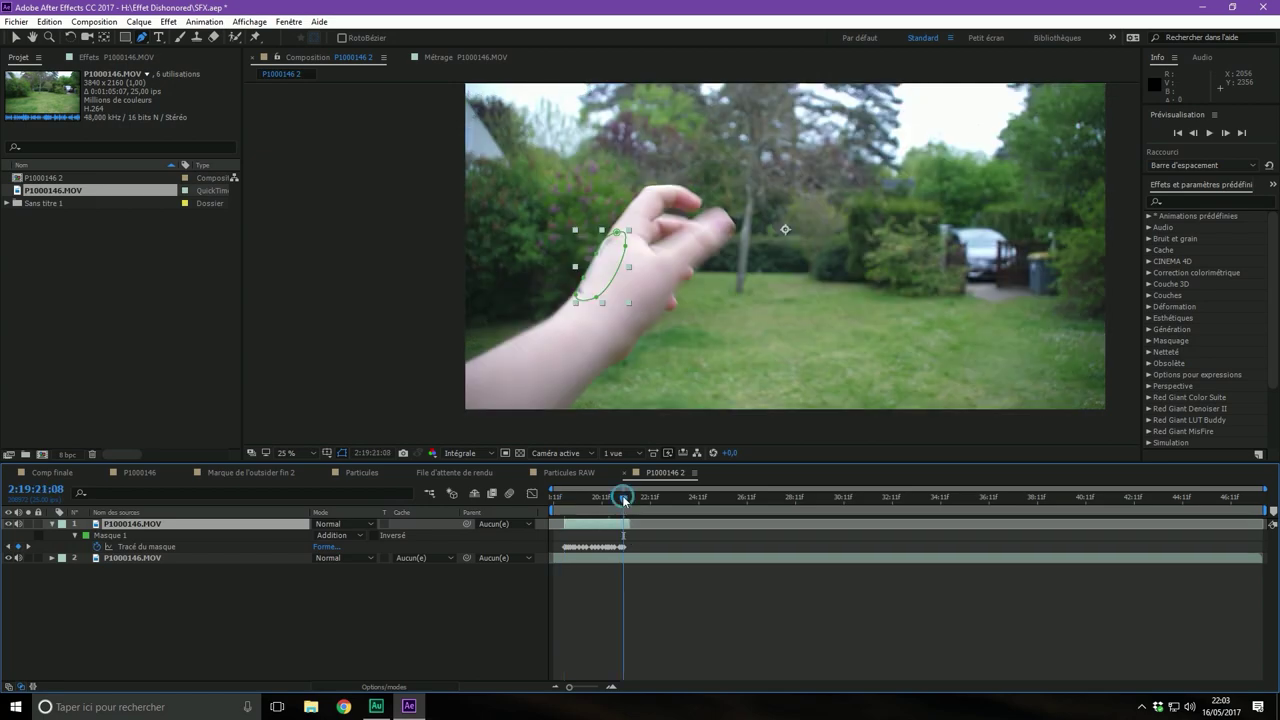
pyautogui.click(610, 685)
pyautogui.click(610, 685)
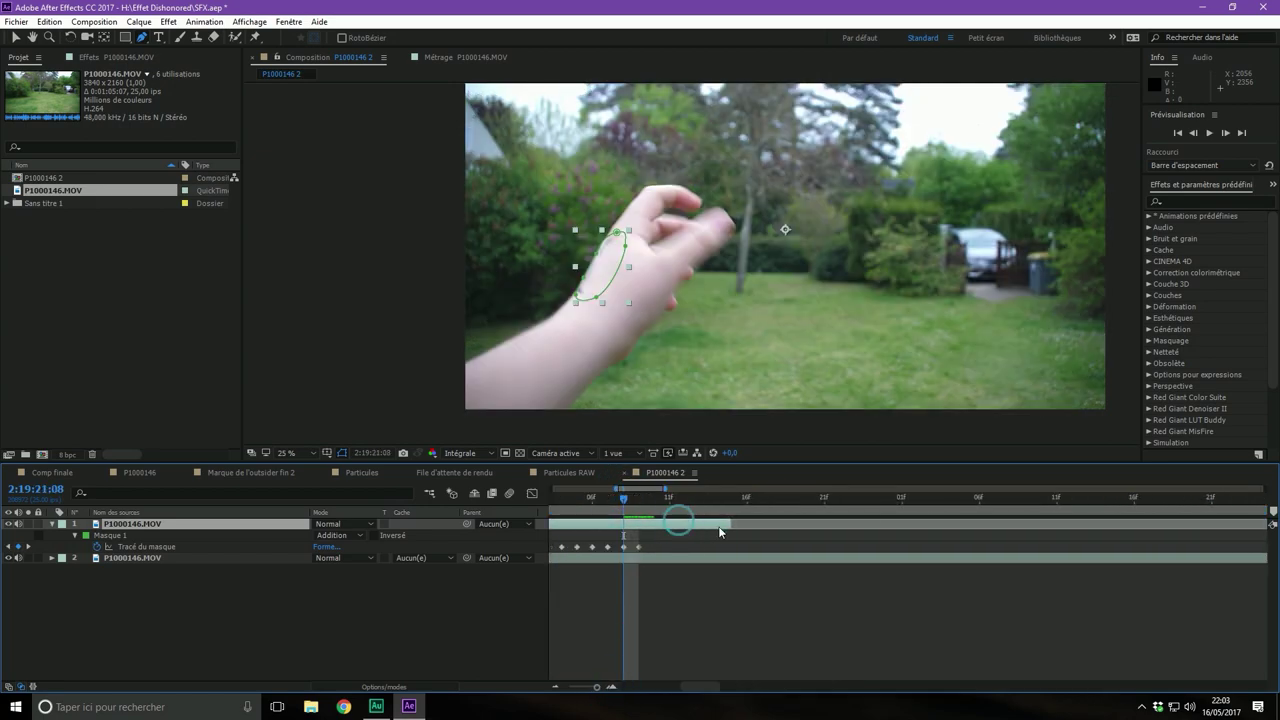
pyautogui.moveTo(733, 524); pyautogui.dragTo(651, 540)
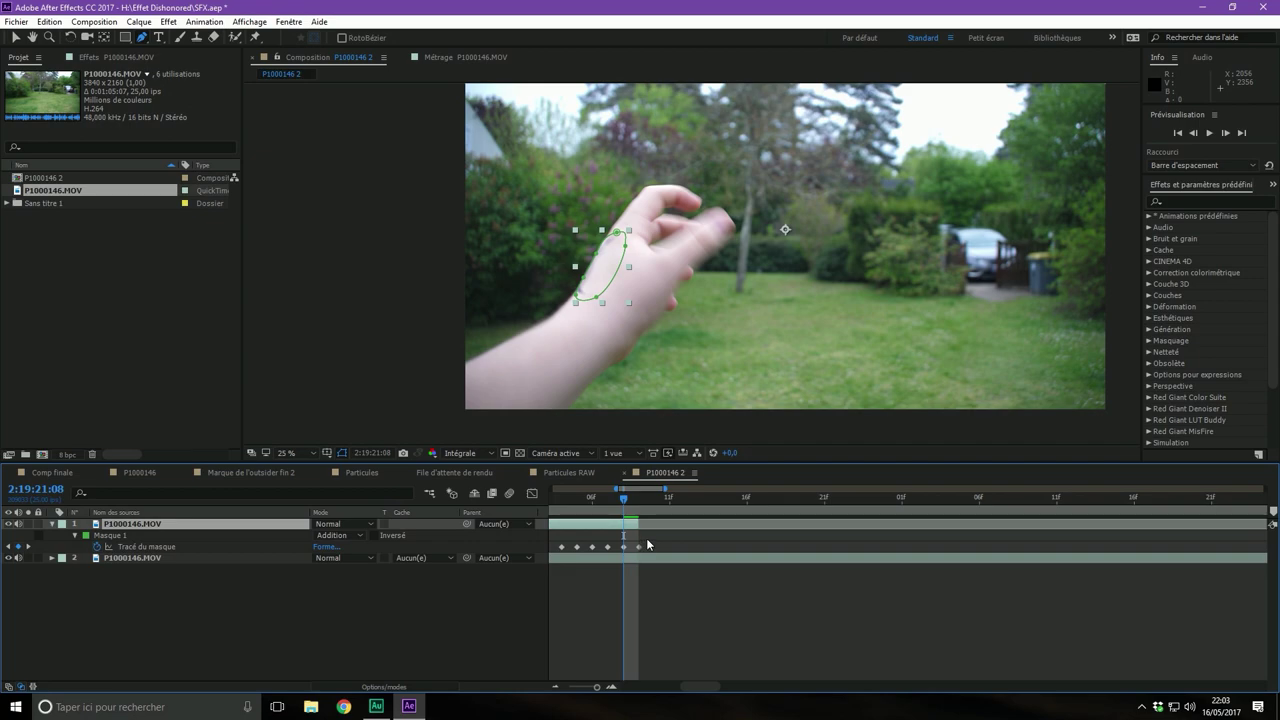
pyautogui.moveTo(628, 498); pyautogui.dragTo(637, 499)
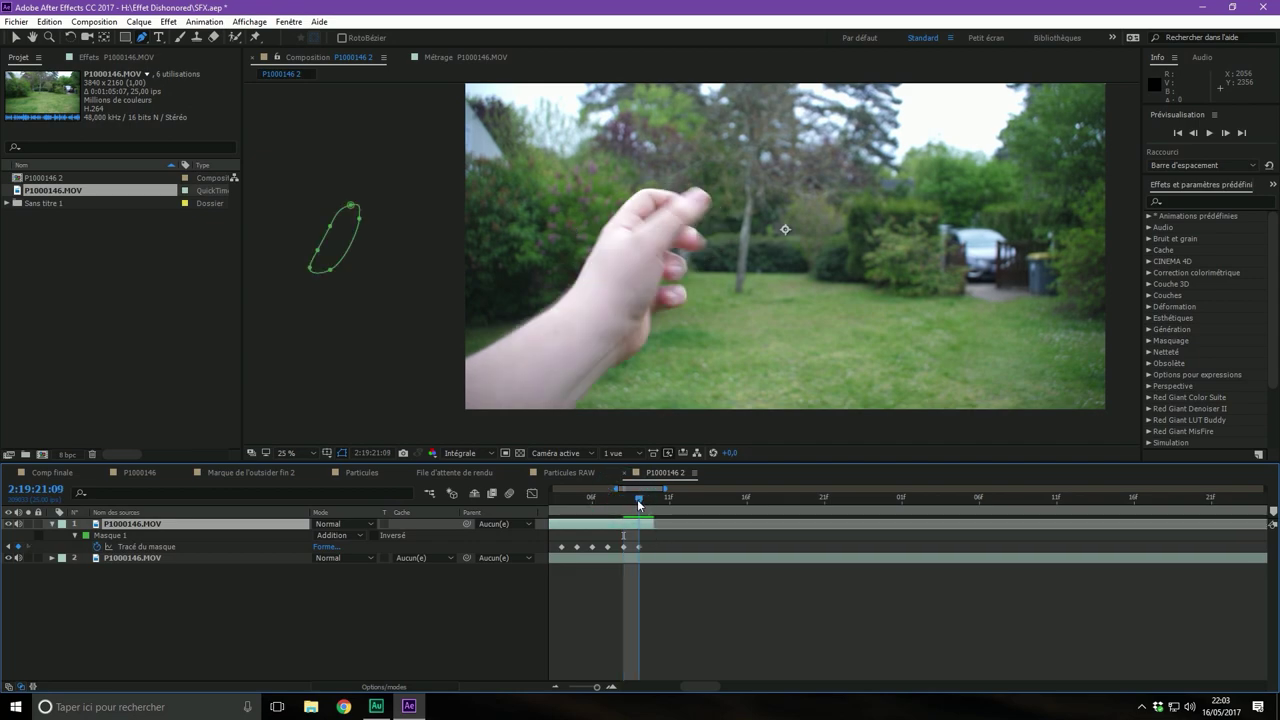
pyautogui.click(669, 617)
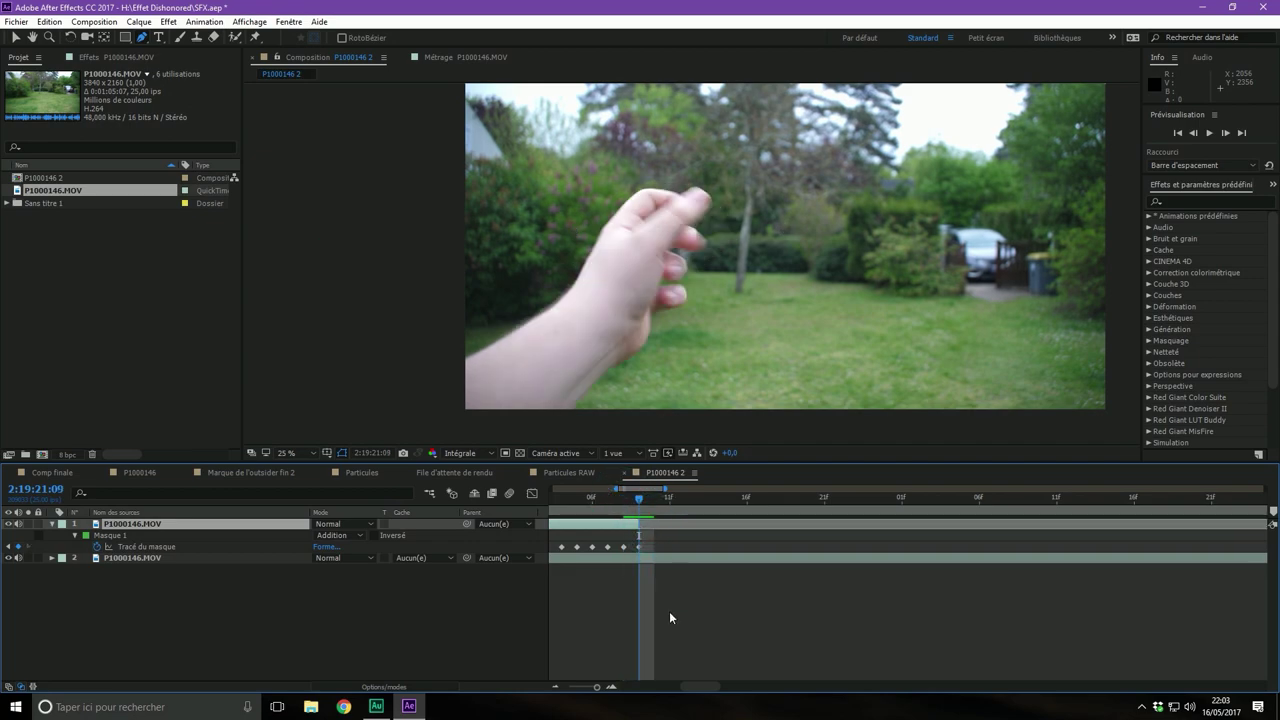
pyautogui.moveTo(576, 686); pyautogui.dragTo(568, 686)
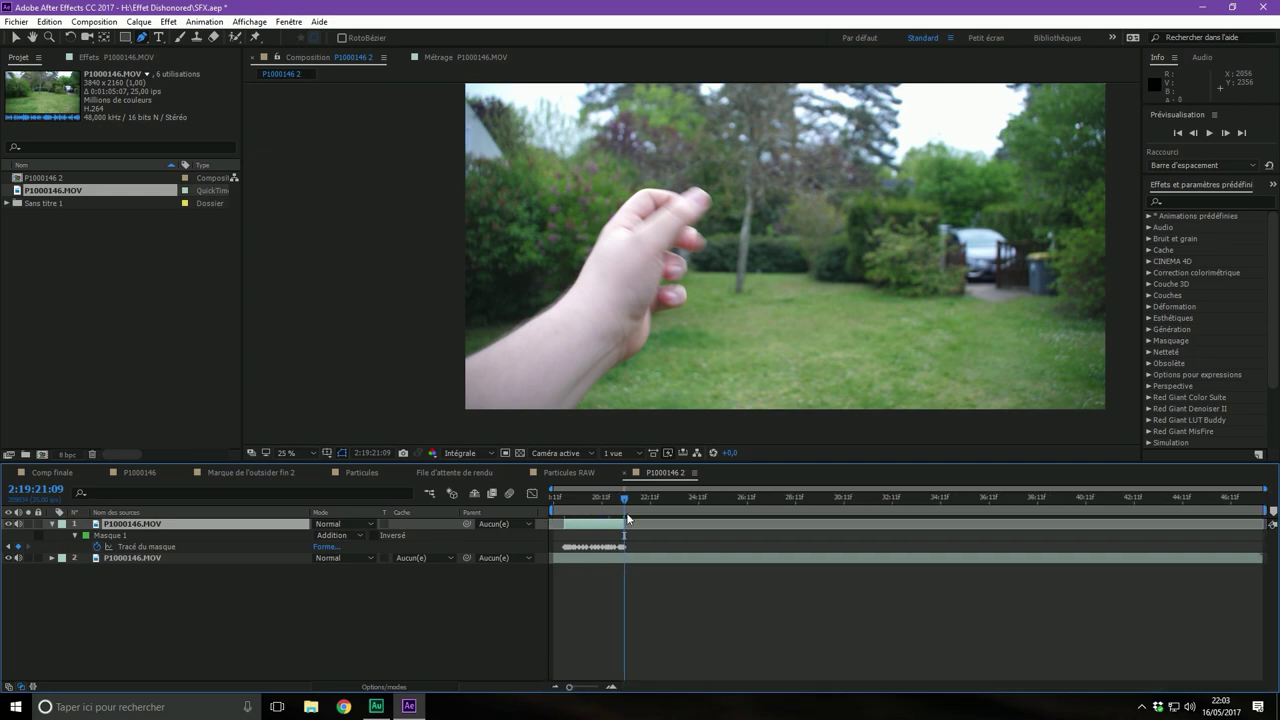
# Solo the masked tattoo layer and RAM-preview it from the start of the timeline
pyautogui.click(600, 497)
pyautogui.click(28, 524)
pyautogui.moveTo(581, 499); pyautogui.dragTo(516, 499)
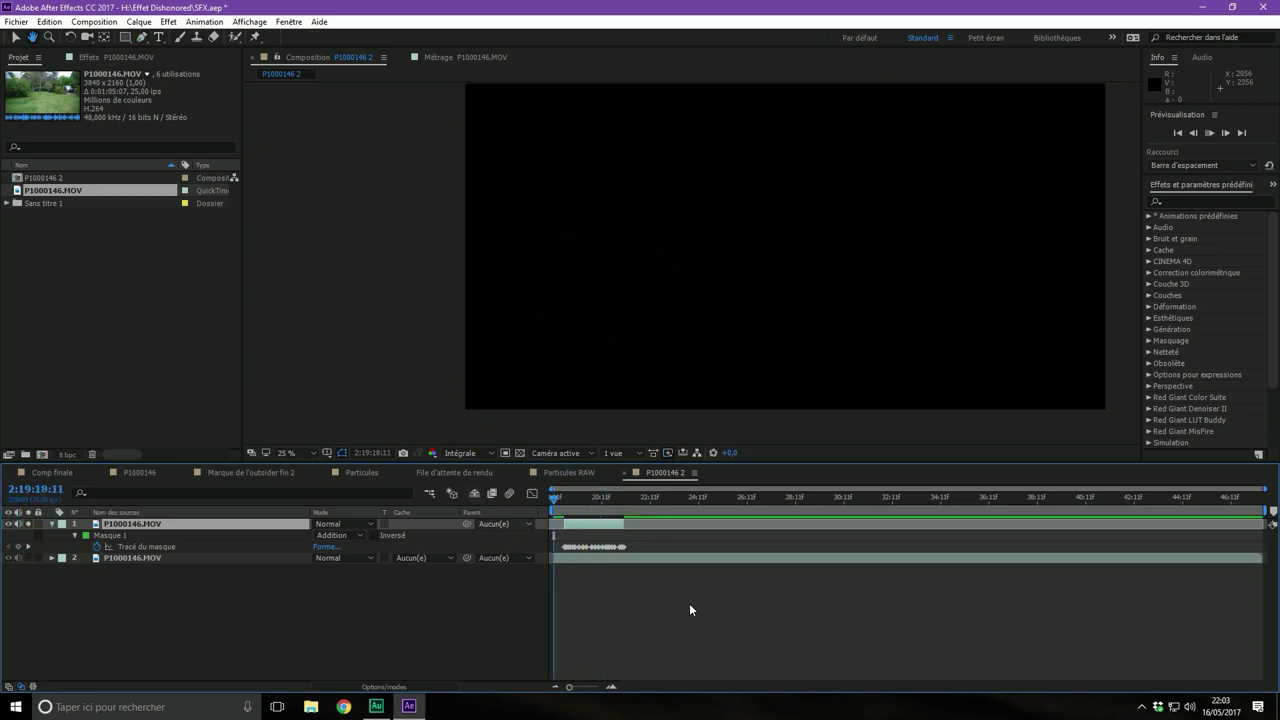
pyautogui.press('g')
pyautogui.press('space')
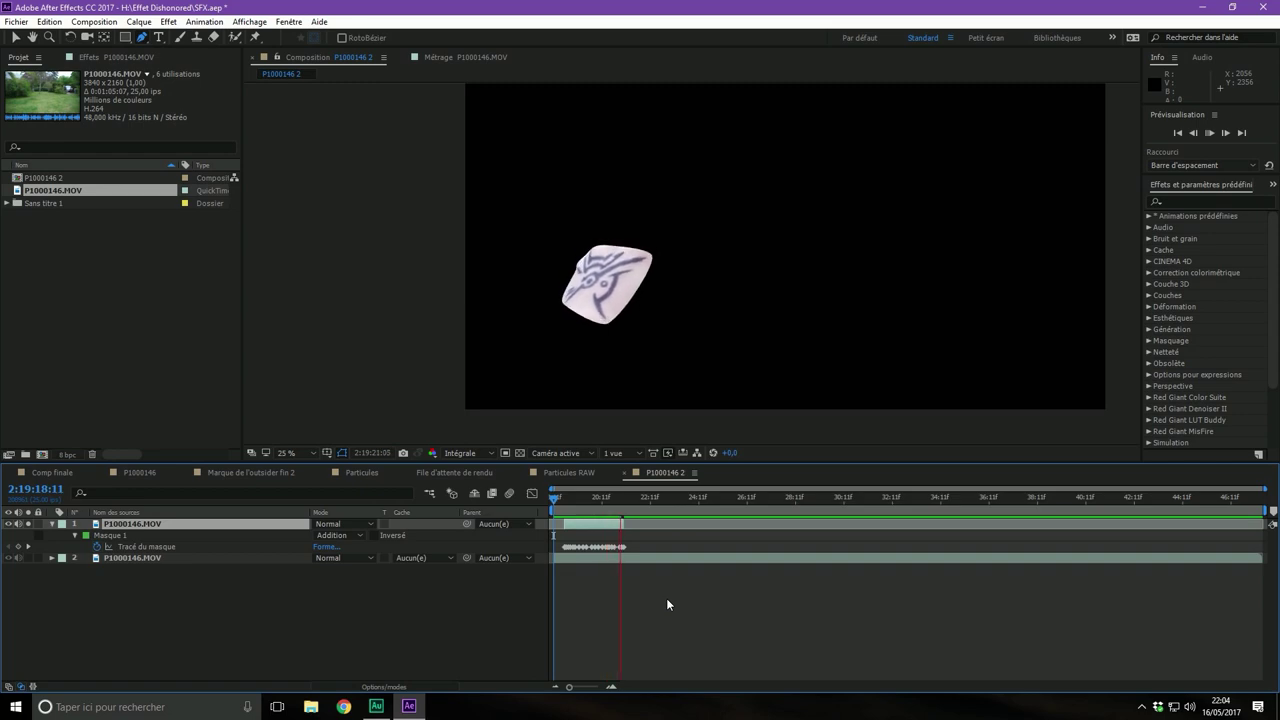
pyautogui.press('space')
pyautogui.moveTo(602, 494); pyautogui.dragTo(561, 494)
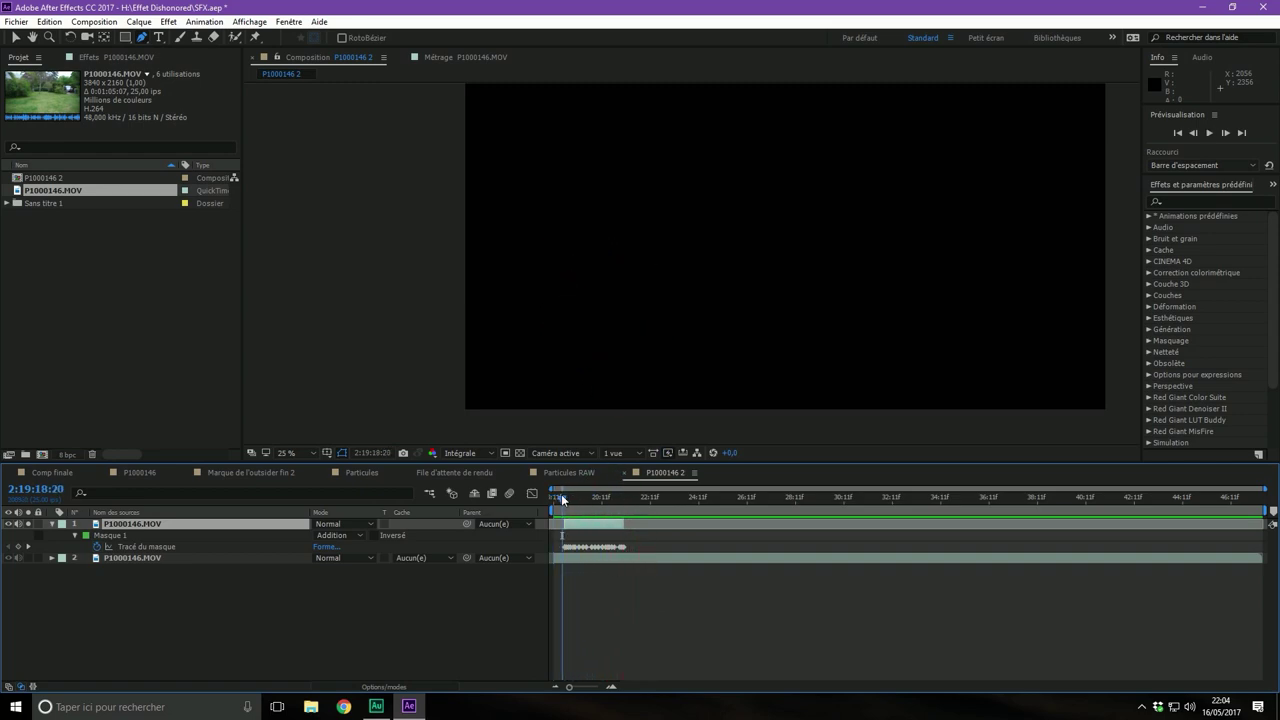
pyautogui.press('space')
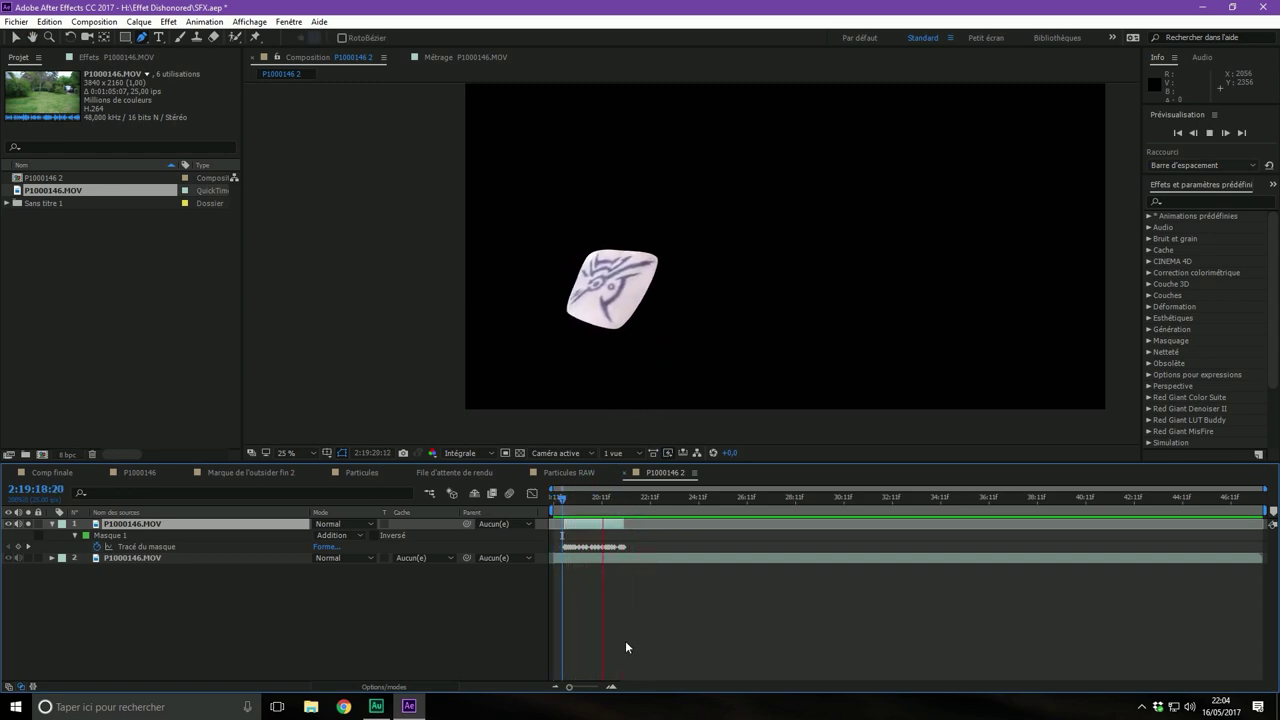
pyautogui.moveTo(637, 497); pyautogui.dragTo(595, 497)
# Reselect the masked tattoo layer and focus the Effects & Presets search field
pyautogui.click(380, 586)
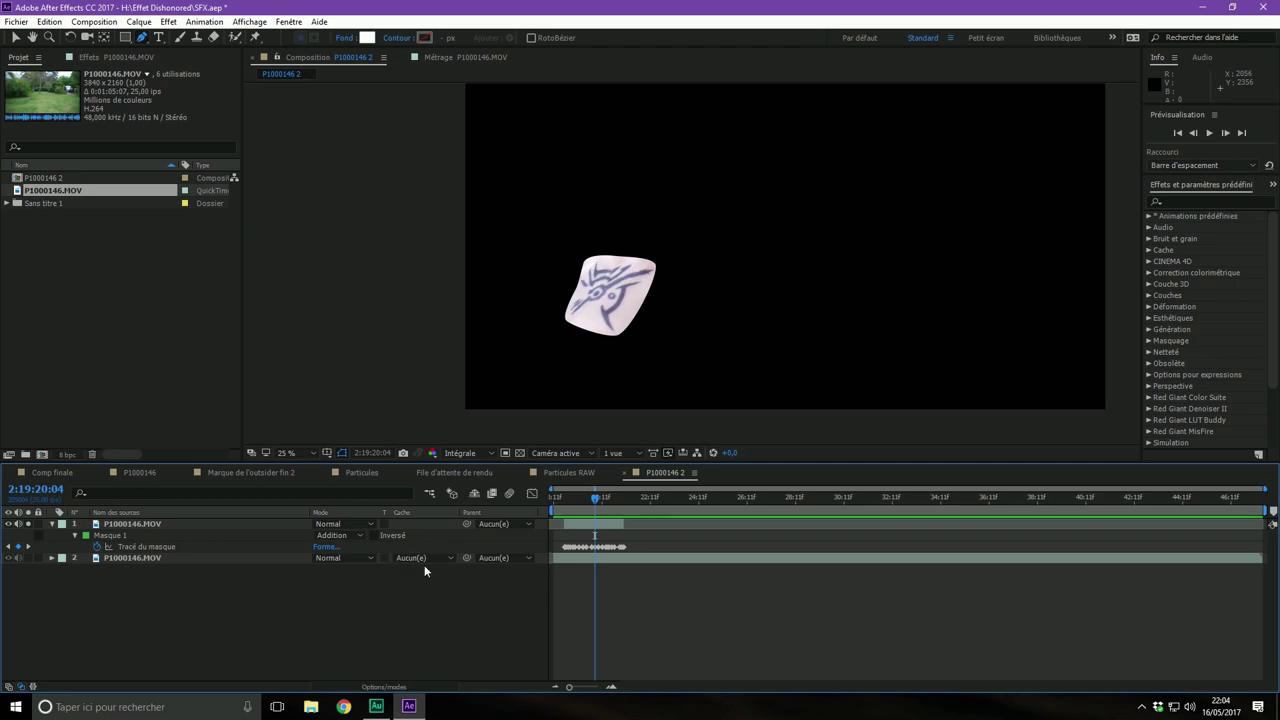
pyautogui.click(132, 524)
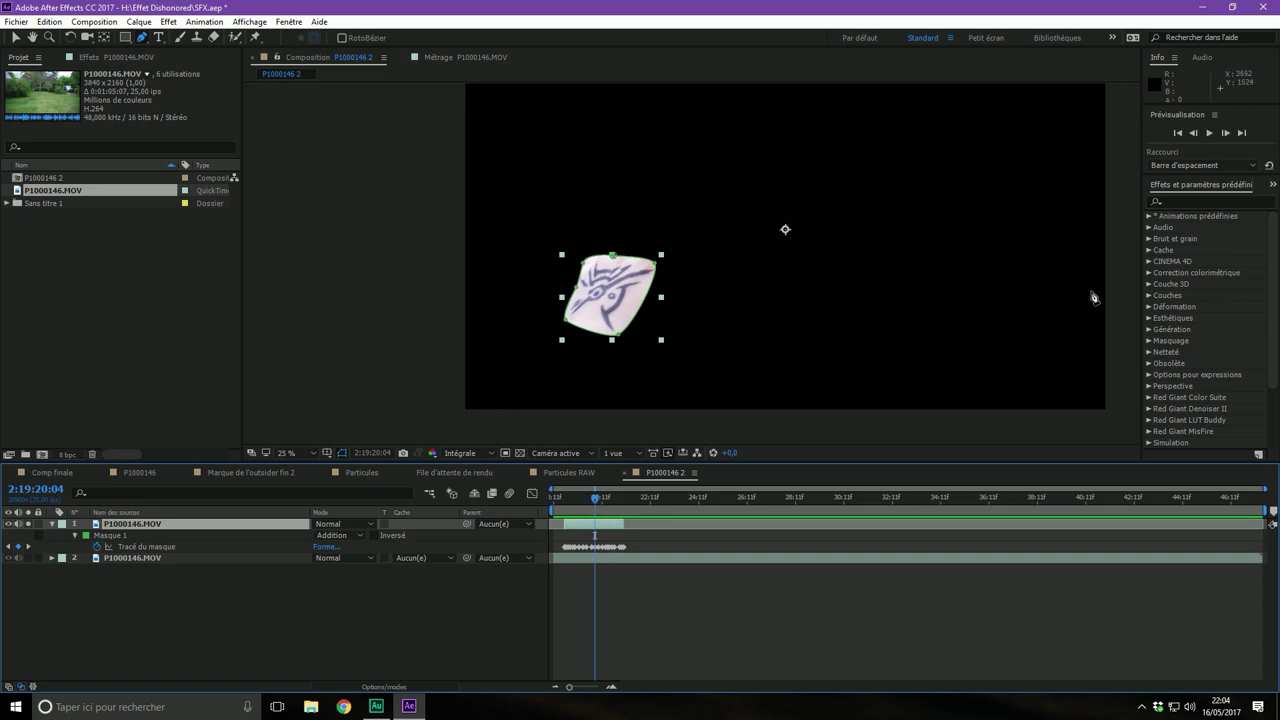
pyautogui.click(1188, 201)
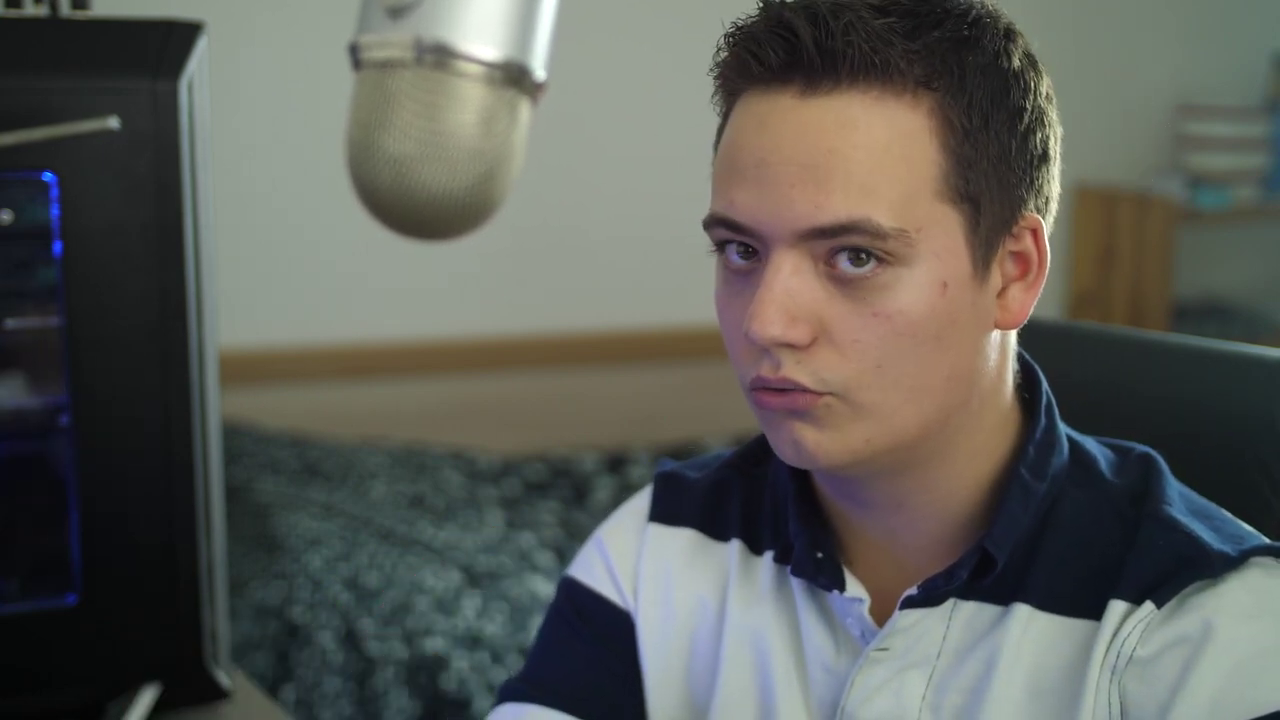
# Search 'teinte' and apply the Teinte effect to the masked tattoo layer
pyautogui.write('teinte')
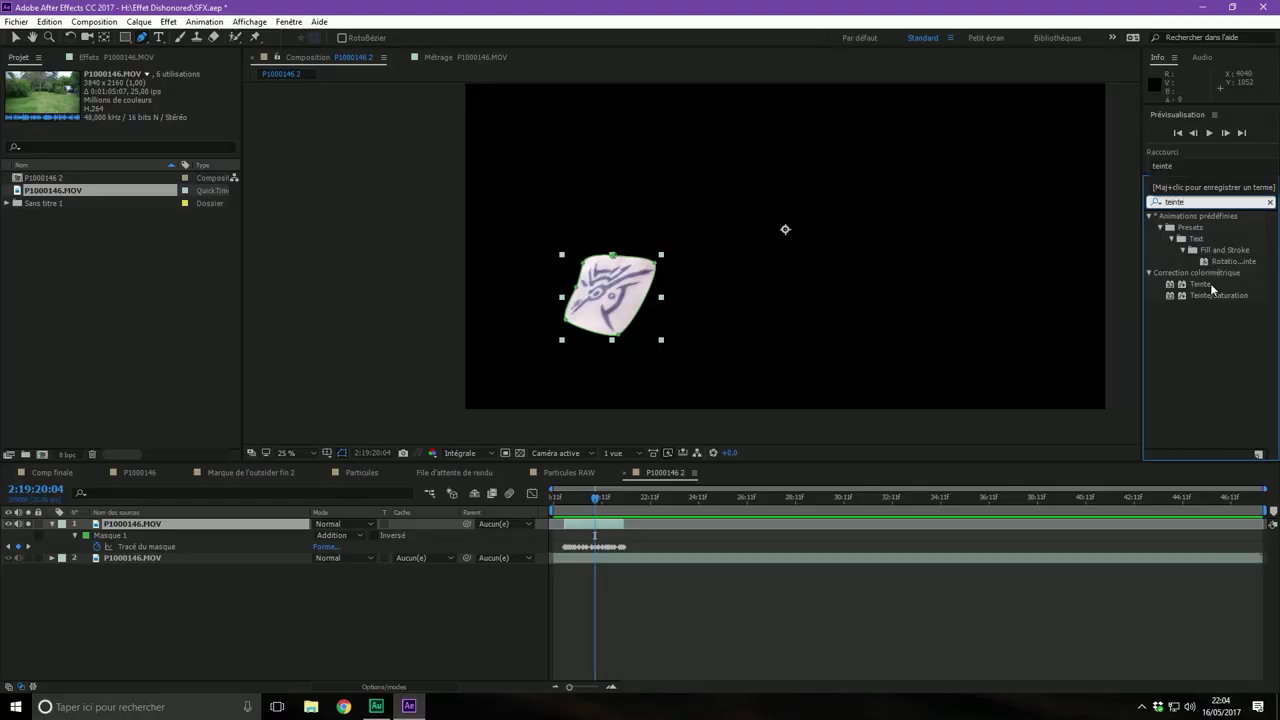
pyautogui.click(1210, 287)
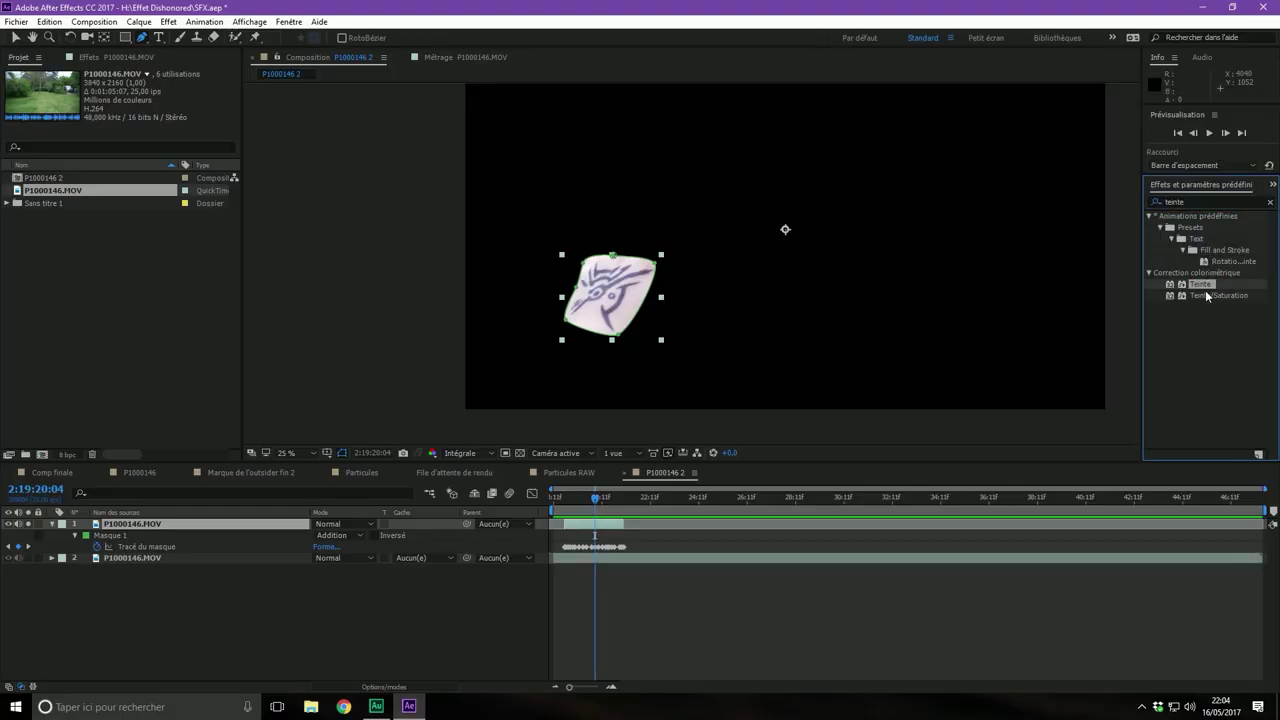
pyautogui.moveTo(1205, 289)
pyautogui.mouseDown()
pyautogui.moveTo(115, 531)
pyautogui.moveTo(137, 530)
pyautogui.mouseUp()
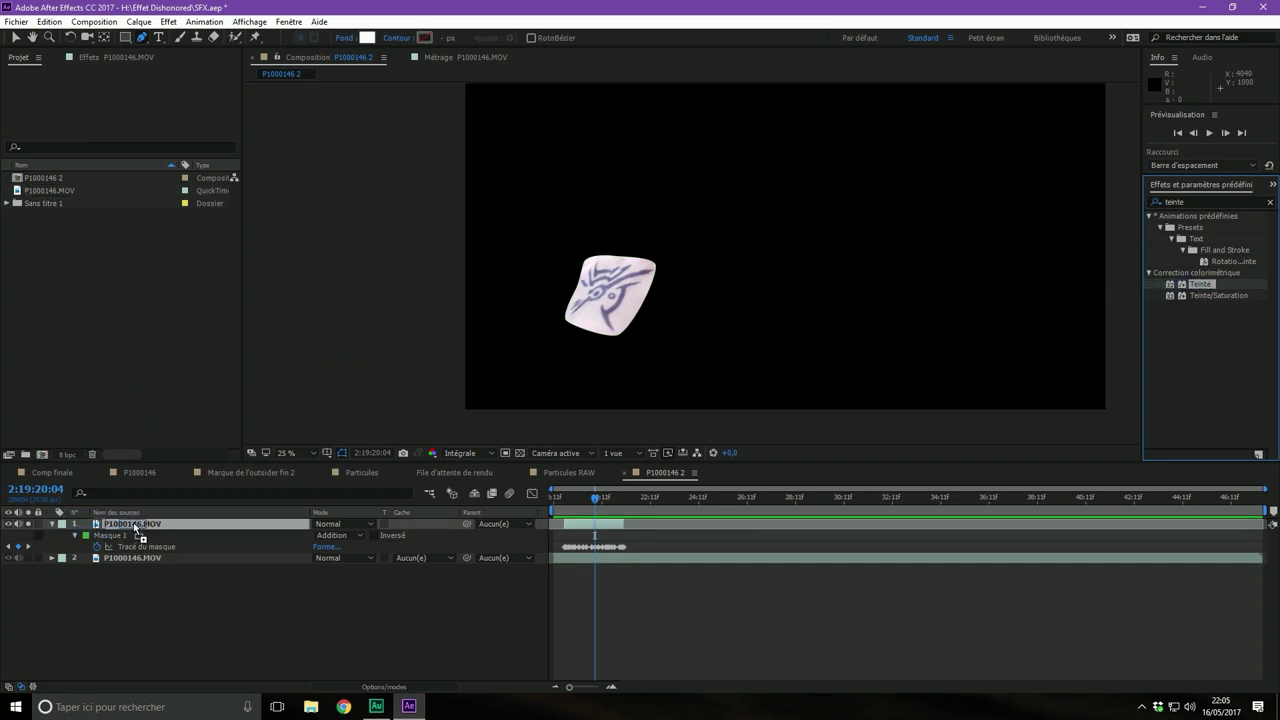
pyautogui.moveTo(136, 527); pyautogui.dragTo(134, 525)
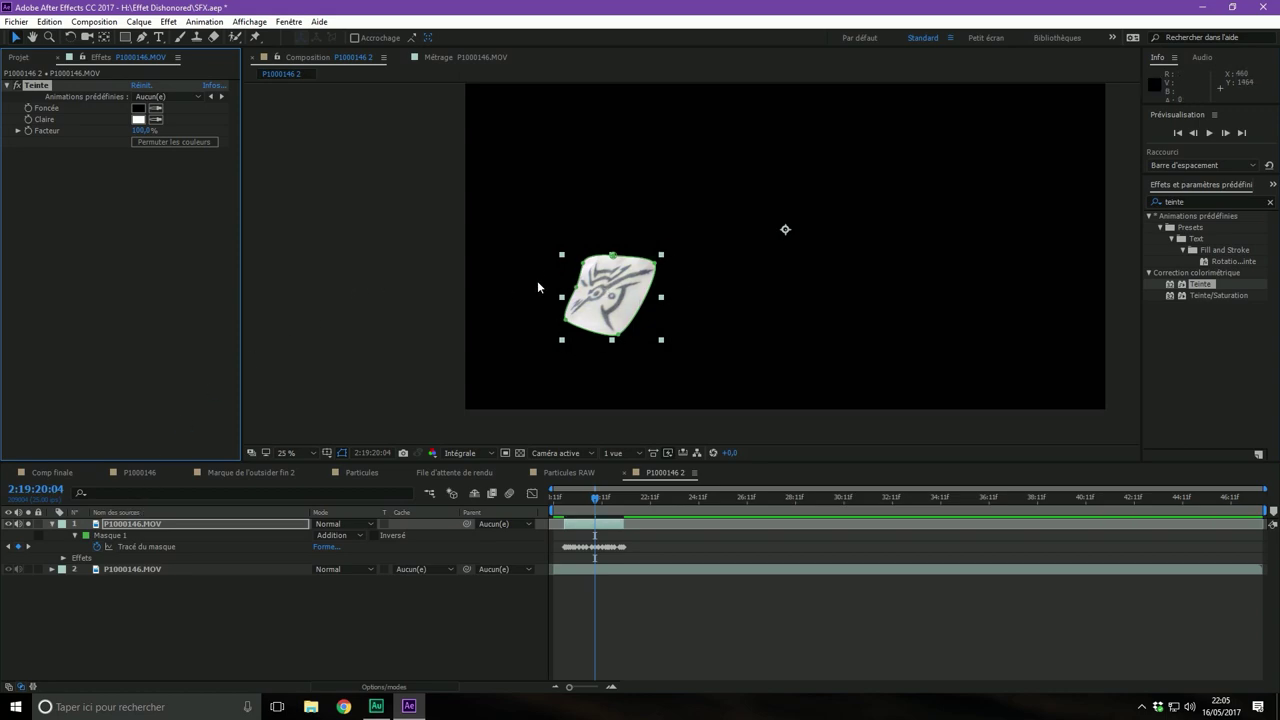
# Toggle Teinte off and on to compare the greyscale patch, then clear the search
pyautogui.click(18, 89)
pyautogui.click(18, 89)
pyautogui.click(18, 88)
pyautogui.click(18, 88)
pyautogui.click(18, 88)
pyautogui.click(18, 88)
pyautogui.click(1271, 203)
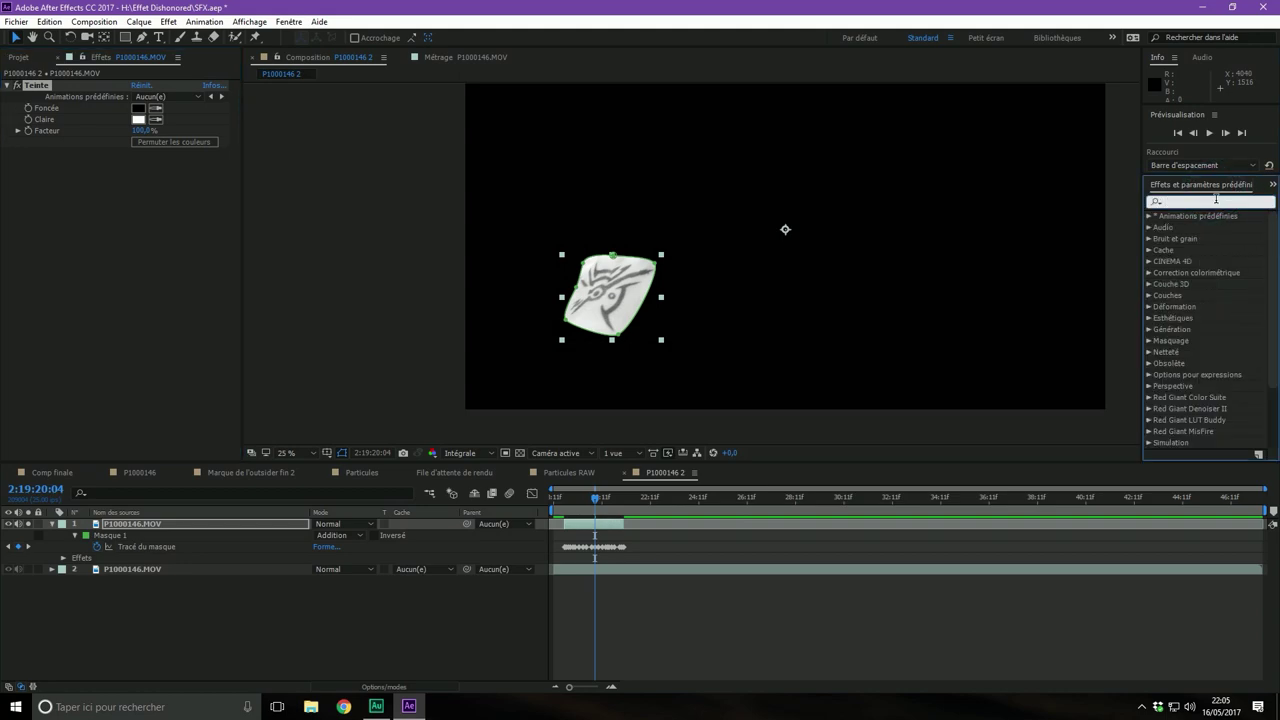
# Search 'niveaux' and drop Niveaux into Effect Controls just below Teinte, at default values
pyautogui.write('niveaux')
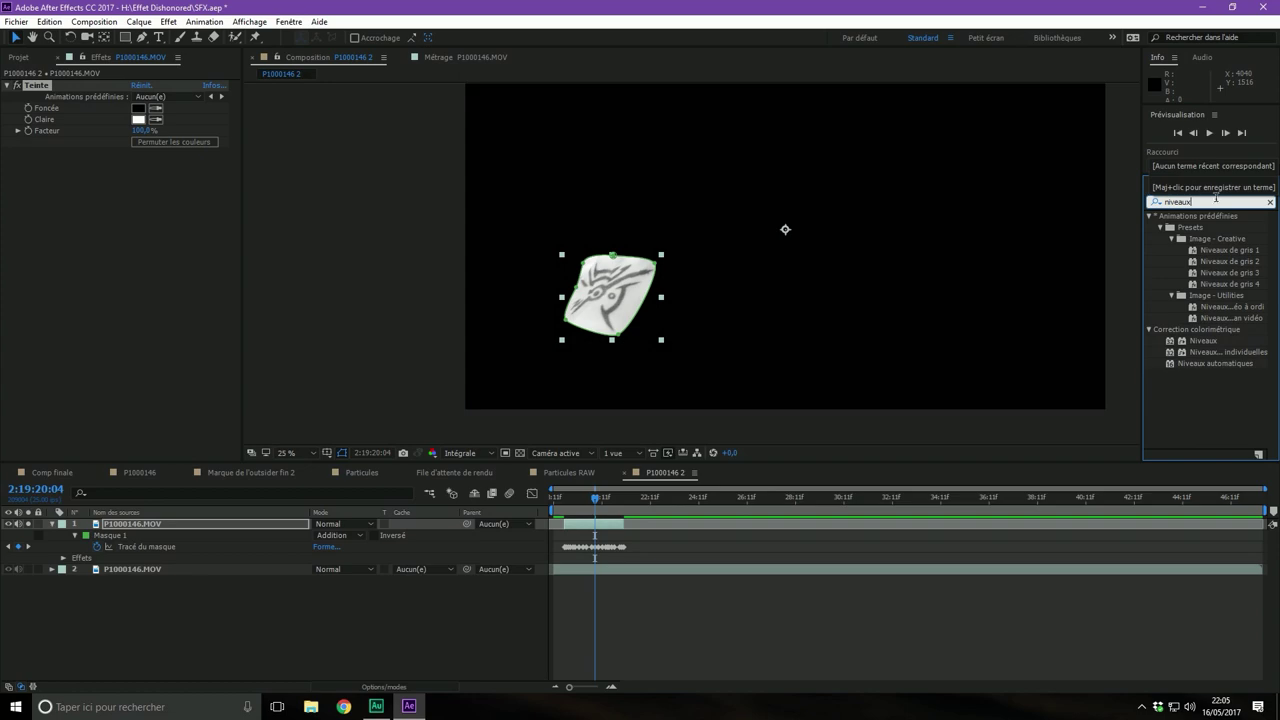
pyautogui.click(1219, 338)
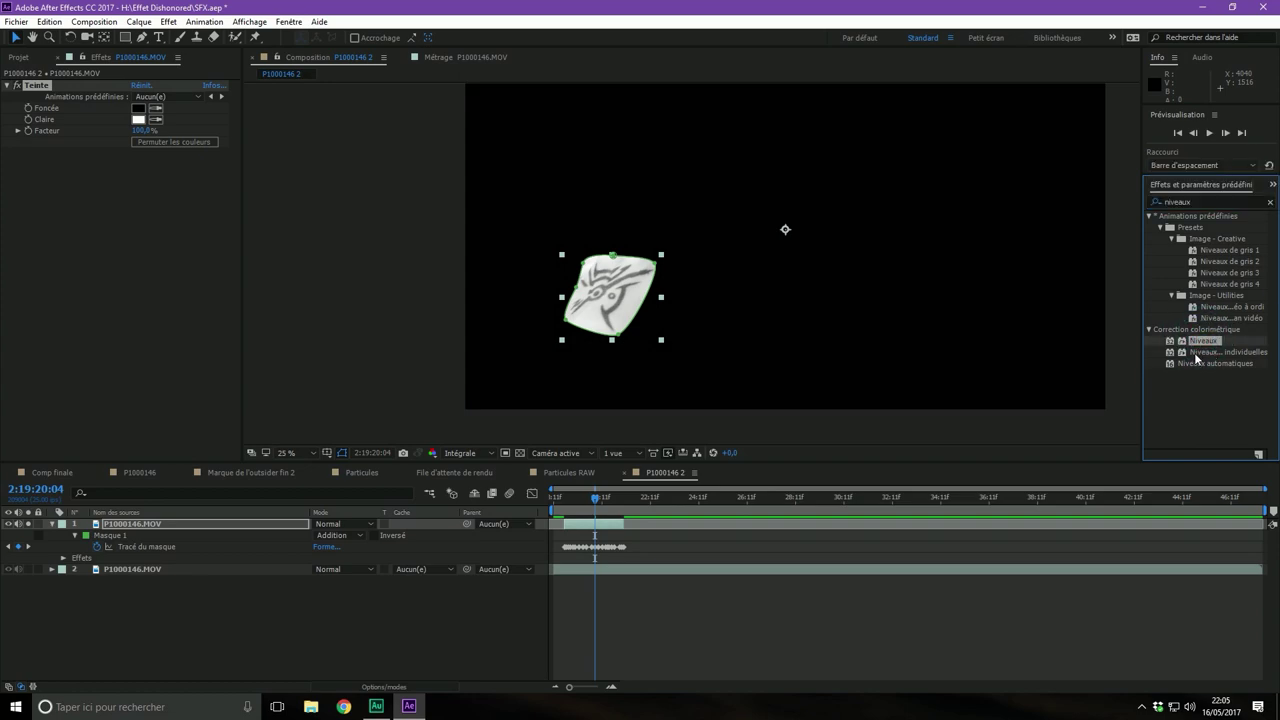
pyautogui.moveTo(1206, 339)
pyautogui.mouseDown()
pyautogui.moveTo(104, 185)
pyautogui.moveTo(132, 186)
pyautogui.mouseUp()
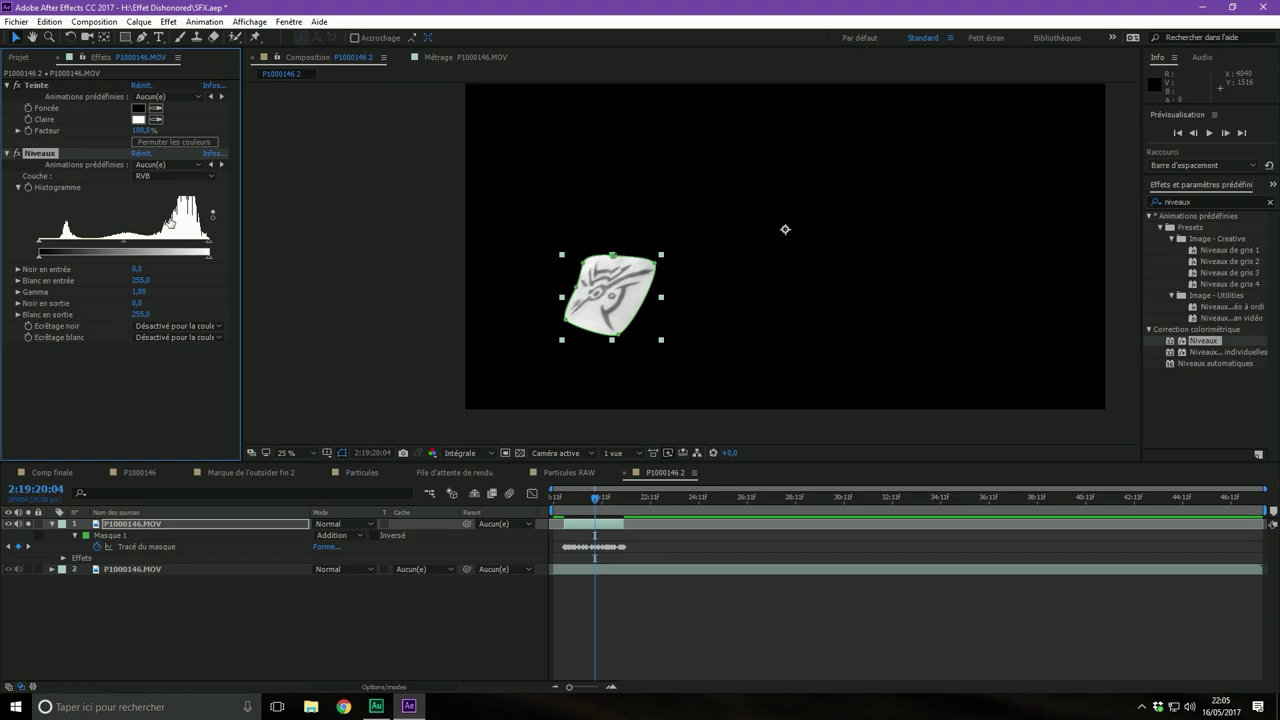
pyautogui.scroll(2, 641, 323)
pyautogui.scroll(2, 592, 315)
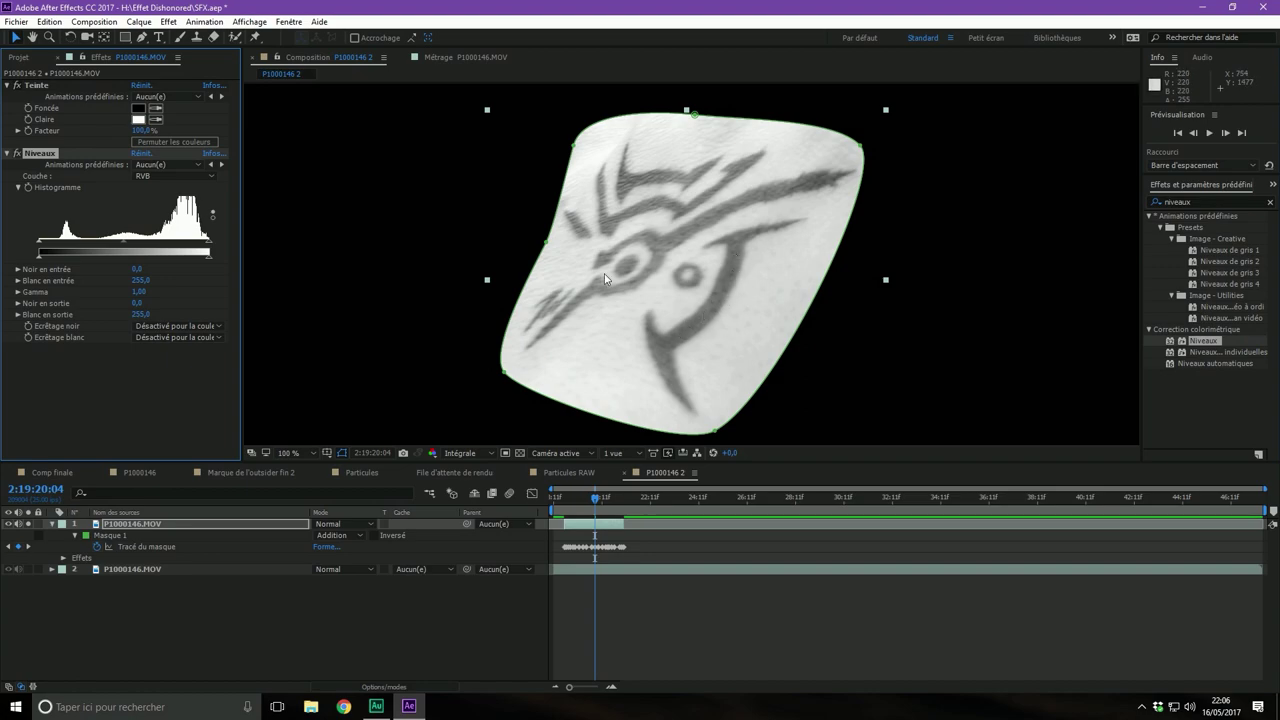
pyautogui.scroll(-2, 630, 220)
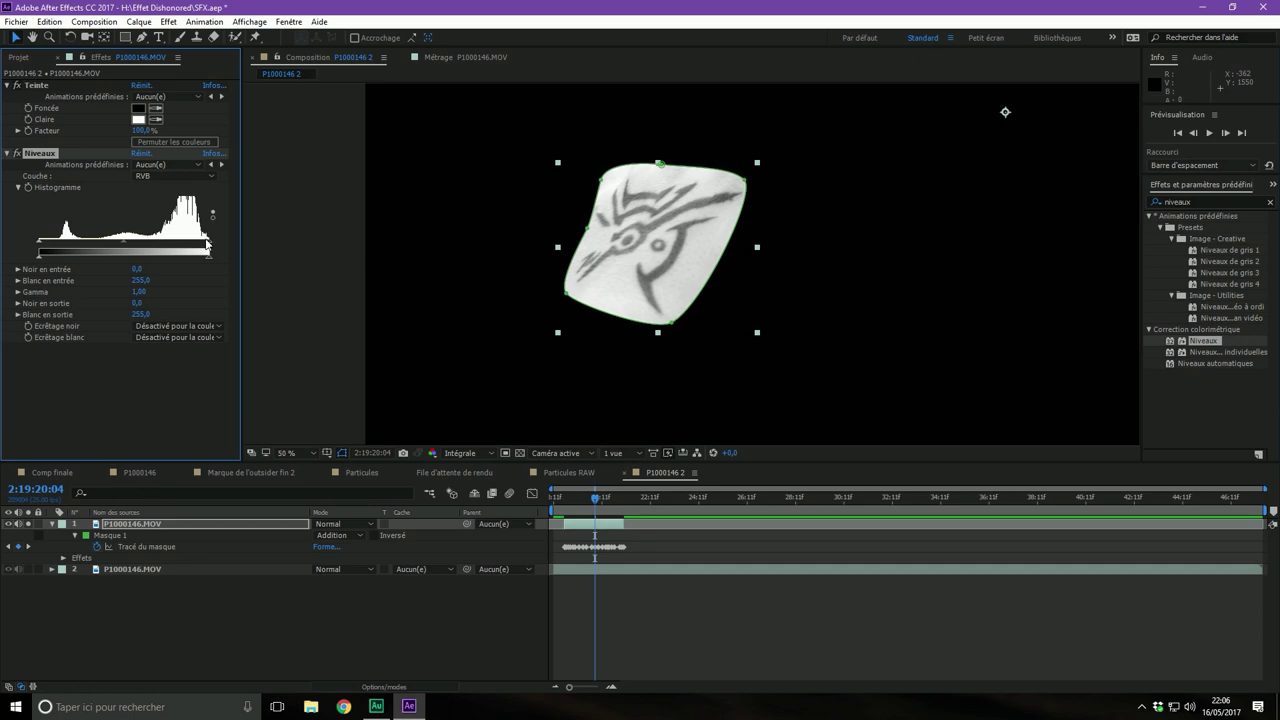
# Raise the Niveaux input black and lower the input white to push the mark toward black
pyautogui.moveTo(39, 246); pyautogui.dragTo(127, 246)
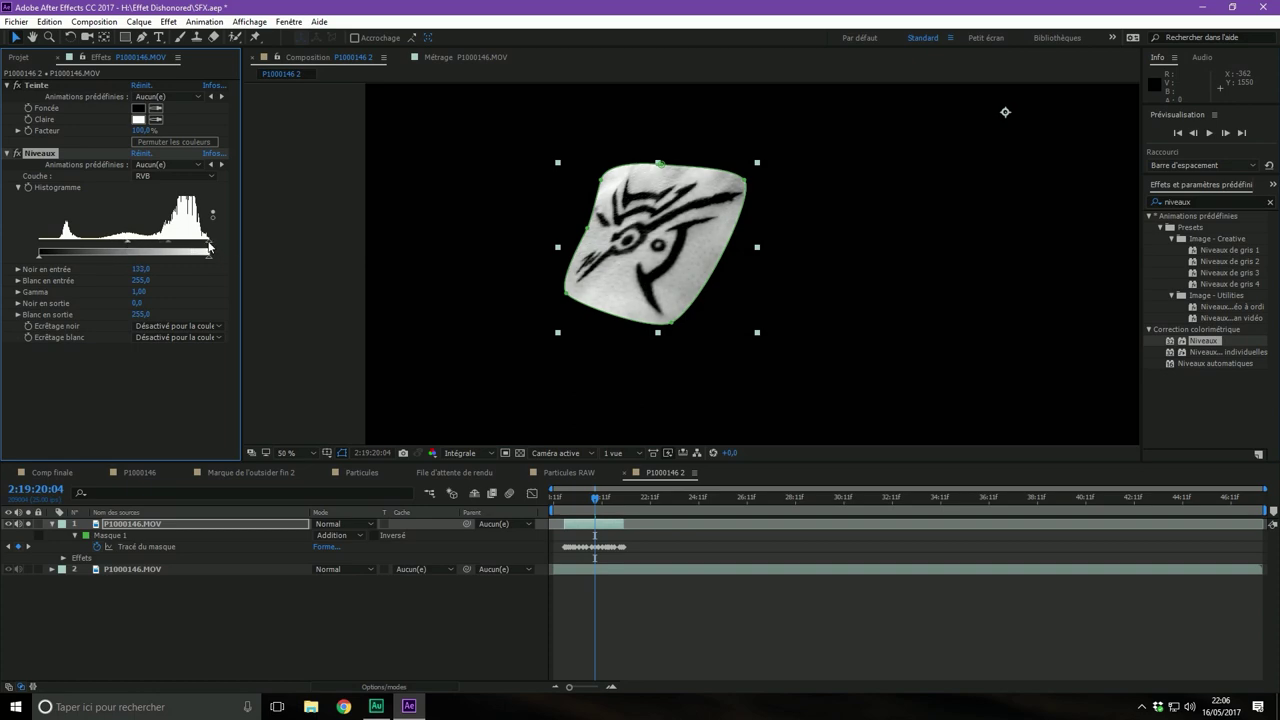
pyautogui.moveTo(209, 246); pyautogui.dragTo(162, 247)
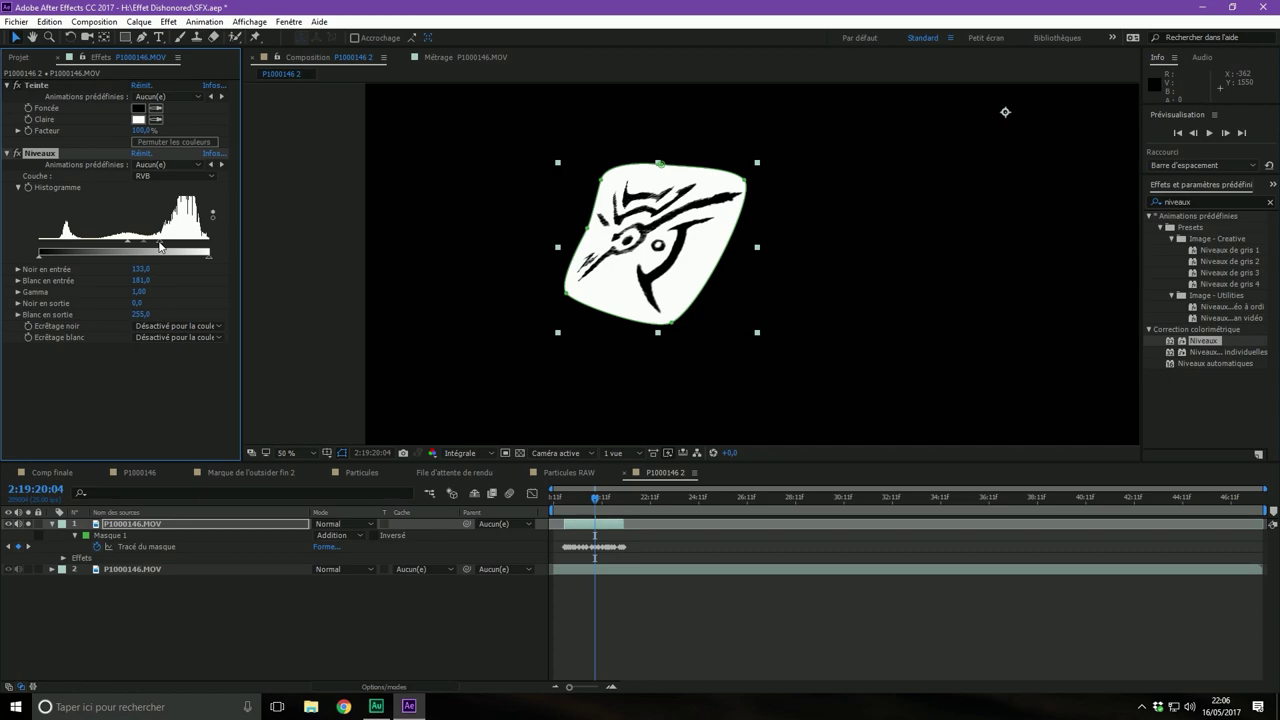
pyautogui.scroll(2, 647, 271)
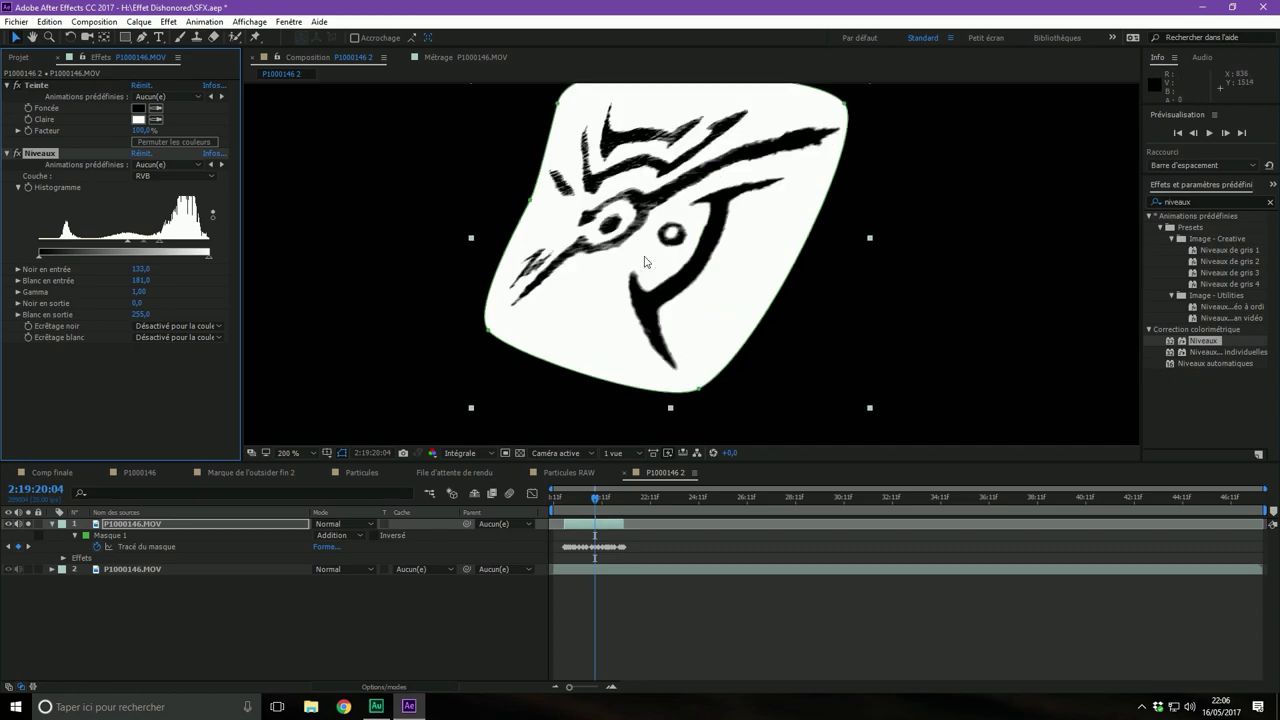
pyautogui.scroll(1, 617, 203)
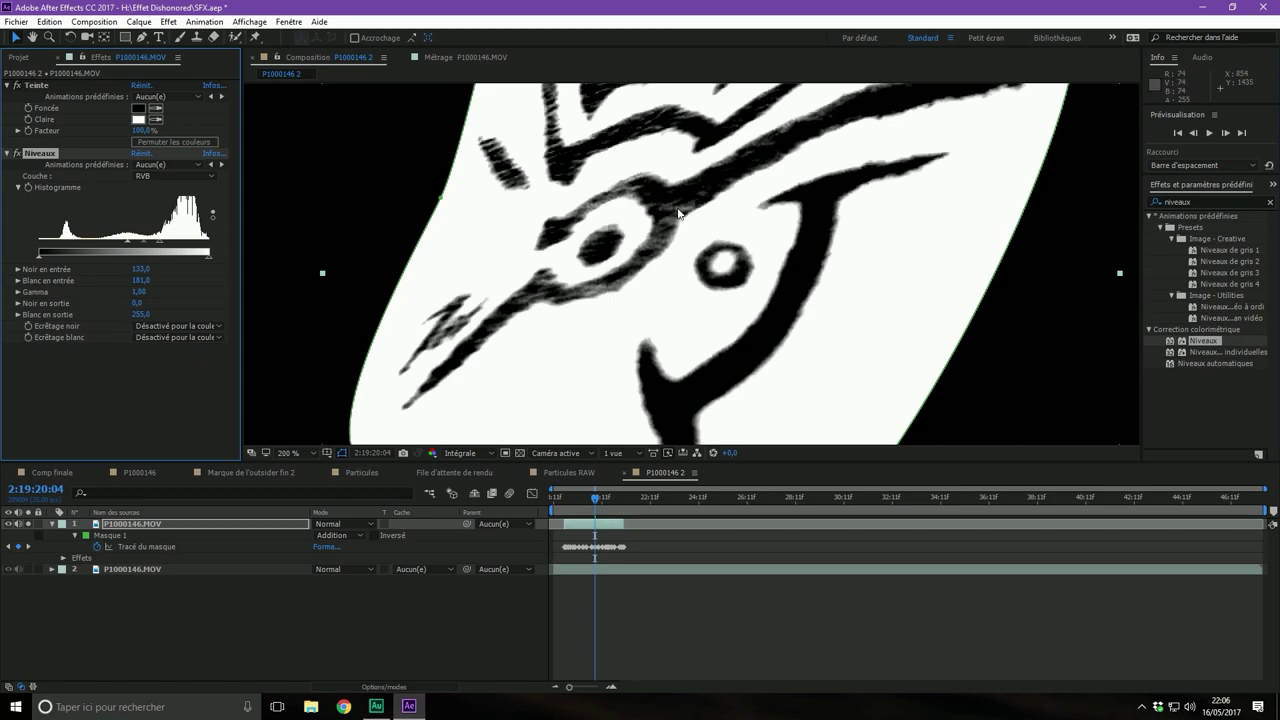
pyautogui.scroll(-1, 621, 316)
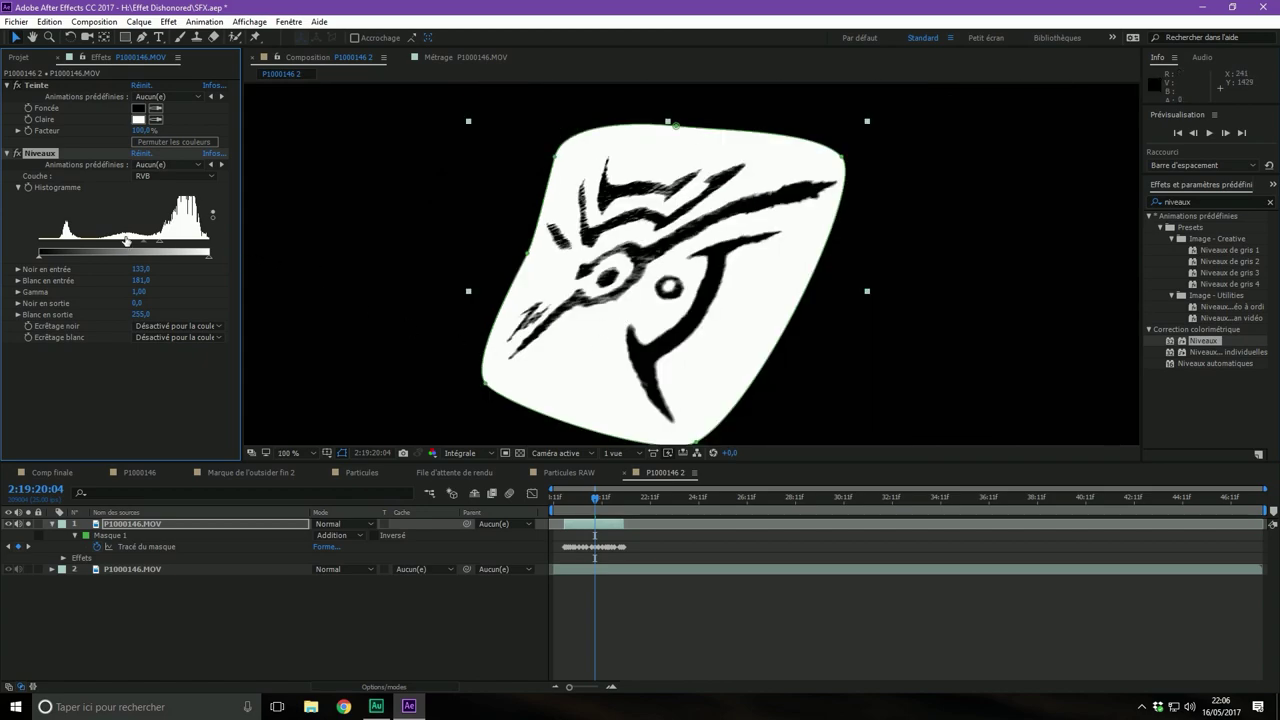
pyautogui.moveTo(128, 242); pyautogui.dragTo(154, 242)
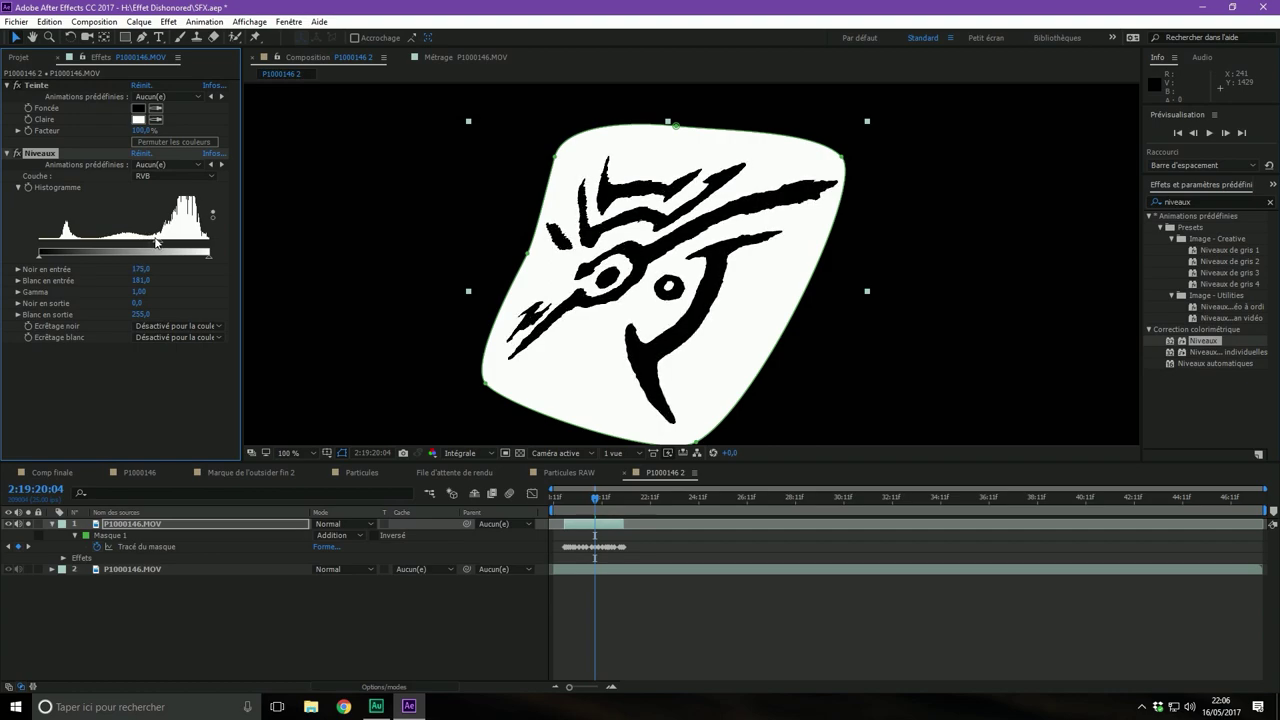
pyautogui.moveTo(155, 242); pyautogui.dragTo(163, 252)
pyautogui.scroll(3, 830, 185)
pyautogui.scroll(2, 830, 185)
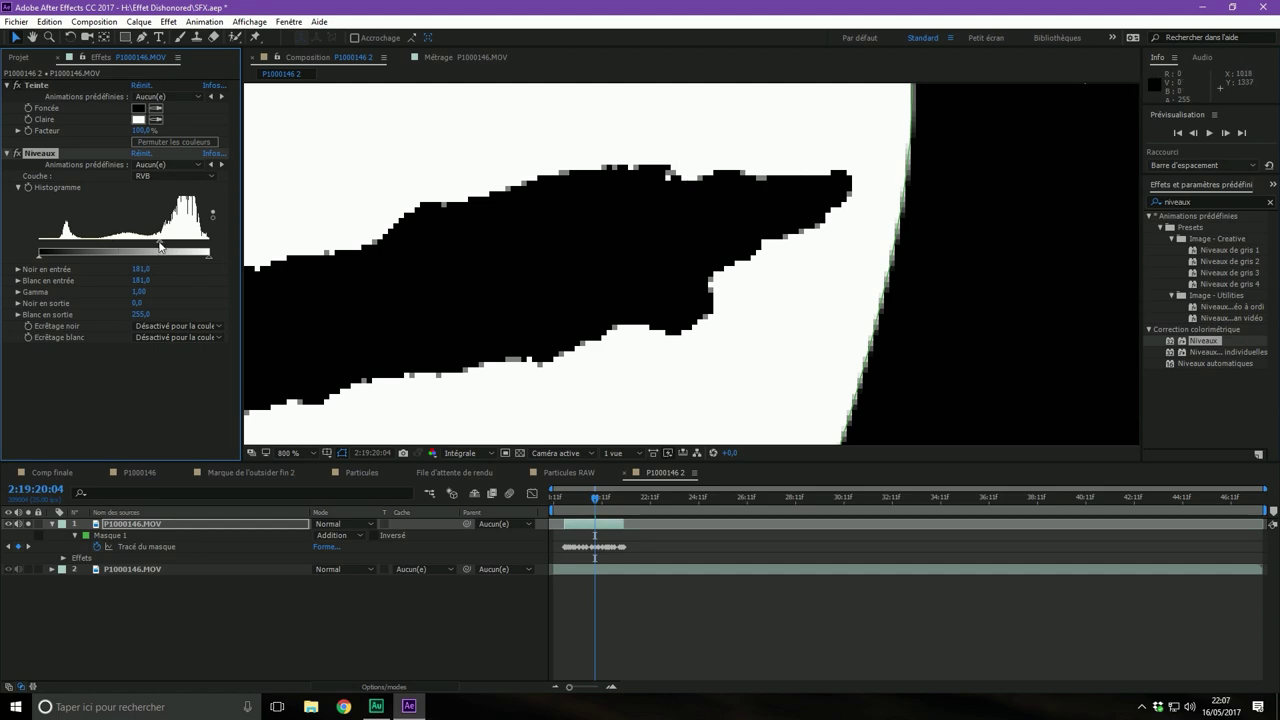
# Fine-tune the Levels inputs to black 170 and white 183, undoing the final overshoot
pyautogui.moveTo(160, 246)
pyautogui.mouseDown()
pyautogui.moveTo(128, 249)
pyautogui.moveTo(139, 247)
pyautogui.mouseUp()
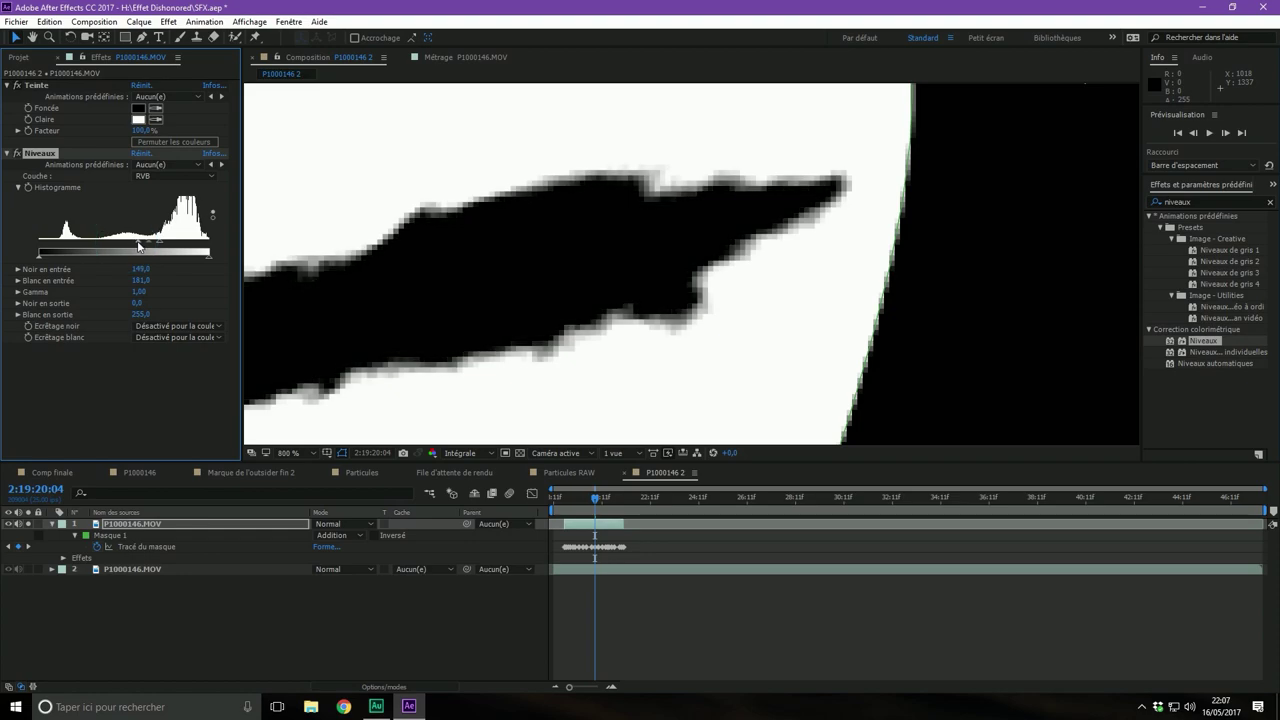
pyautogui.scroll(-2, 756, 213)
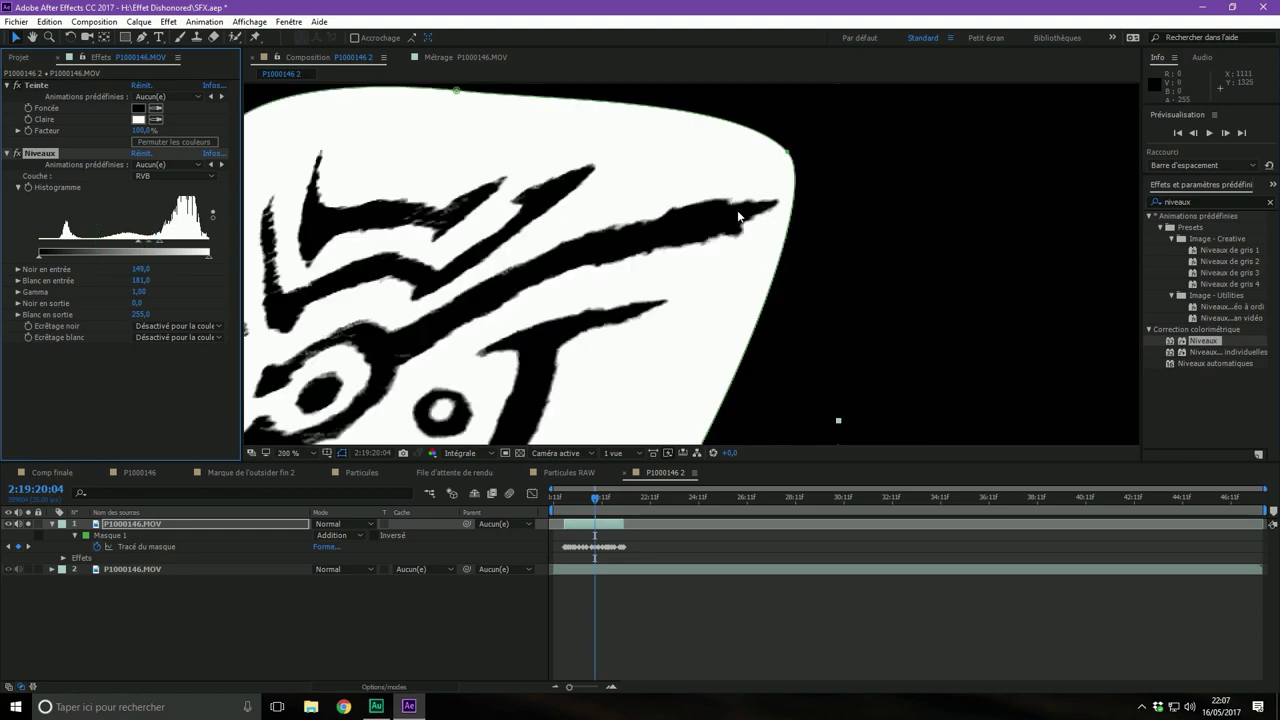
pyautogui.scroll(-2, 700, 230)
pyautogui.scroll(1, 599, 242)
pyautogui.scroll(1, 599, 242)
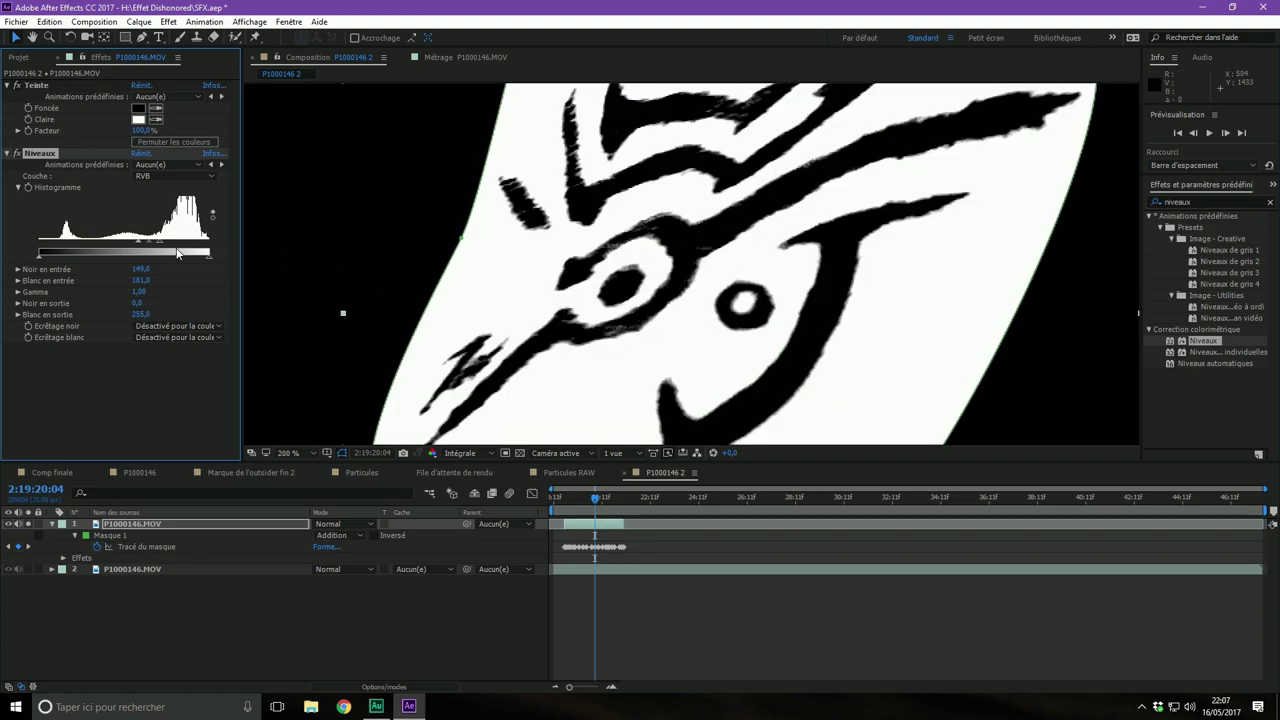
pyautogui.moveTo(161, 246)
pyautogui.mouseDown()
pyautogui.moveTo(181, 246)
pyautogui.moveTo(145, 248)
pyautogui.mouseUp()
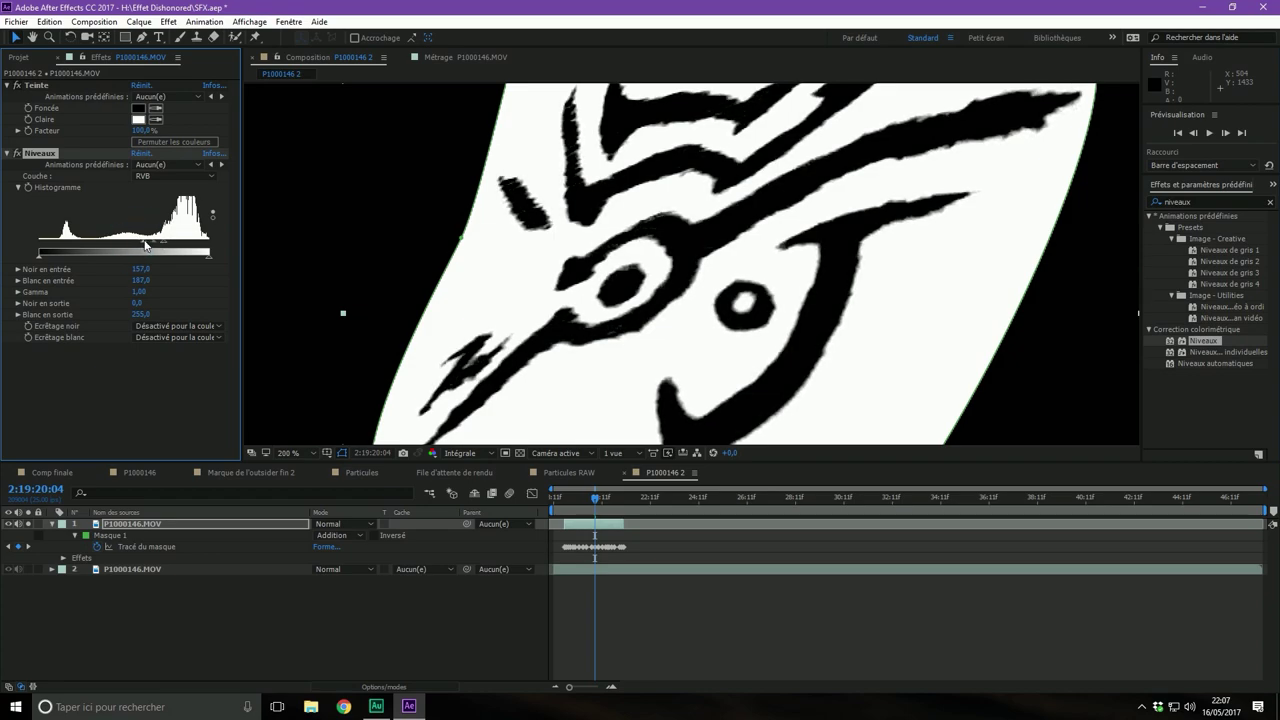
pyautogui.scroll(-1, 522, 290)
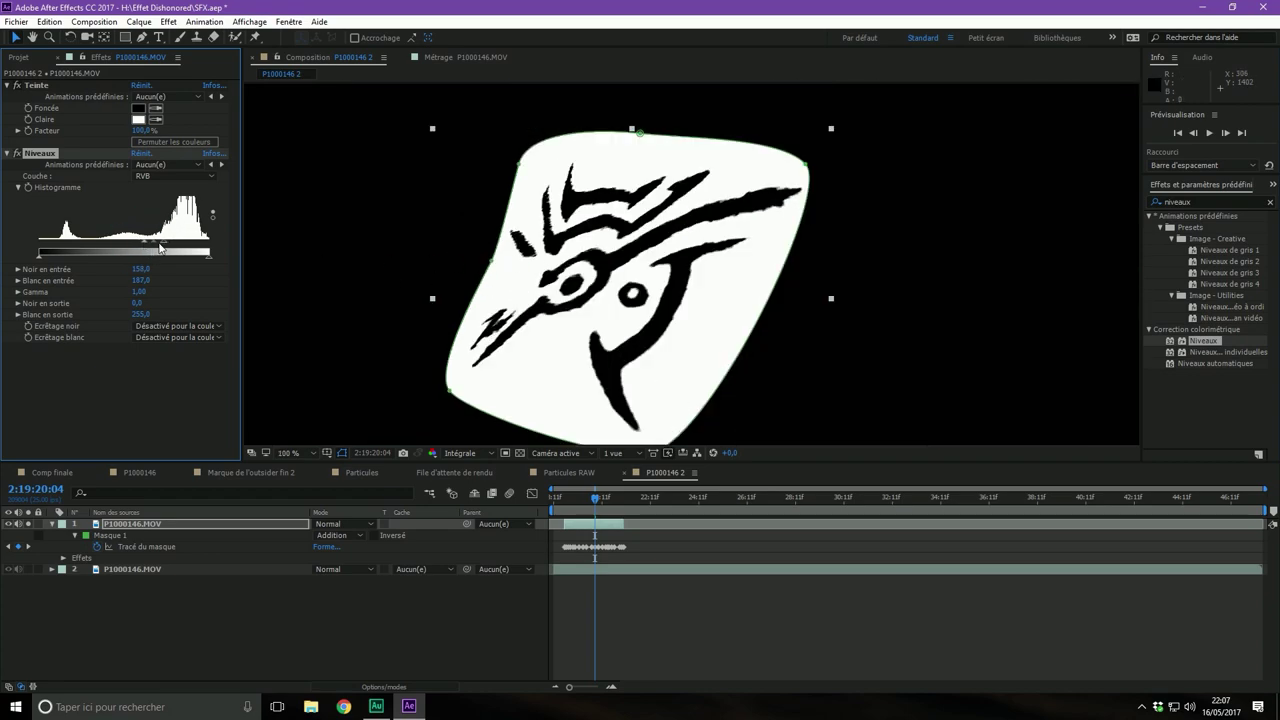
pyautogui.moveTo(163, 248); pyautogui.dragTo(159, 247)
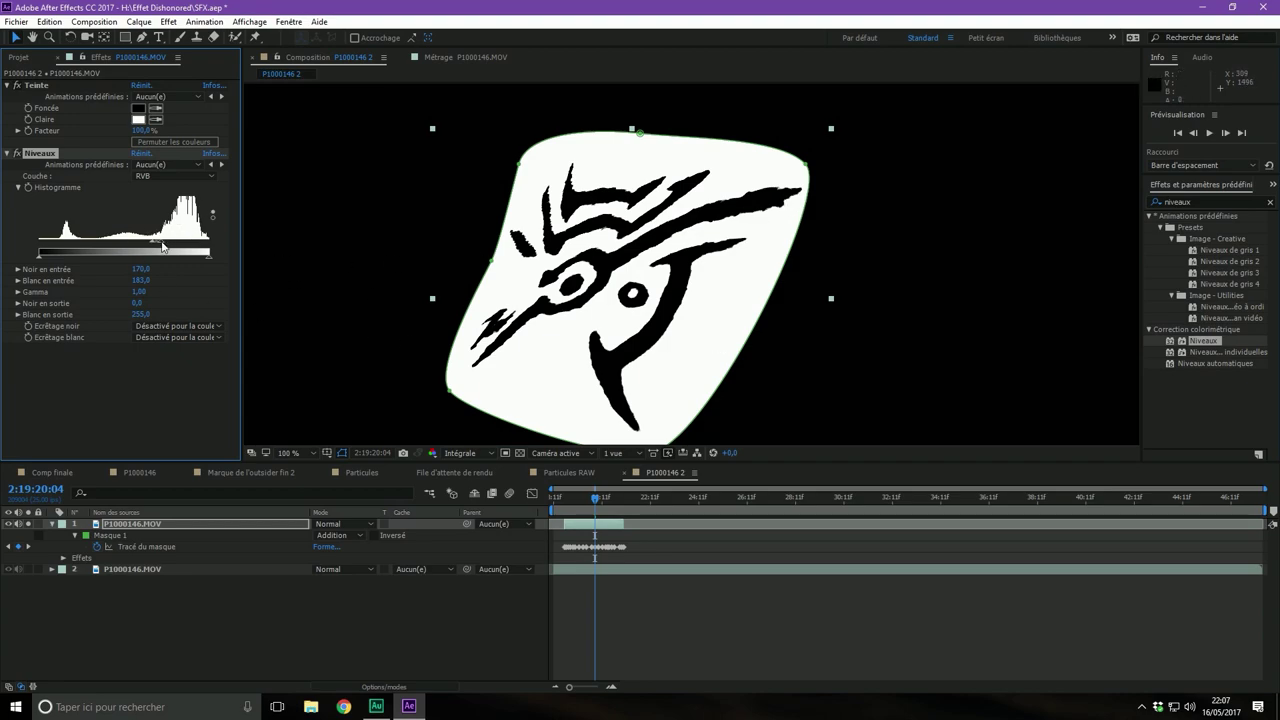
pyautogui.moveTo(163, 248)
pyautogui.mouseDown()
pyautogui.moveTo(151, 250)
pyautogui.moveTo(177, 248)
pyautogui.mouseUp()
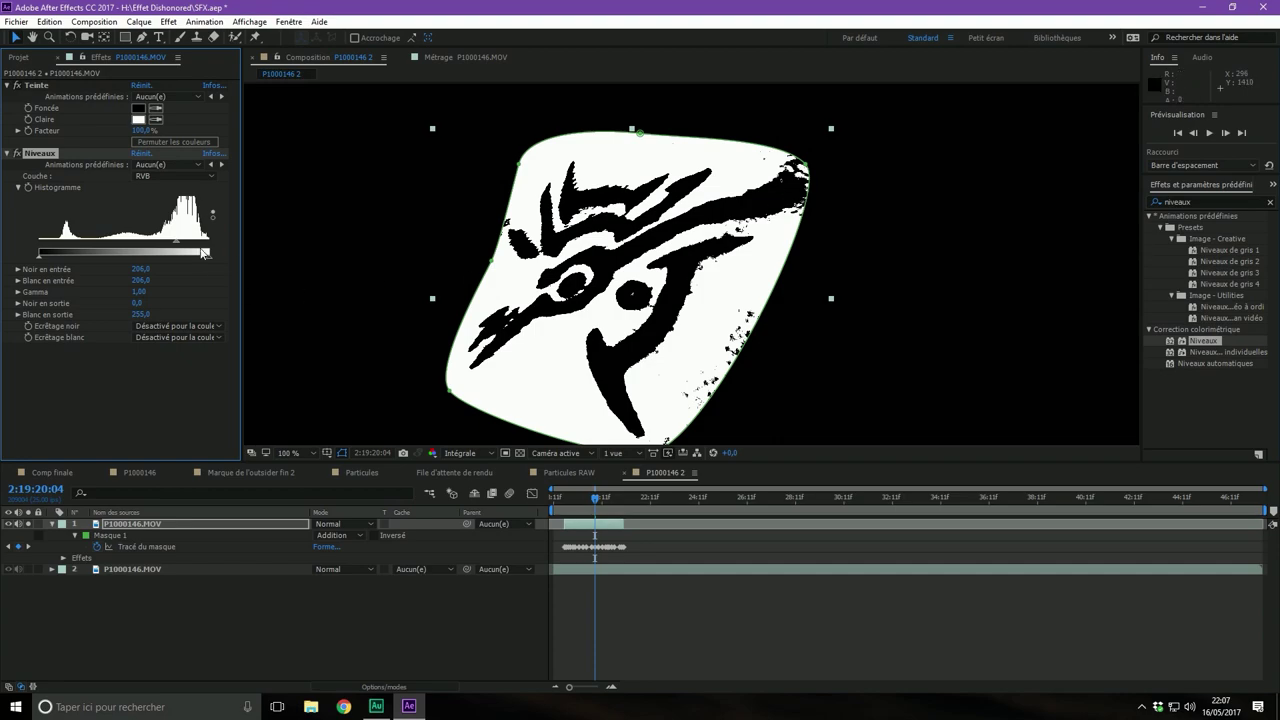
pyautogui.hotkey('ctrl', 'z')
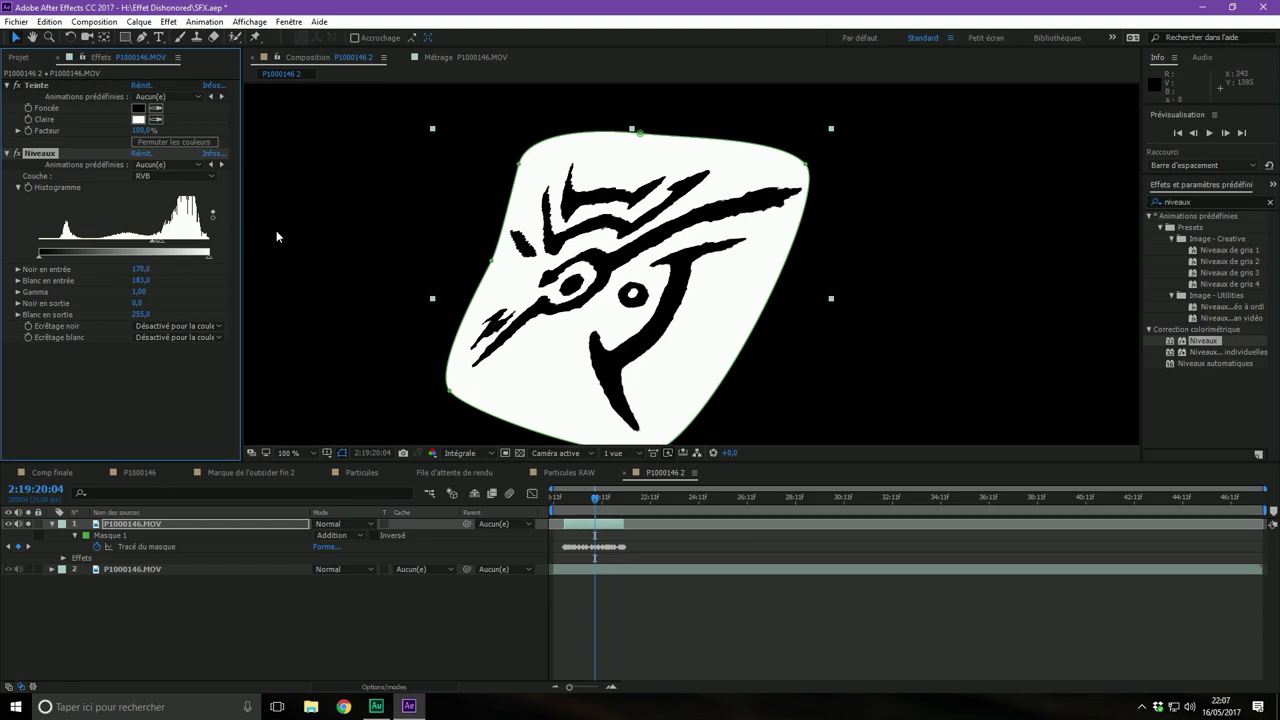
# Collapse the Teinte and Niveaux effect parameters in Effect Controls
pyautogui.click(7, 153)
pyautogui.click(7, 85)
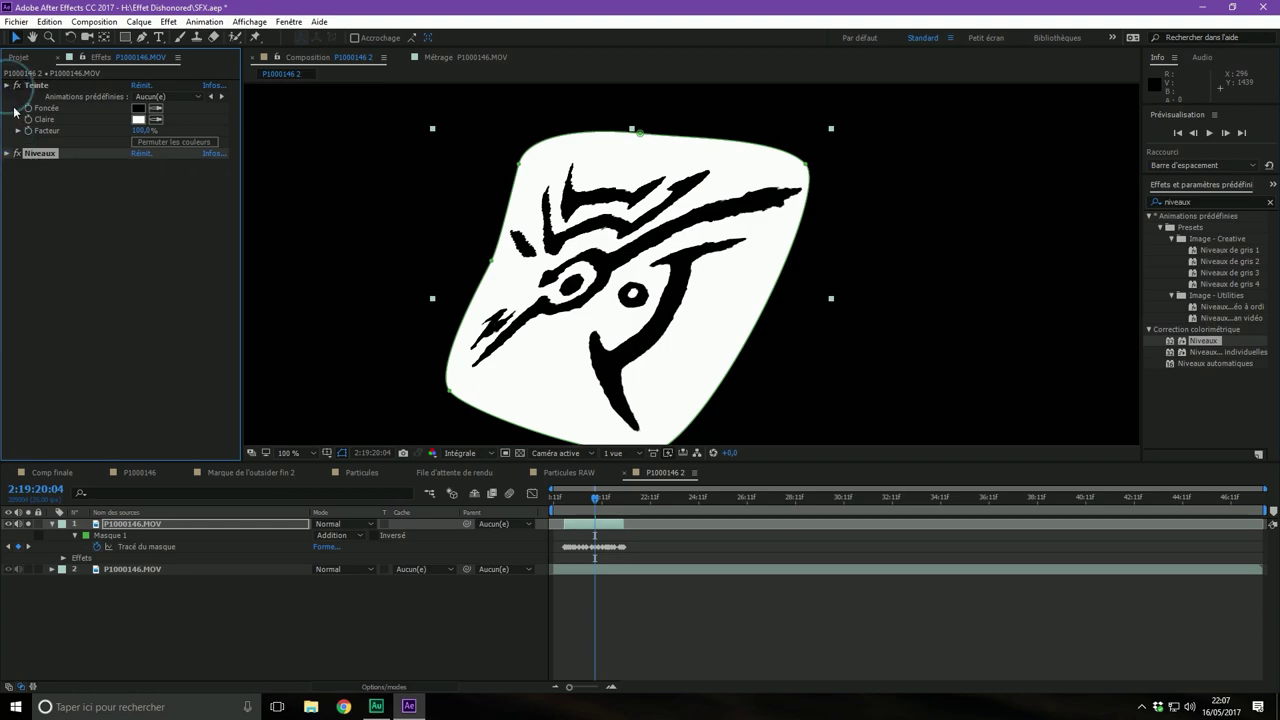
pyautogui.click(62, 181)
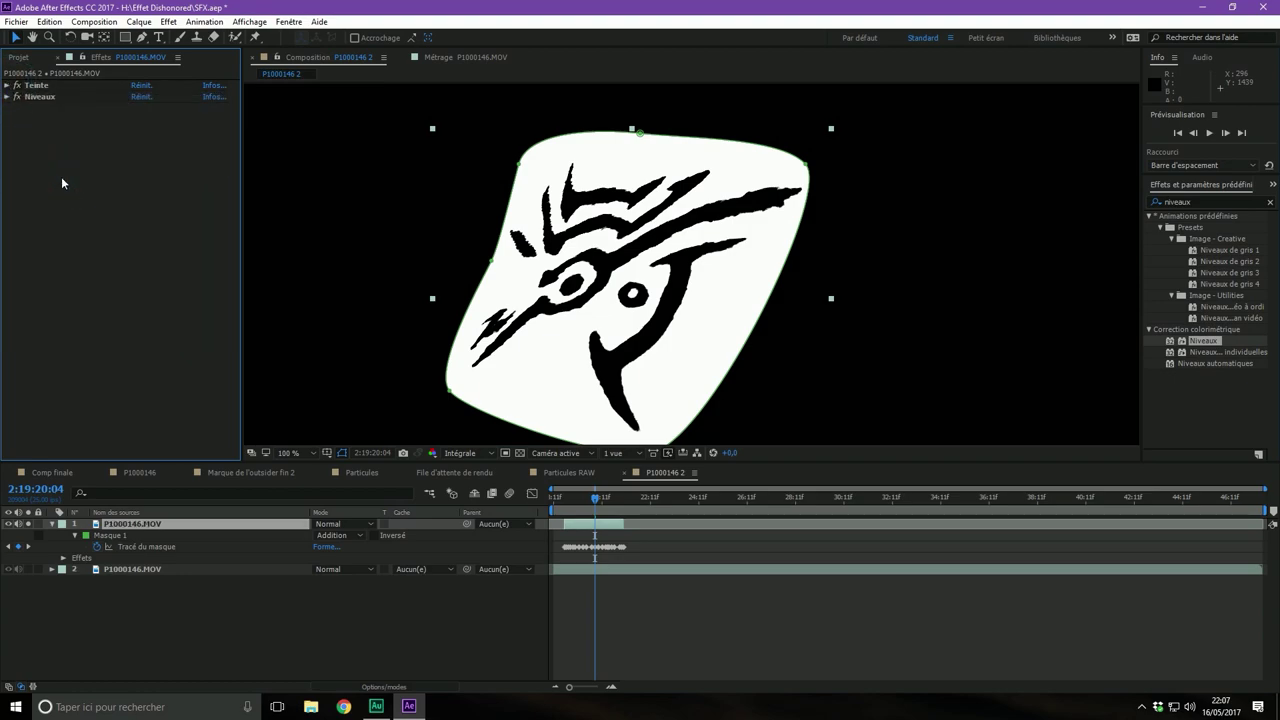
# Search 'négati' and apply Négatif after Niveaux, turning the mark white on black
pyautogui.click(1247, 201)
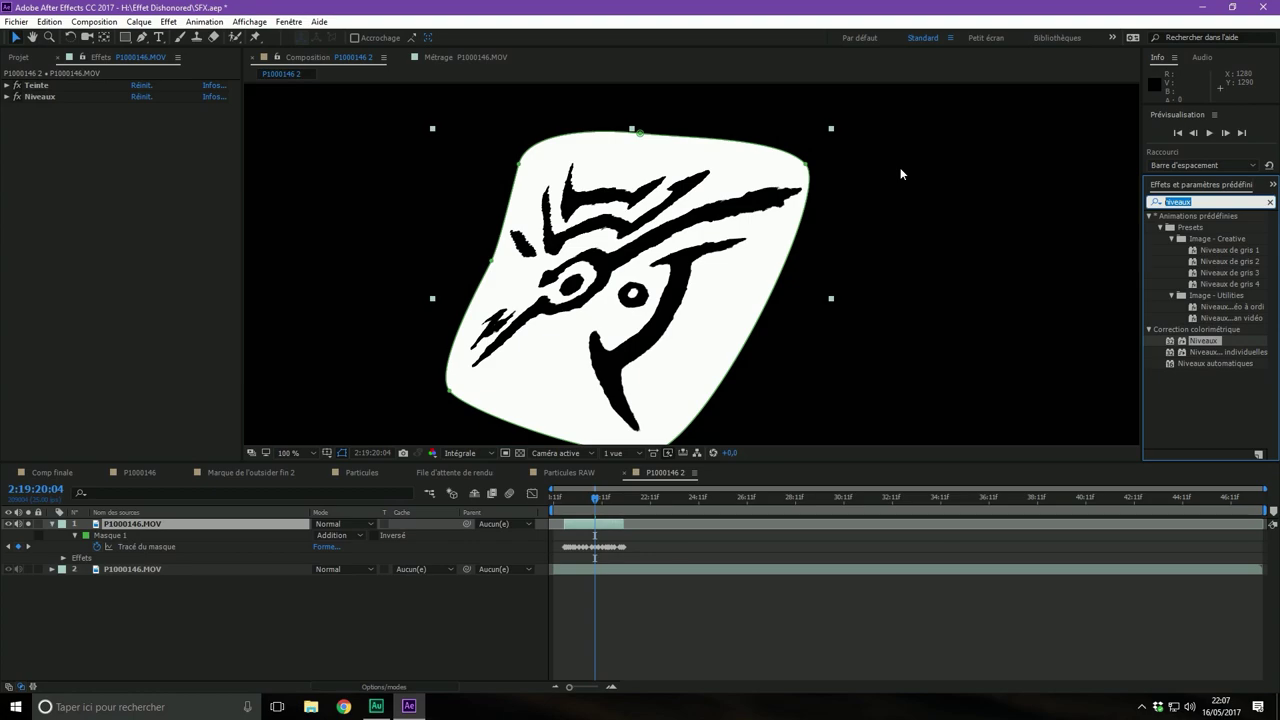
pyautogui.write('négati')
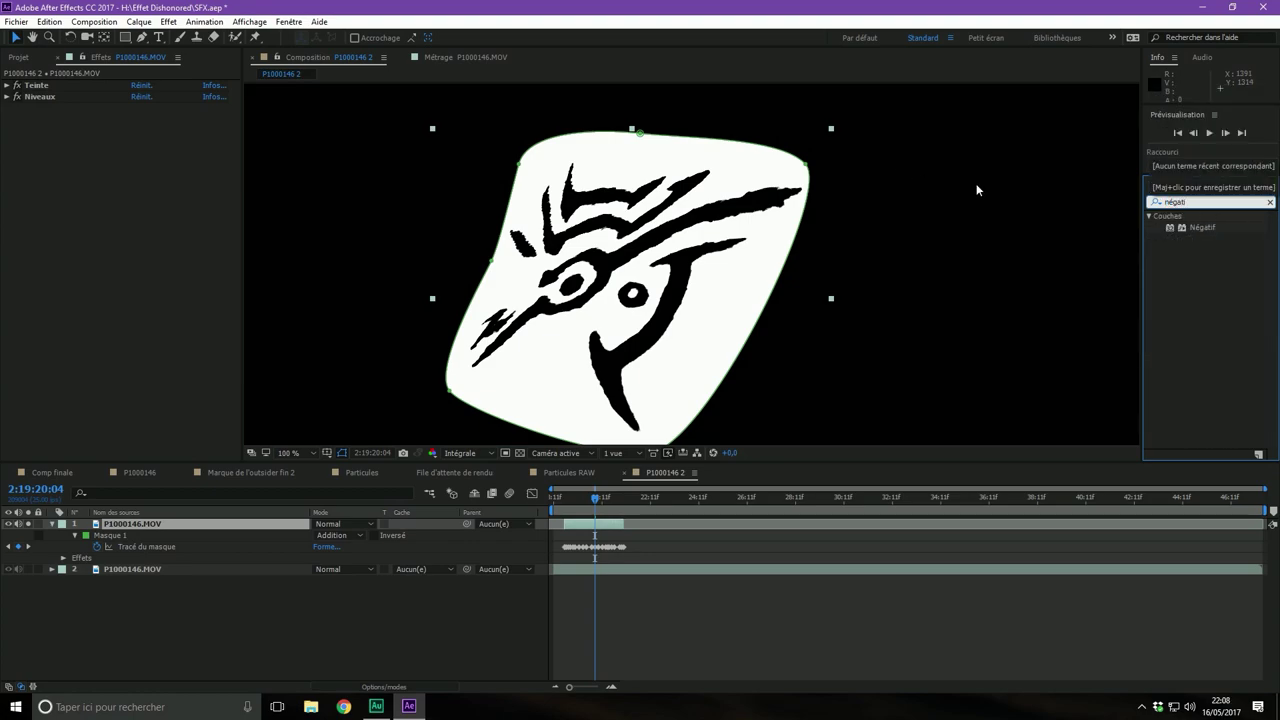
pyautogui.moveTo(1202, 227); pyautogui.dragTo(150, 180)
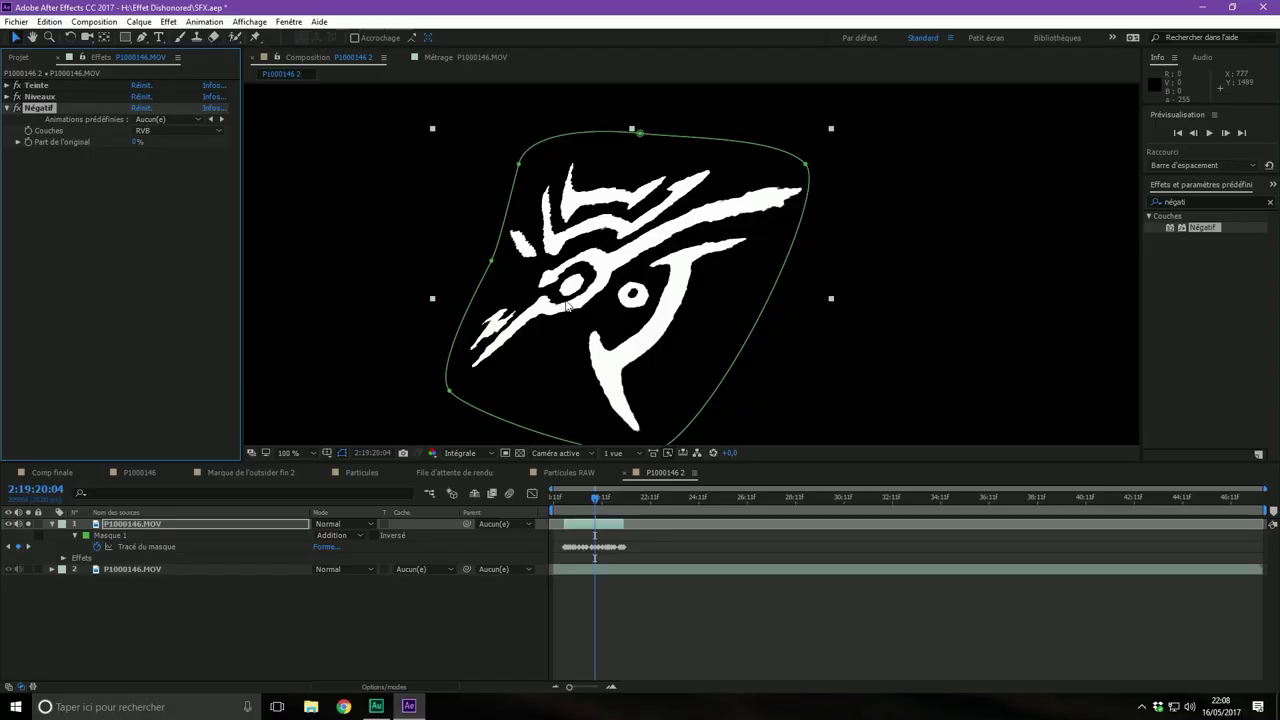
pyautogui.scroll(-1, 567, 305)
pyautogui.scroll(-1, 567, 305)
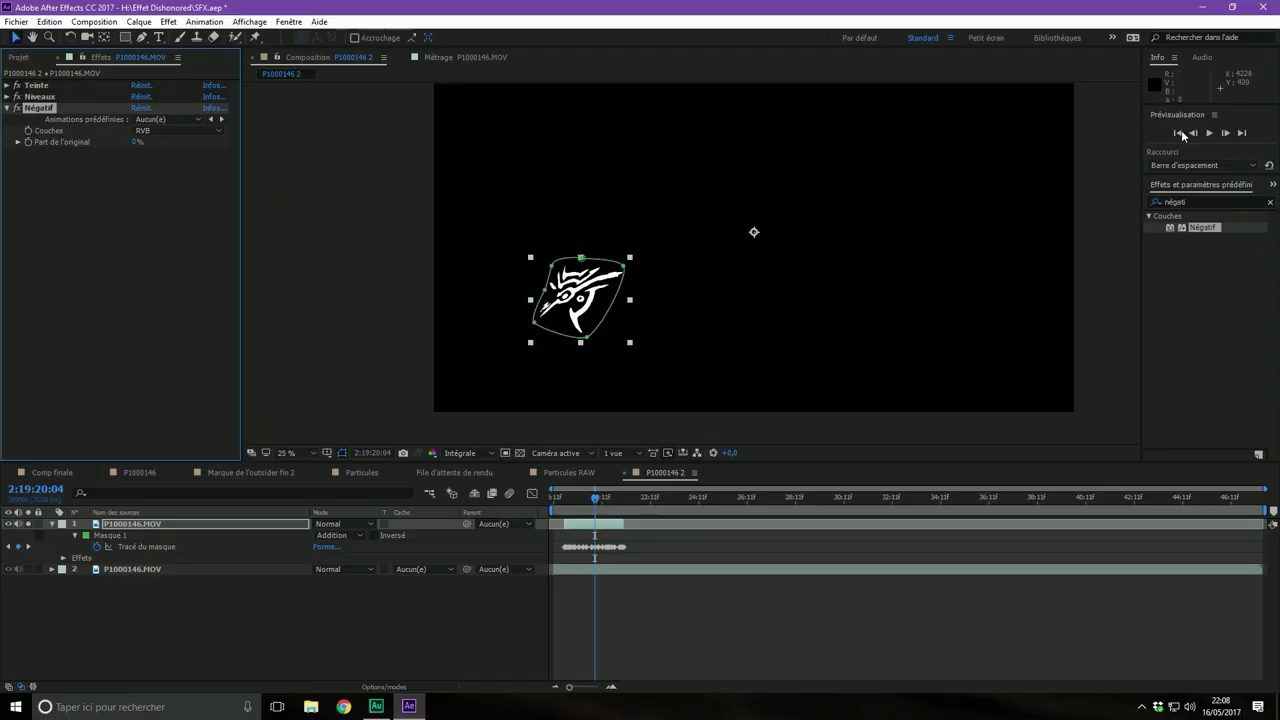
# Play and stop a preview of the inverted mark, then return to frame 2:19:20:12
pyautogui.moveTo(572, 498); pyautogui.dragTo(563, 500)
pyautogui.click(1209, 132)
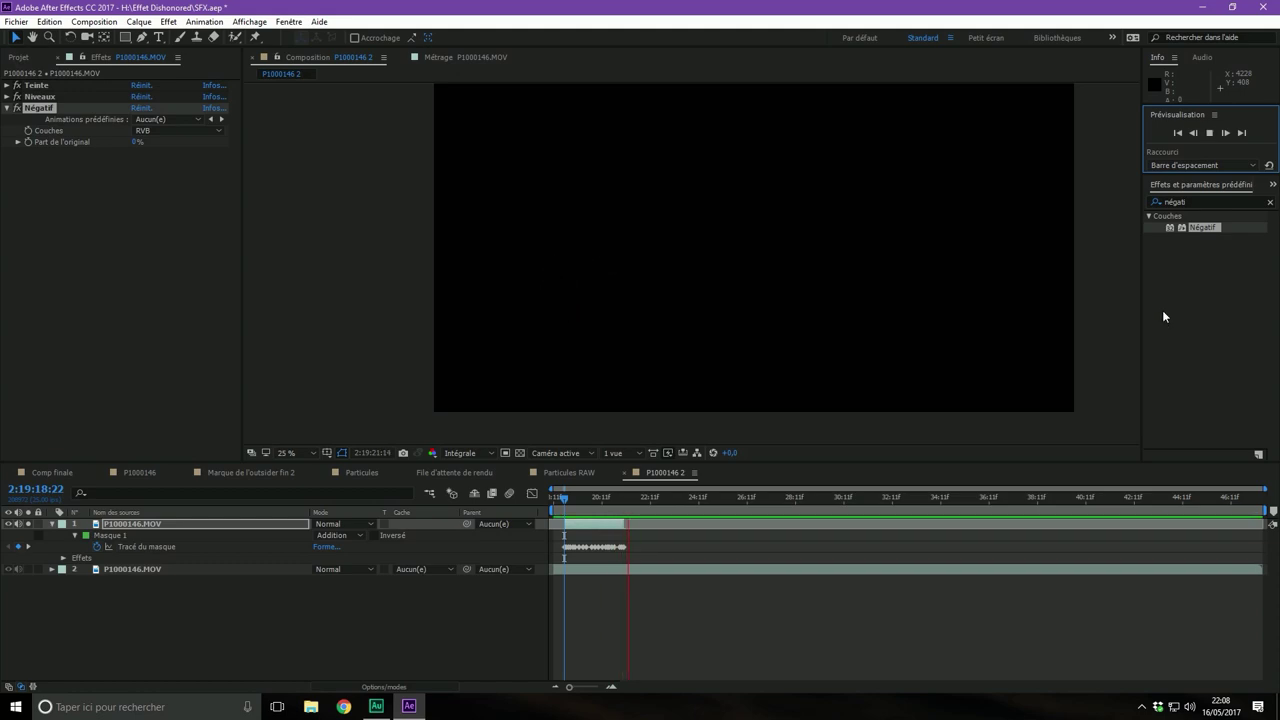
pyautogui.click(1209, 132)
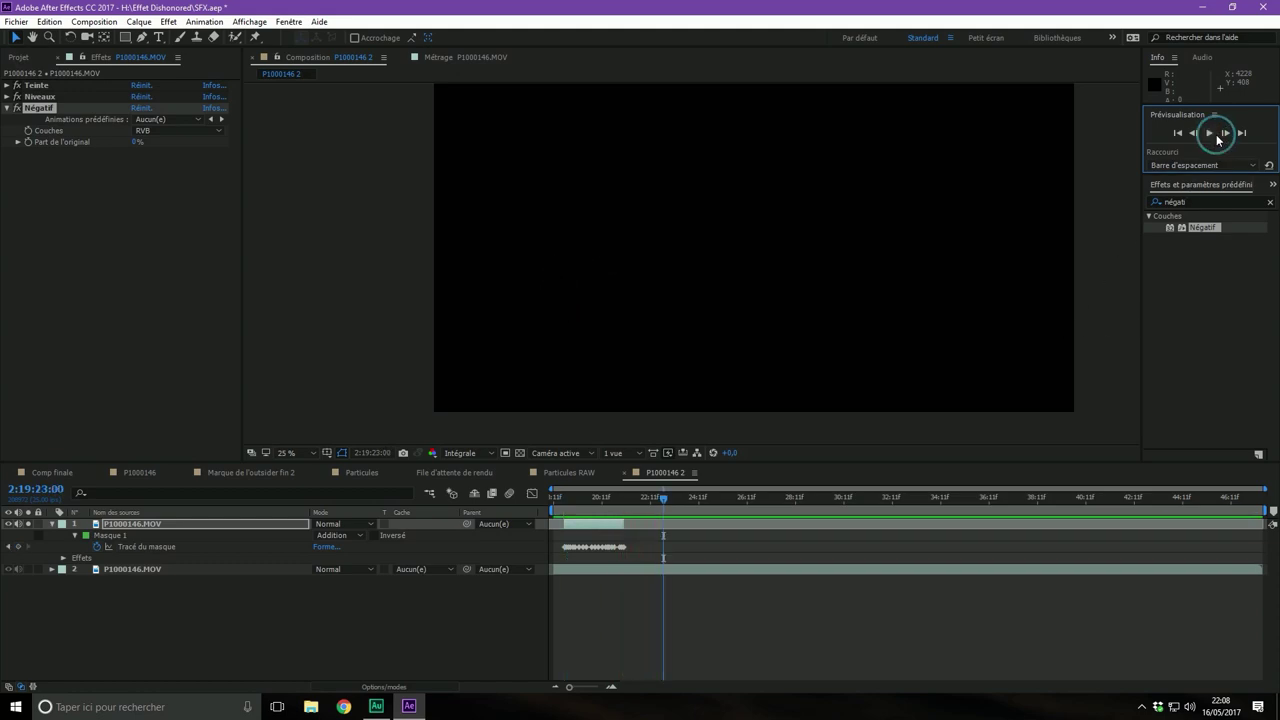
pyautogui.click(136, 524)
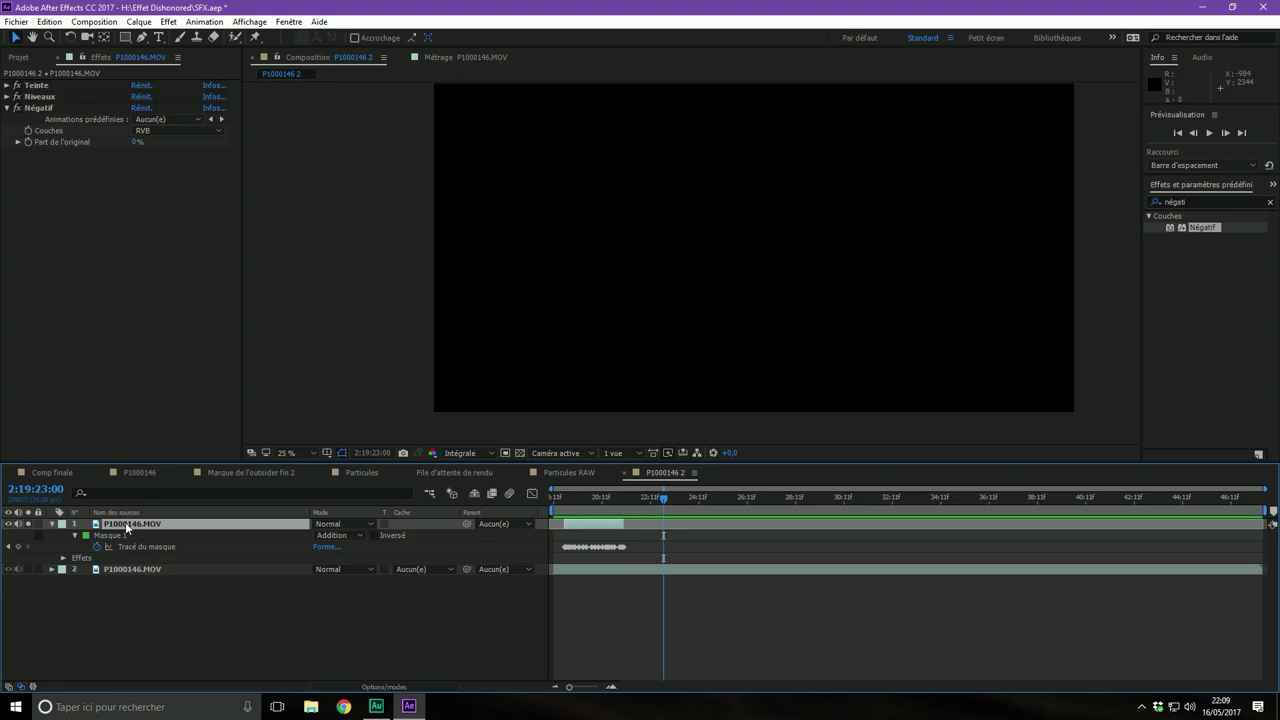
pyautogui.click(602, 497)
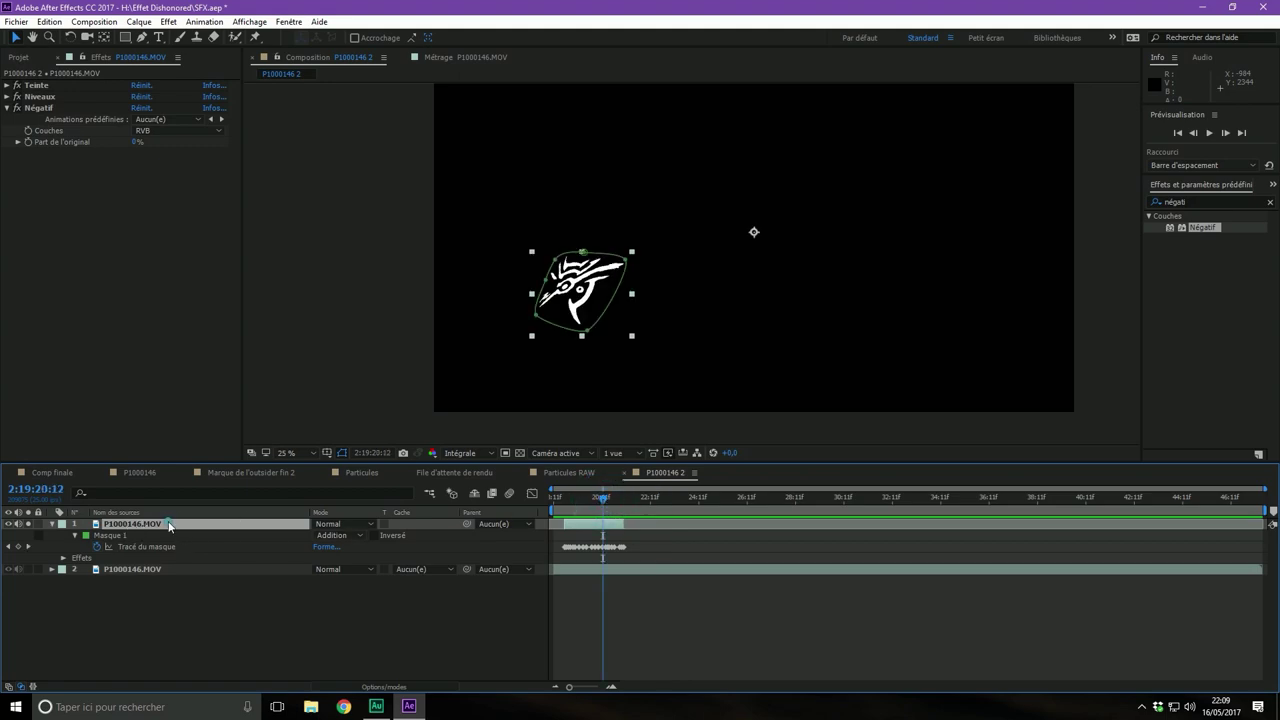
# Rename the top masked layer to 'Cache de Luminance' and collapse its mask properties
pyautogui.press('Return')
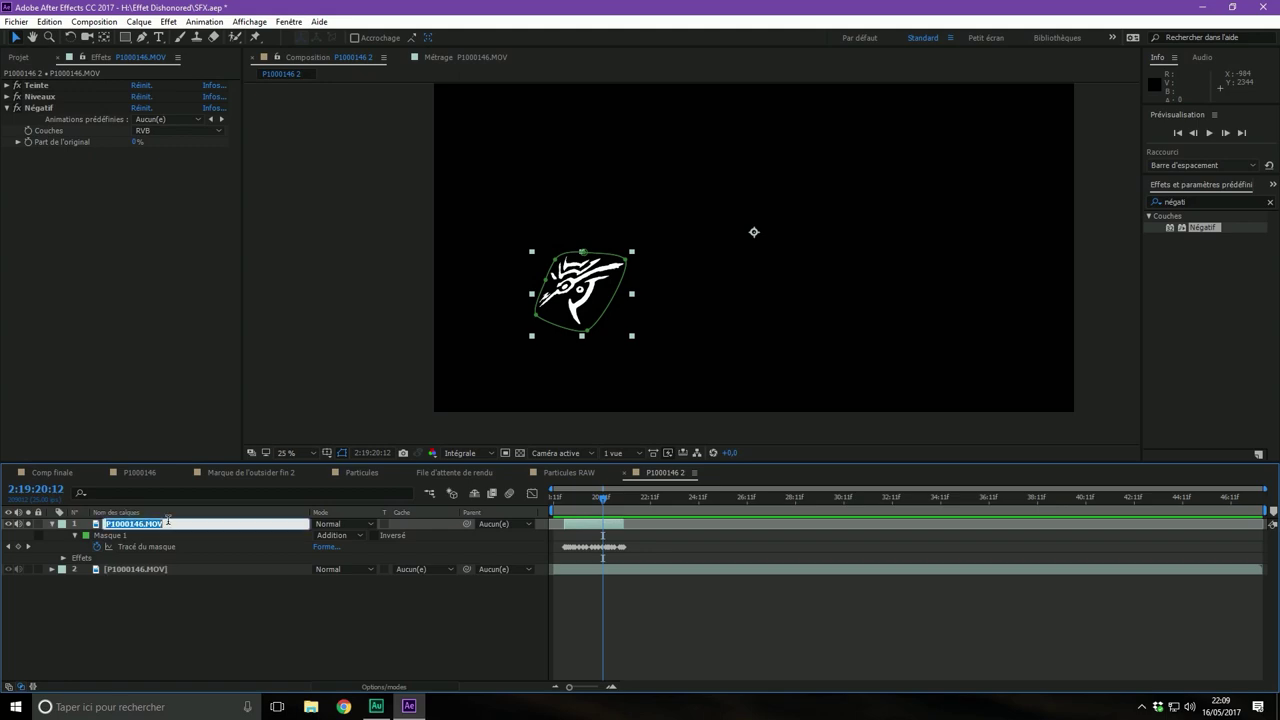
pyautogui.write('Cache de Lumina')
pyautogui.write('nce')
pyautogui.press('Return')
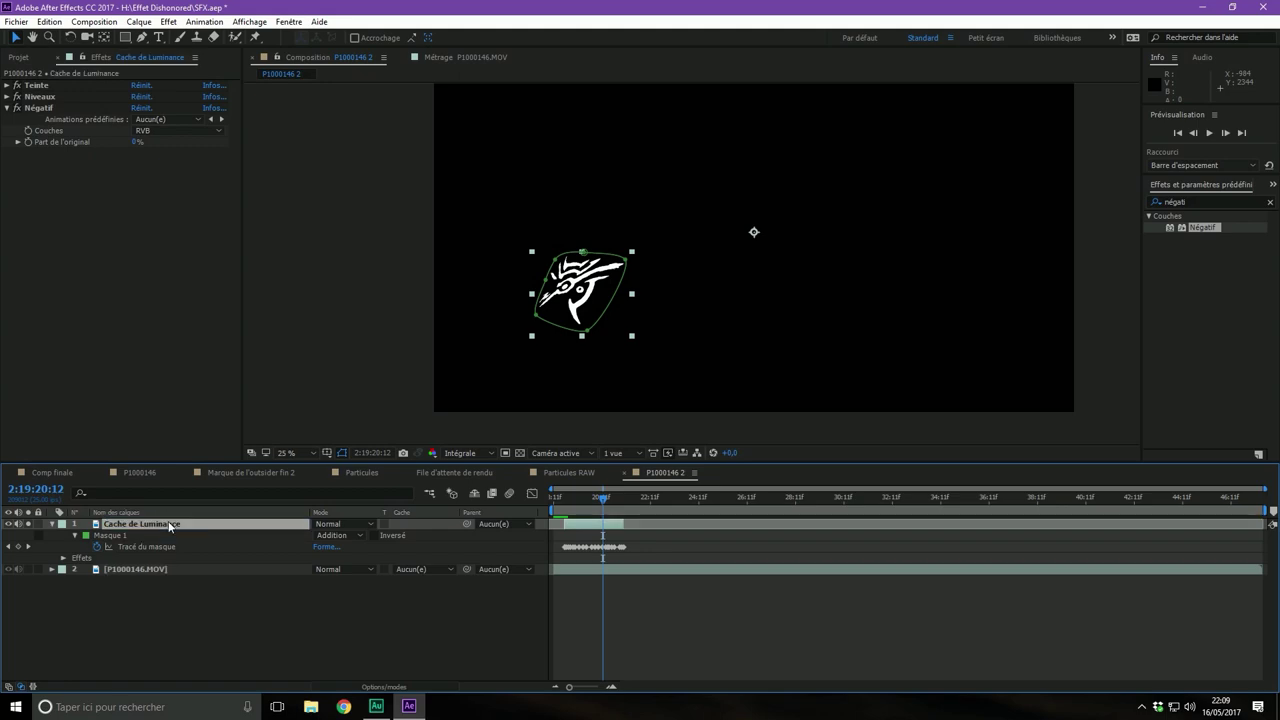
pyautogui.click(52, 523)
pyautogui.click(142, 588)
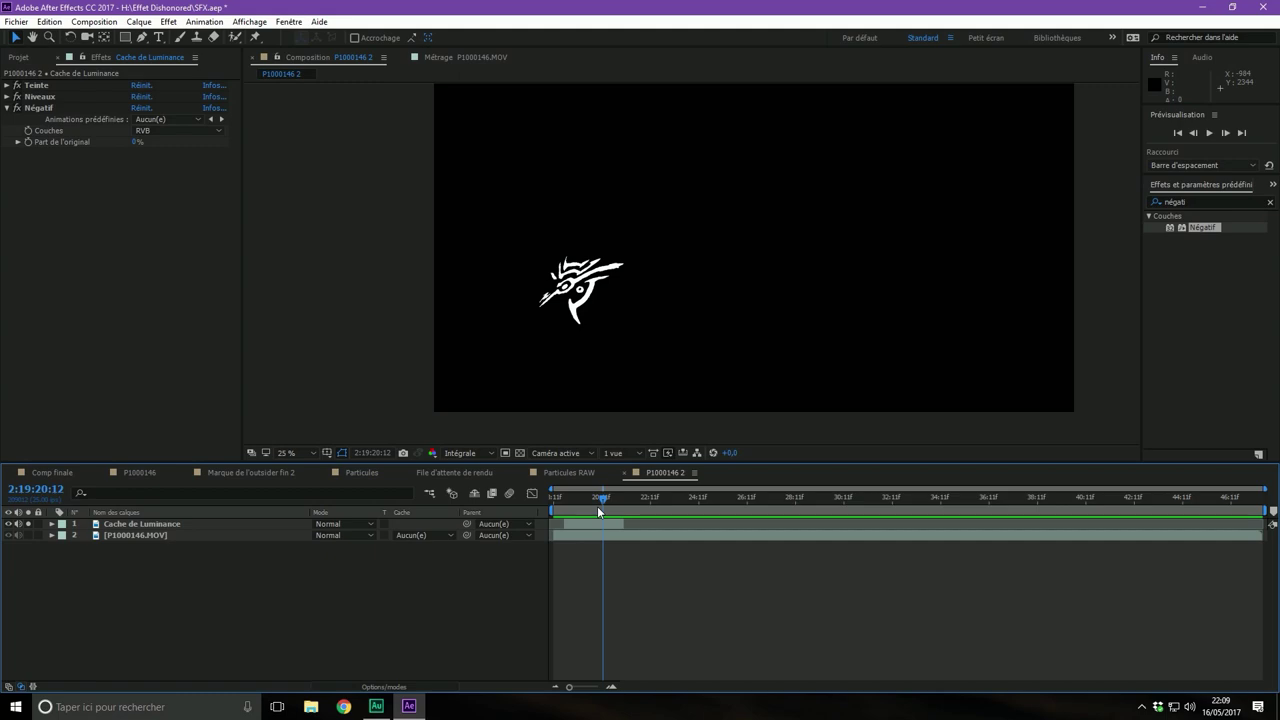
# Start a new white solid from the timeline context menu, named 'Marque de l'Outsider'
pyautogui.rightClick(412, 551)
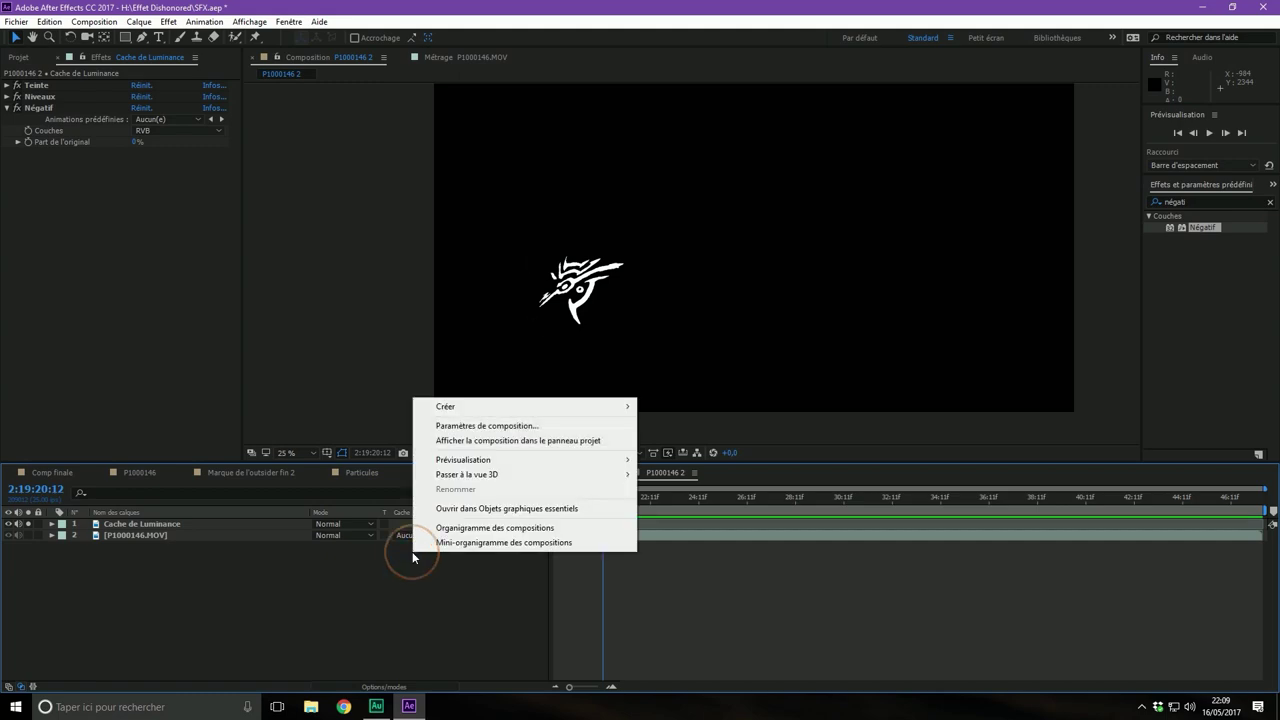
pyautogui.moveTo(506, 410)
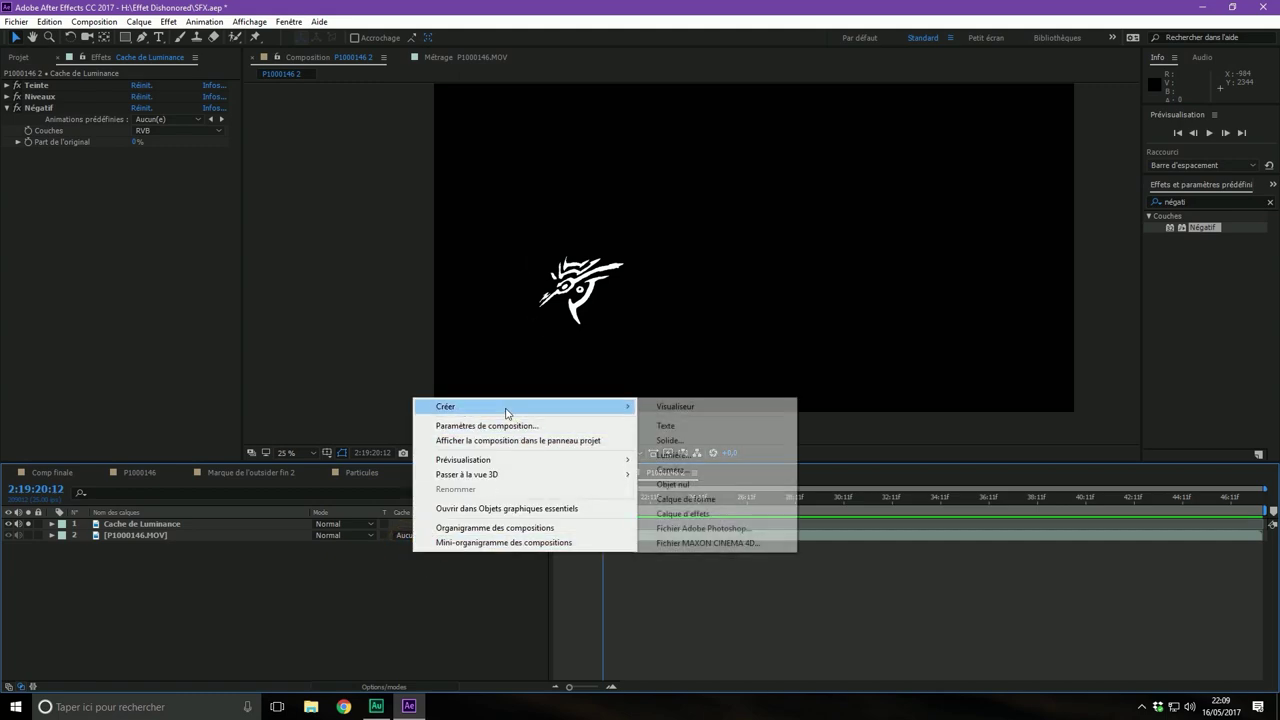
pyautogui.click(687, 440)
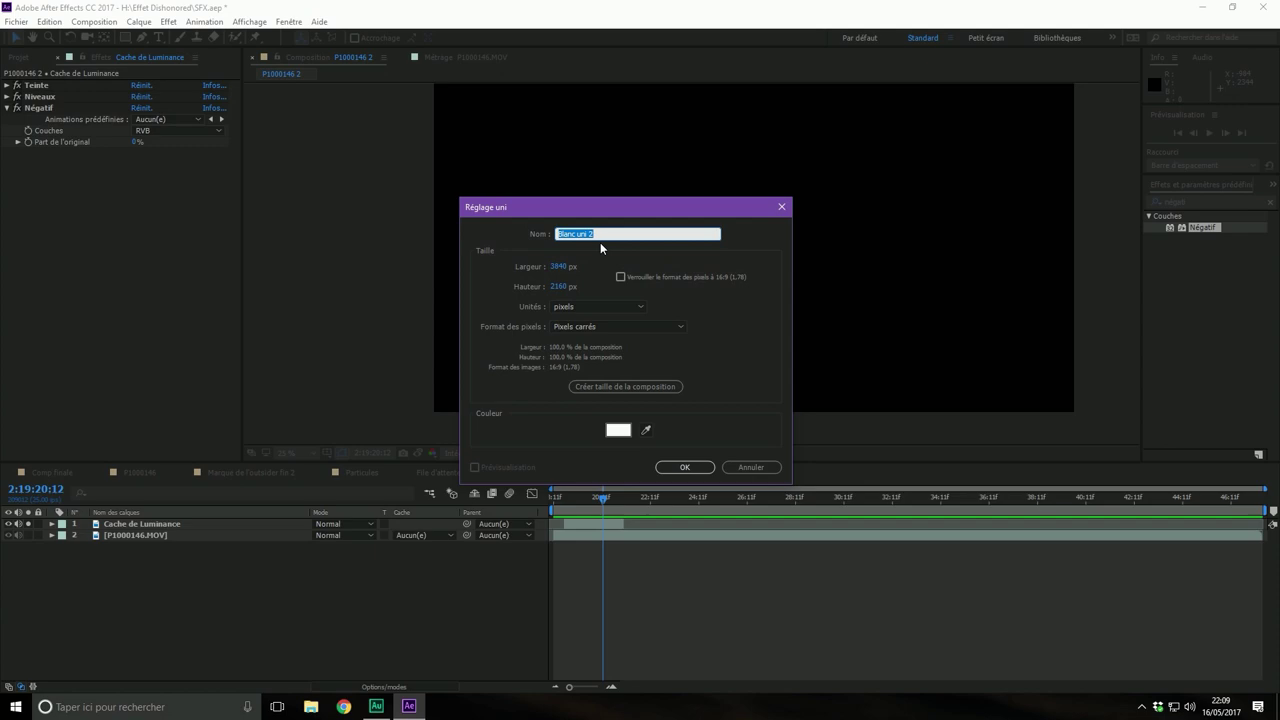
pyautogui.write('Ma')
pyautogui.write("rque de l'Outsider")
# Create the white solid, fit the comp in the viewer, and move it below Cache de Luminance
pyautogui.click(682, 467)
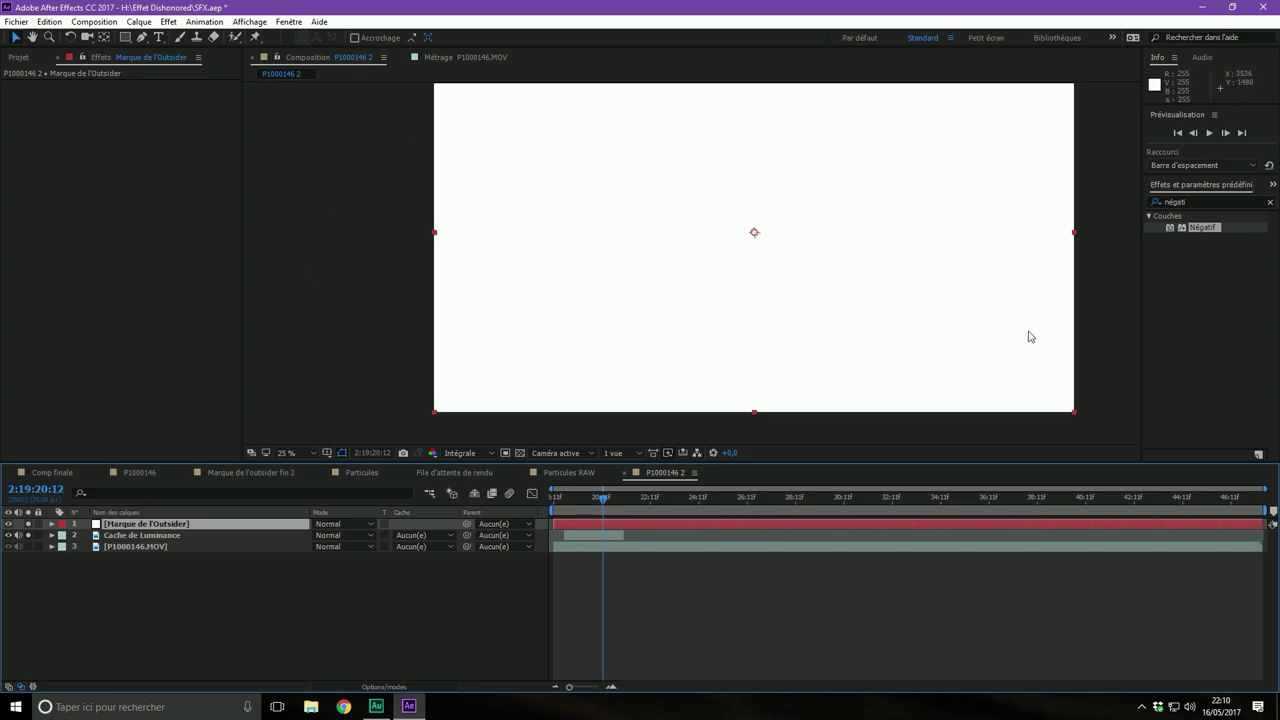
pyautogui.scroll(-1, 516, 308)
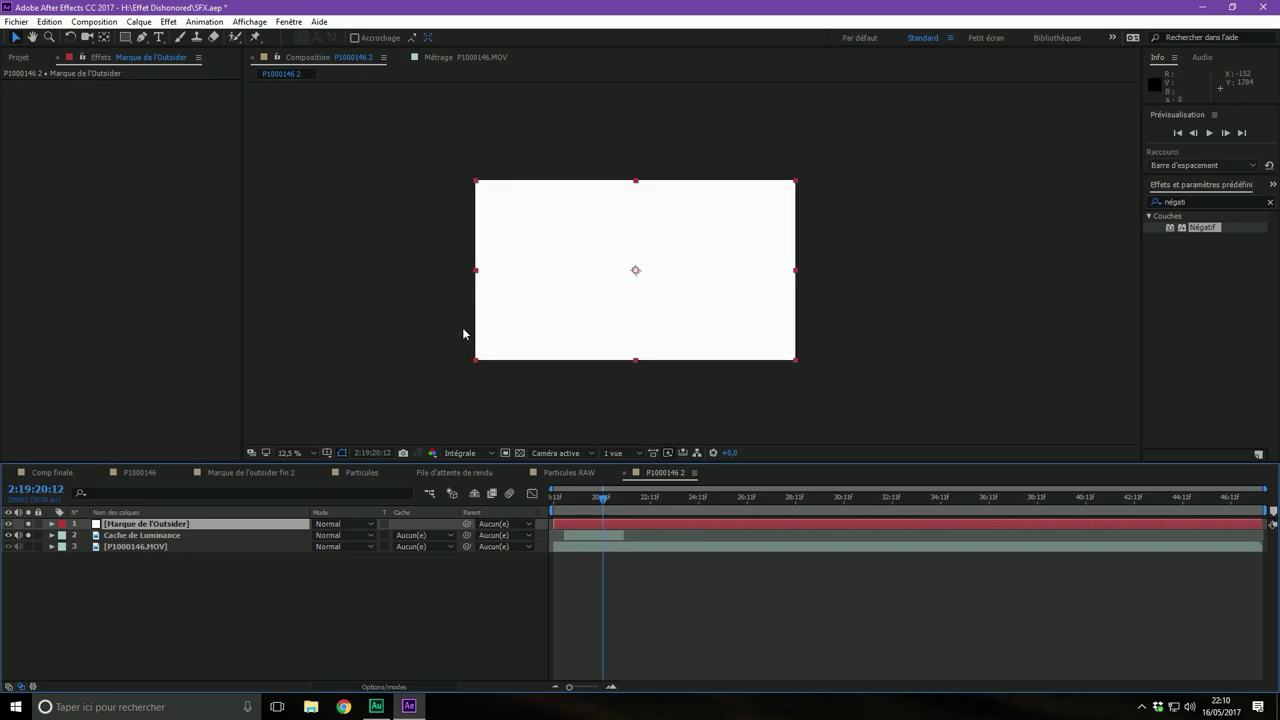
pyautogui.hotkey('shift', '/')
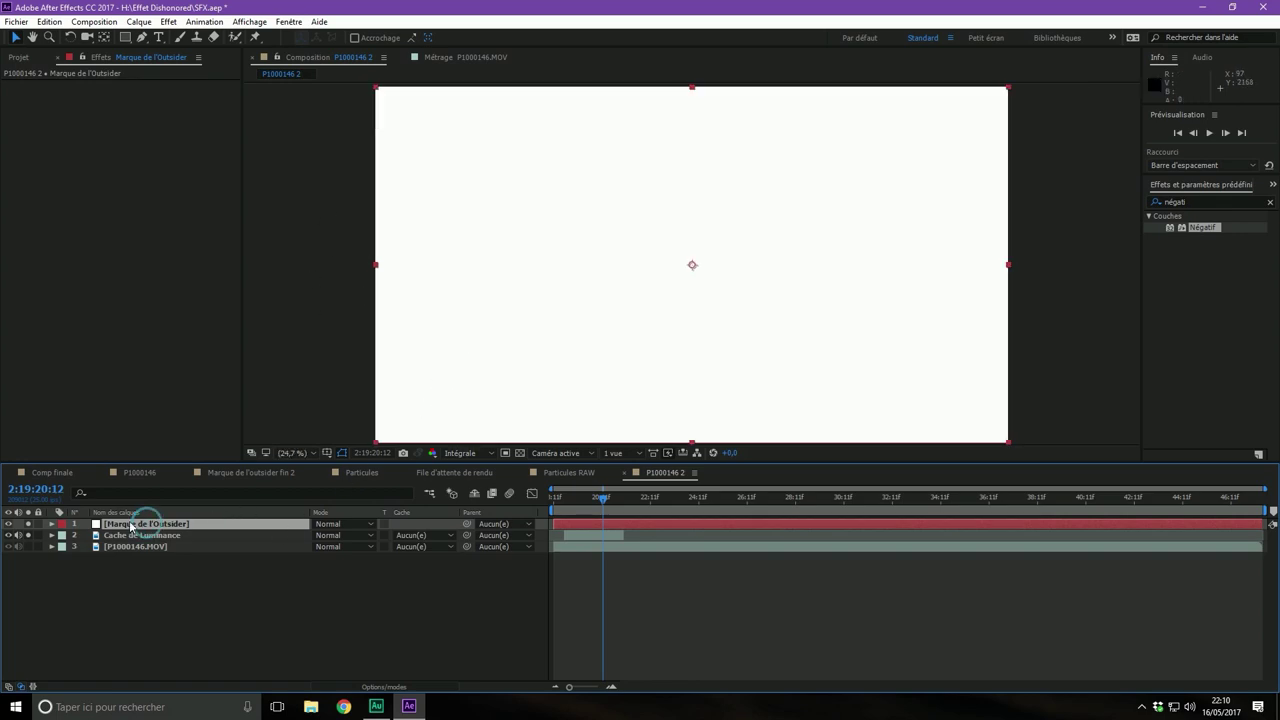
pyautogui.moveTo(117, 527); pyautogui.dragTo(122, 543)
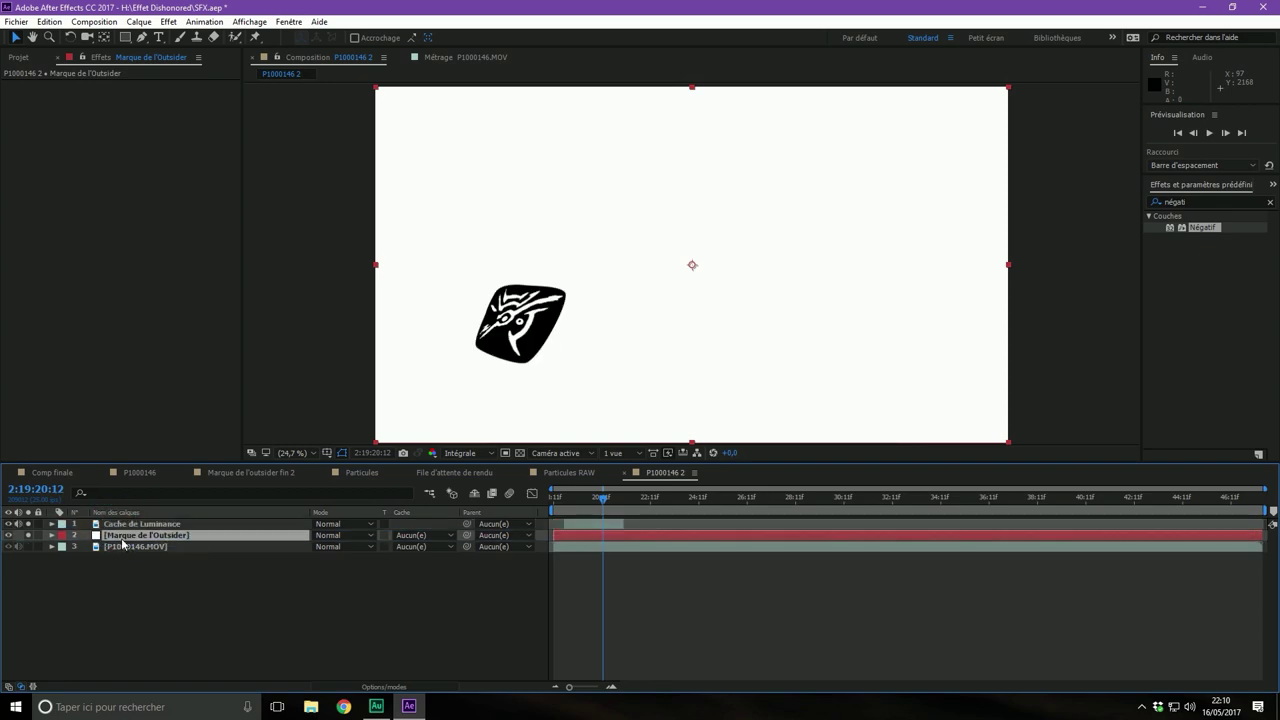
pyautogui.click(131, 537)
# Toggle Switches/Modes so the Mode and TrkMat columns are displayed
pyautogui.click(379, 686)
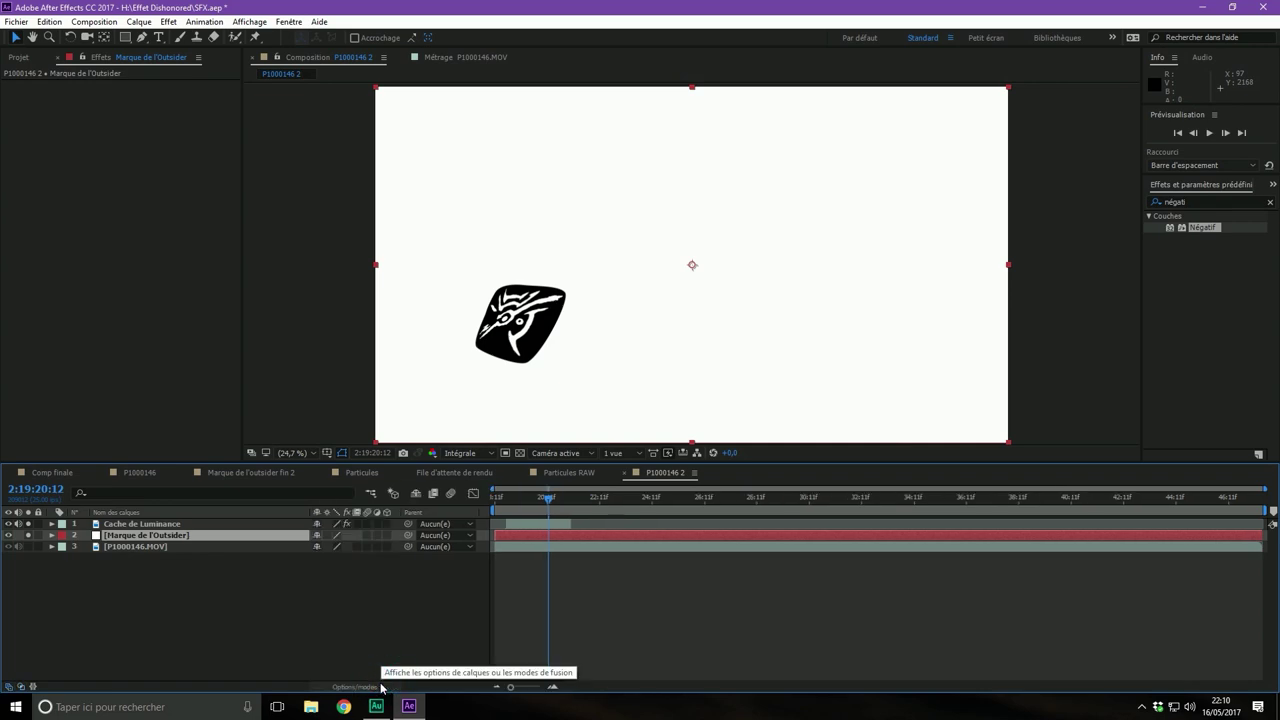
pyautogui.click(377, 686)
pyautogui.click(378, 686)
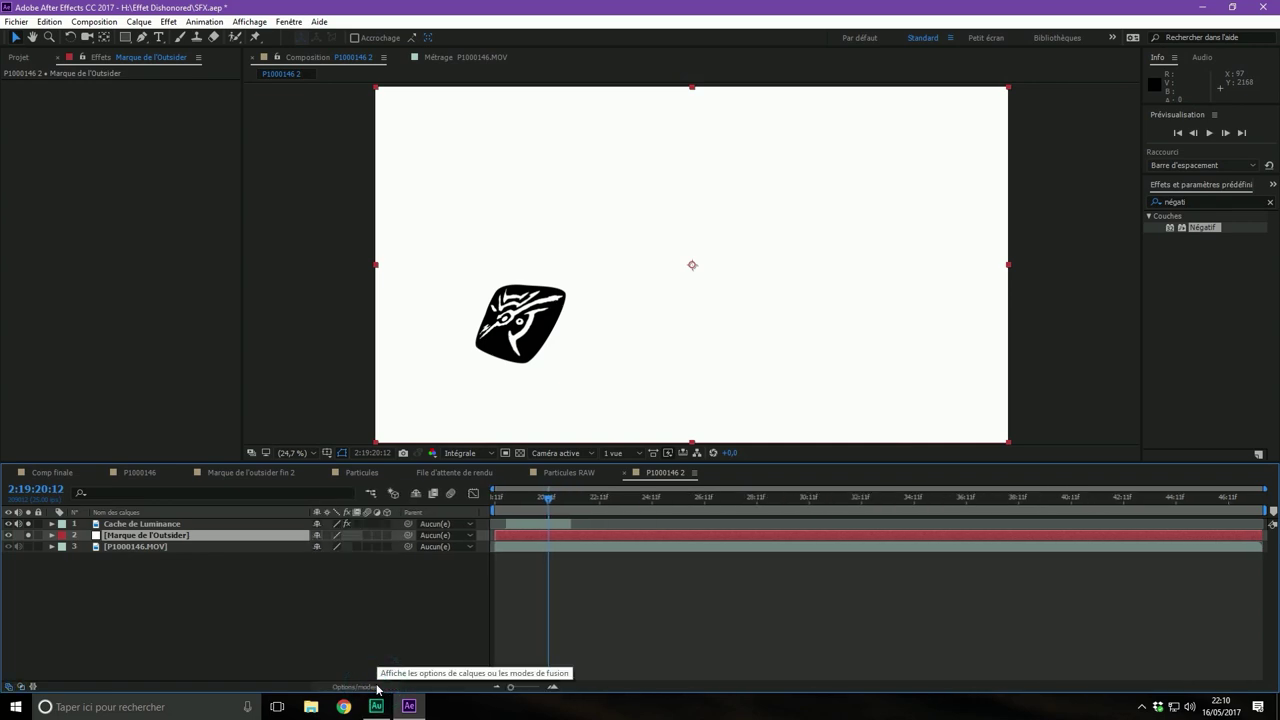
pyautogui.click(378, 686)
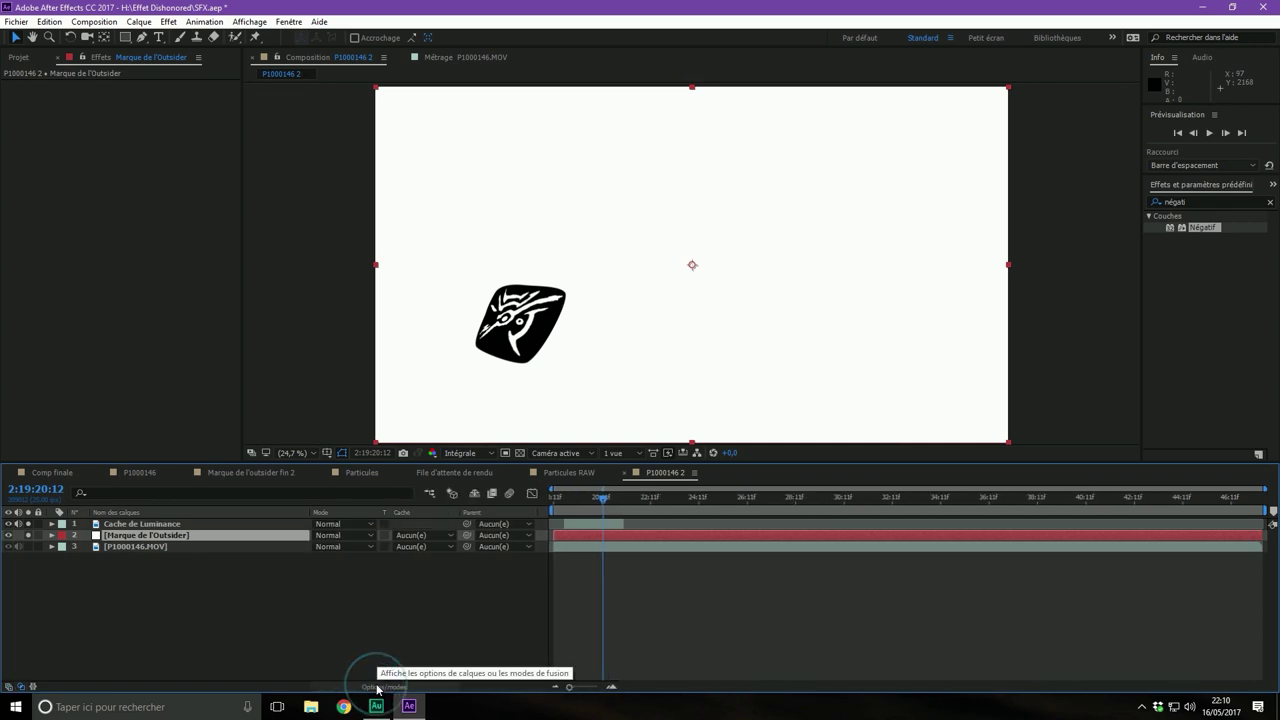
# Set Marque de l'Outsider's TrkMat to Luma Matte 'Cache de Luminance' and unsolo layer 1
pyautogui.click(419, 537)
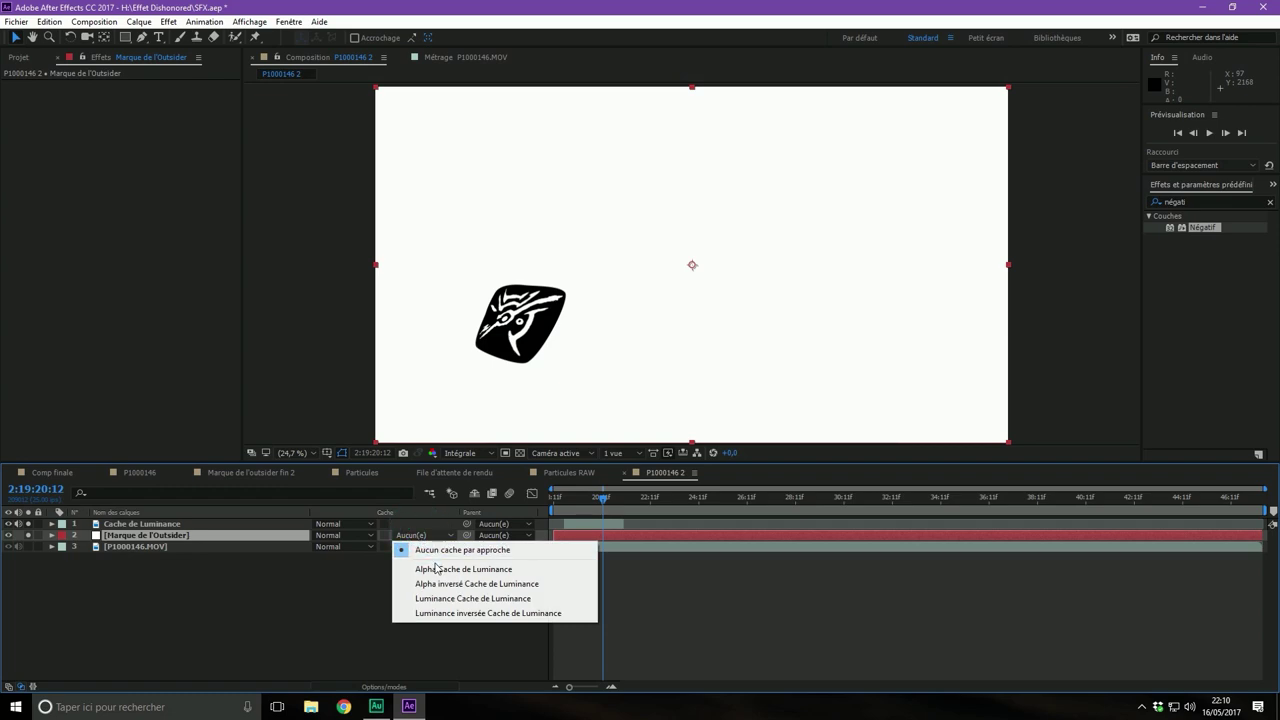
pyautogui.click(490, 600)
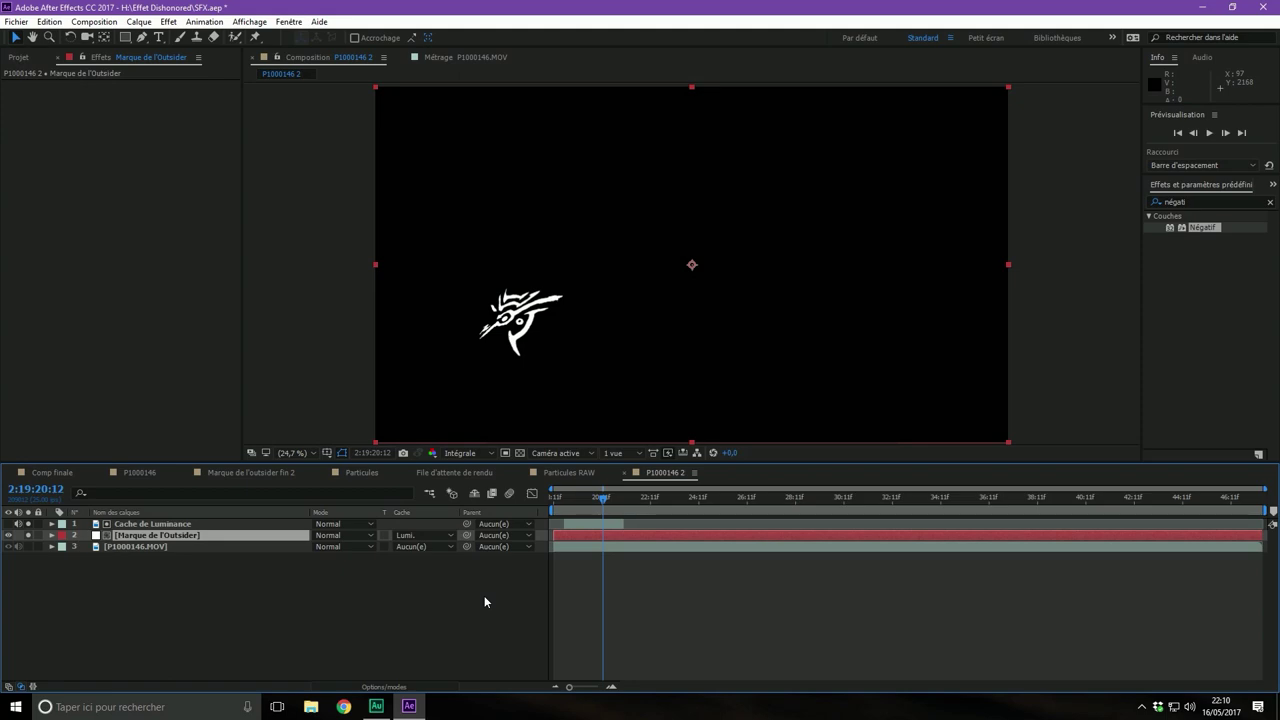
pyautogui.click(158, 532)
pyautogui.click(158, 524)
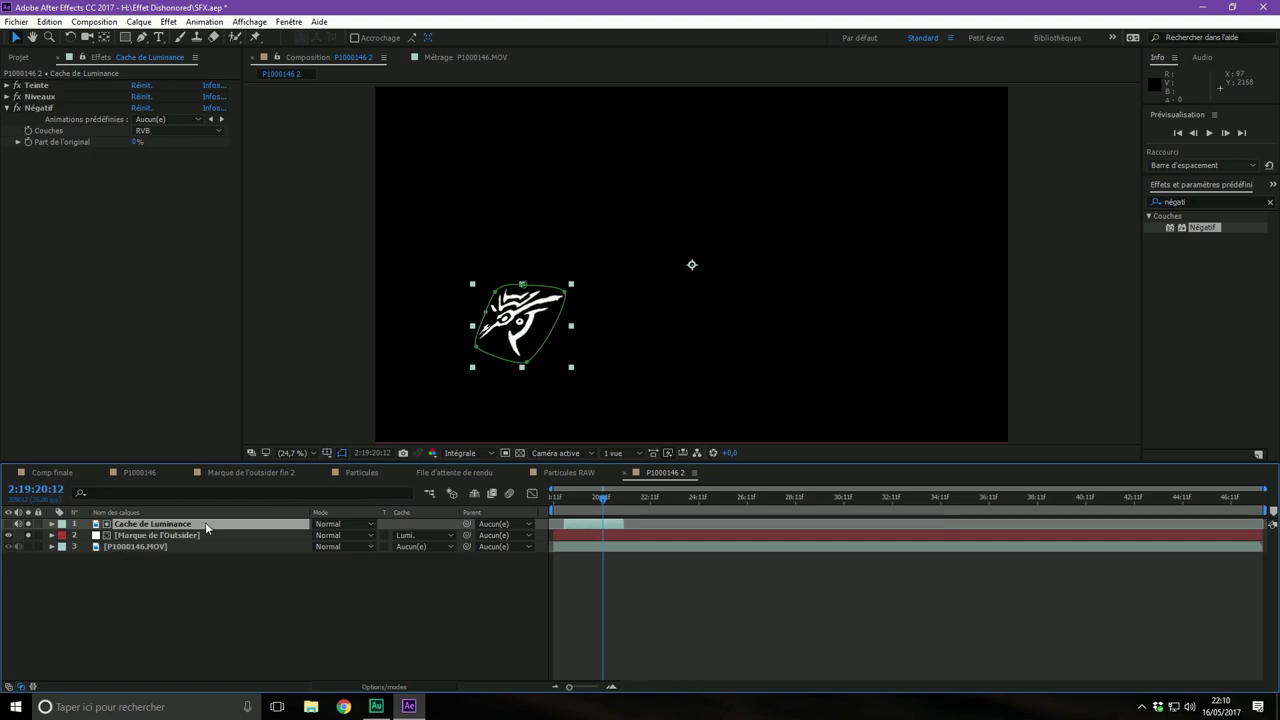
pyautogui.click(158, 537)
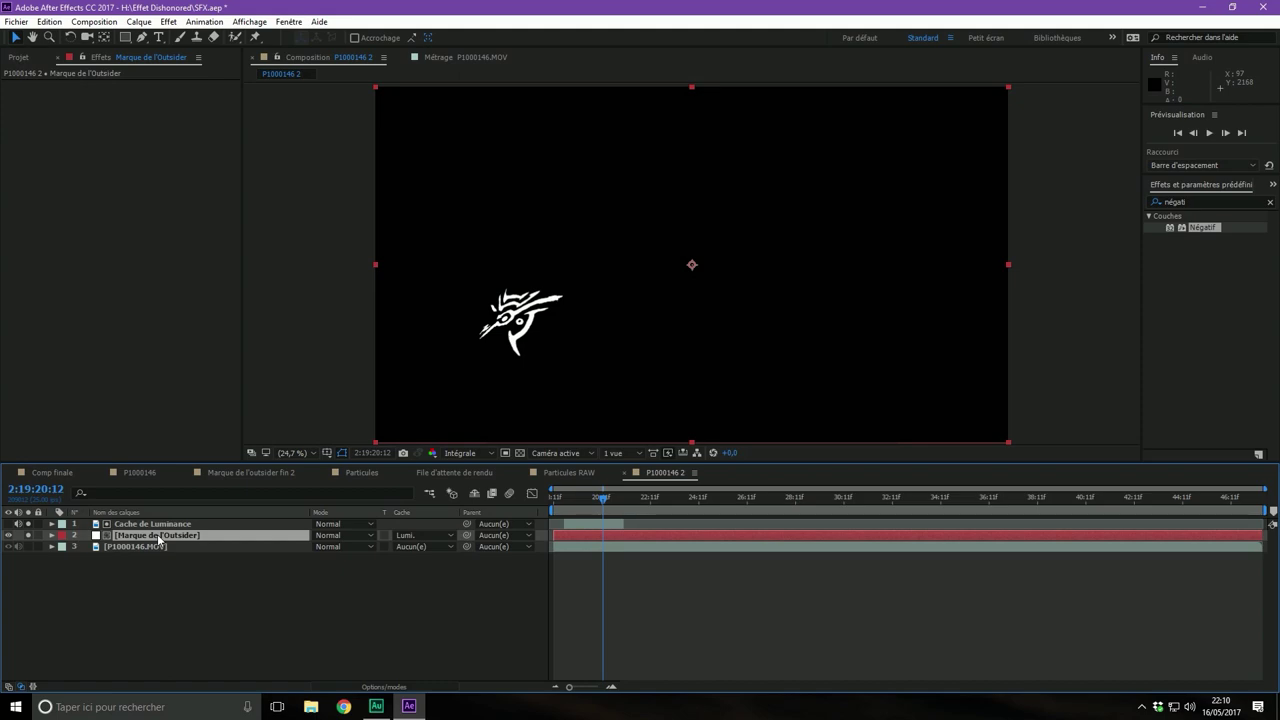
pyautogui.click(28, 536)
# Turn off layer 2's solo, preview the shot, and park the playhead at 2:19:20:09
pyautogui.click(29, 536)
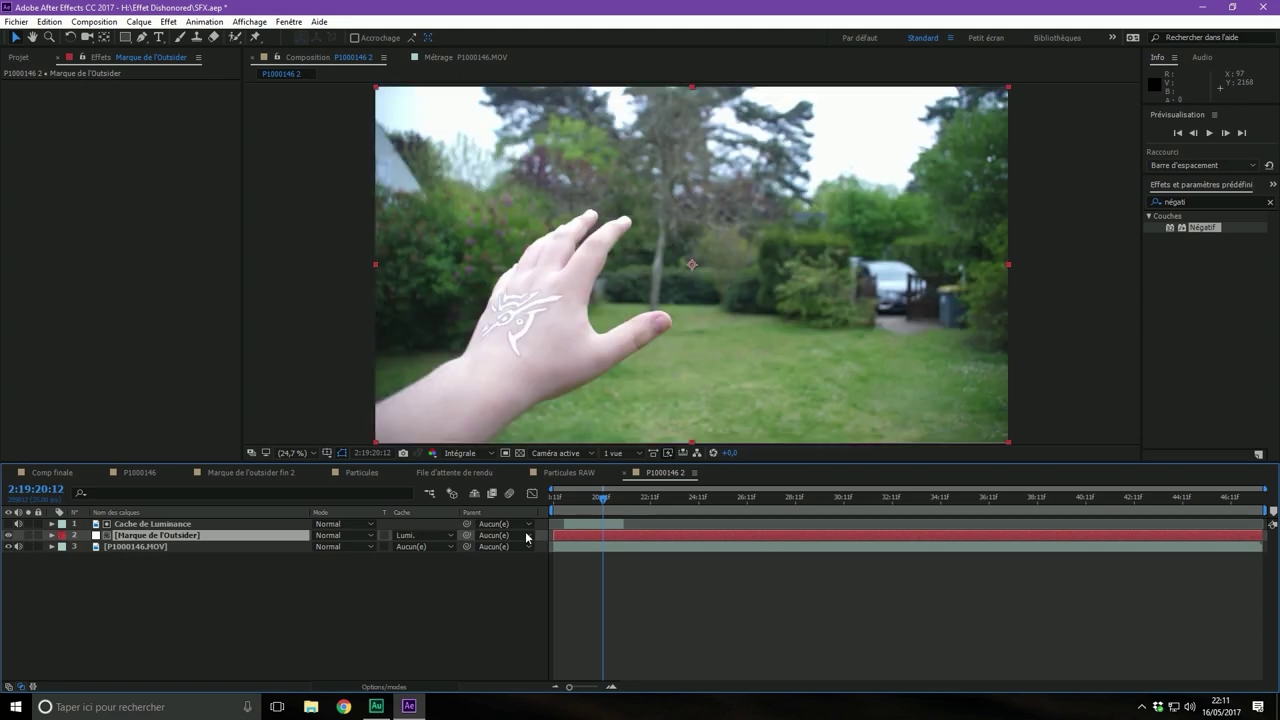
pyautogui.moveTo(598, 497); pyautogui.dragTo(573, 498)
pyautogui.press('space')
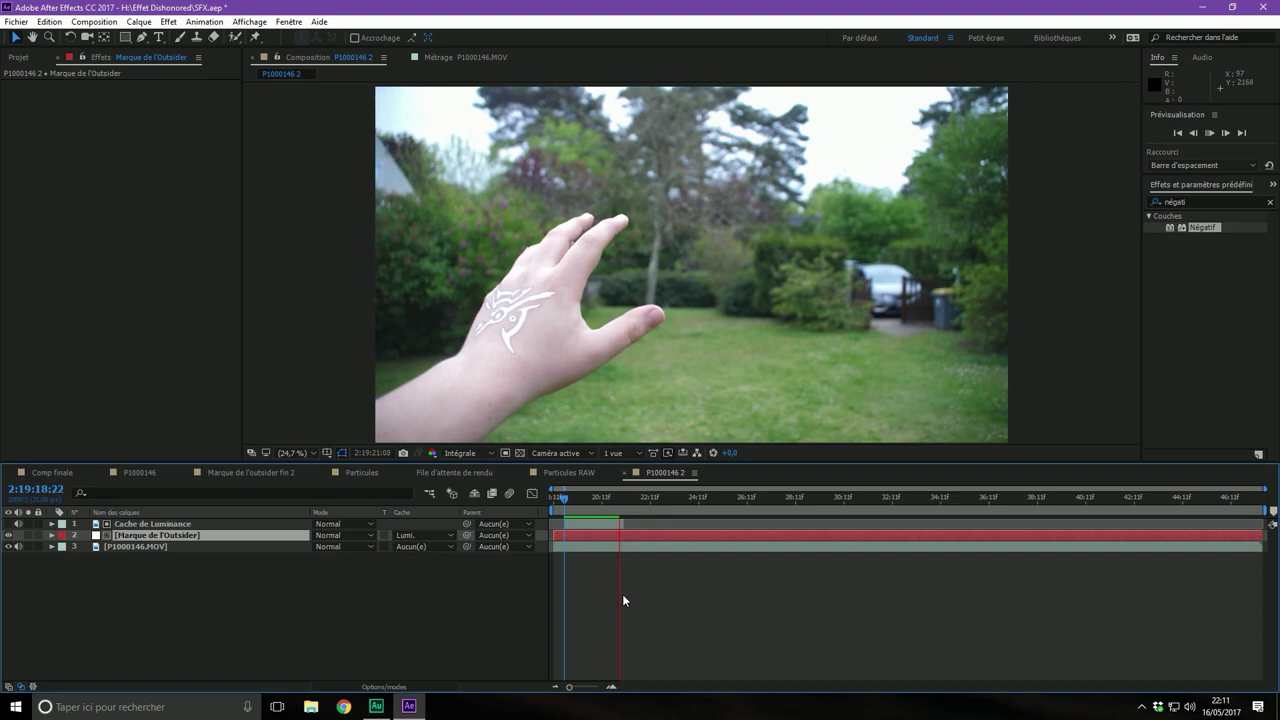
pyautogui.press('space')
pyautogui.moveTo(577, 494); pyautogui.dragTo(599, 492)
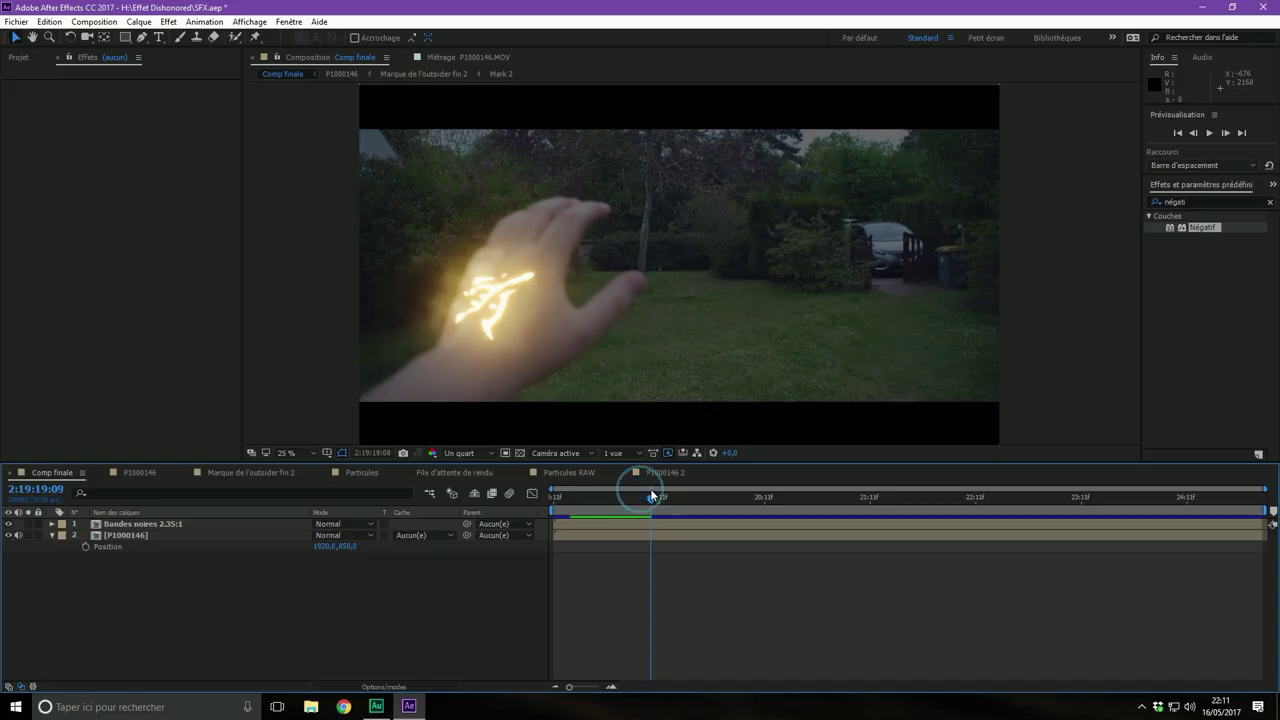
# Scrub through Comp finale and play a preview of the orange-gold glowing mark
pyautogui.moveTo(650, 488); pyautogui.dragTo(758, 488)
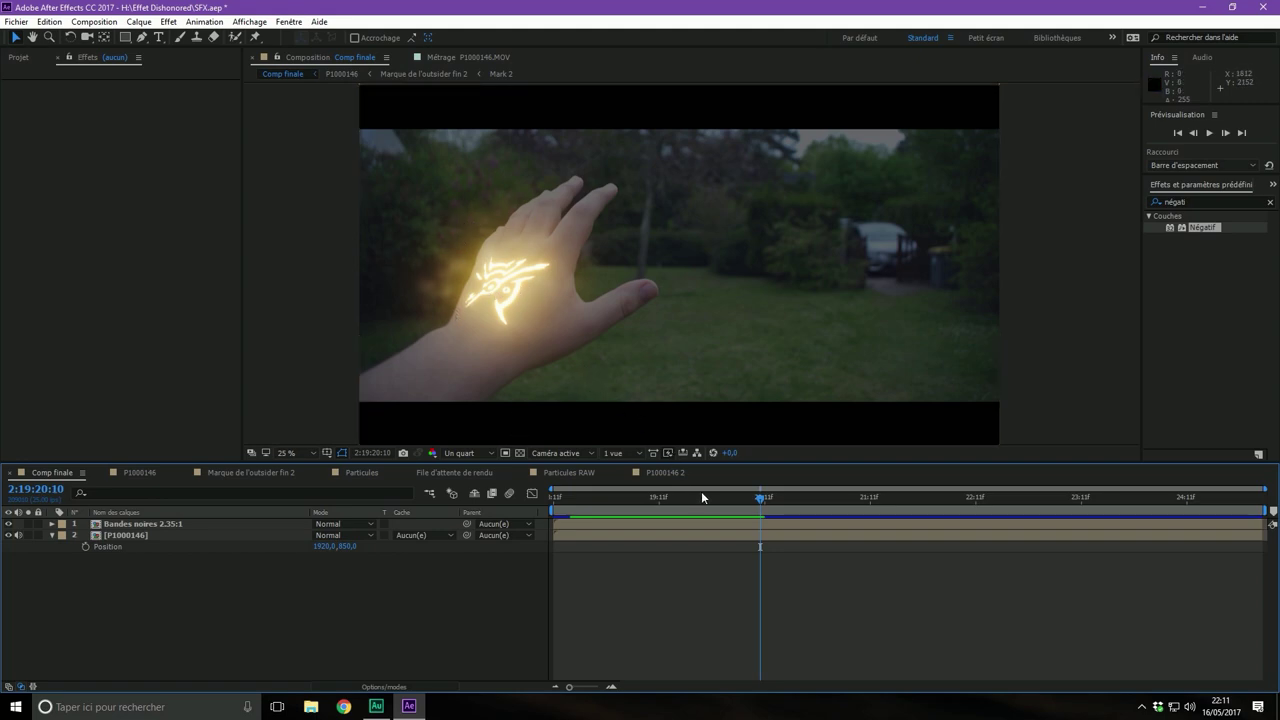
pyautogui.moveTo(701, 491); pyautogui.dragTo(608, 491)
pyautogui.press('space')
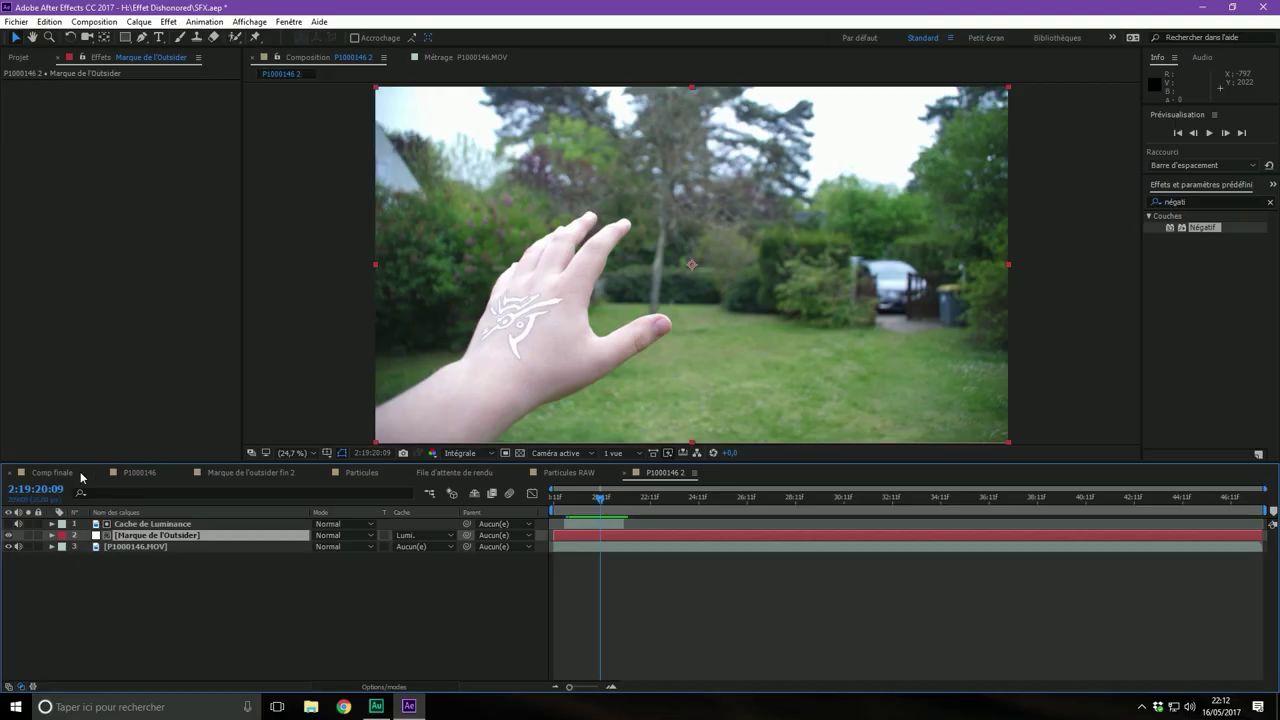
pyautogui.click(66, 476)
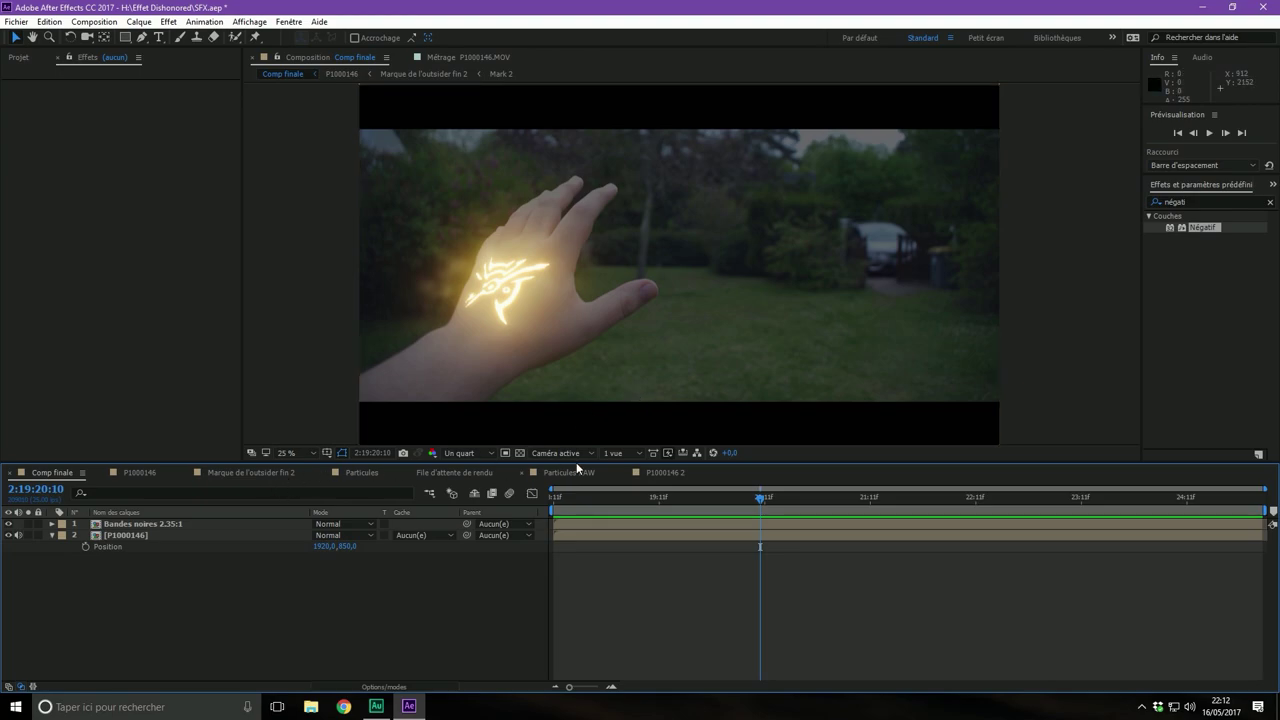
# In P1000146 2, trim the Marque de l'Outsider solid's in and out points to match Cache de Luminance
pyautogui.click(660, 472)
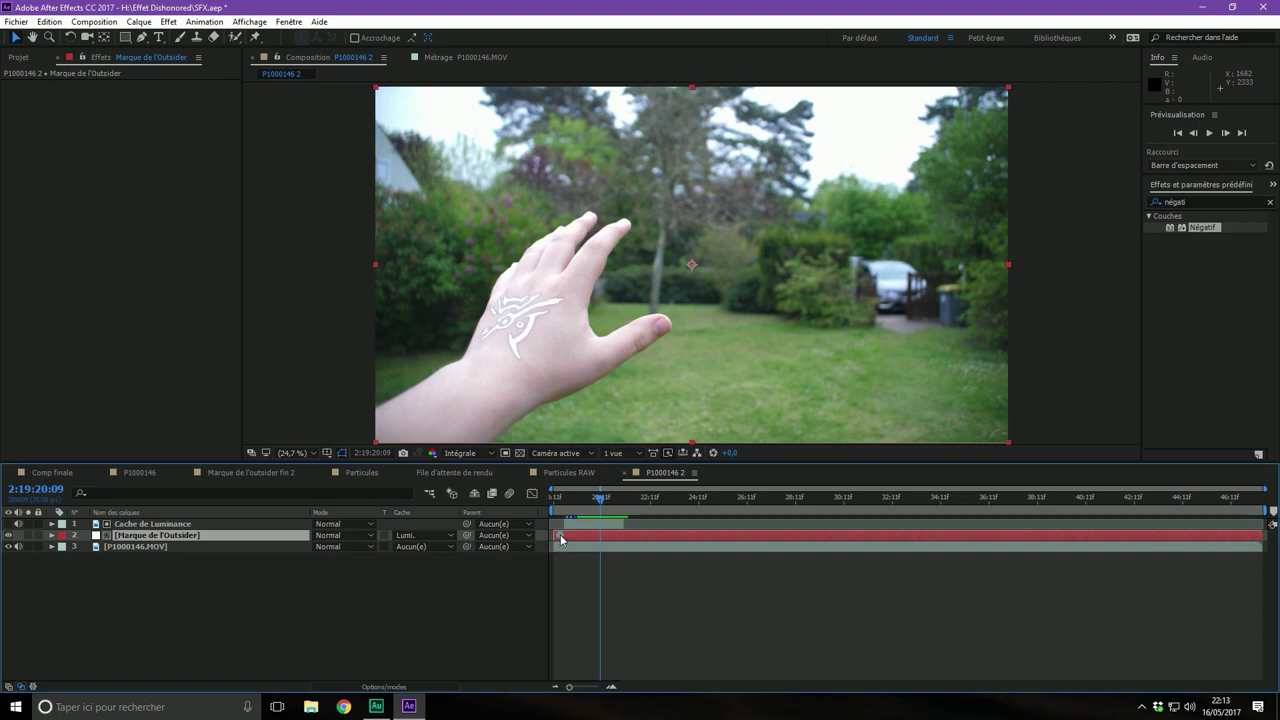
pyautogui.moveTo(561, 540); pyautogui.dragTo(565, 540)
pyautogui.moveTo(1259, 536); pyautogui.dragTo(624, 540)
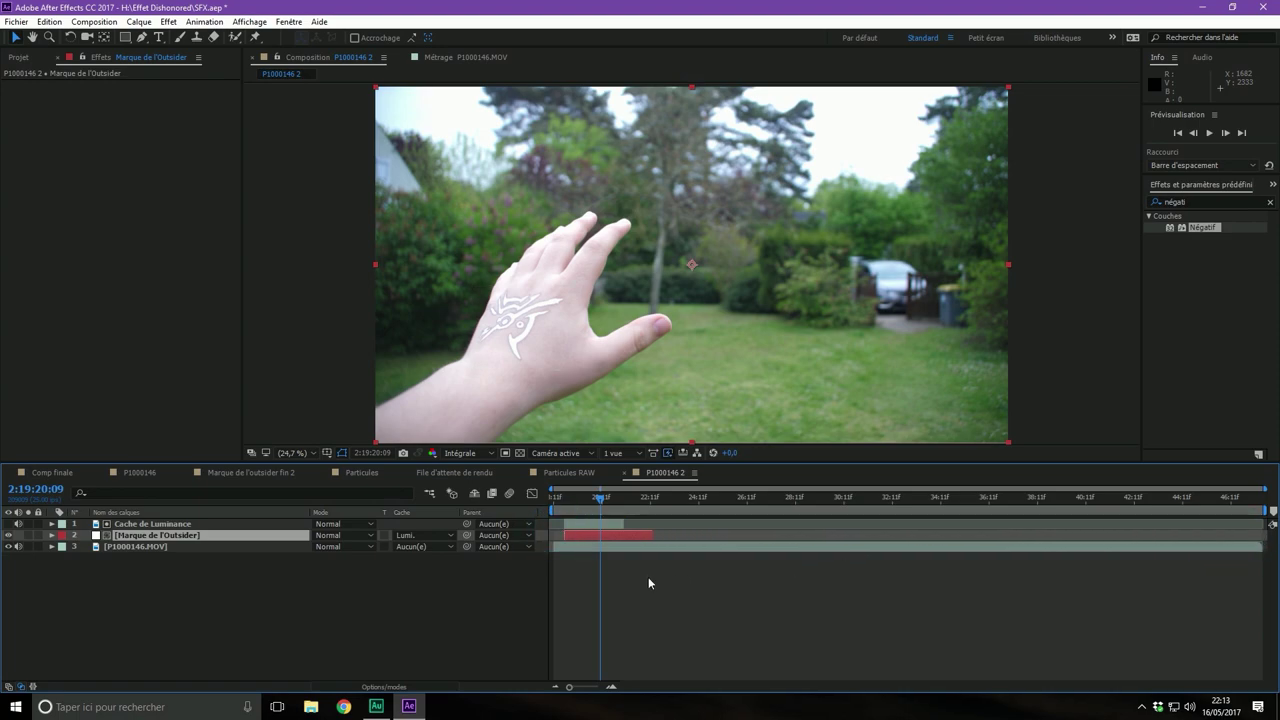
# Select both the Marque de l'Outsider and Cache de Luminance layers
pyautogui.click(157, 524)
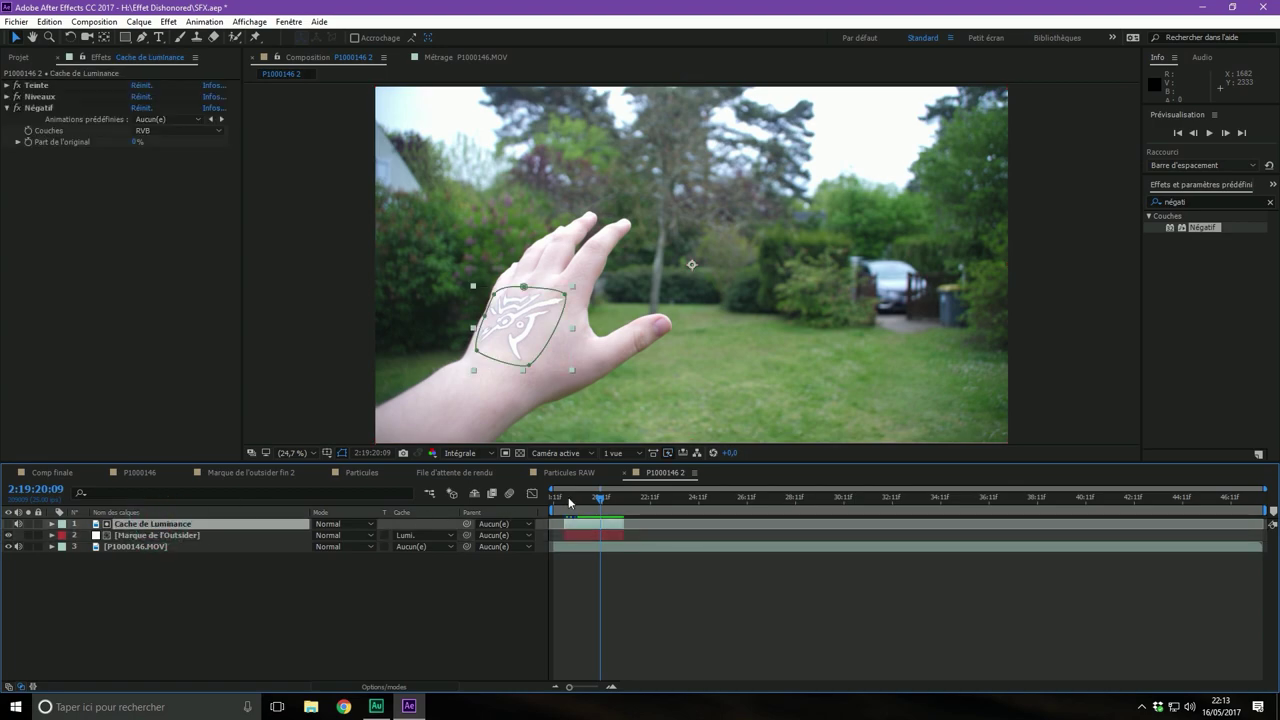
pyautogui.click(306, 587)
pyautogui.click(161, 536)
pyautogui.keyDown('ctrl'); pyautogui.click(157, 524); pyautogui.keyUp('ctrl')
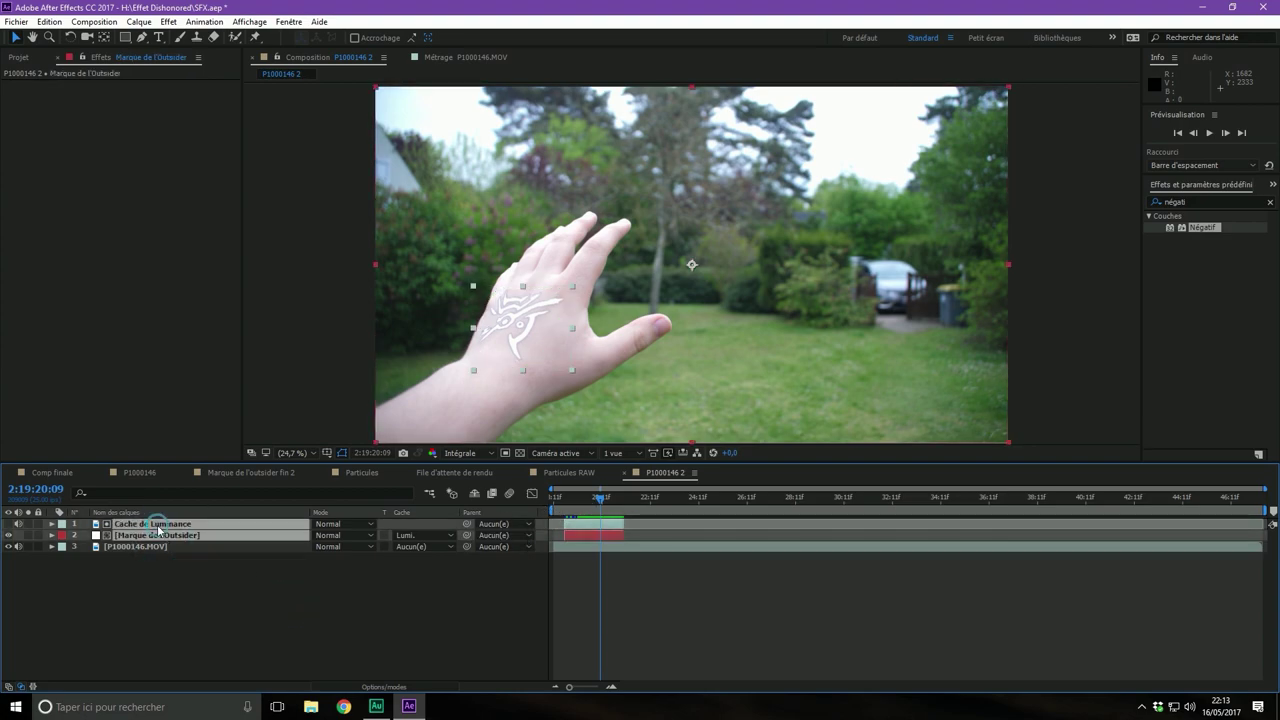
# Precompose both layers as 'Marque de l'Outsider', moving all attributes and fitting the duration to the layers
pyautogui.rightClick(158, 529)
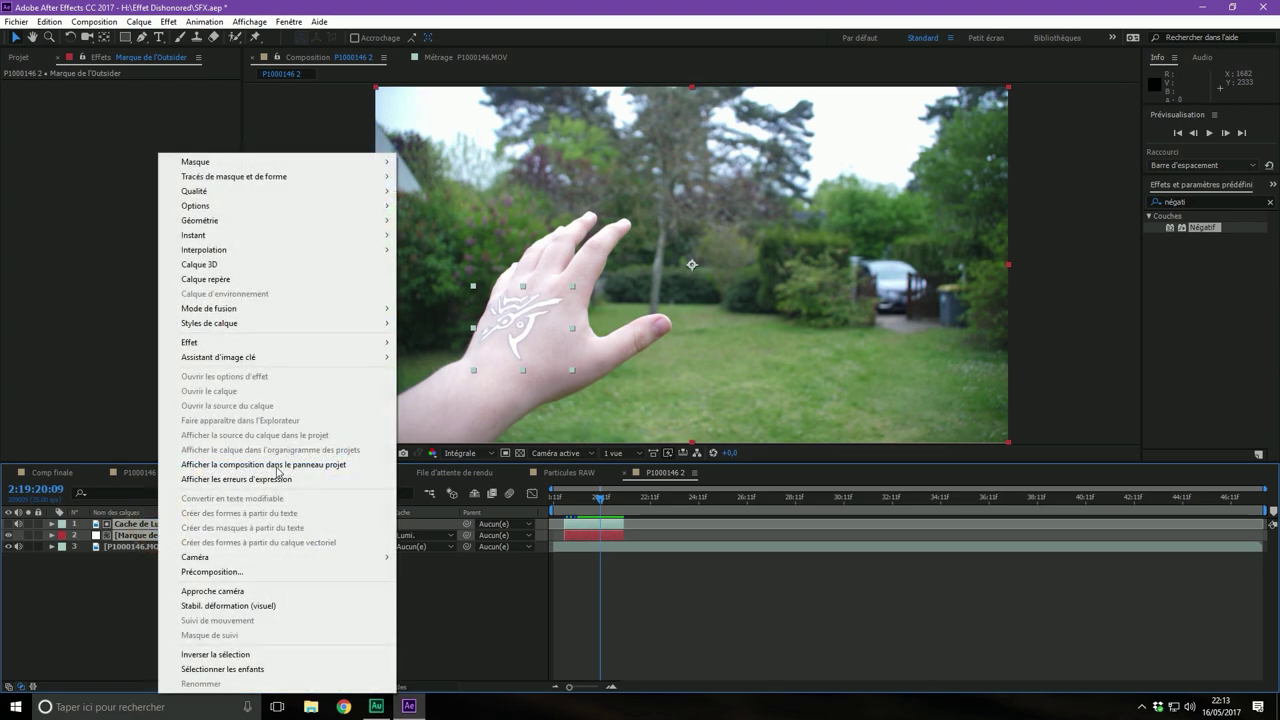
pyautogui.click(248, 571)
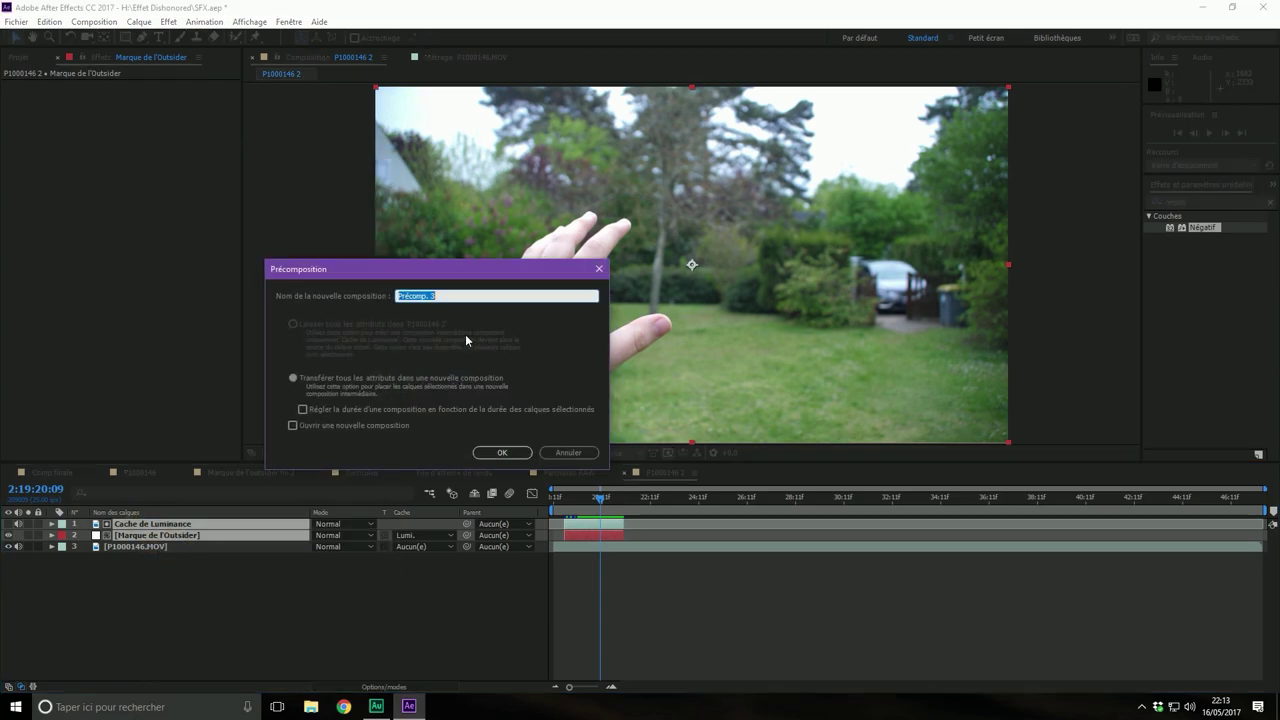
pyautogui.write("Marque de l'Outsider")
pyautogui.click(380, 378)
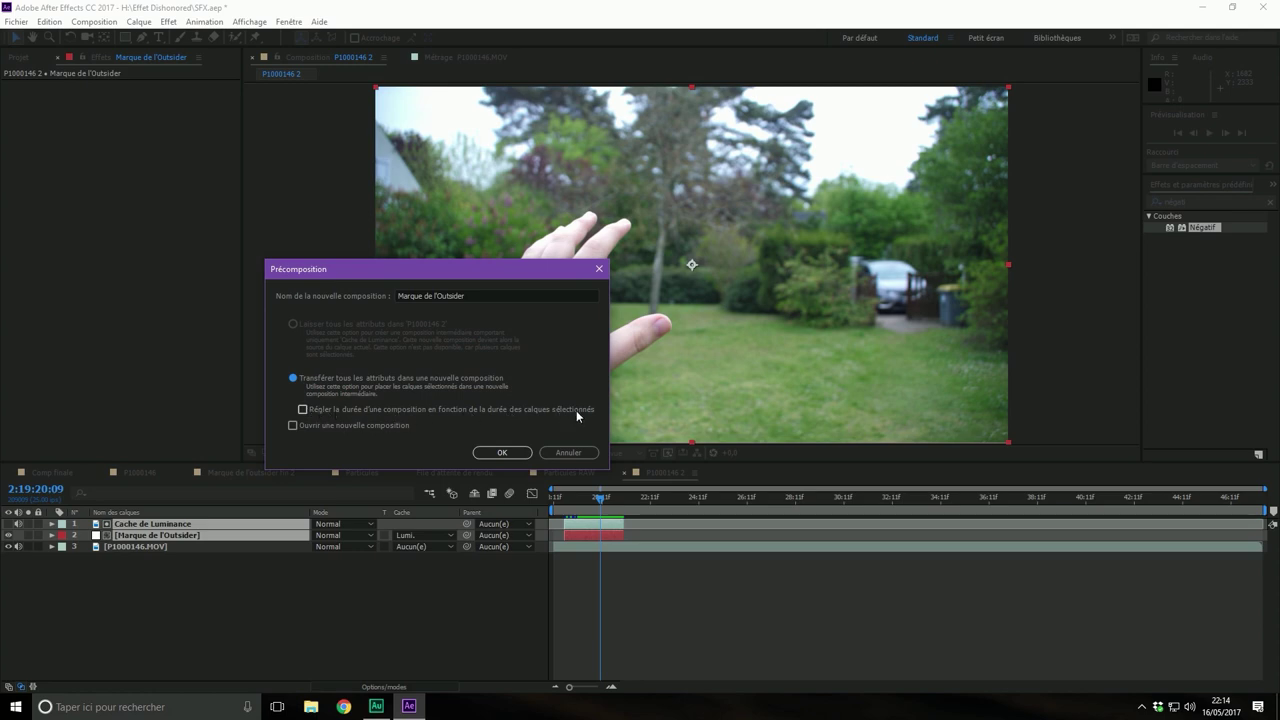
pyautogui.click(350, 405)
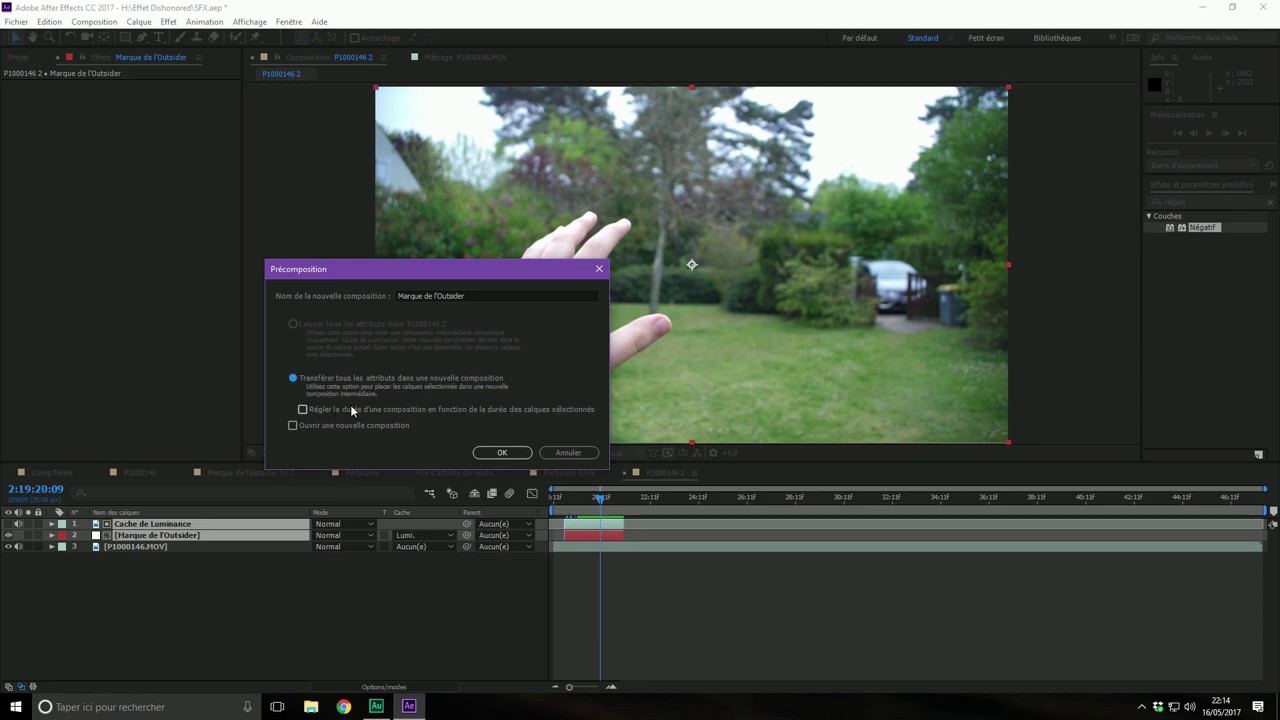
pyautogui.click(495, 452)
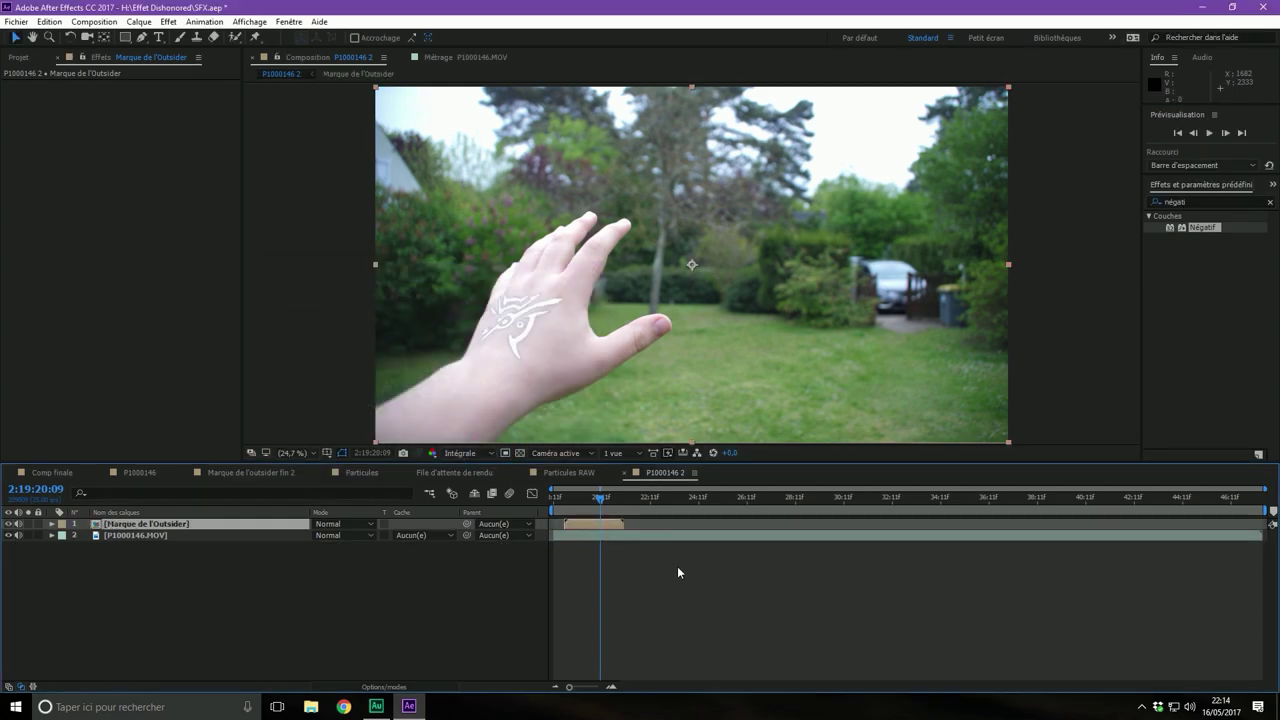
pyautogui.click(575, 497)
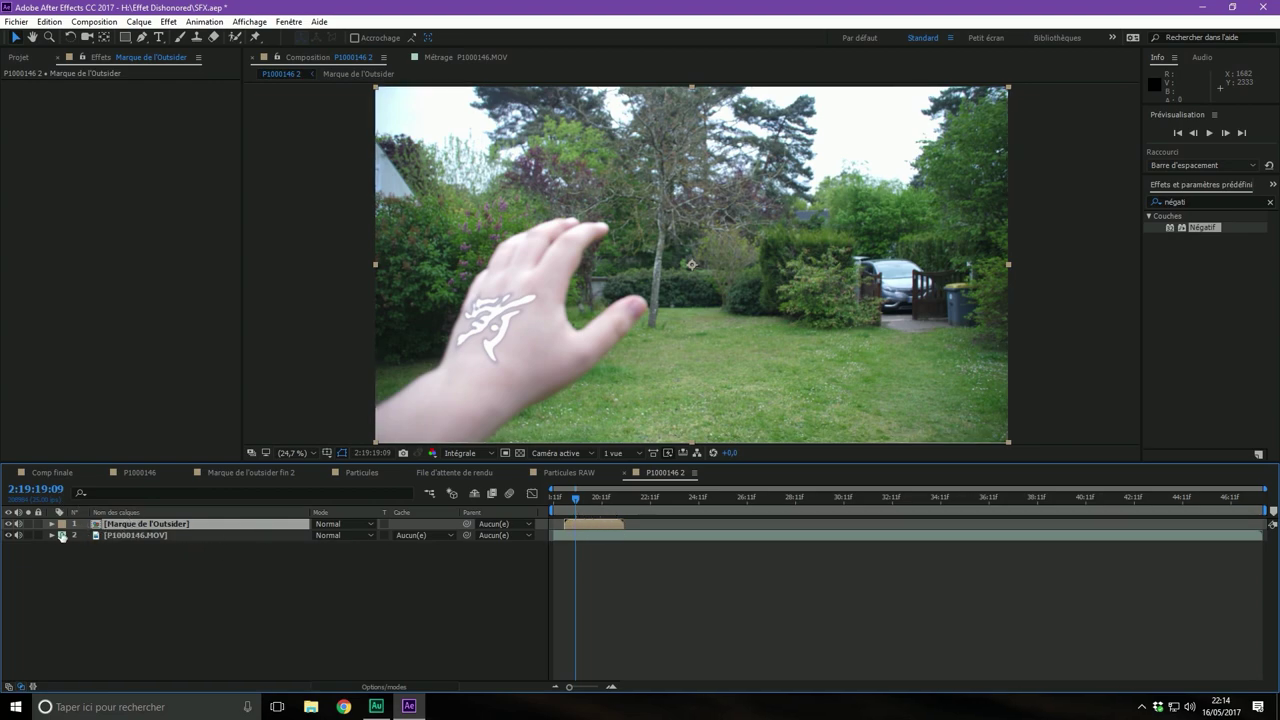
pyautogui.click(8, 524)
pyautogui.click(8, 524)
pyautogui.click(8, 524)
pyautogui.click(8, 524)
pyautogui.moveTo(576, 498)
pyautogui.mouseDown()
pyautogui.moveTo(605, 523)
pyautogui.moveTo(570, 524)
pyautogui.moveTo(566, 495)
pyautogui.mouseUp()
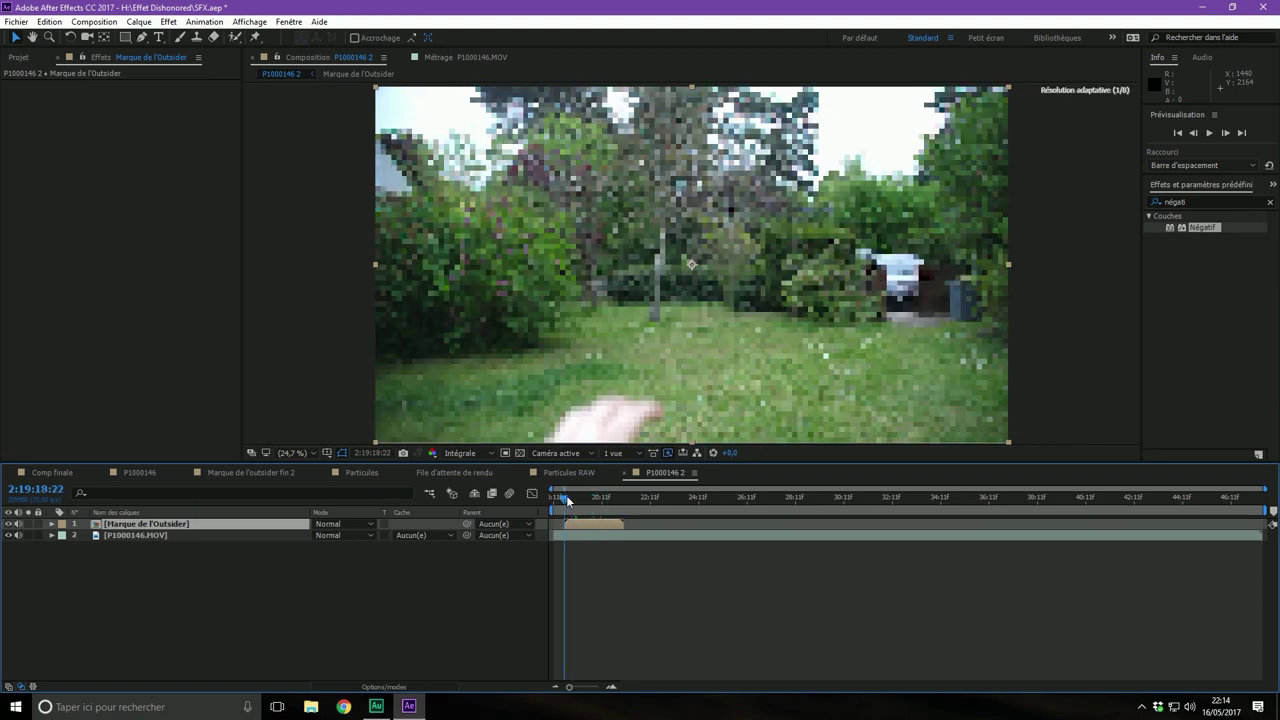
pyautogui.click(593, 497)
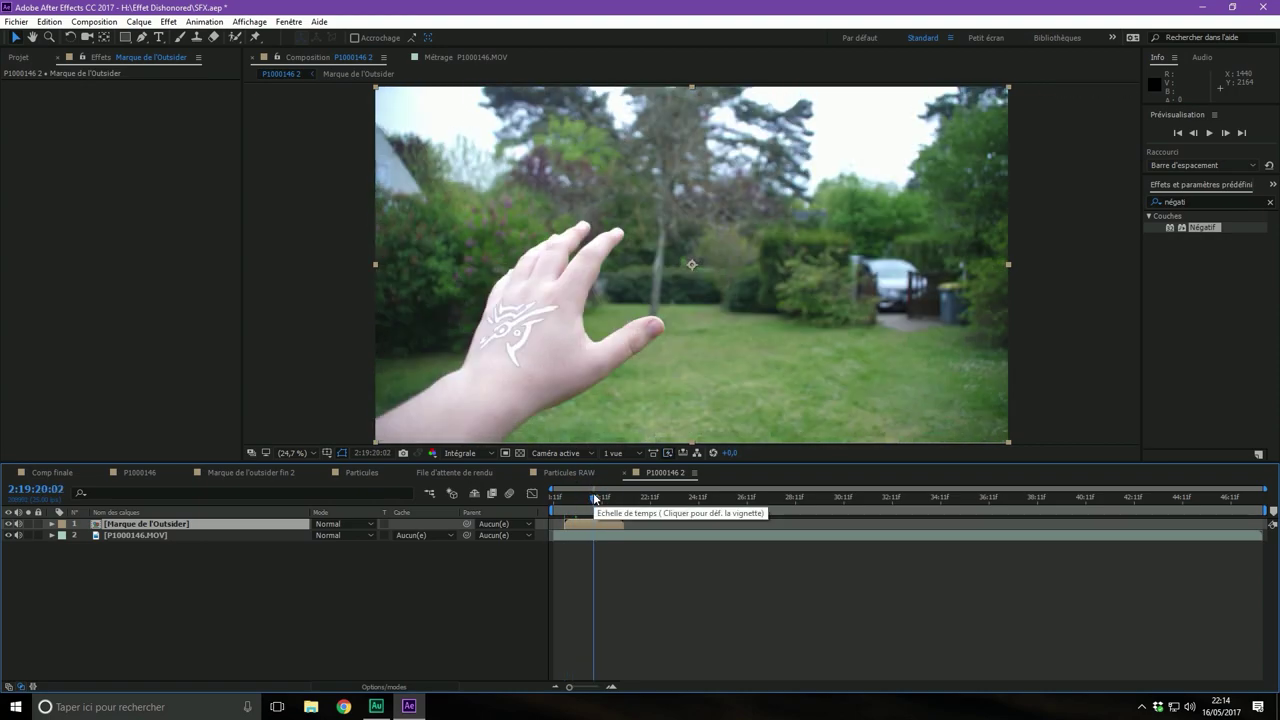
# Search 'Lueur' in Effects & Presets and apply Lueur diffuse to the Marque de l'Outsider layer
pyautogui.click(1270, 201)
pyautogui.write('Lueur')
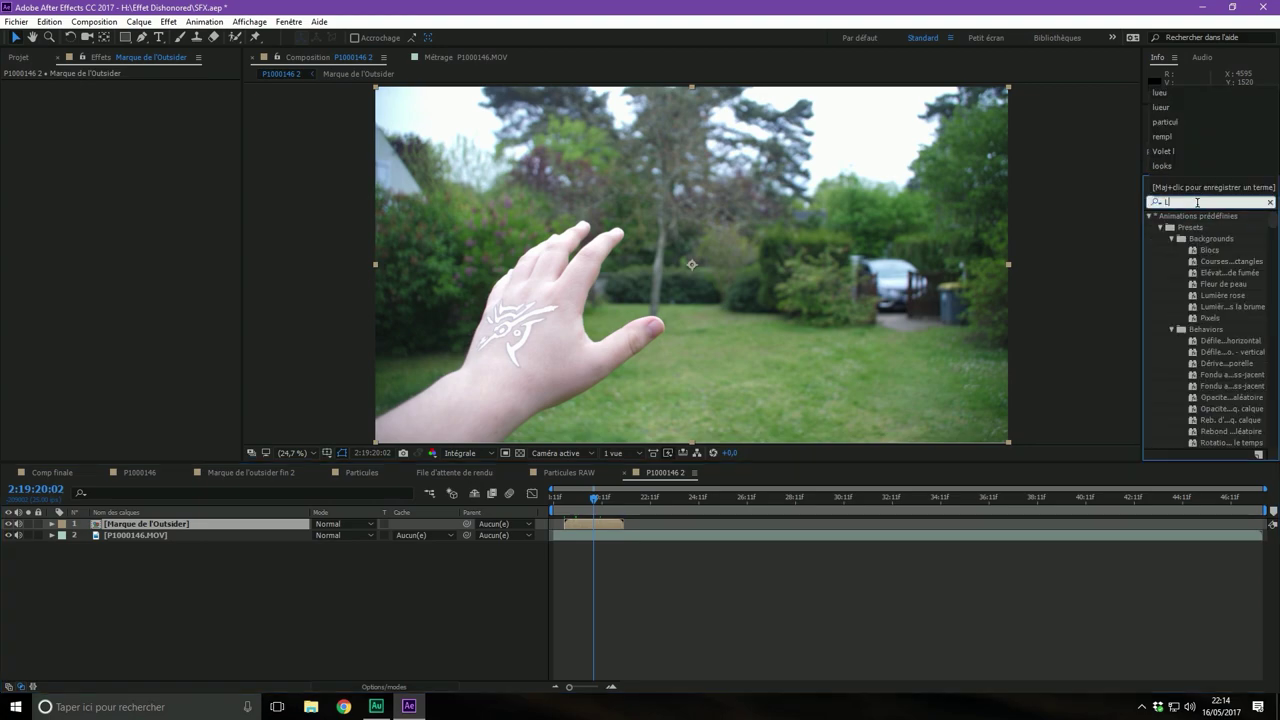
pyautogui.click(1213, 273)
pyautogui.moveTo(1213, 273); pyautogui.dragTo(130, 524)
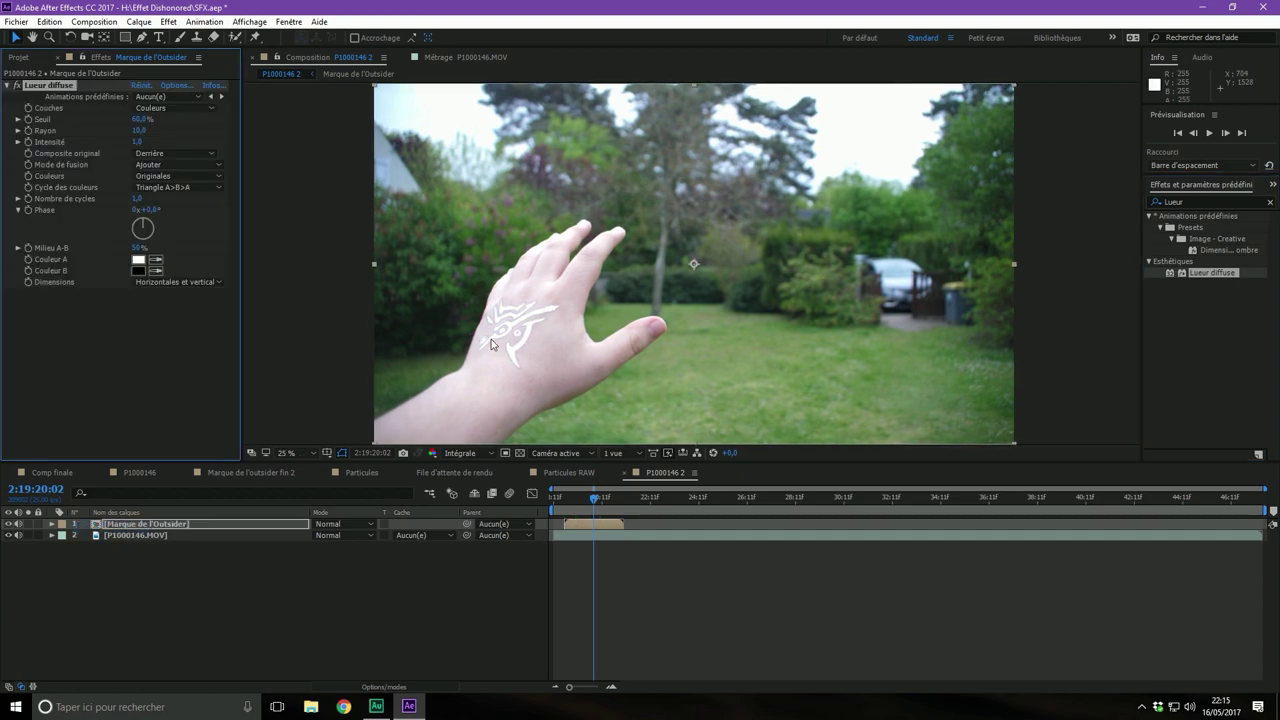
pyautogui.scroll(4, 487, 346)
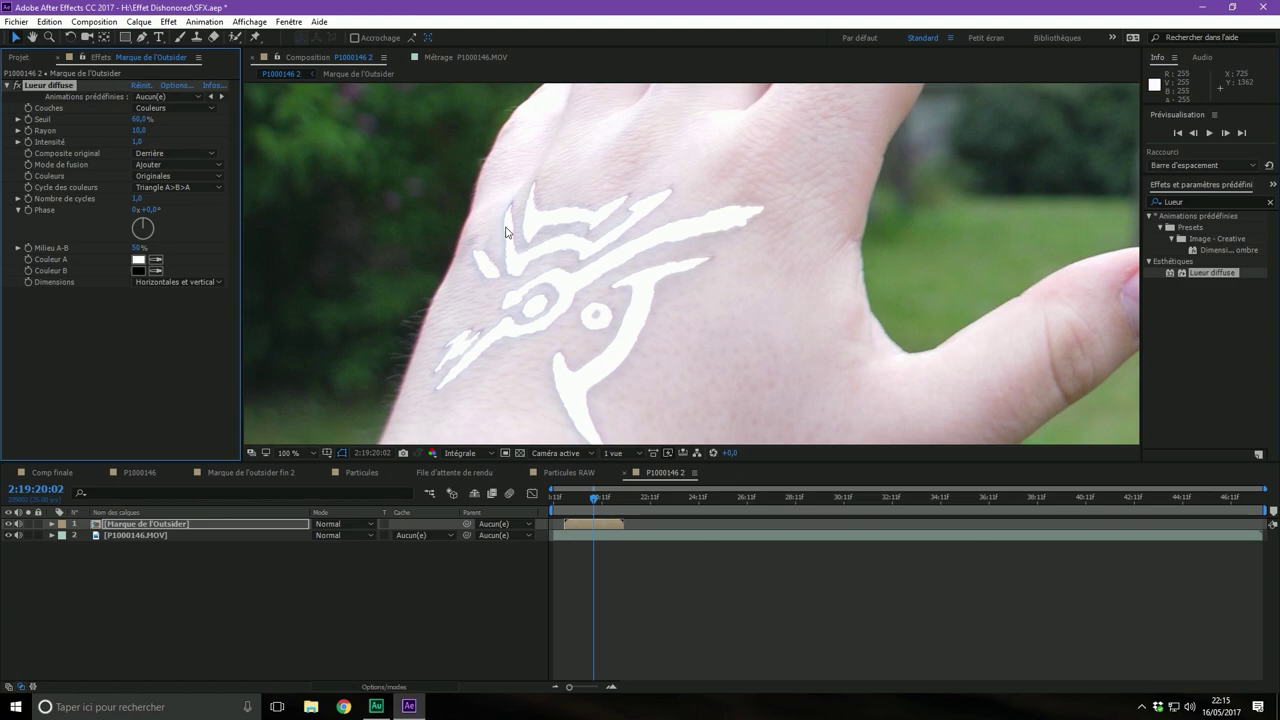
pyautogui.scroll(-4, 507, 233)
pyautogui.scroll(2, 505, 232)
pyautogui.scroll(2, 500, 245)
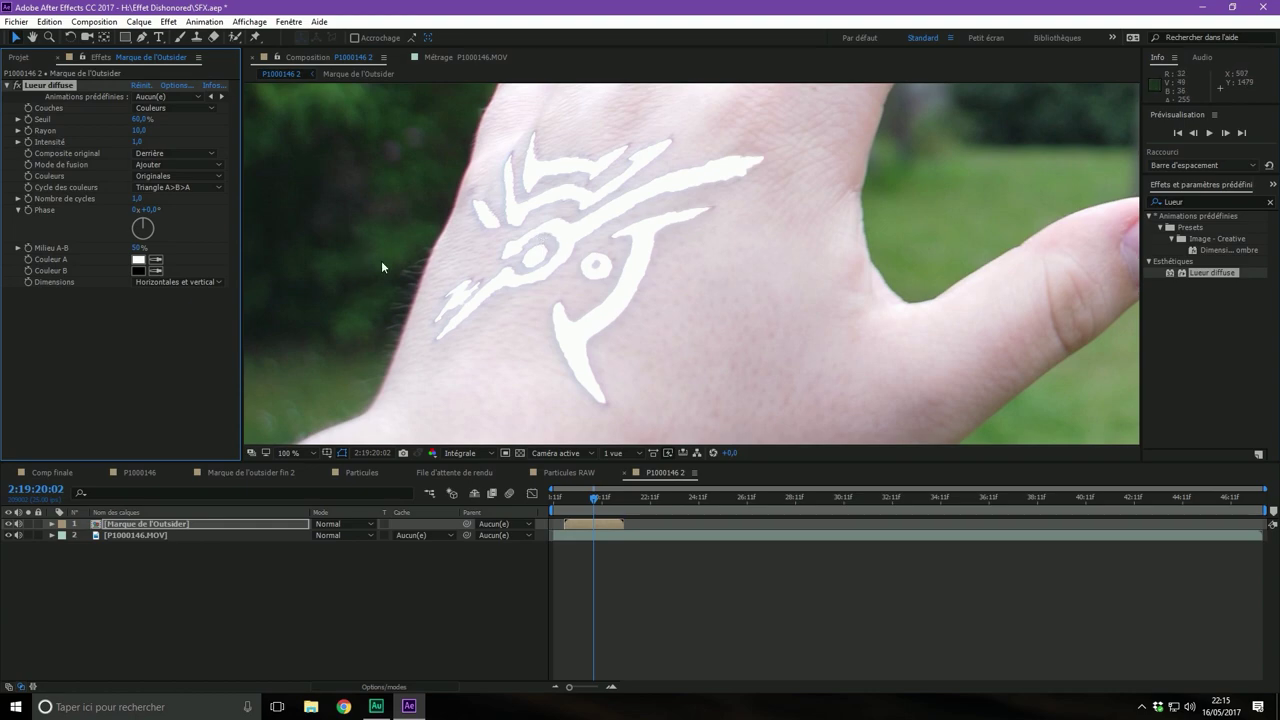
pyautogui.scroll(-2, 757, 334)
pyautogui.scroll(-2, 502, 300)
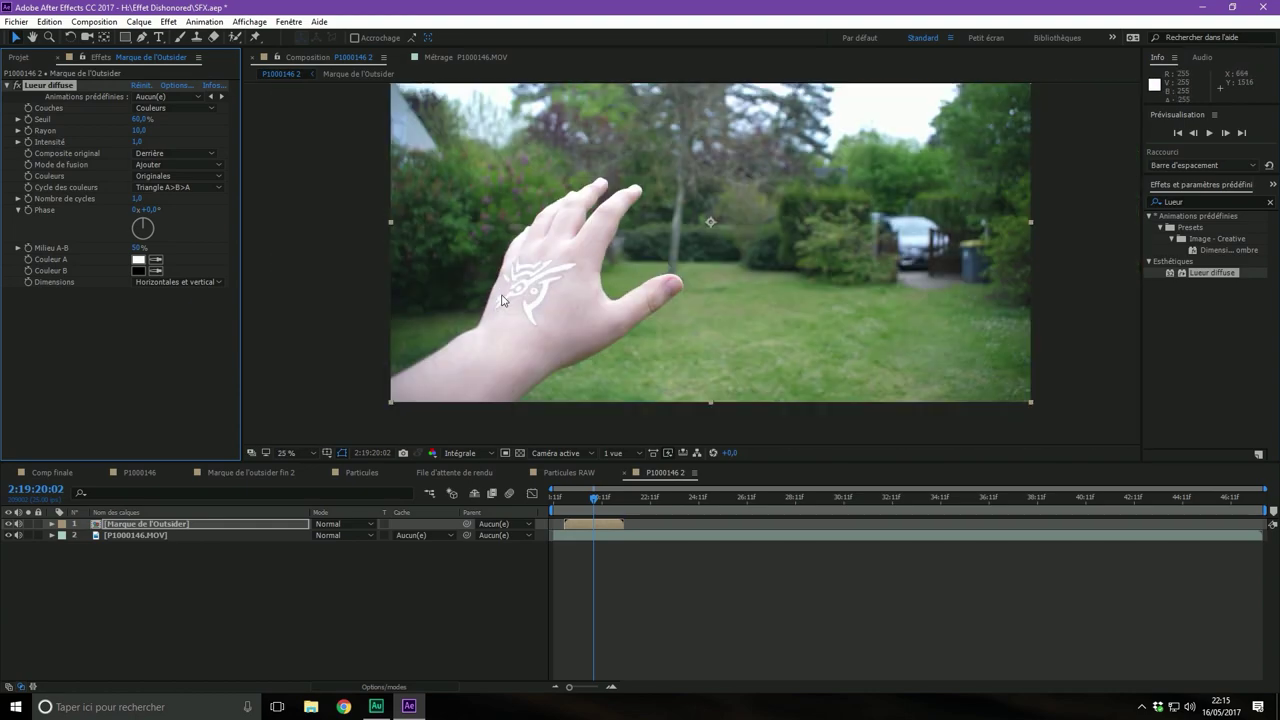
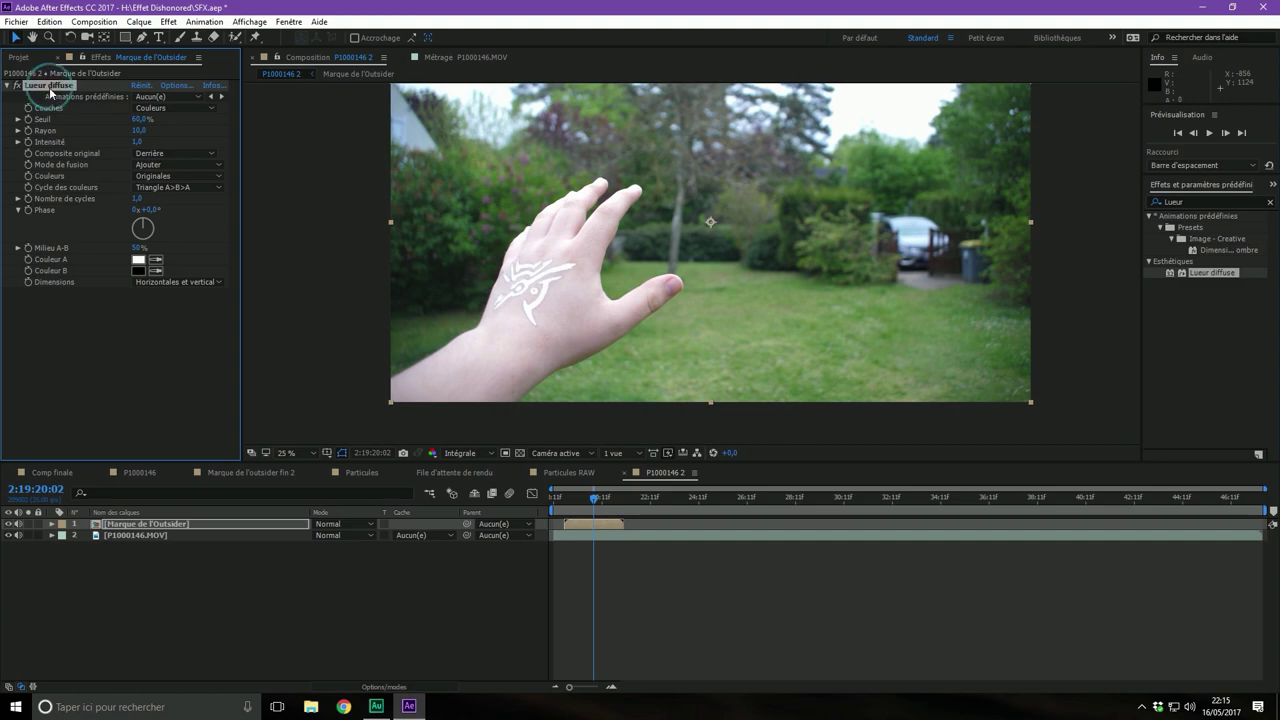
# Delete the Lueur diffuse glow from the Marque de l'Outsider layer
pyautogui.press('Delete')
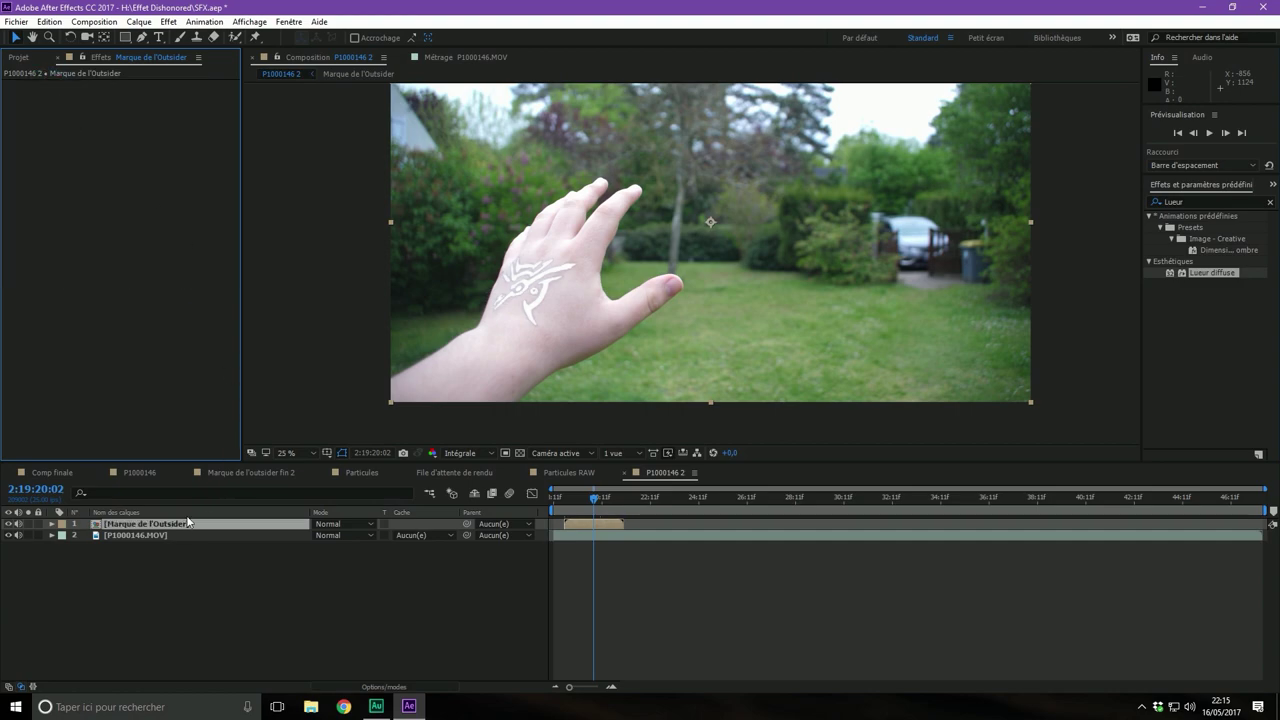
pyautogui.click(183, 522)
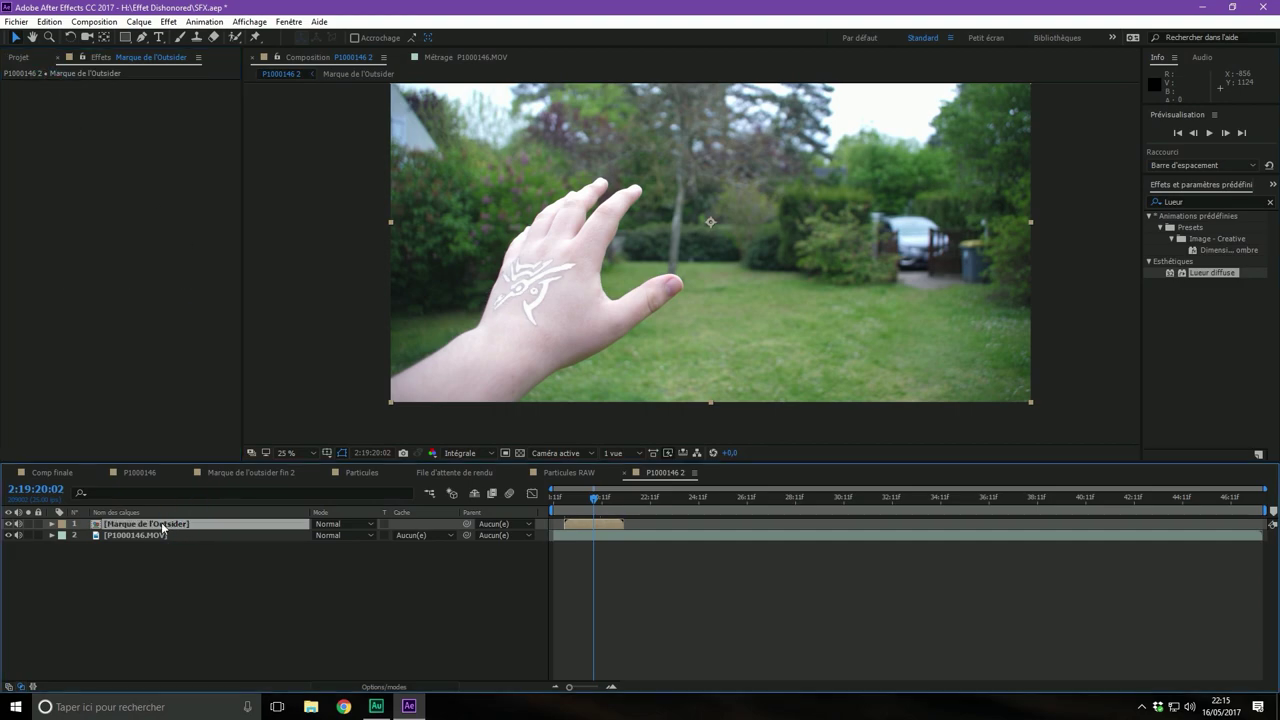
pyautogui.rightClick(163, 527)
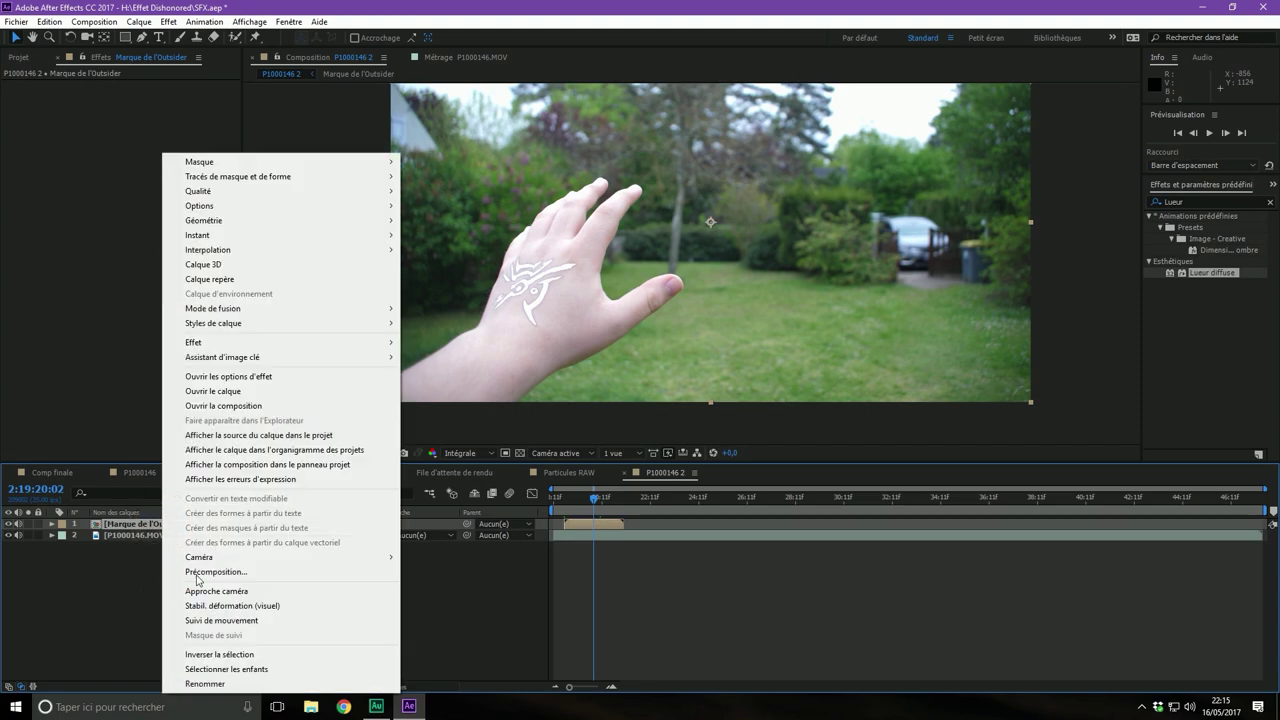
pyautogui.click(90, 602)
# Duplicate the Marque de l'Outsider layer with Ctrl+D
pyautogui.click(135, 525)
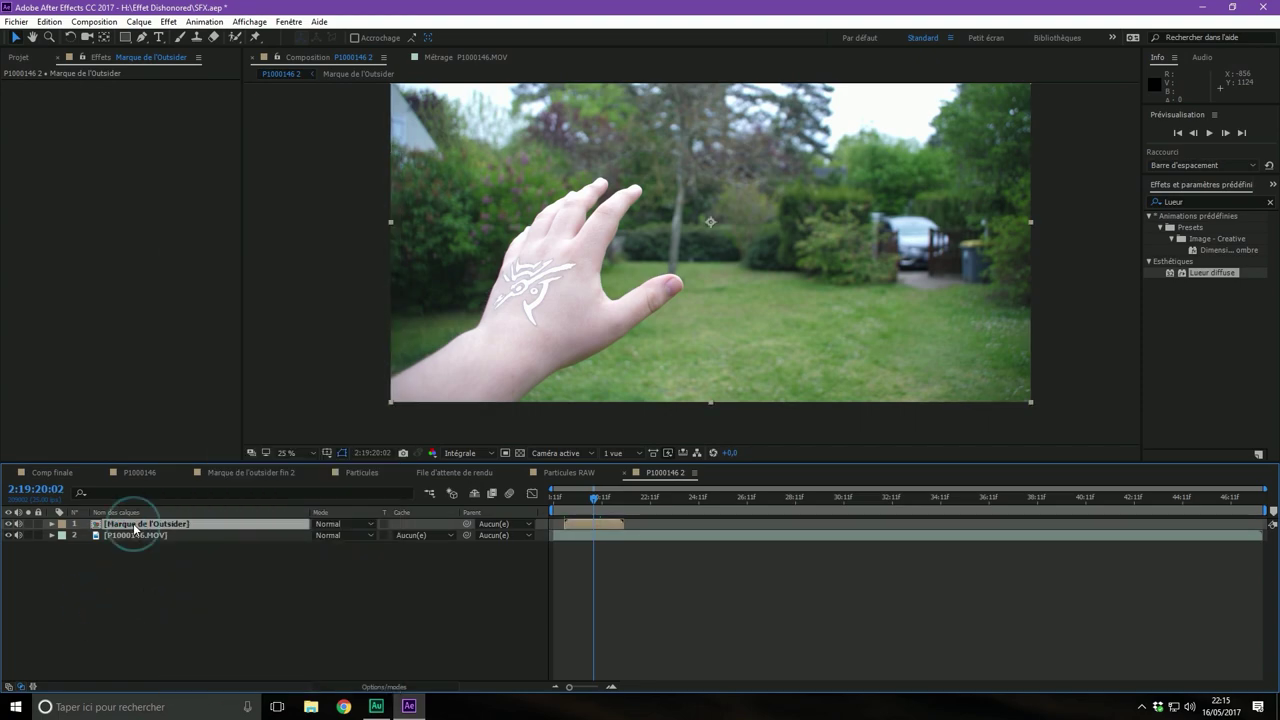
pyautogui.hotkey('ctrl', 'd')
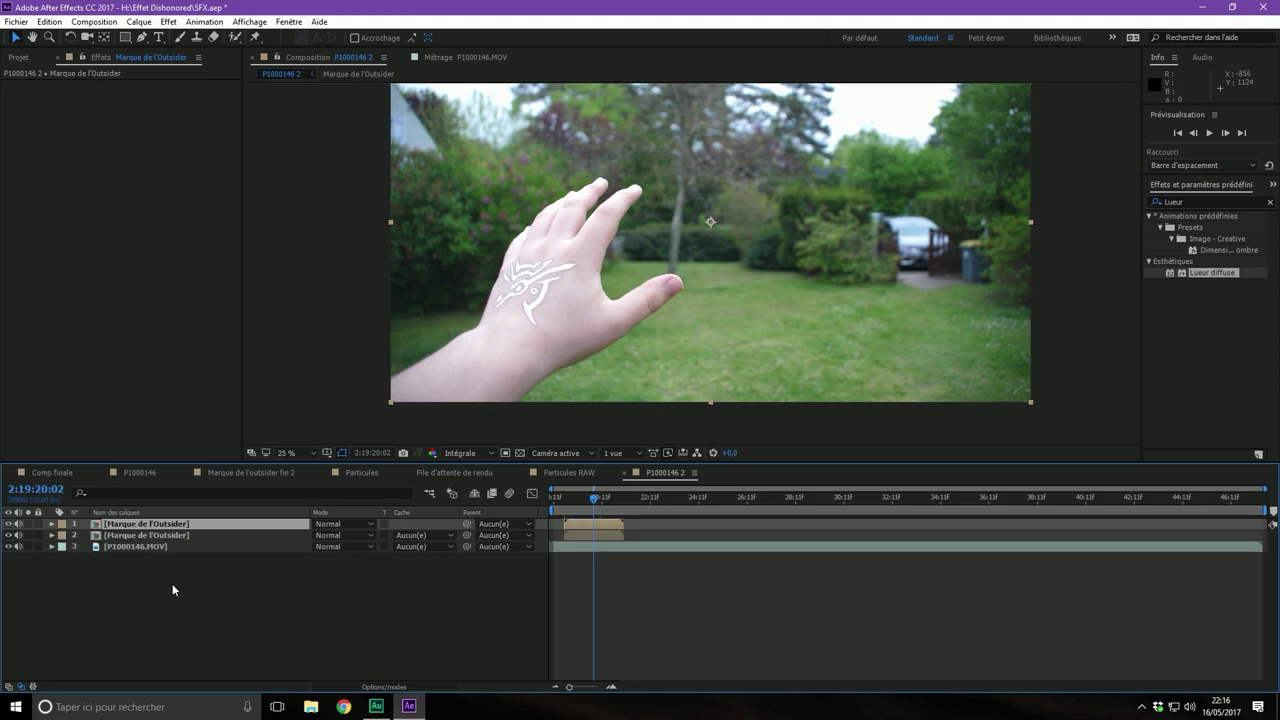
pyautogui.click(163, 526)
# Find Flou gaussien by searching 'flou ga' and apply it to the lower Marque de l'Outsider layer
pyautogui.hotkey('ctrl', '5')
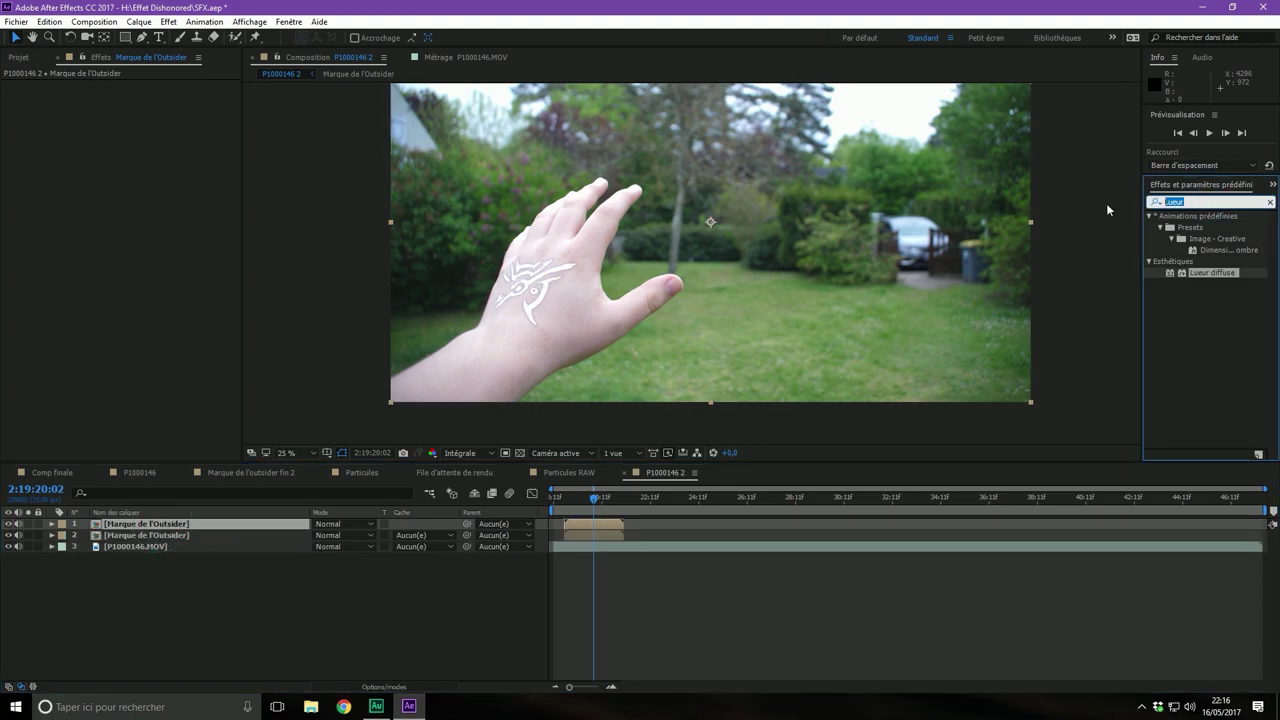
pyautogui.write('flou ga')
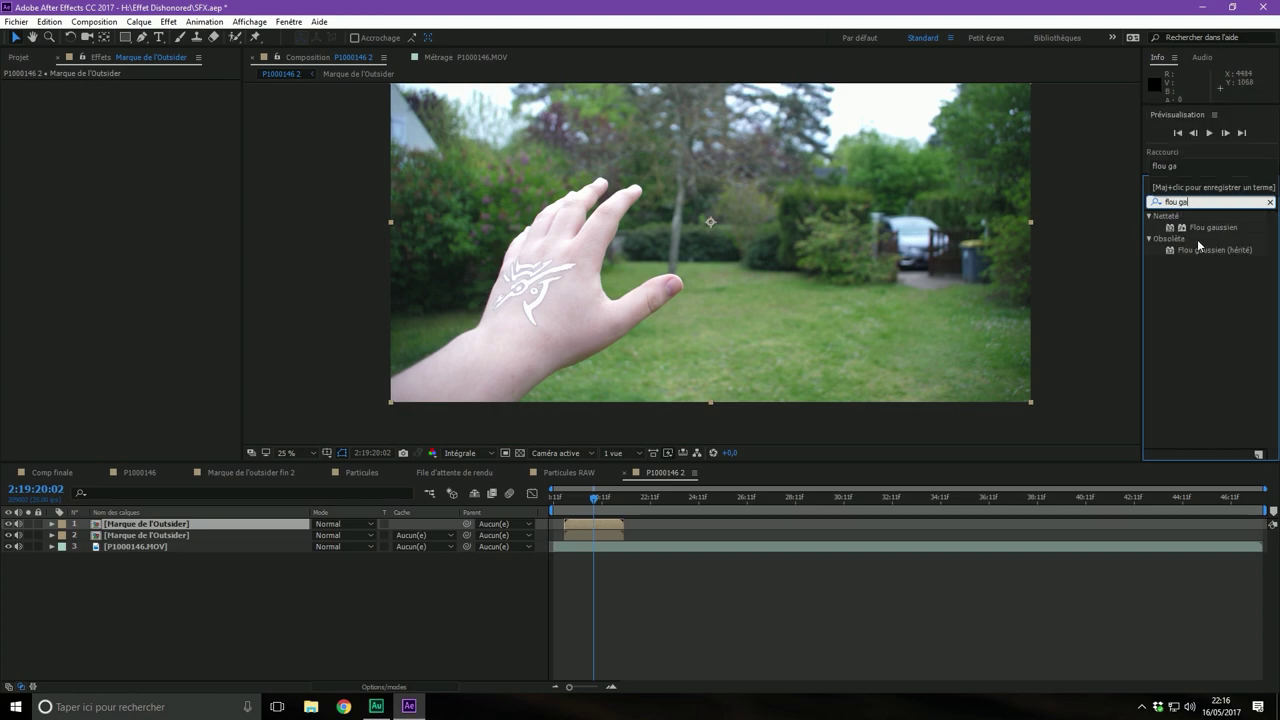
pyautogui.click(1212, 228)
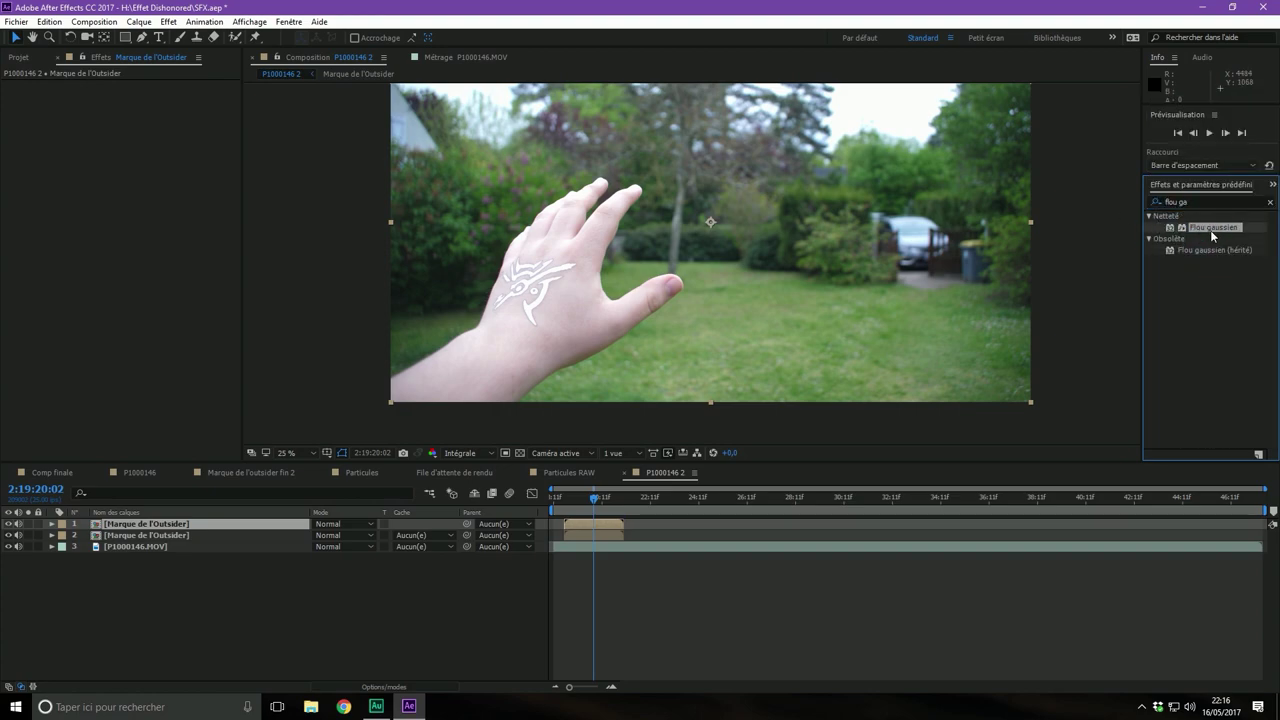
pyautogui.moveTo(1224, 232); pyautogui.dragTo(164, 539)
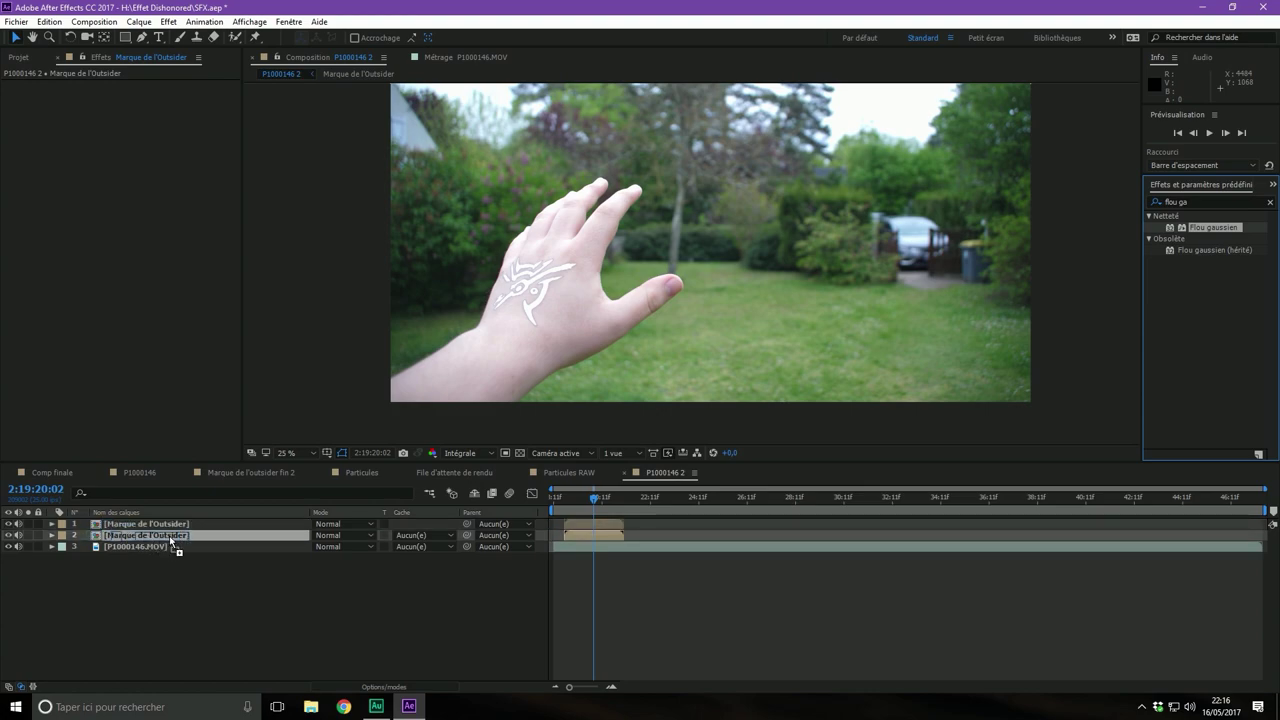
pyautogui.moveTo(171, 542); pyautogui.dragTo(169, 535)
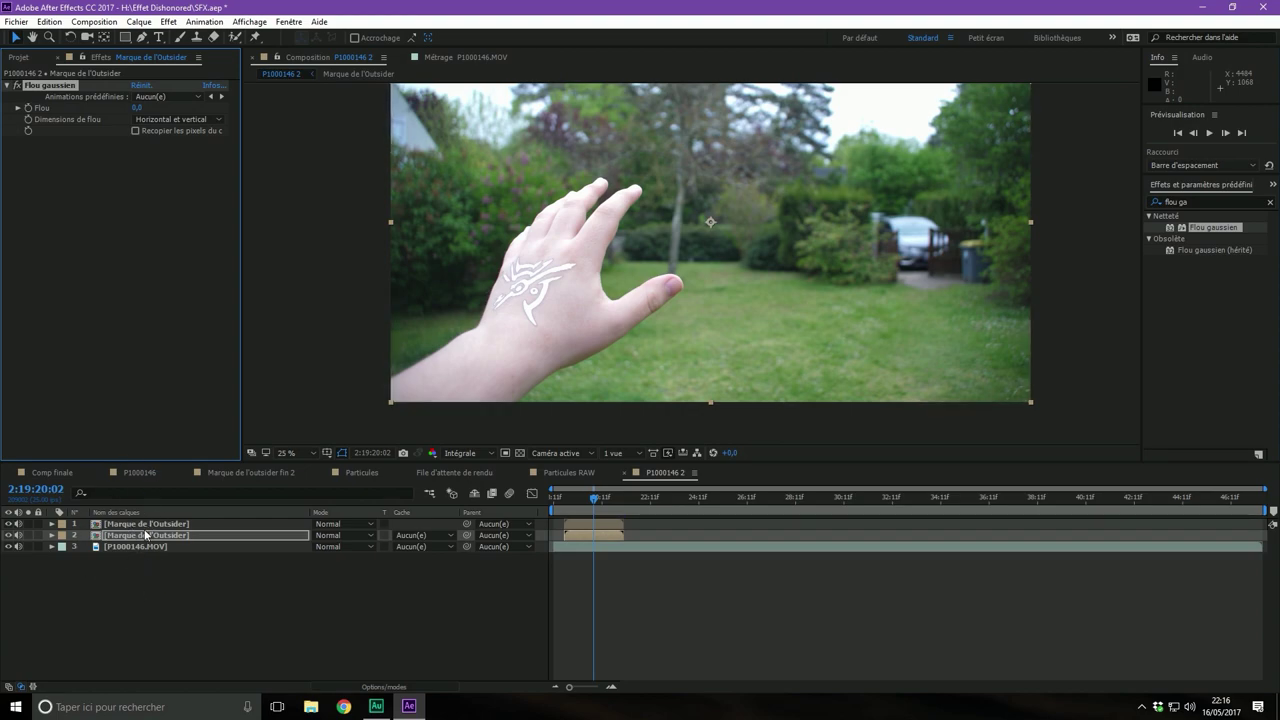
# Set the lower mark copy's Flou gaussien blur to 50 and hide the P1000146.MOV footage
pyautogui.press('Return')
pyautogui.scroll(2, 497, 290)
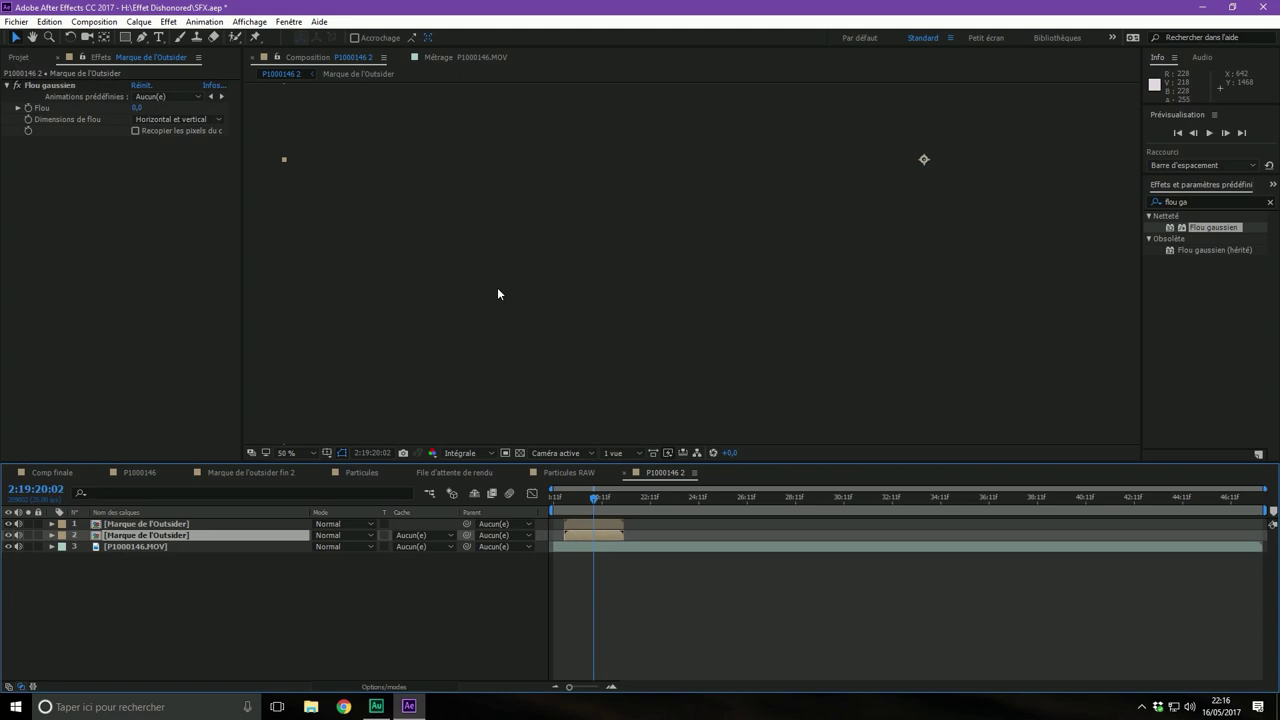
pyautogui.scroll(-2, 500, 290)
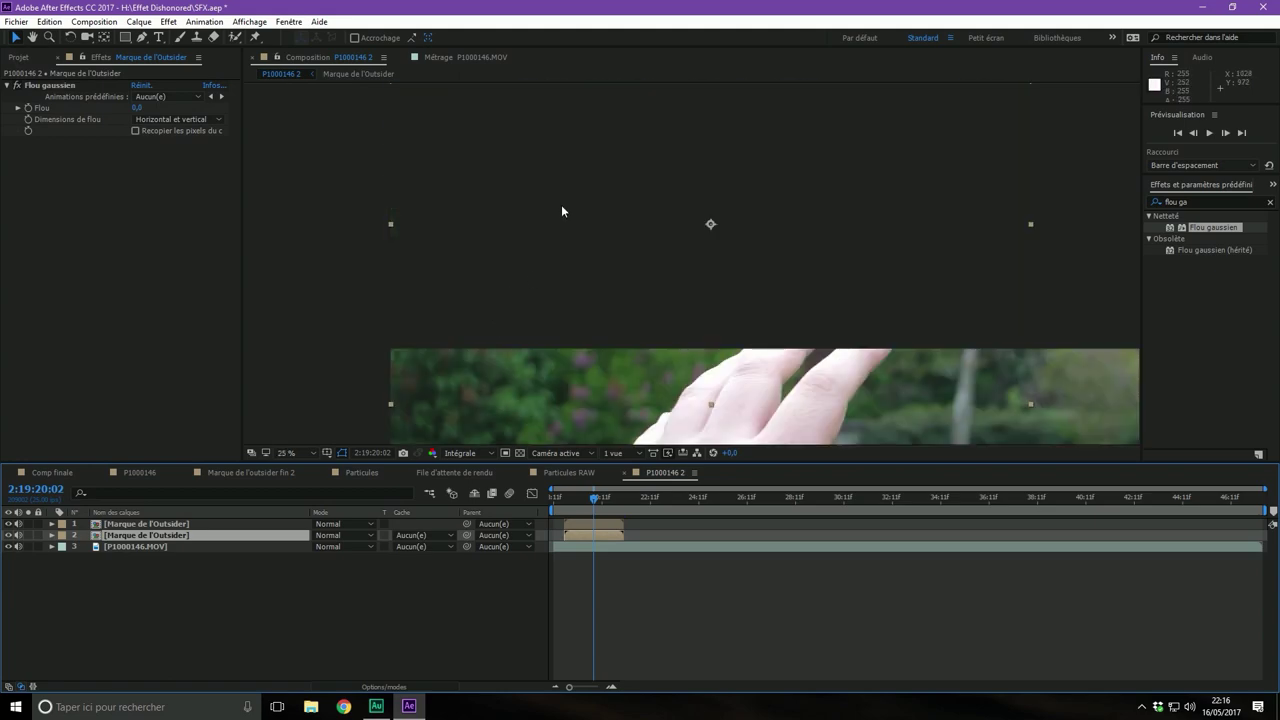
pyautogui.scroll(2, 540, 270)
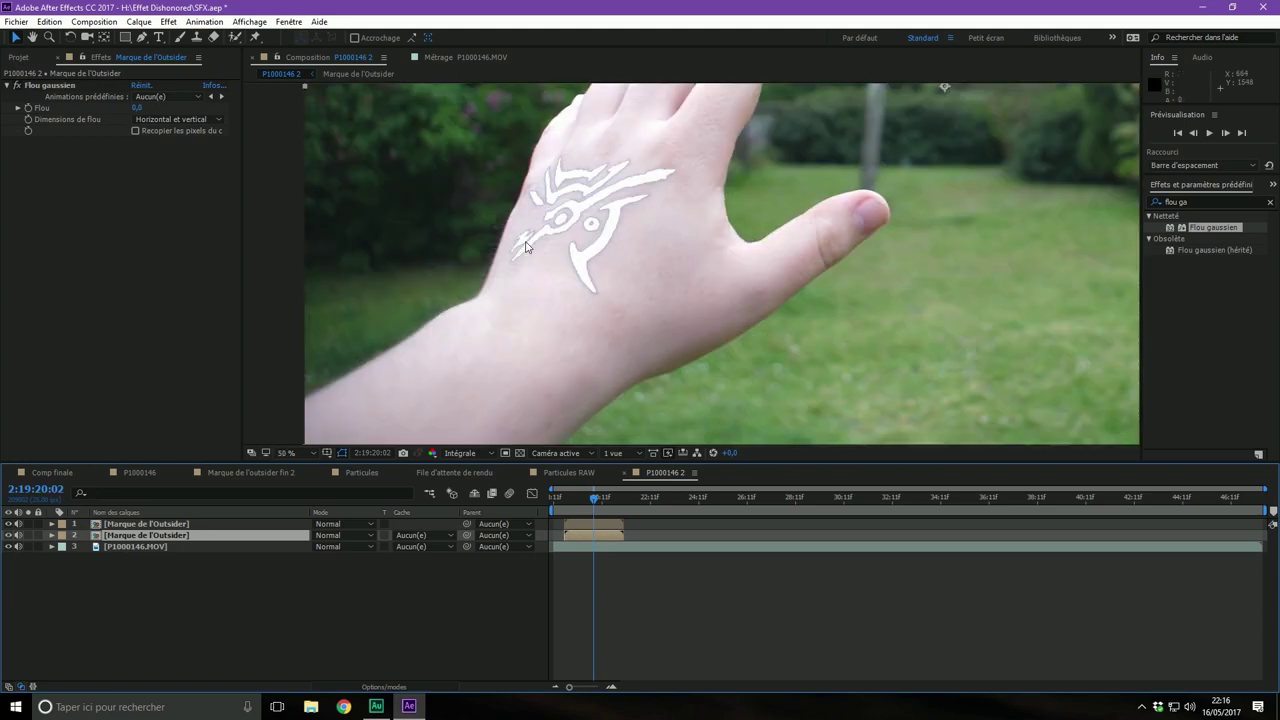
pyautogui.moveTo(616, 296); pyautogui.dragTo(692, 376)
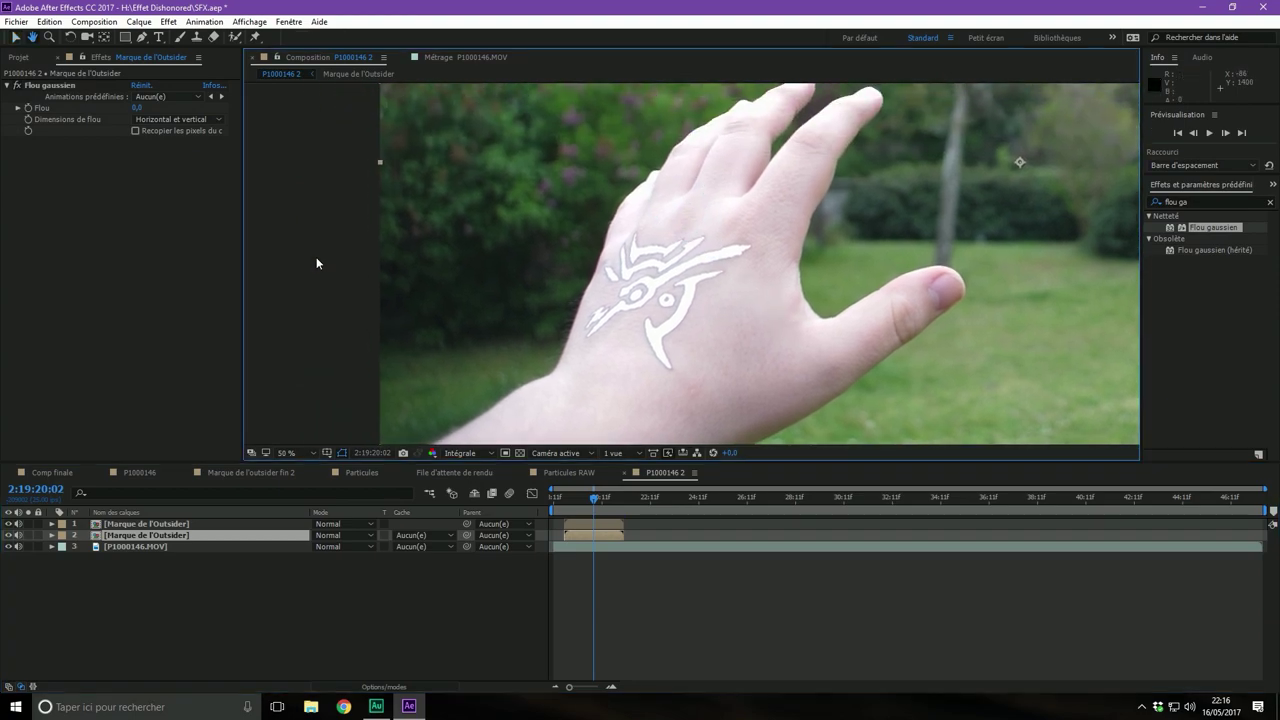
pyautogui.click(46, 86)
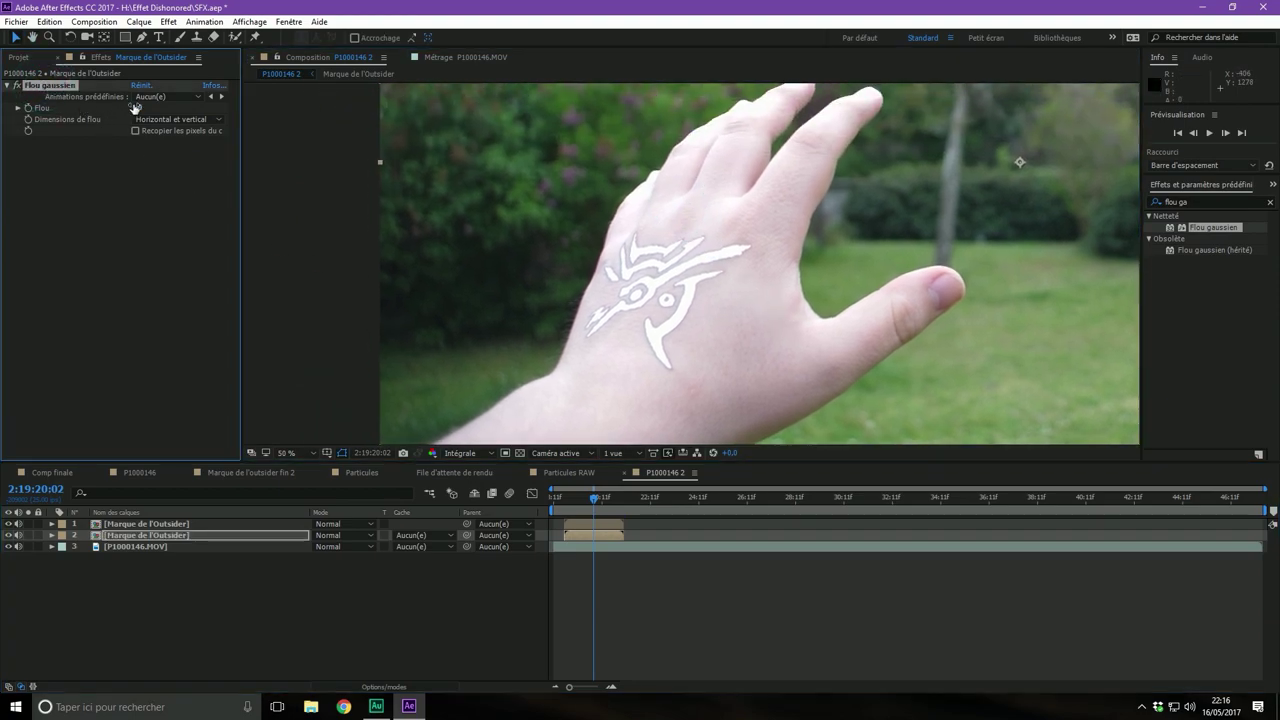
pyautogui.moveTo(134, 107)
pyautogui.mouseDown()
pyautogui.moveTo(500, 131)
pyautogui.moveTo(430, 143)
pyautogui.mouseUp()
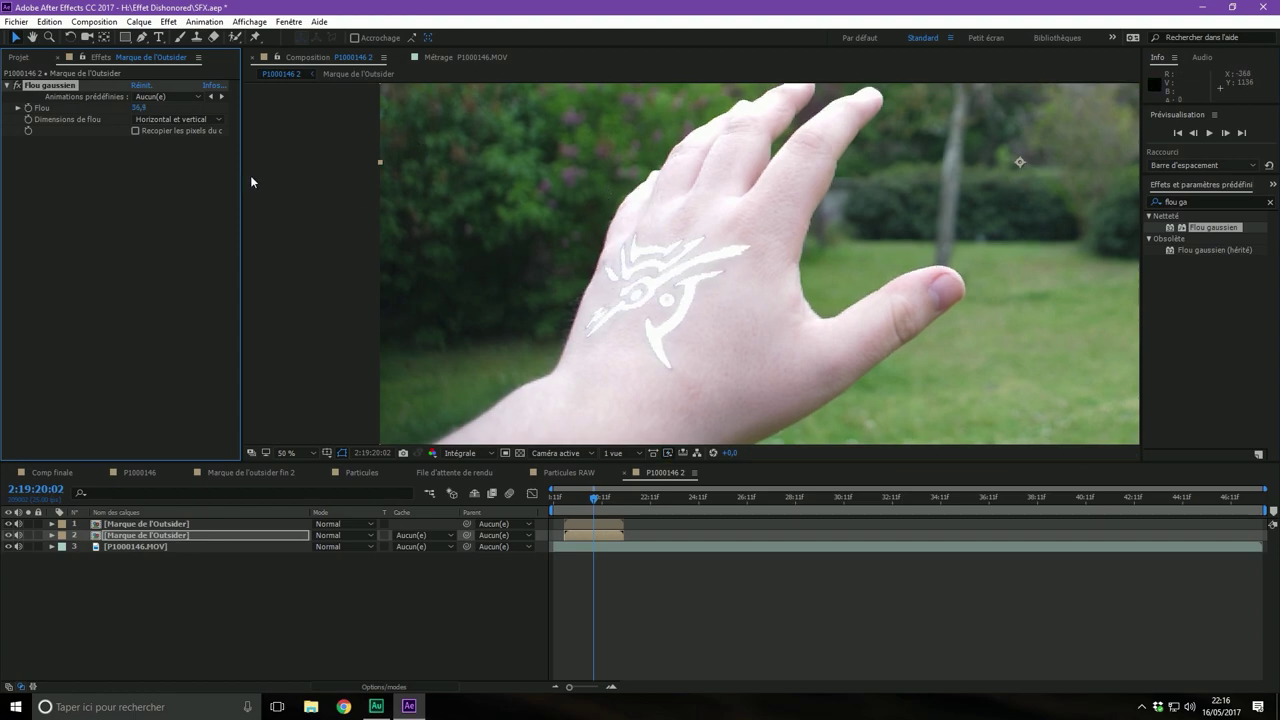
pyautogui.click(143, 109)
pyautogui.write('50')
pyautogui.press('Return')
pyautogui.click(8, 547)
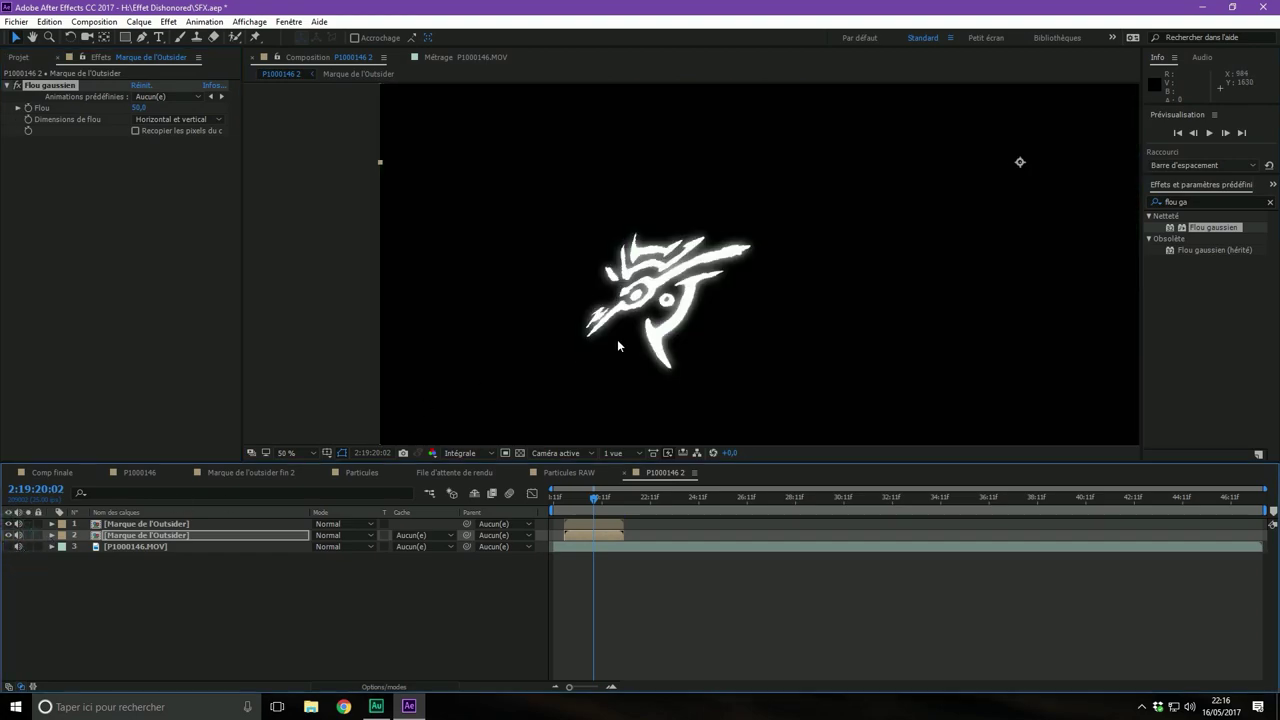
# Raise the blurred mark copy's Flou value to 100
pyautogui.click(157, 537)
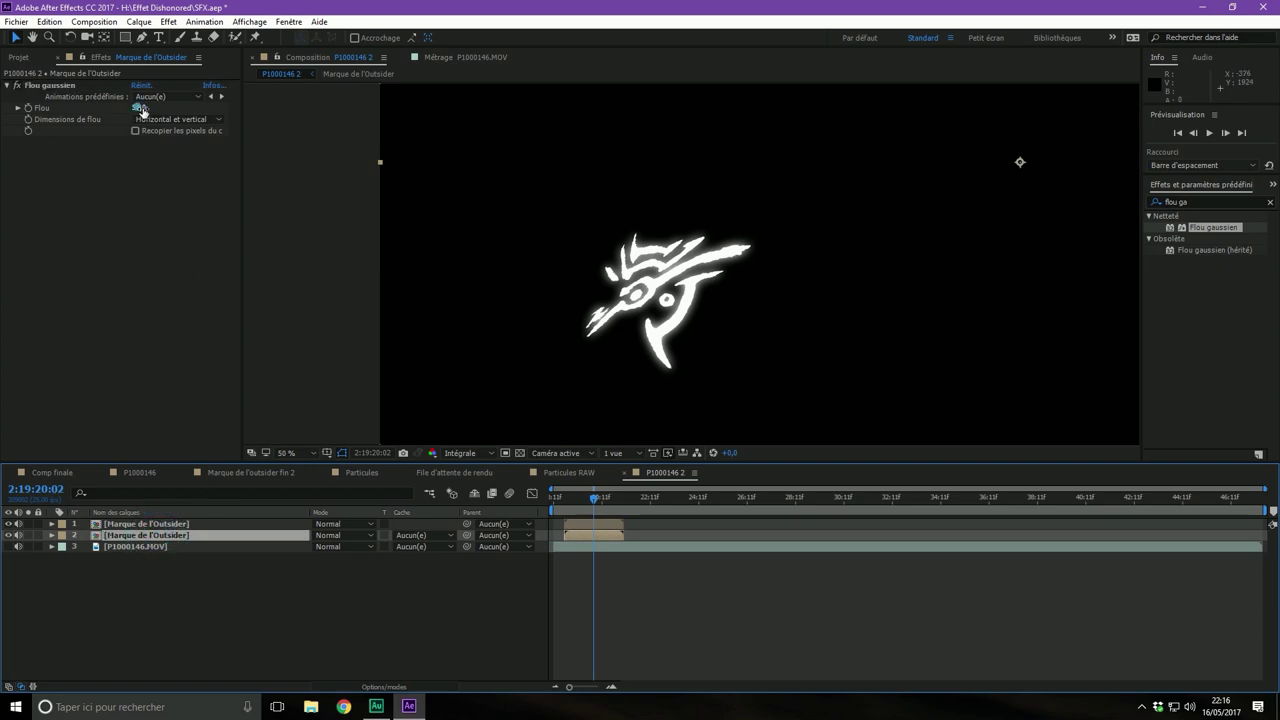
pyautogui.click(140, 107)
pyautogui.write('00')
pyautogui.press('Return')
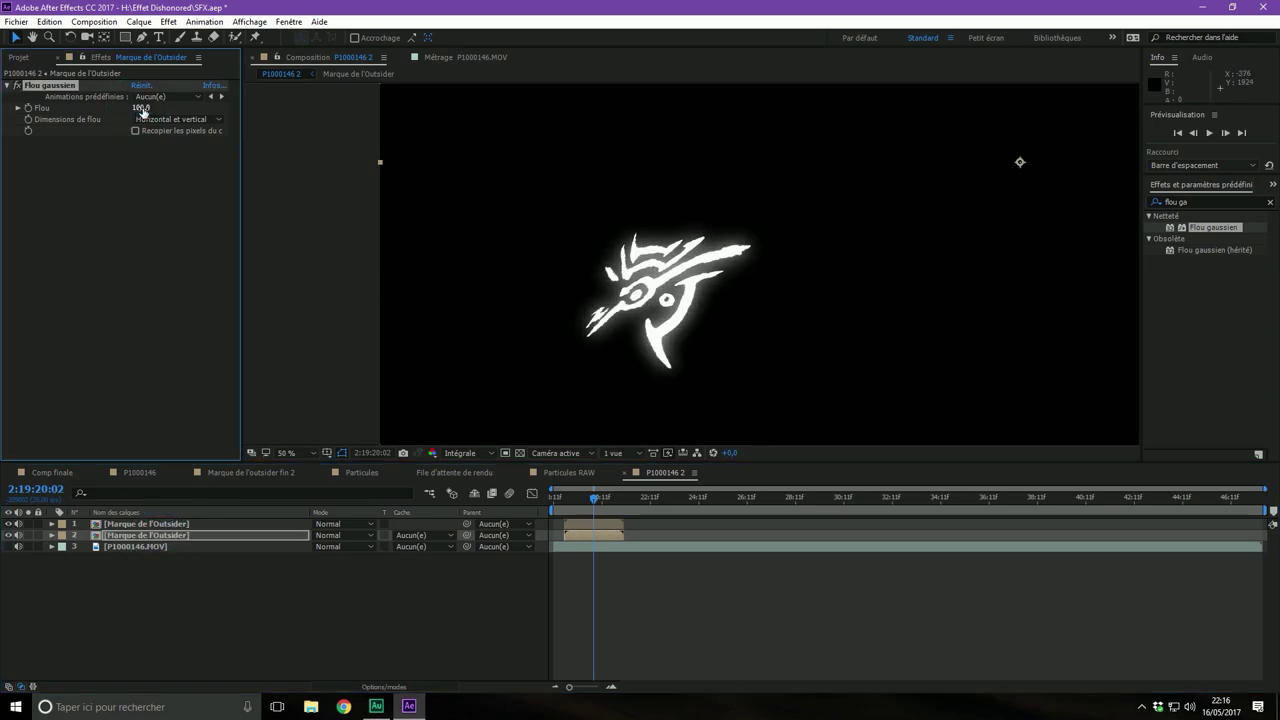
pyautogui.click(143, 108)
# Check Comp finale, then duplicate the blurred mark layer in P1000146 2
pyautogui.click(50, 472)
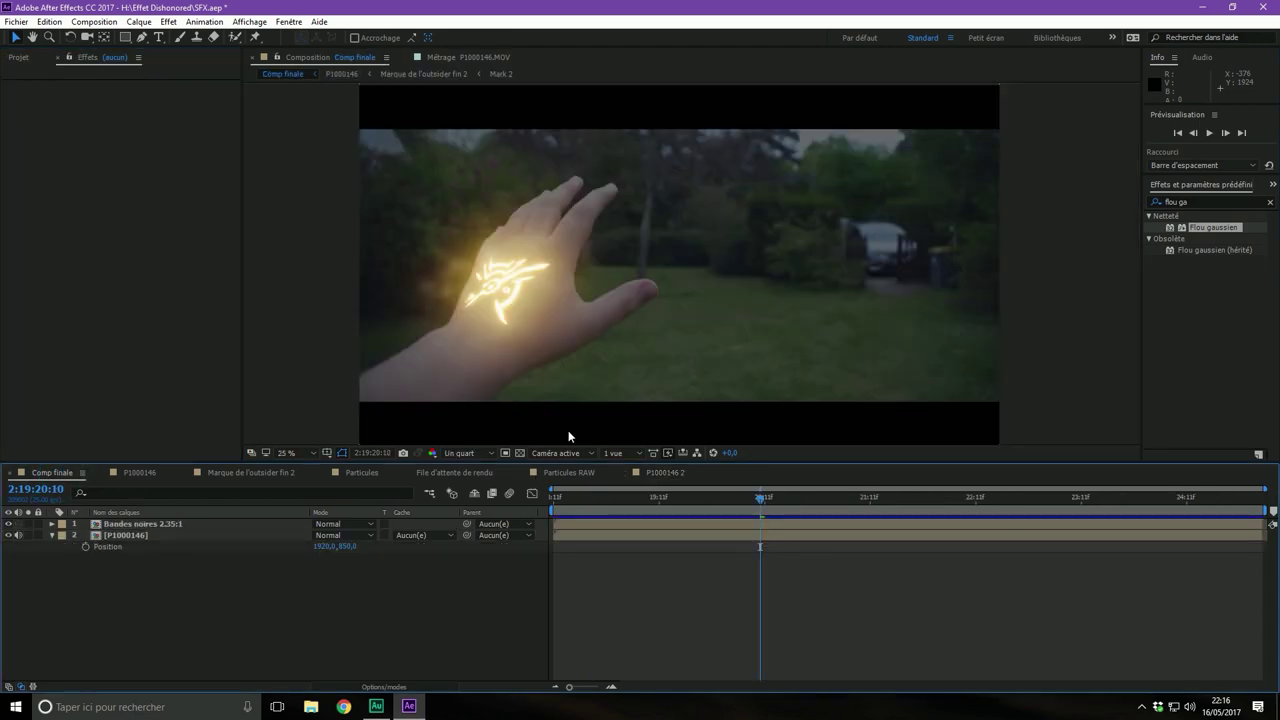
pyautogui.click(684, 476)
pyautogui.click(126, 538)
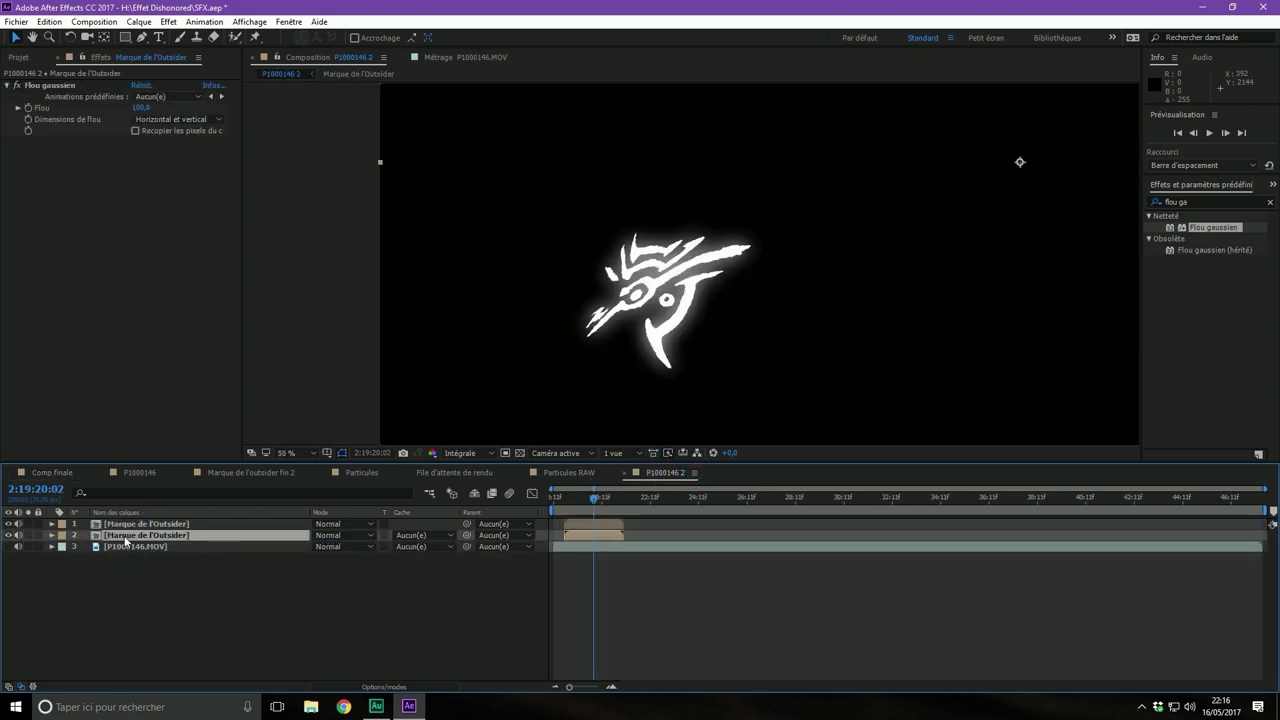
pyautogui.hotkey('ctrl', 'd')
pyautogui.hotkey('ctrl', 'd')
pyautogui.hotkey('ctrl', 'd')
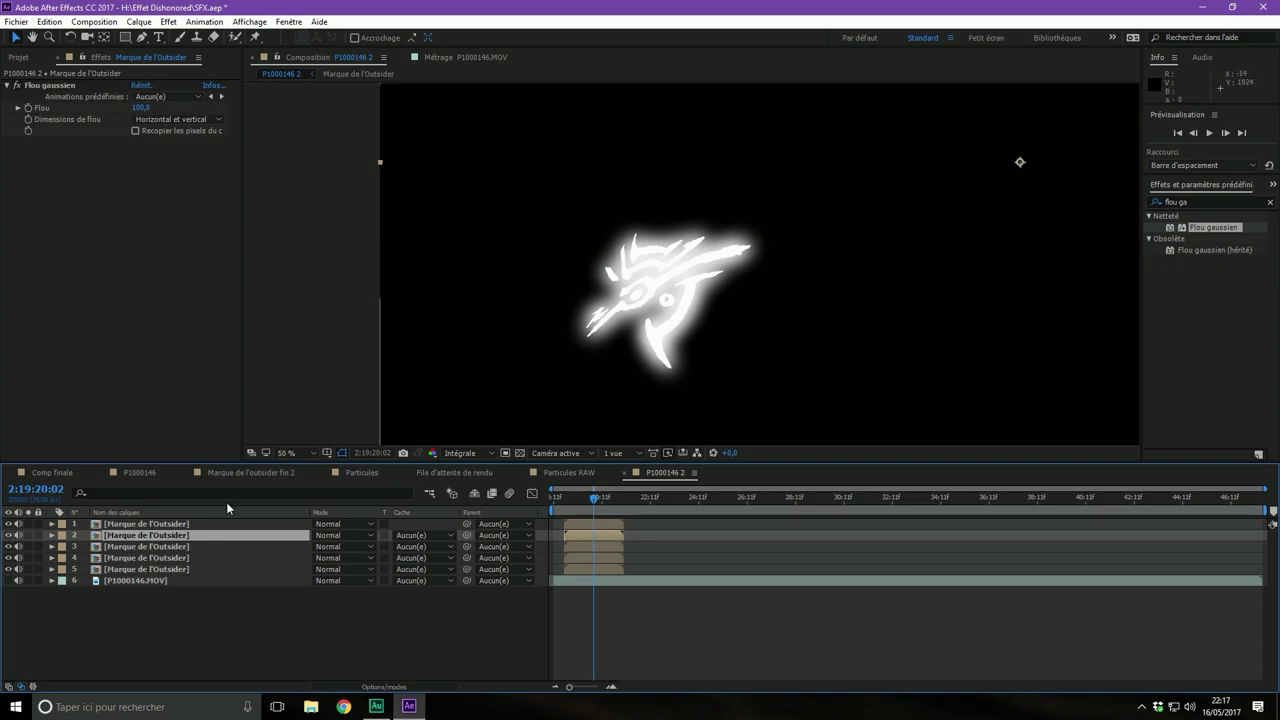
# Give blurred mark layers 2–5 the Jaune label colour
pyautogui.click(152, 526)
pyautogui.click(150, 536)
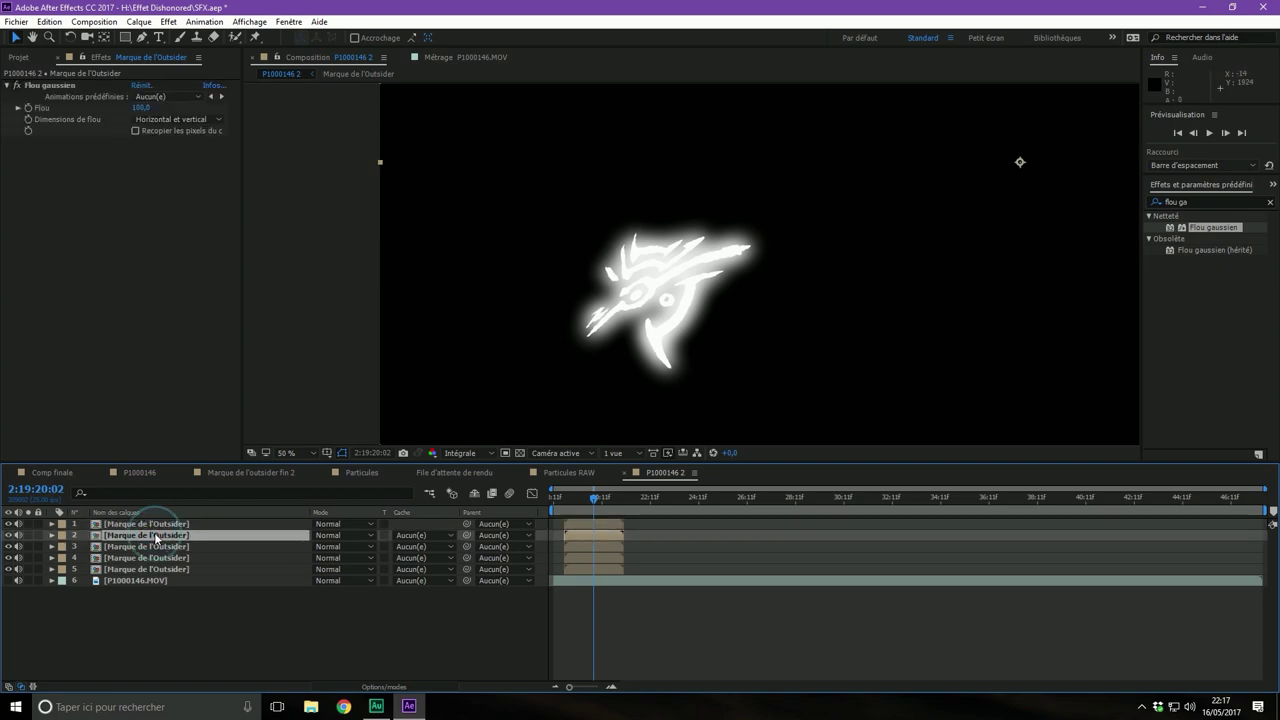
pyautogui.keyDown('shift'); pyautogui.click(135, 567); pyautogui.keyUp('shift')
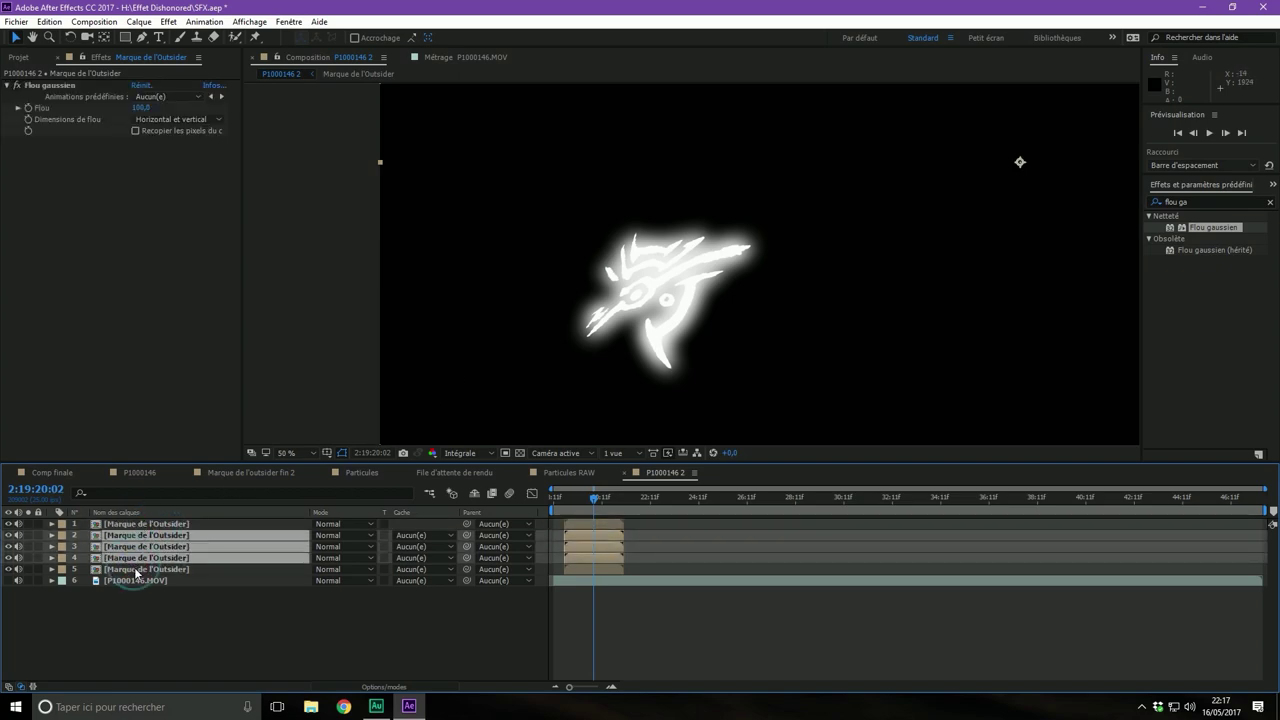
pyautogui.click(62, 538)
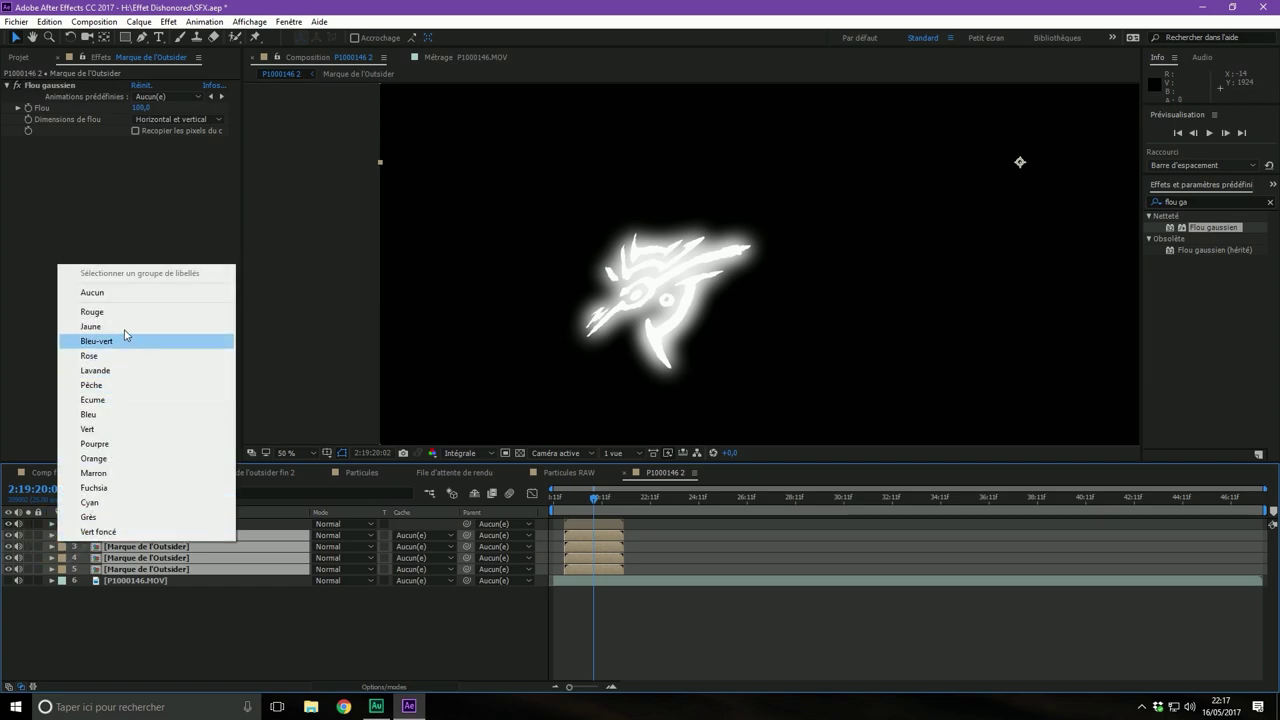
pyautogui.click(90, 326)
pyautogui.click(195, 634)
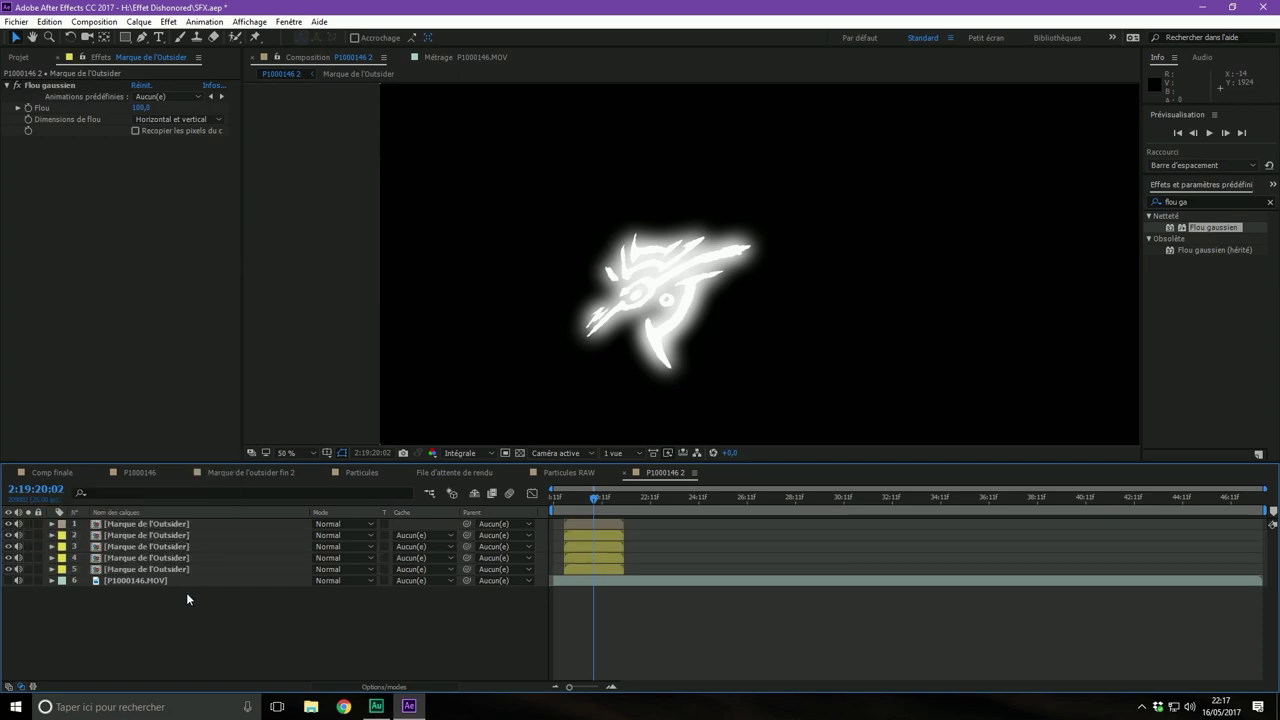
pyautogui.click(136, 535)
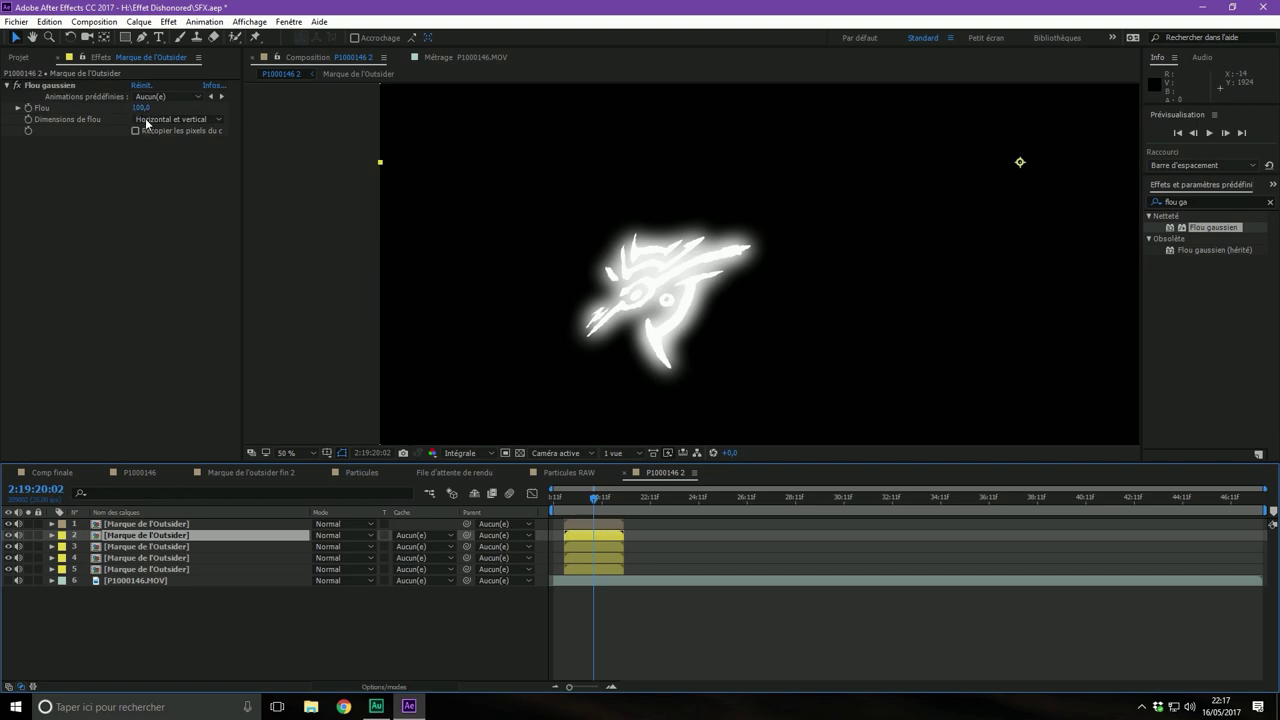
# Adjust the Flou values of the next glow copies, setting one to 1000
pyautogui.click(138, 547)
pyautogui.click(141, 107)
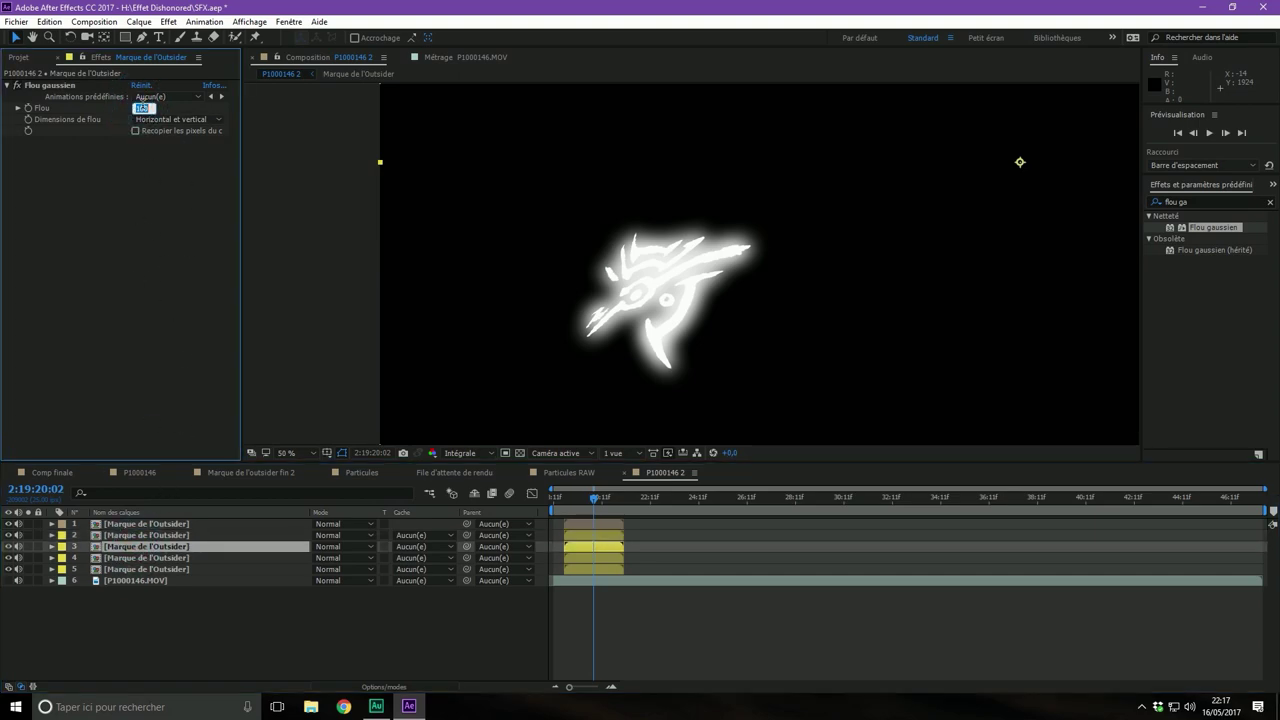
pyautogui.write('2')
pyautogui.press('Return')
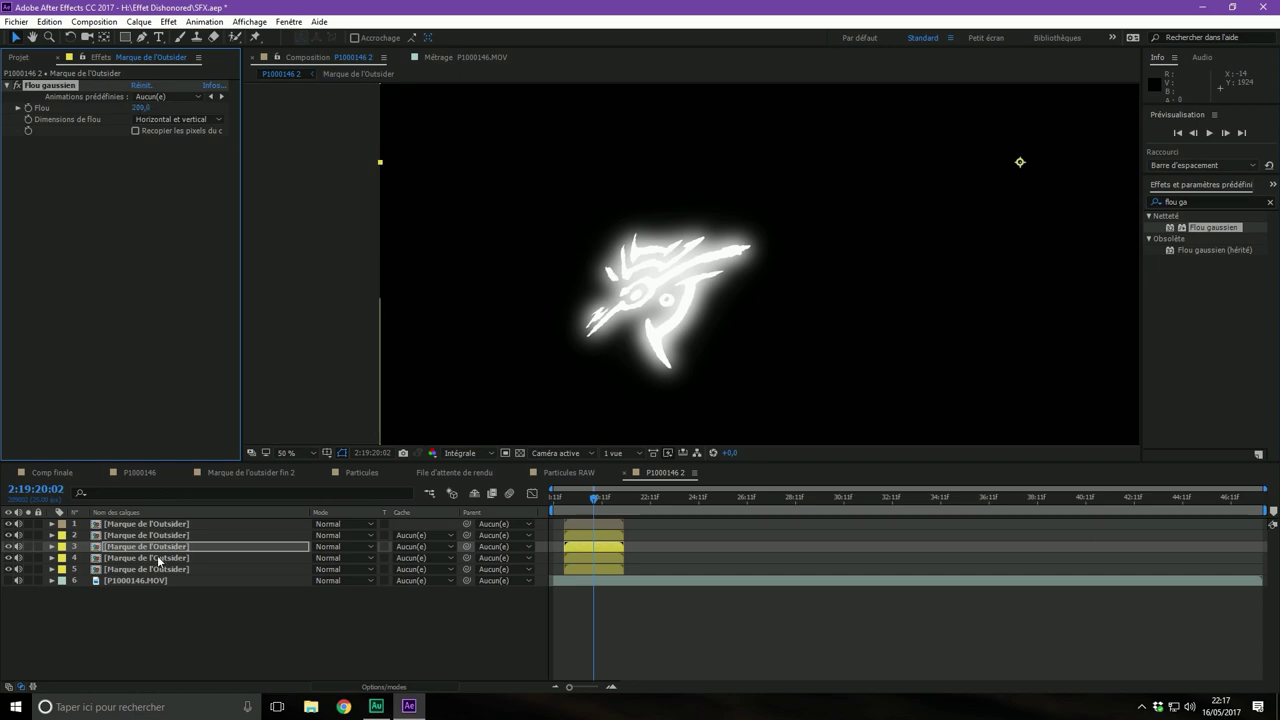
pyautogui.click(142, 107)
pyautogui.write('20')
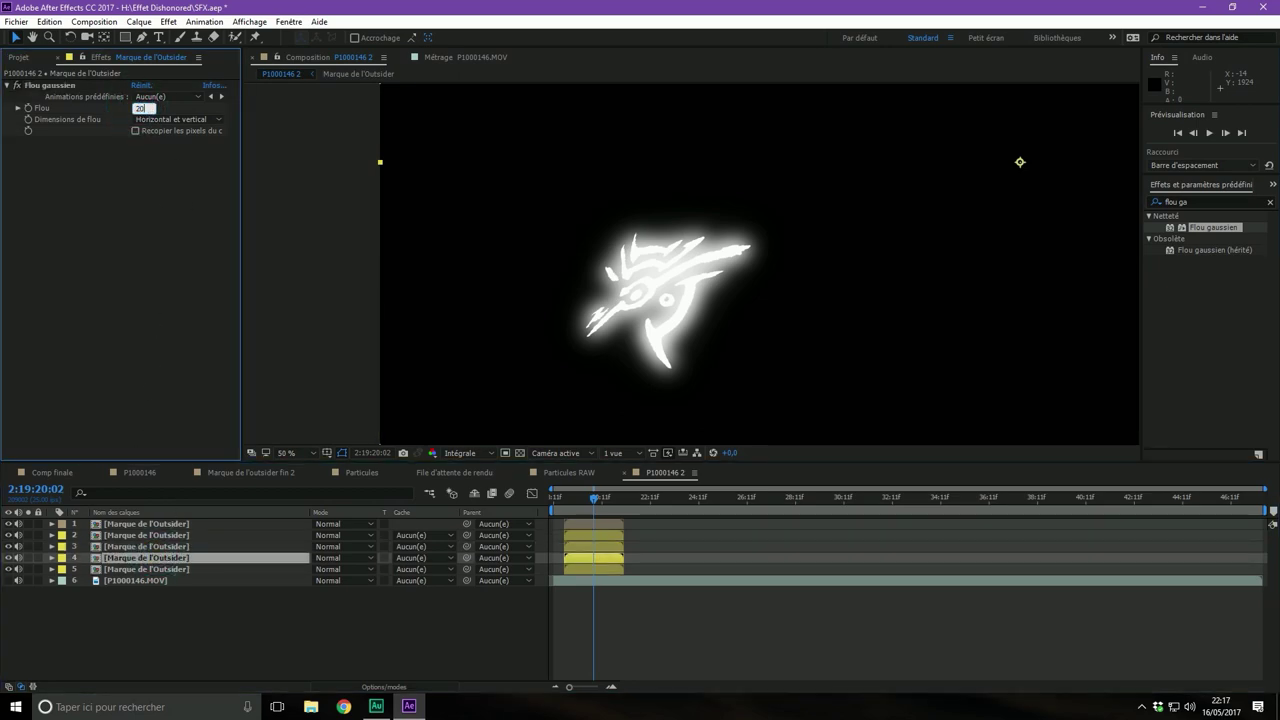
pyautogui.press('Return')
pyautogui.click(145, 569)
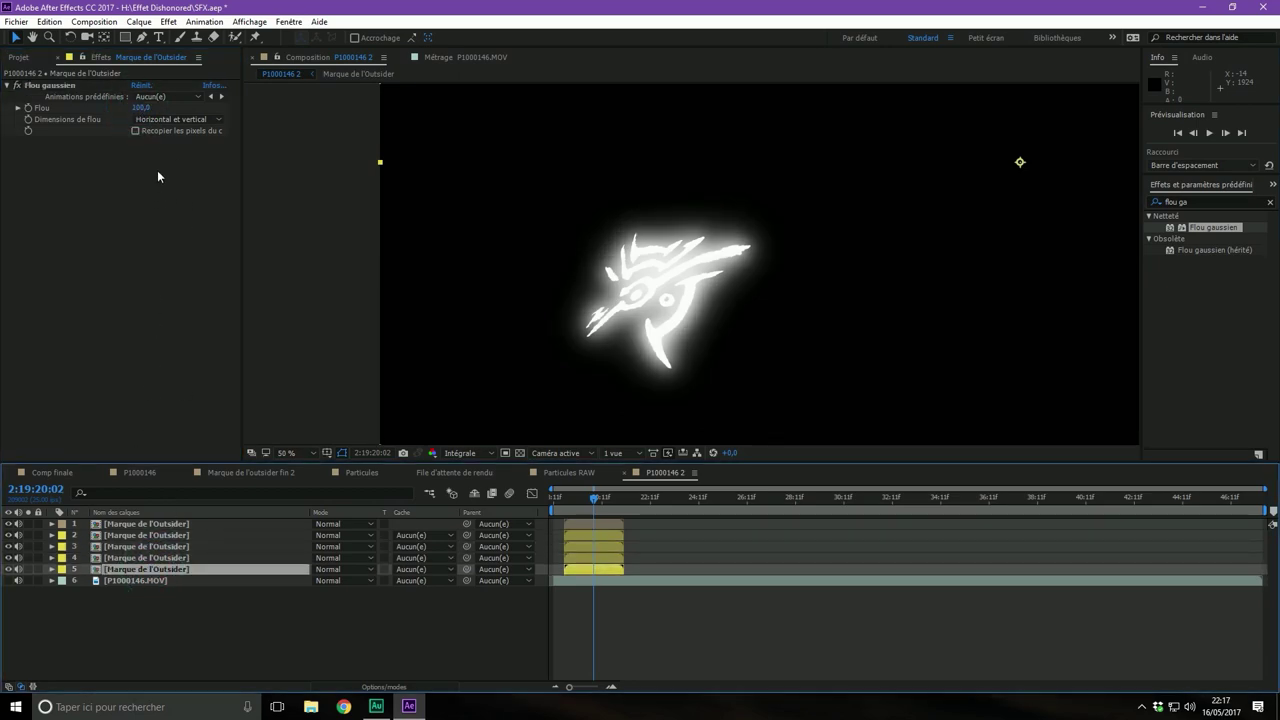
pyautogui.click(142, 107)
pyautogui.write('1')
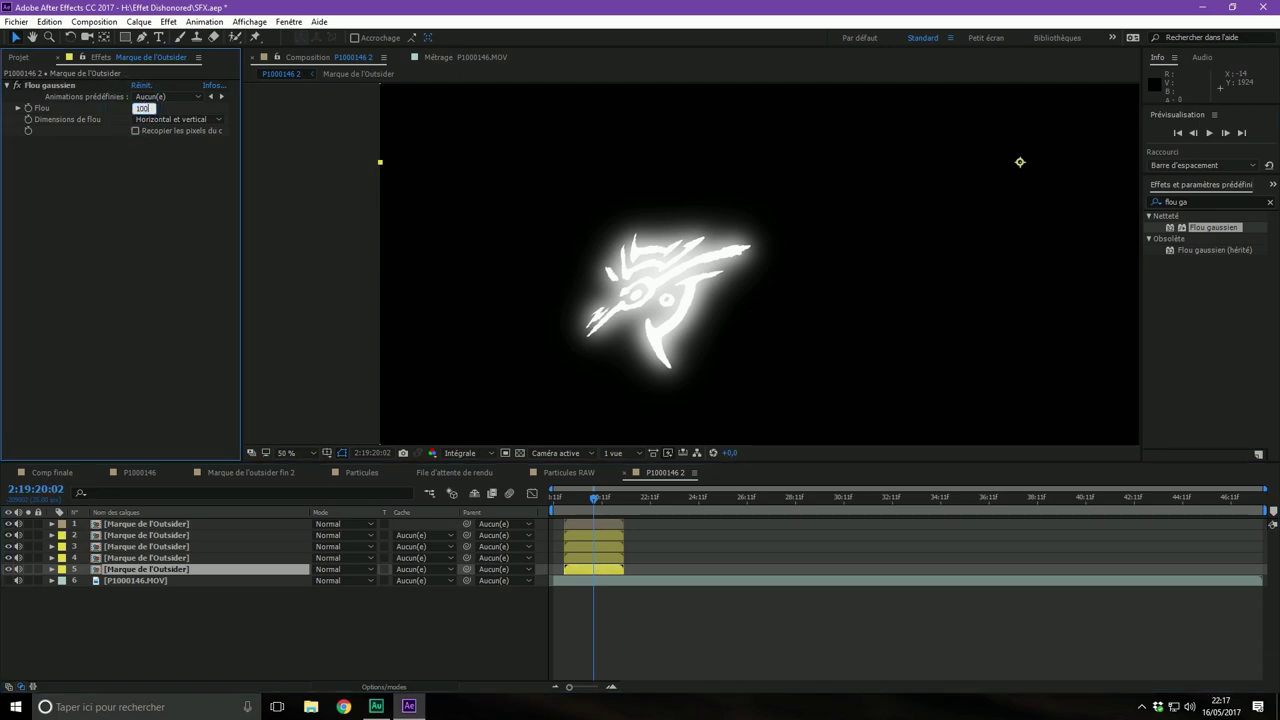
pyautogui.write('0')
pyautogui.press('Return')
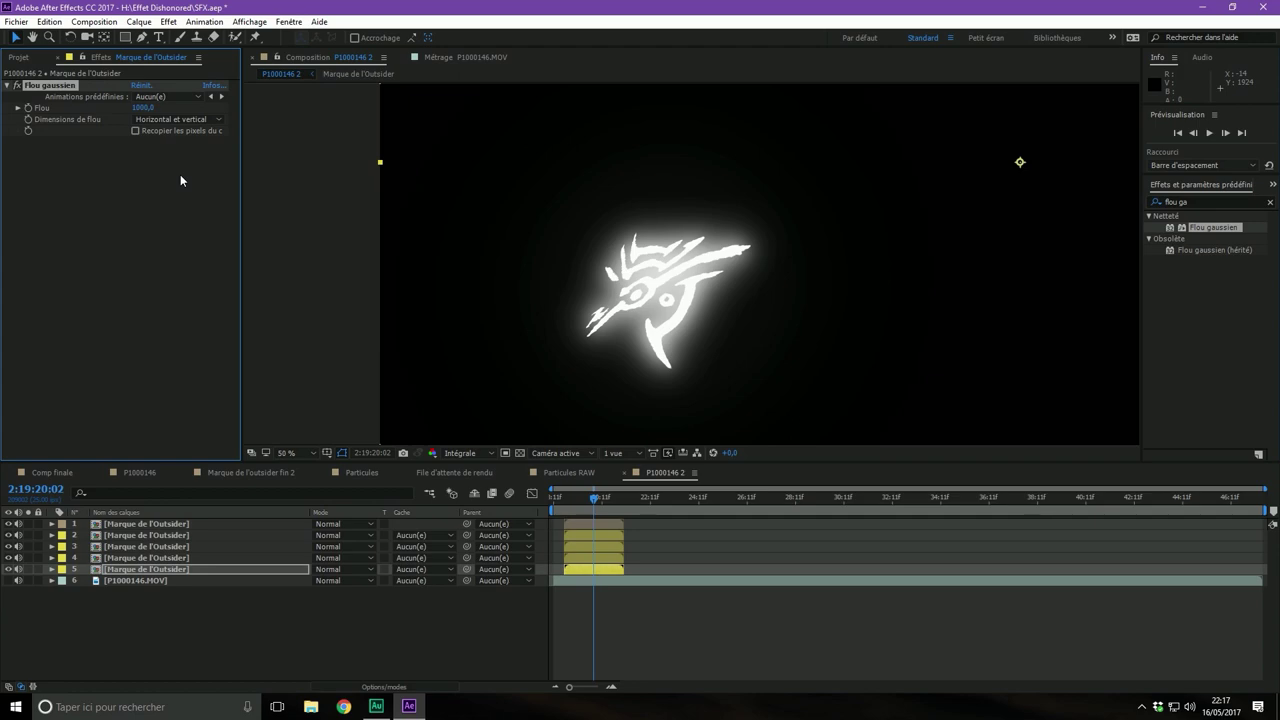
# Duplicate more glow copies and set their Flou values to 1000 and 2000
pyautogui.click(158, 535)
pyautogui.hotkey('ctrl', 'd')
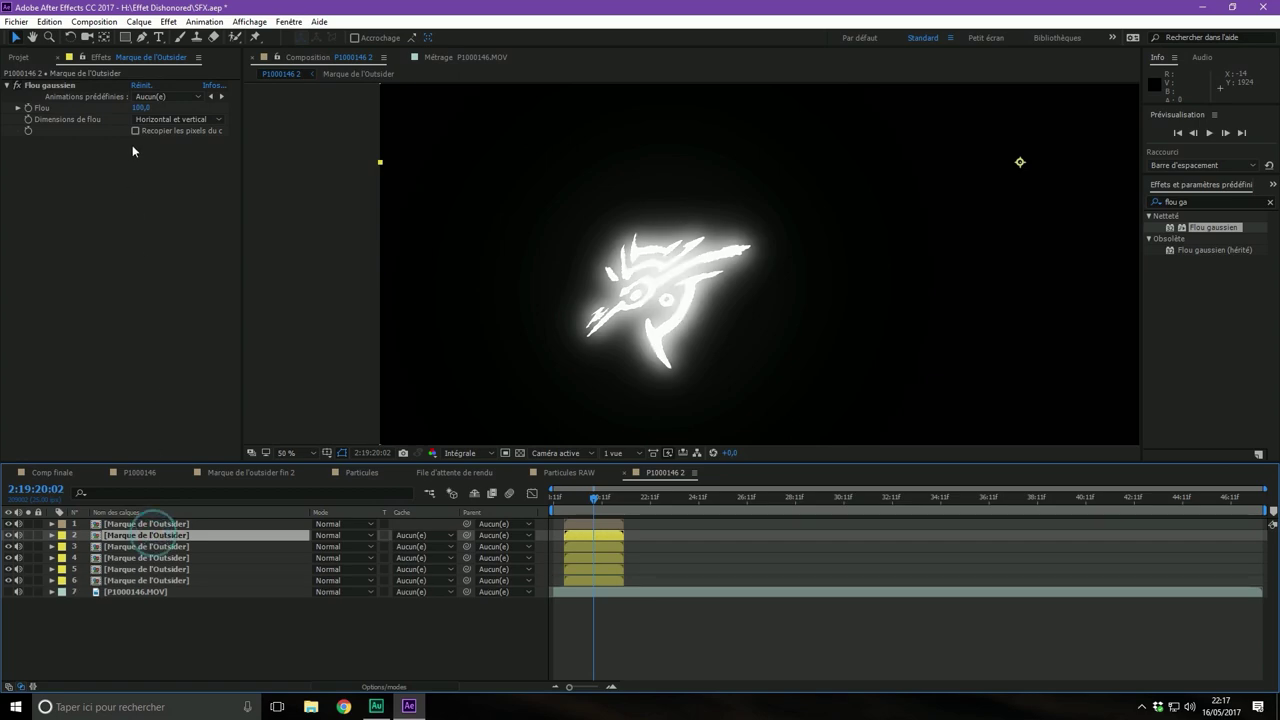
pyautogui.click(143, 107)
pyautogui.write('1000')
pyautogui.press('Return')
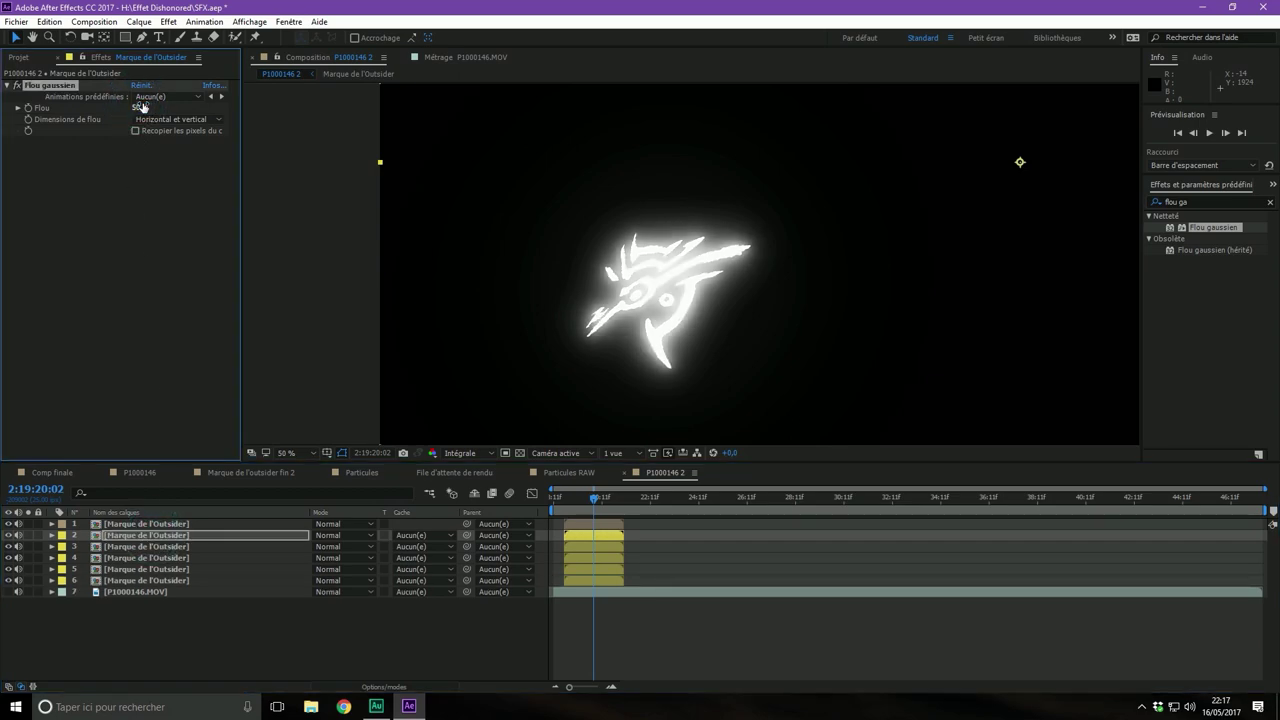
pyautogui.click(165, 583)
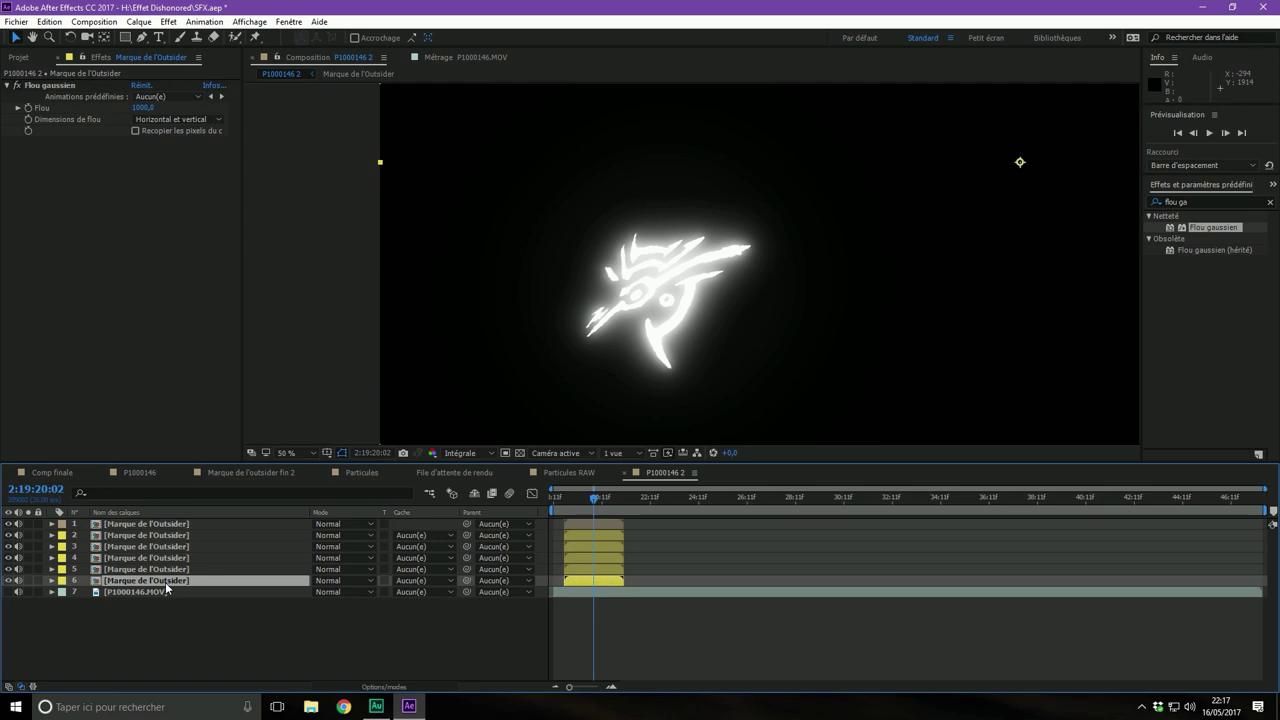
pyautogui.hotkey('ctrl', 'd')
pyautogui.hotkey('ctrl', 'd')
pyautogui.click(175, 592)
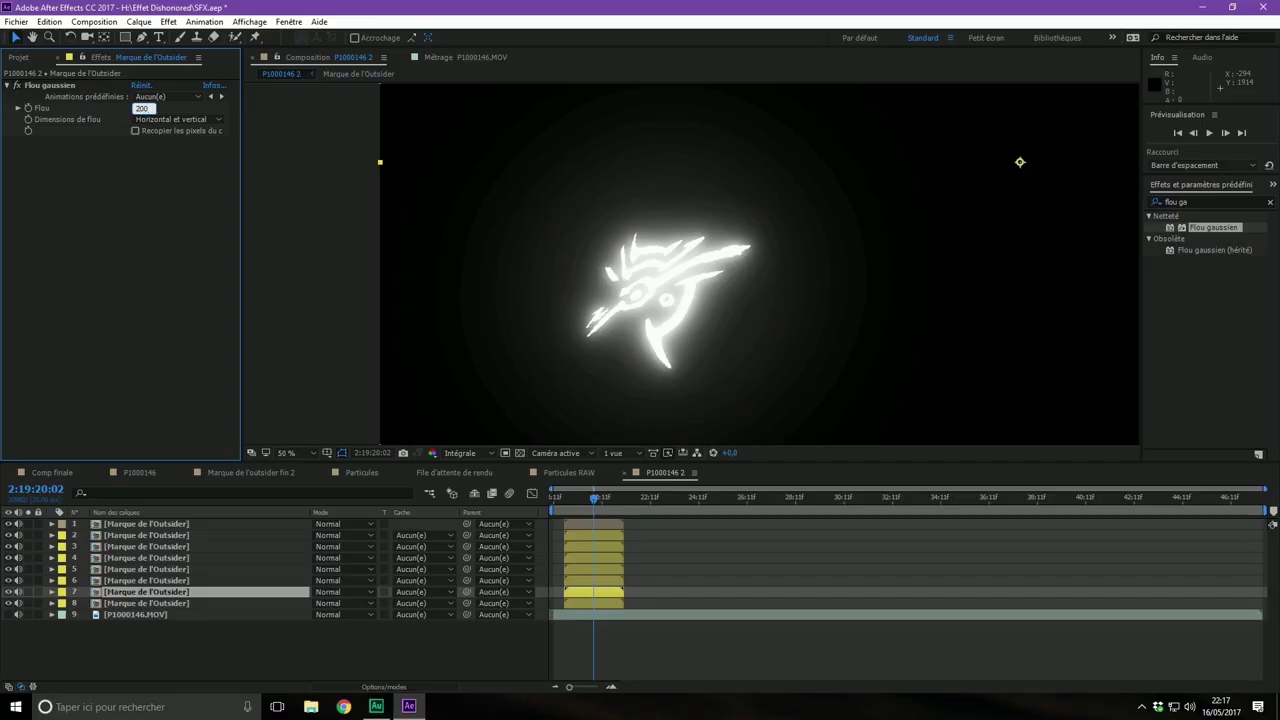
pyautogui.write('0,0')
pyautogui.press('Return')
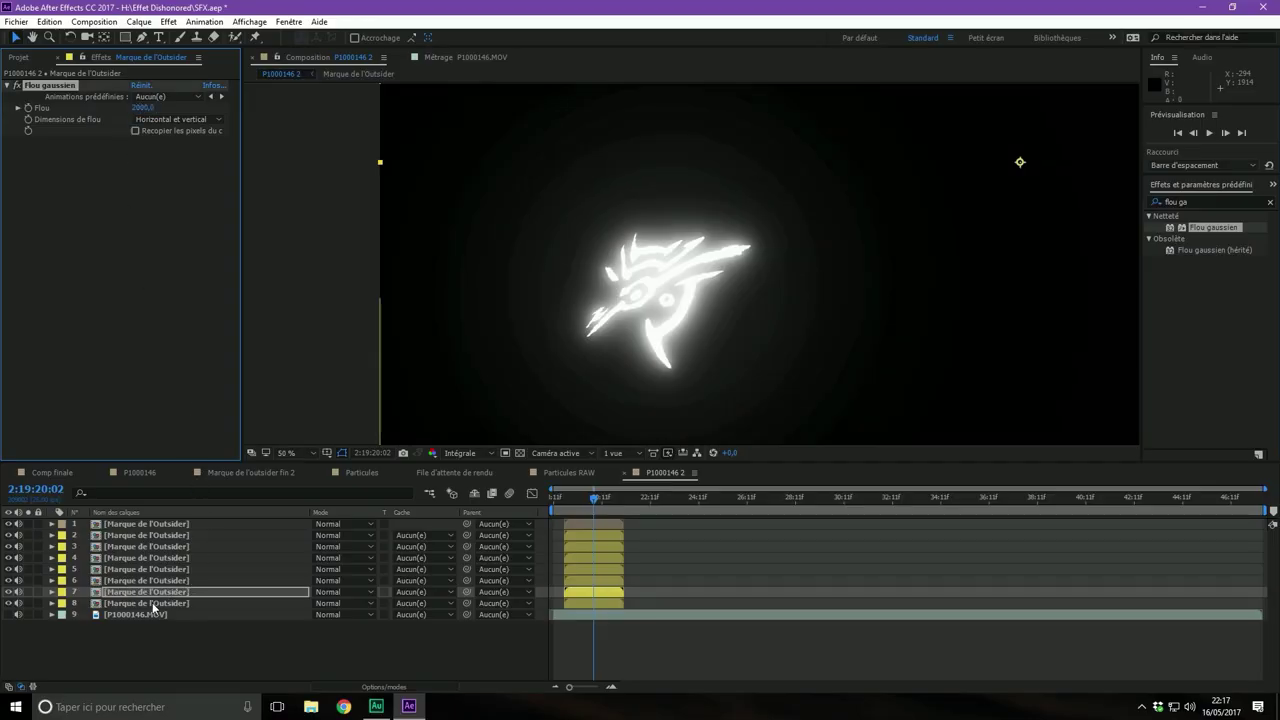
# Set the lowest glow copy's Flou to 2000 and the fifth copy's to 500
pyautogui.click(152, 602)
pyautogui.click(143, 107)
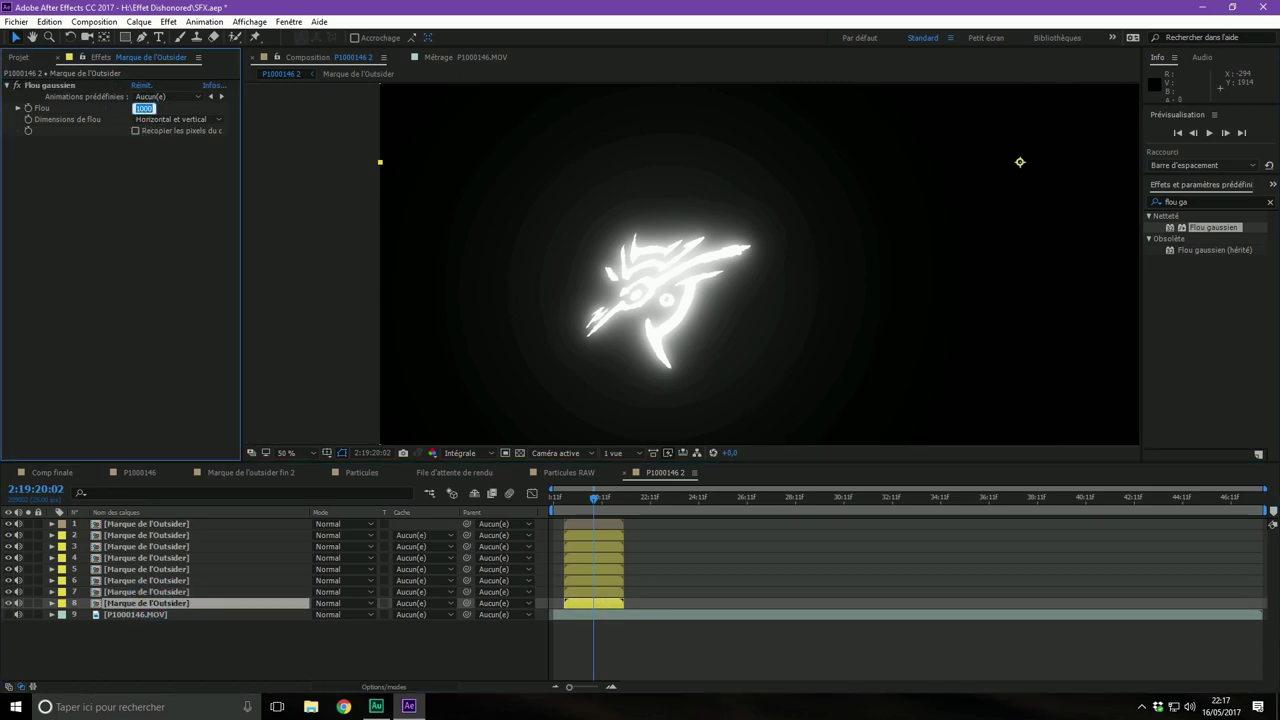
pyautogui.write('20')
pyautogui.press('Return')
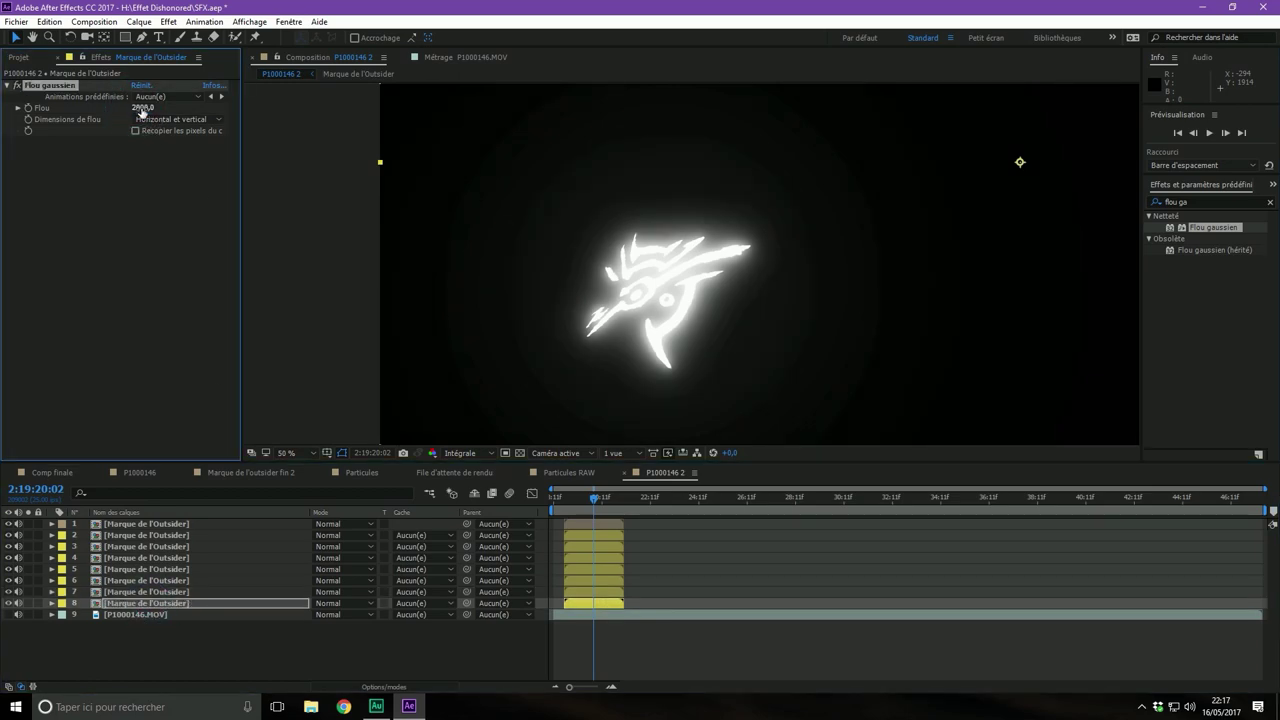
pyautogui.click(149, 556)
pyautogui.hotkey('ctrl', 'Up')
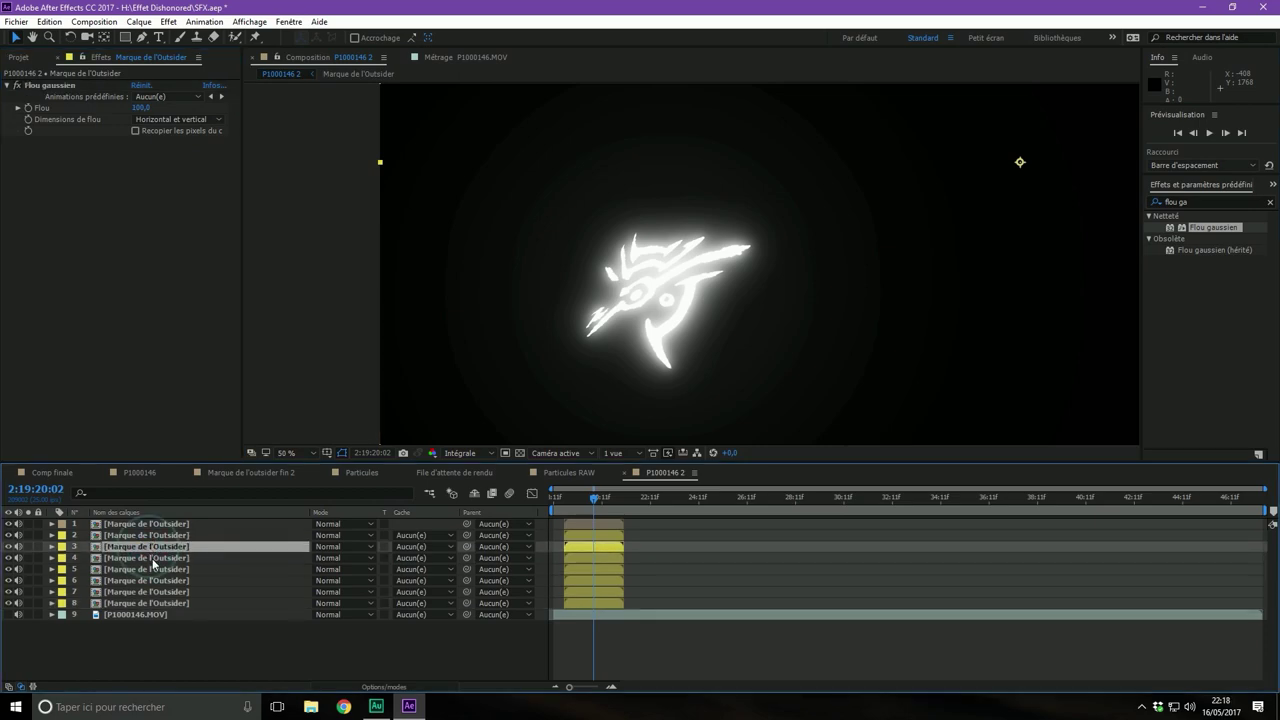
pyautogui.hotkey('ctrl', 'Down')
pyautogui.hotkey('ctrl', 'Down')
pyautogui.hotkey('ctrl', 'Down')
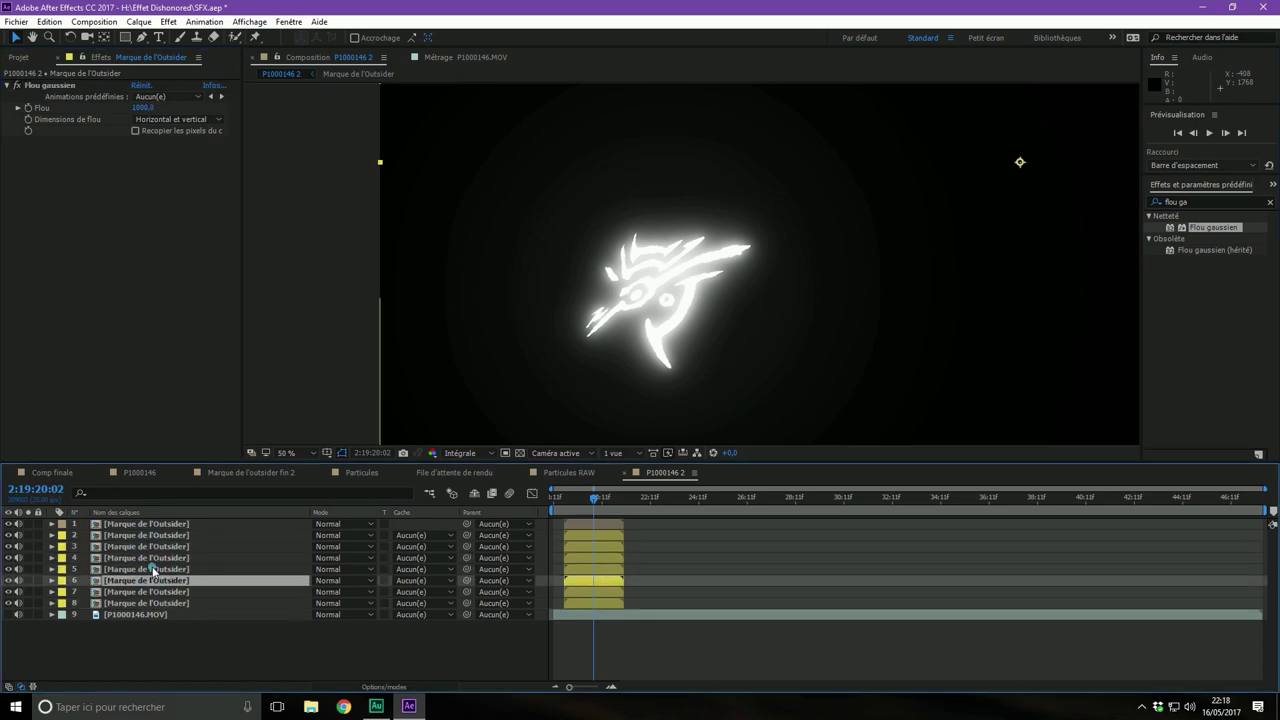
pyautogui.hotkey('ctrl', 'Up')
pyautogui.hotkey('ctrl', 'Up')
pyautogui.hotkey('ctrl', 'Down')
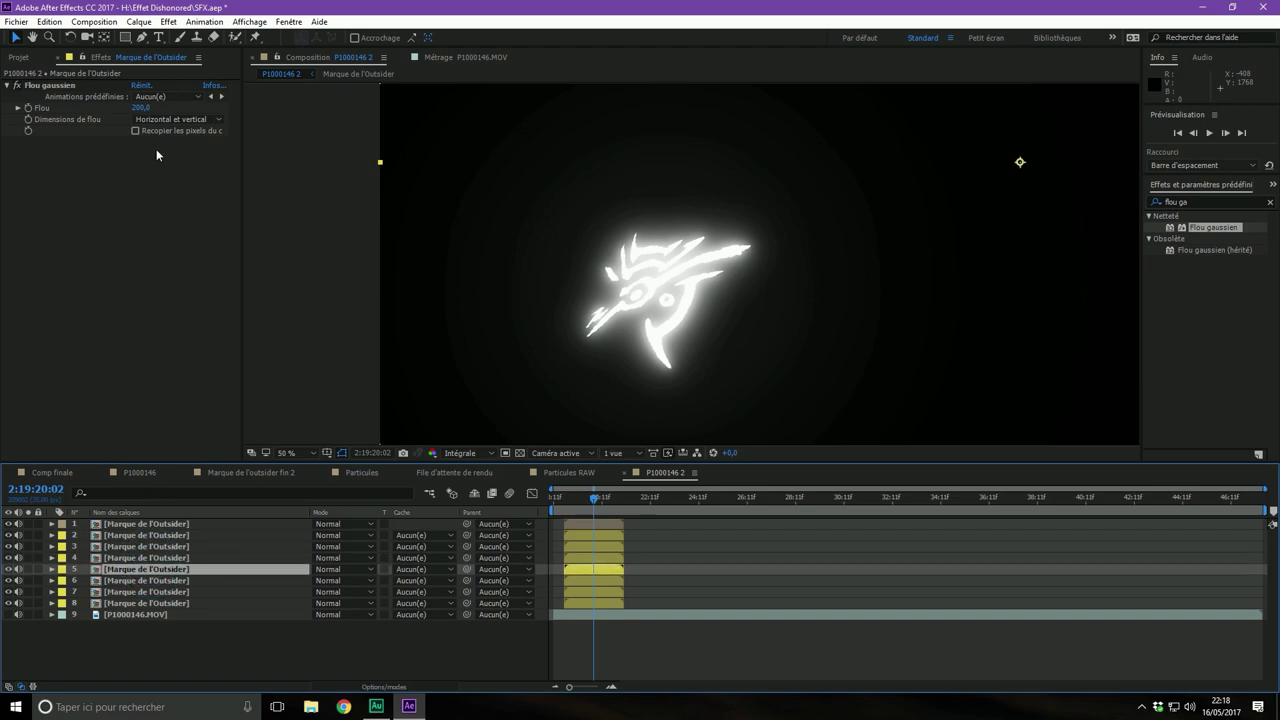
pyautogui.click(142, 107)
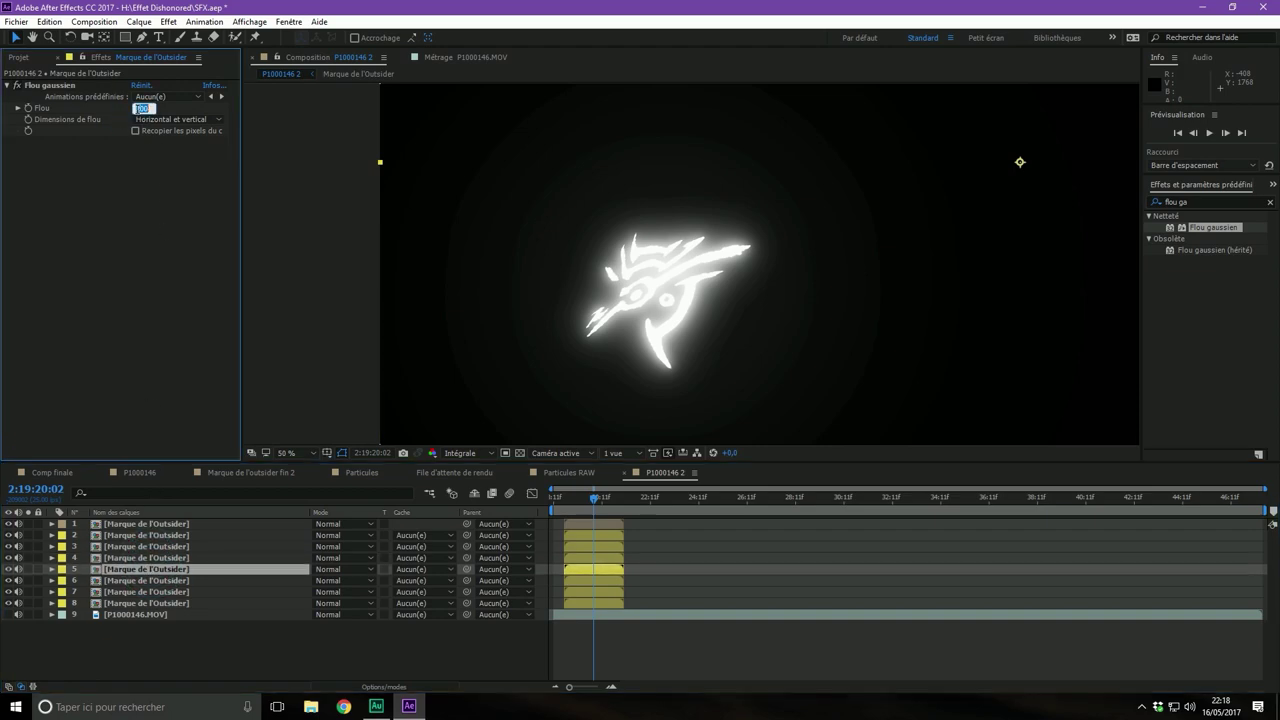
pyautogui.write('500')
pyautogui.press('Return')
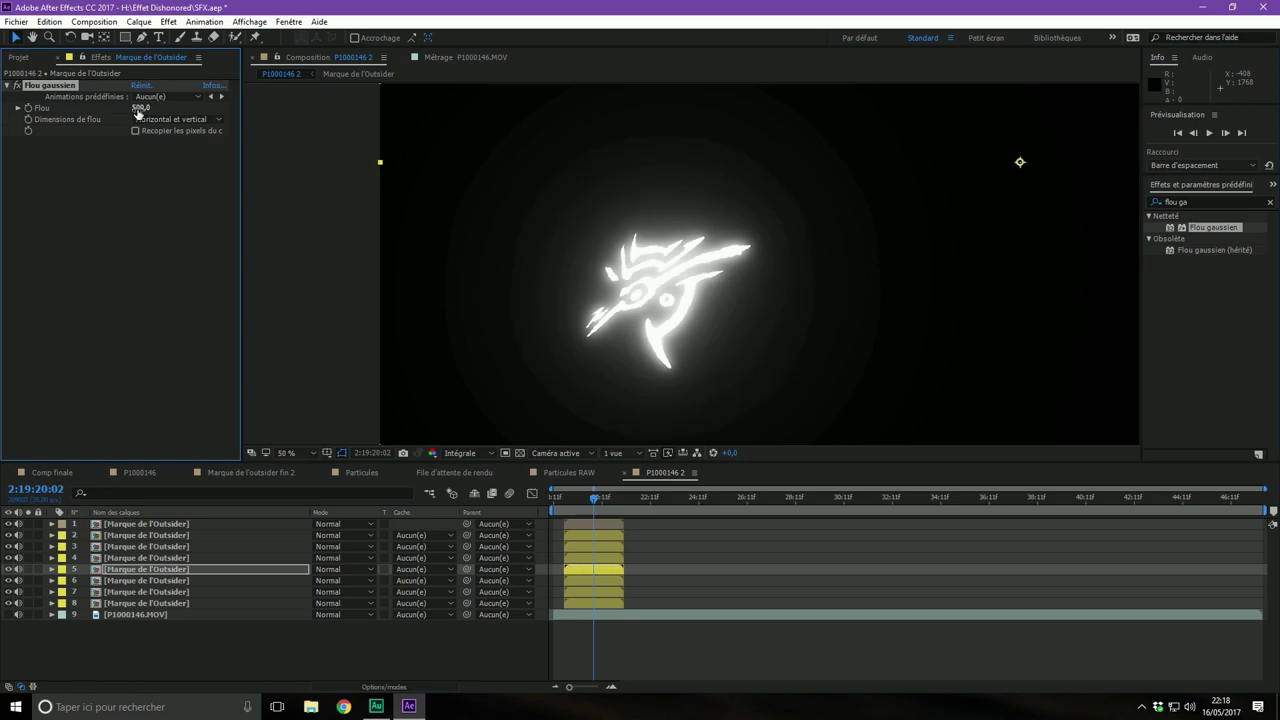
# Review each glow copy's blur and nudge the last copy slightly up-left
pyautogui.click(135, 558)
pyautogui.click(135, 546)
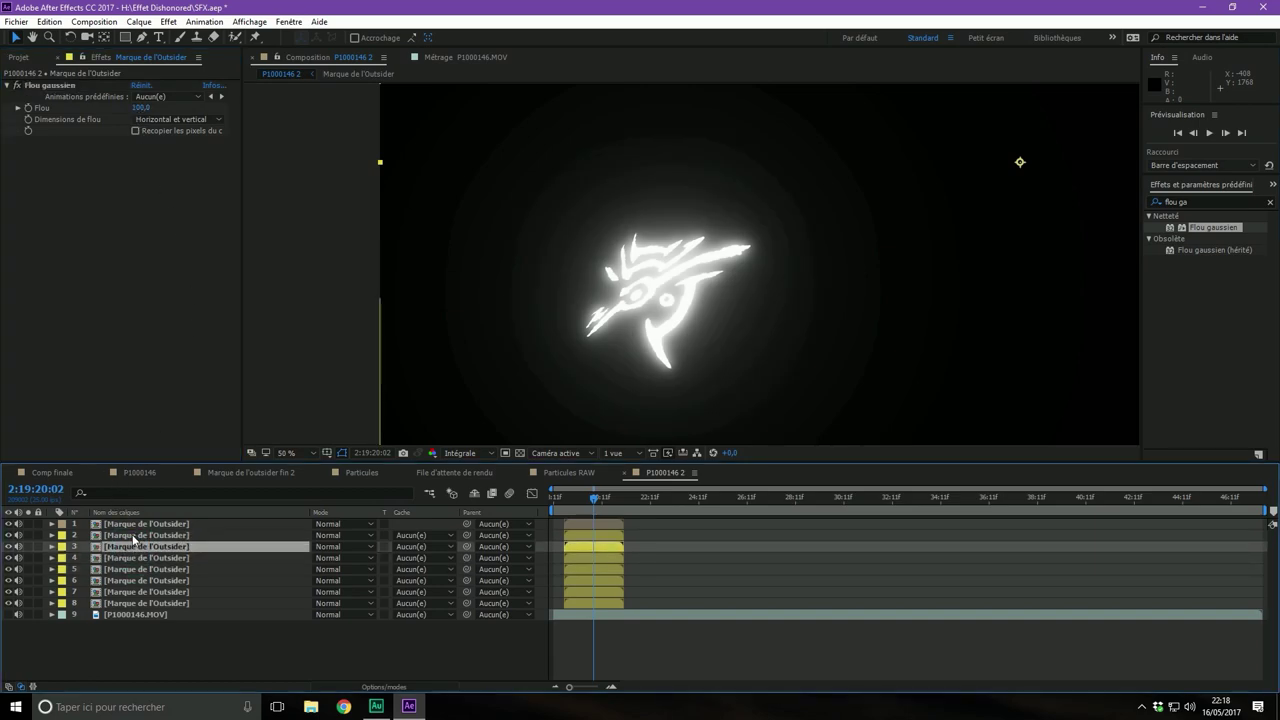
pyautogui.click(134, 535)
pyautogui.click(140, 546)
pyautogui.click(144, 558)
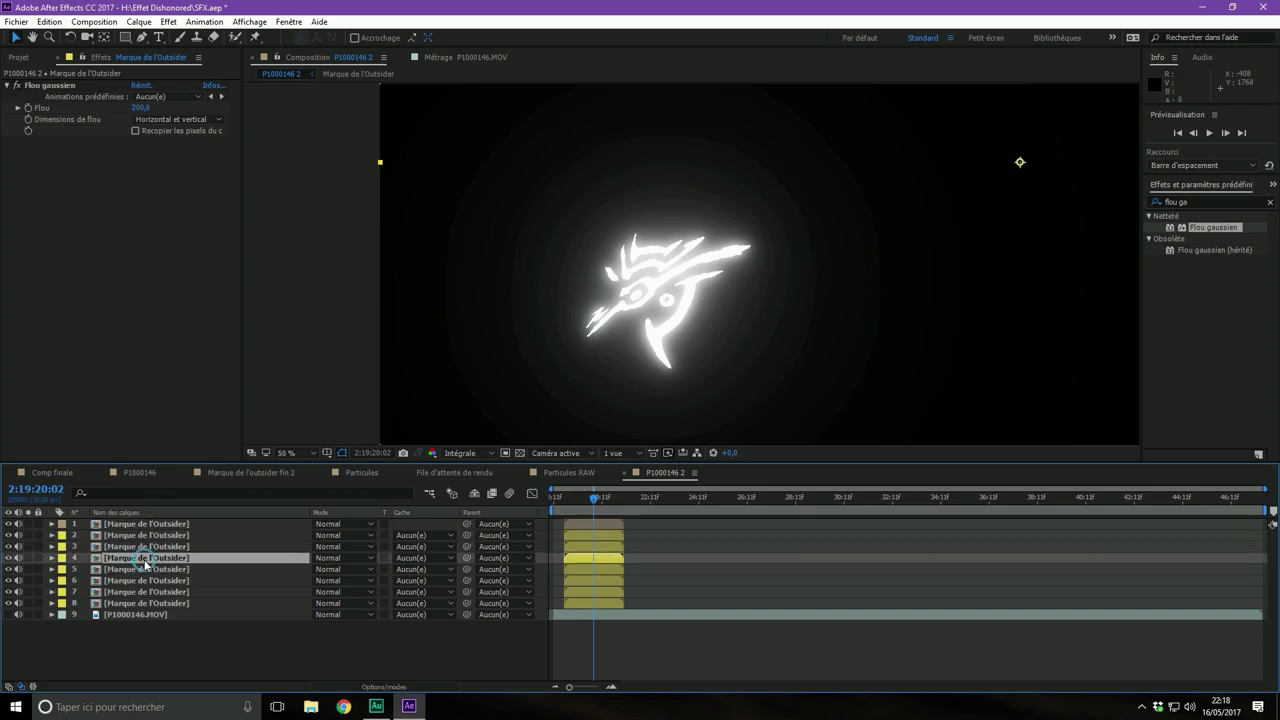
pyautogui.click(146, 571)
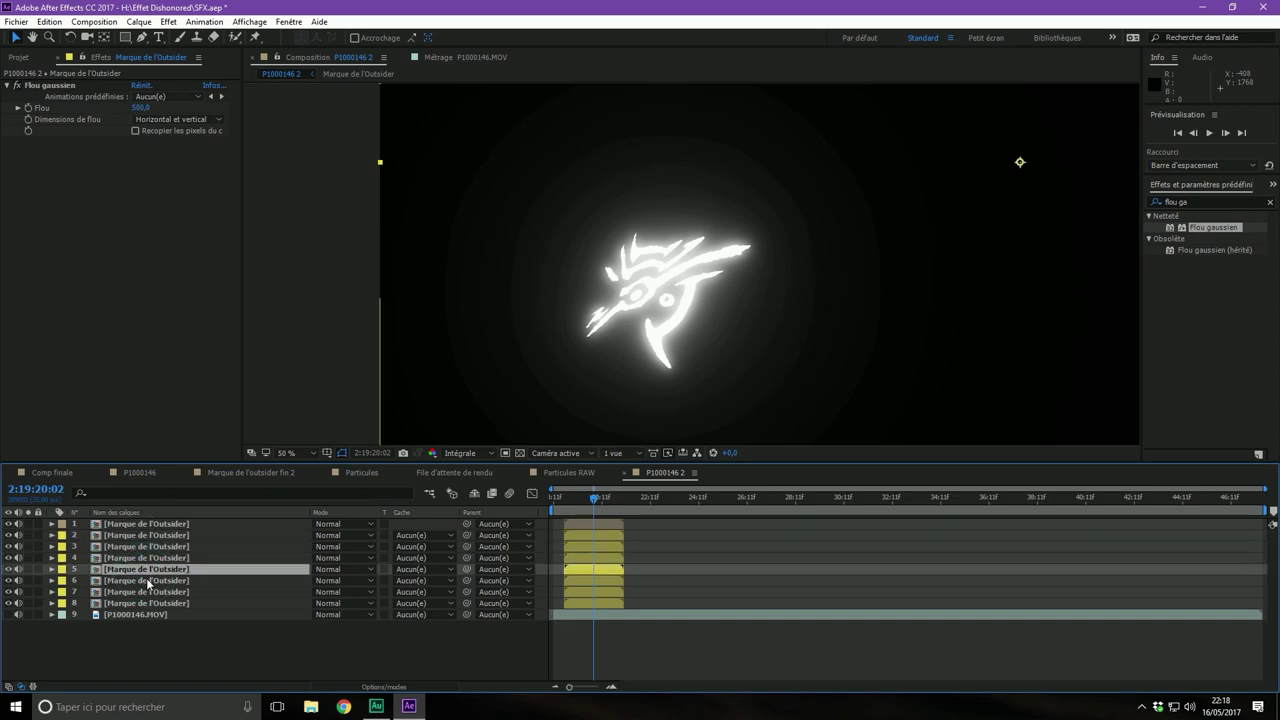
pyautogui.click(147, 581)
pyautogui.click(149, 592)
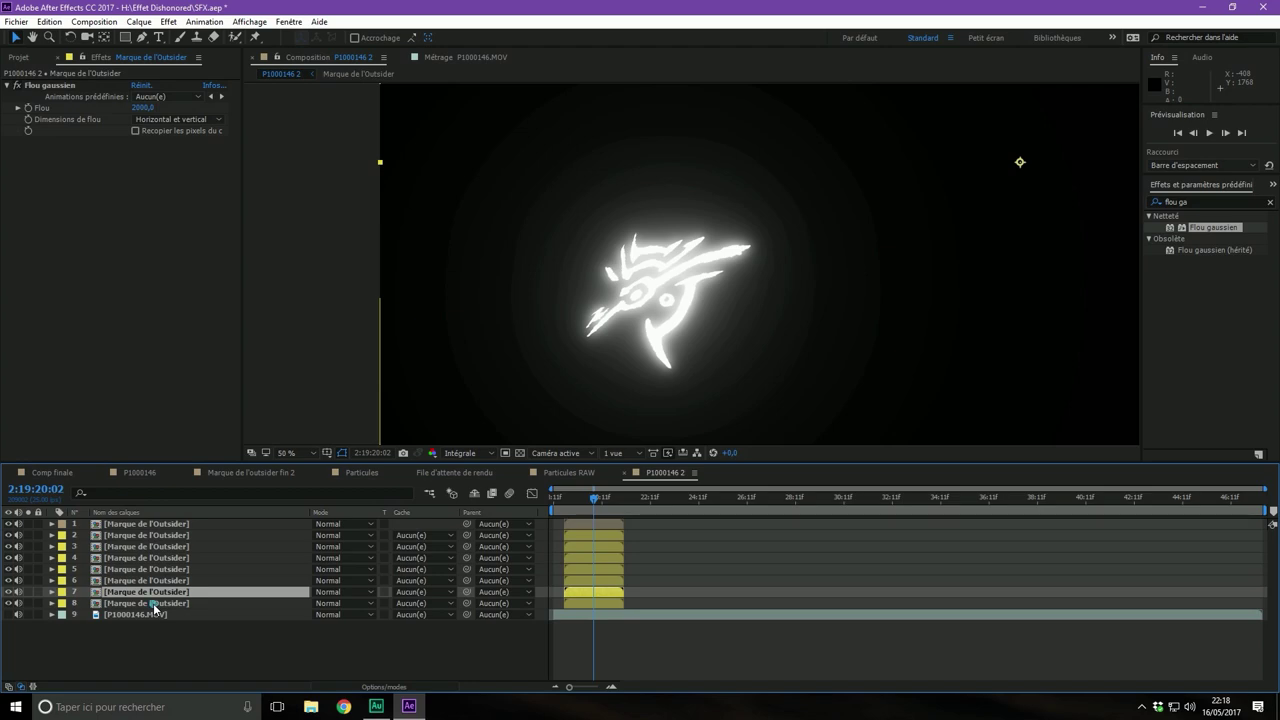
pyautogui.click(153, 603)
pyautogui.moveTo(593, 338); pyautogui.dragTo(576, 327)
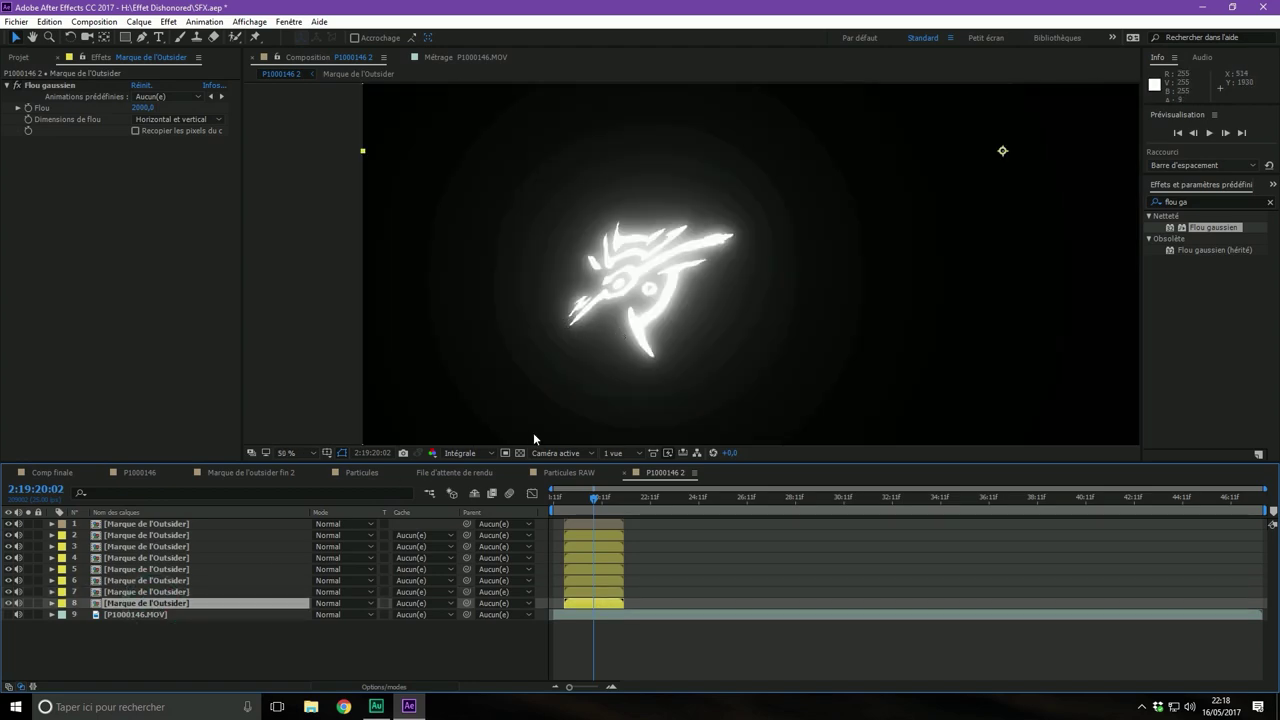
pyautogui.click(133, 538)
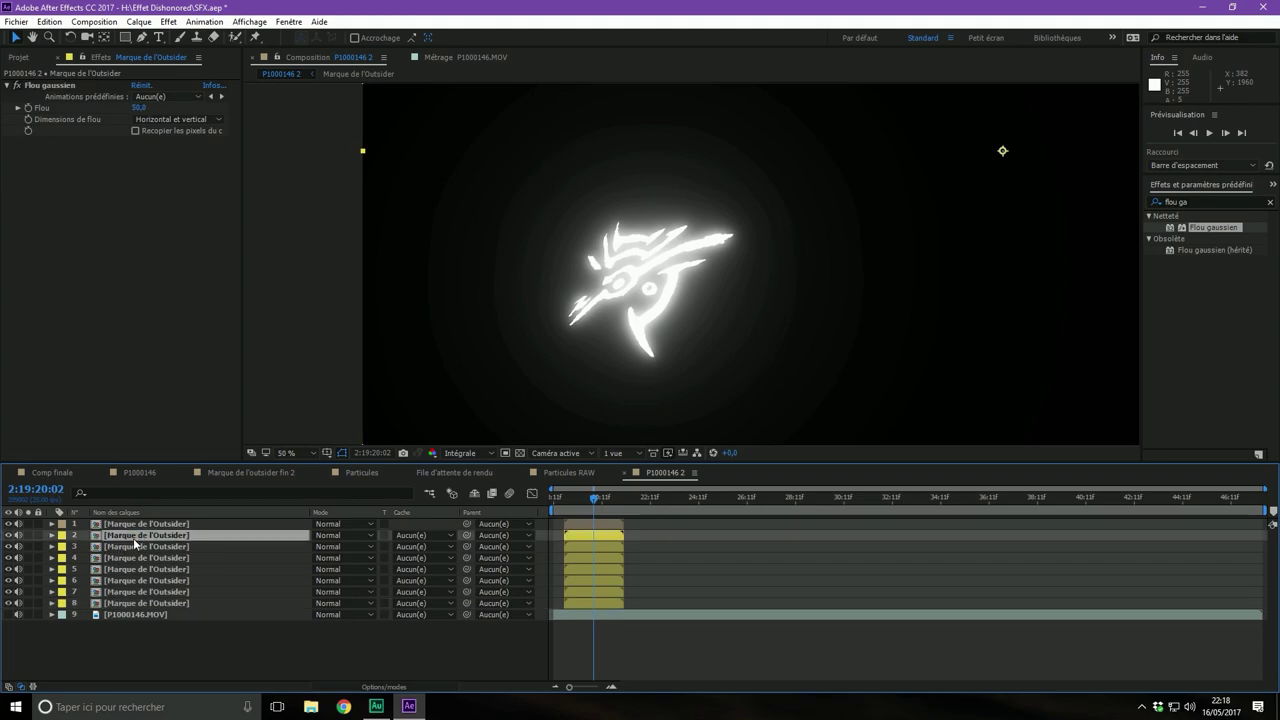
pyautogui.click(12, 615)
pyautogui.scroll(-2, 445, 322)
pyautogui.scroll(-2, 445, 322)
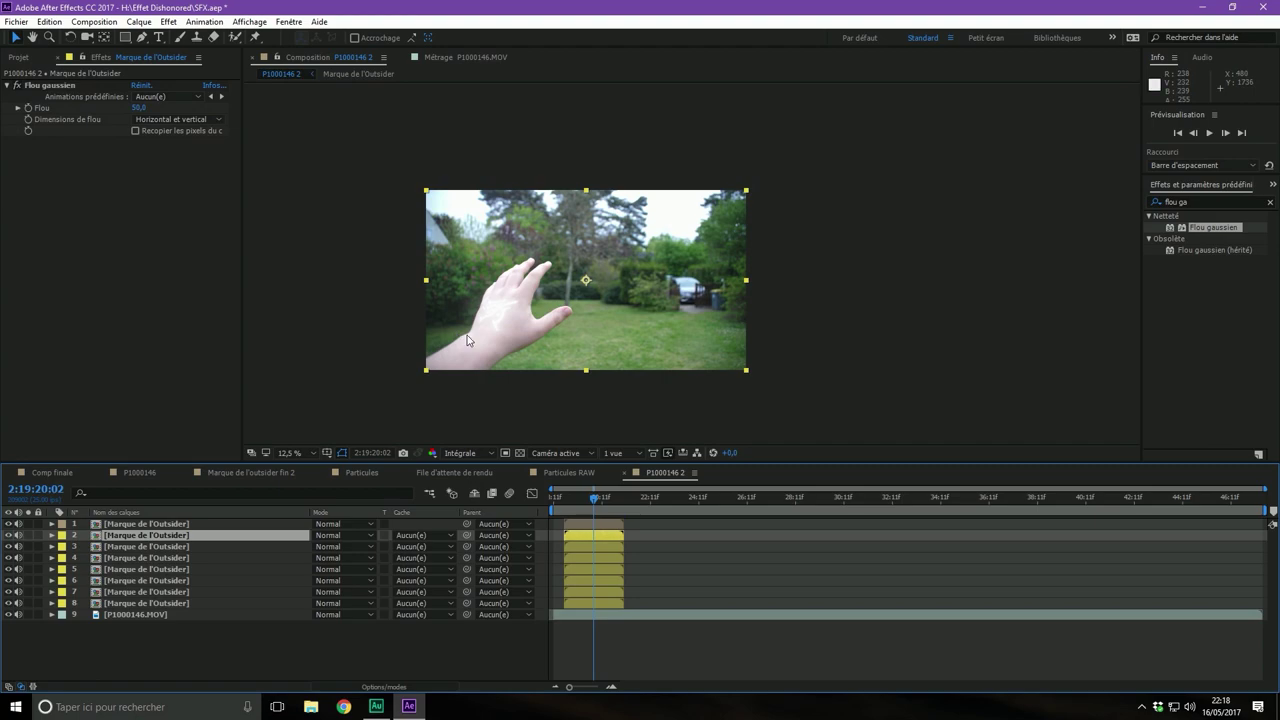
pyautogui.scroll(2, 467, 335)
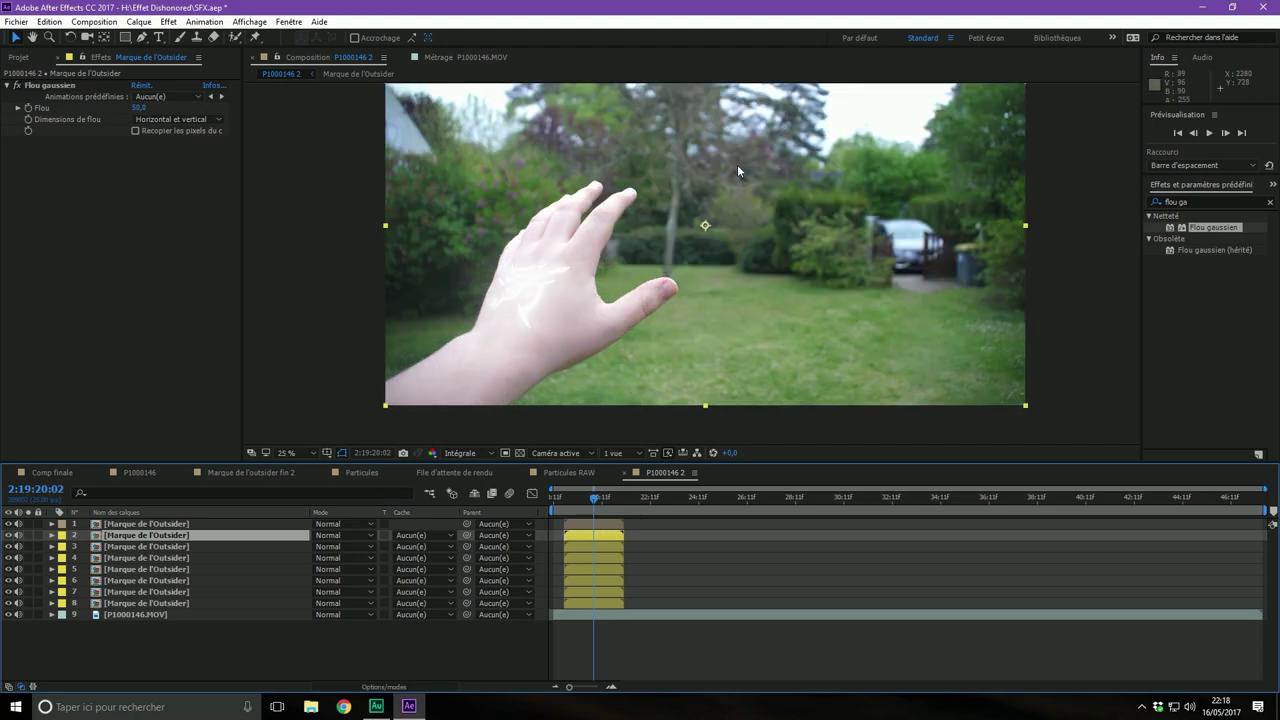
pyautogui.scroll(2, 527, 295)
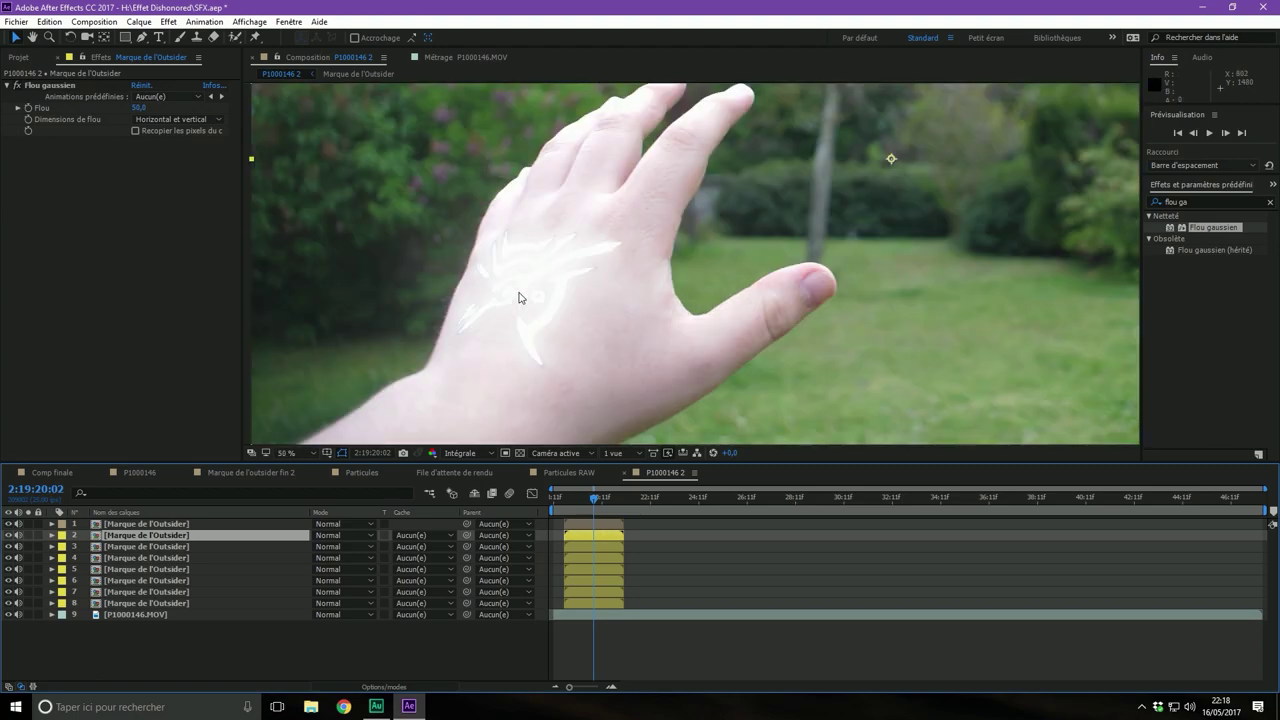
pyautogui.click(9, 614)
pyautogui.scroll(-2, 452, 318)
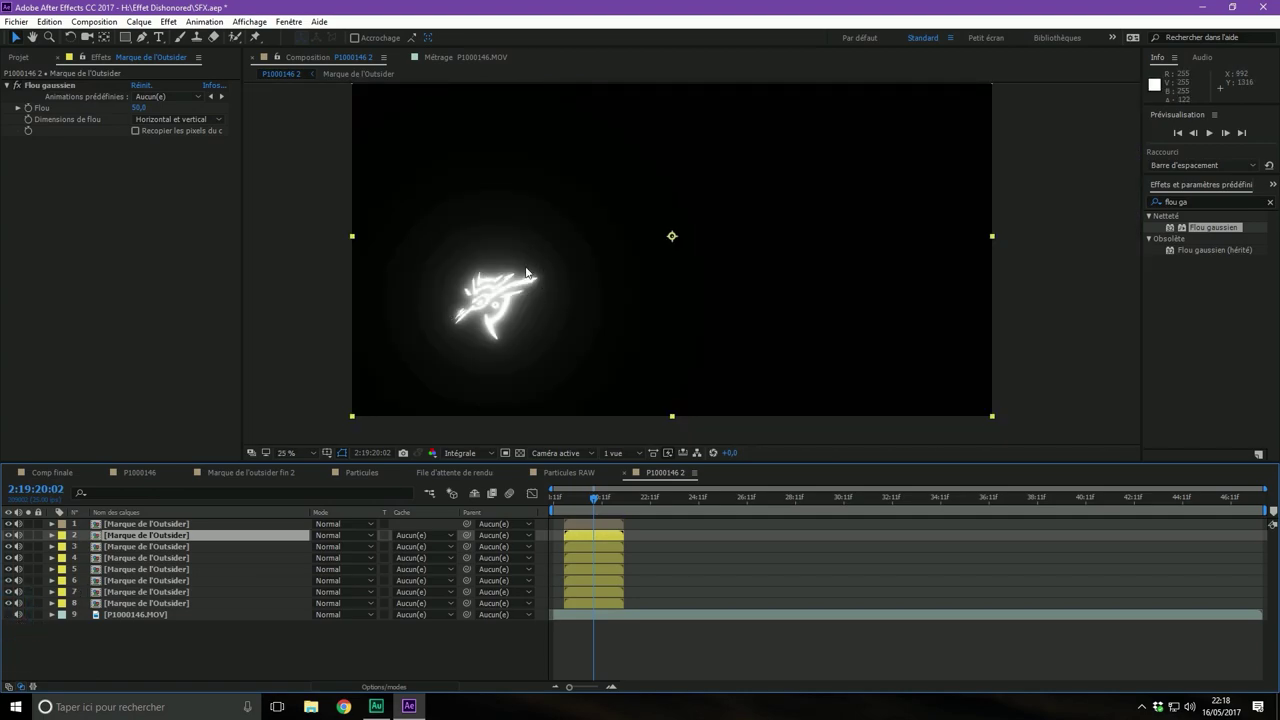
# Apply the Remplir fill effect, found by searching 'rempli', to the second mark layer, tinting its glow red
pyautogui.click(1199, 201)
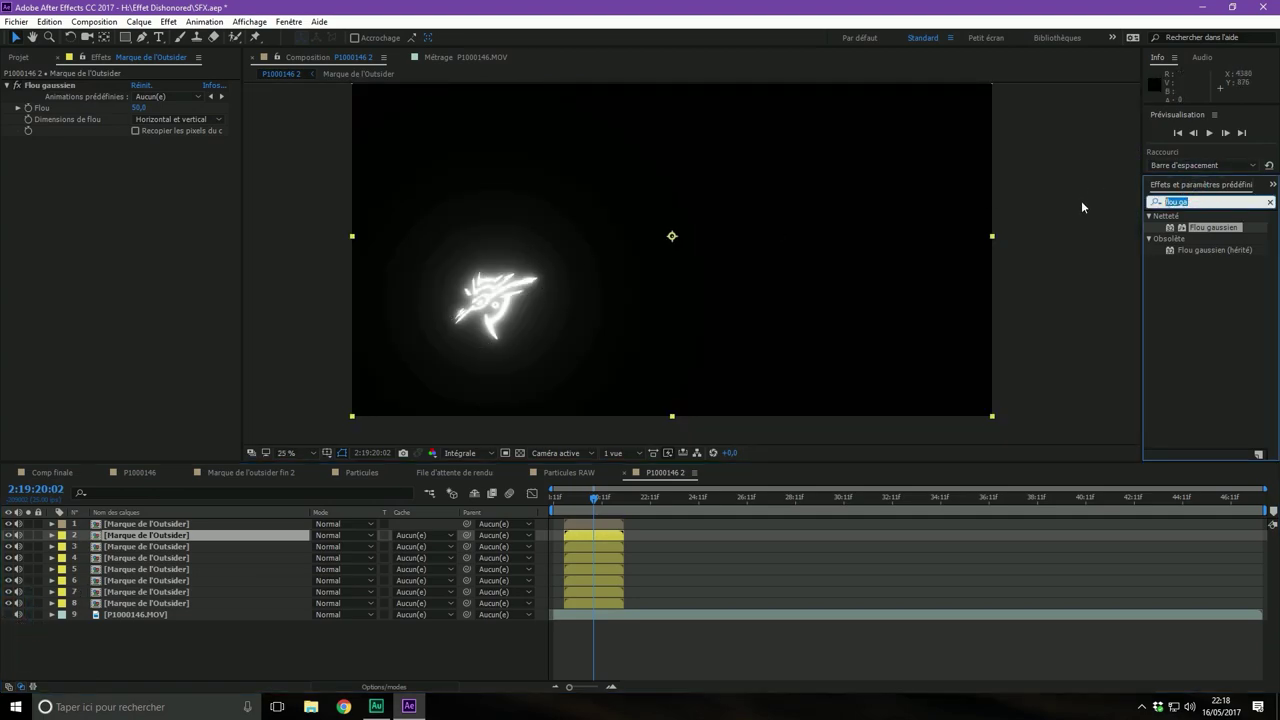
pyautogui.write('rempli')
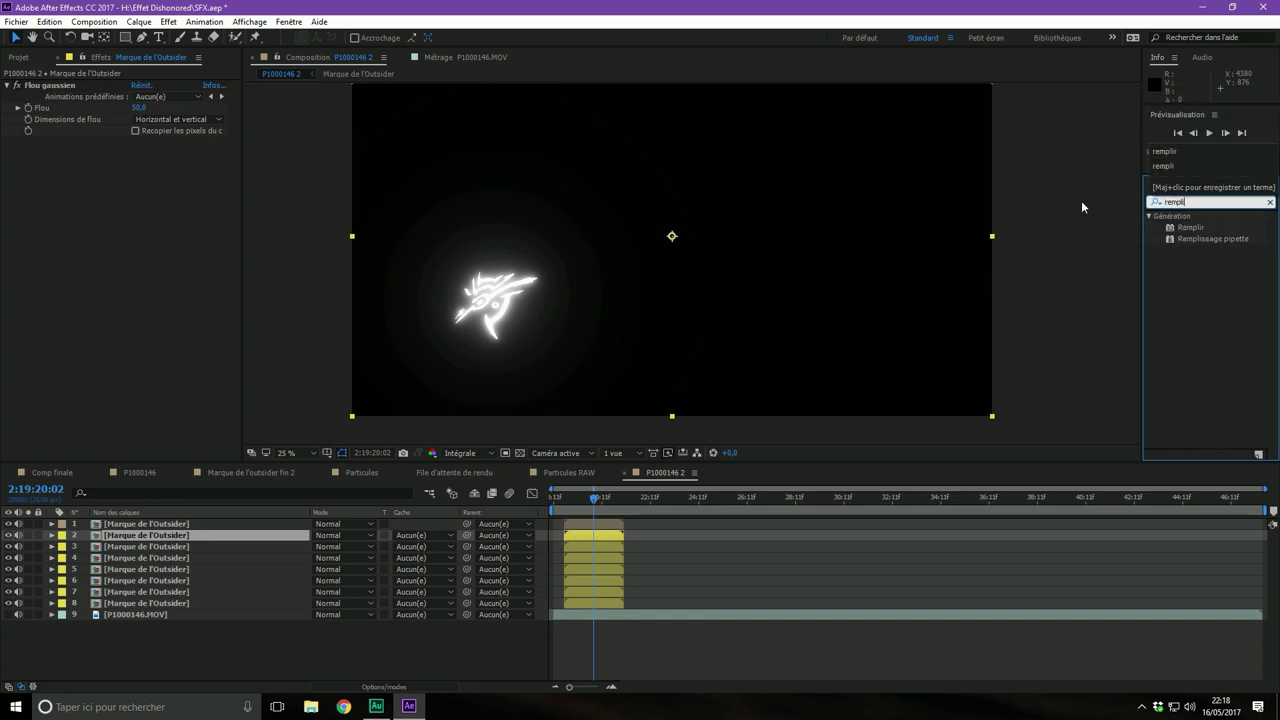
pyautogui.press('Return')
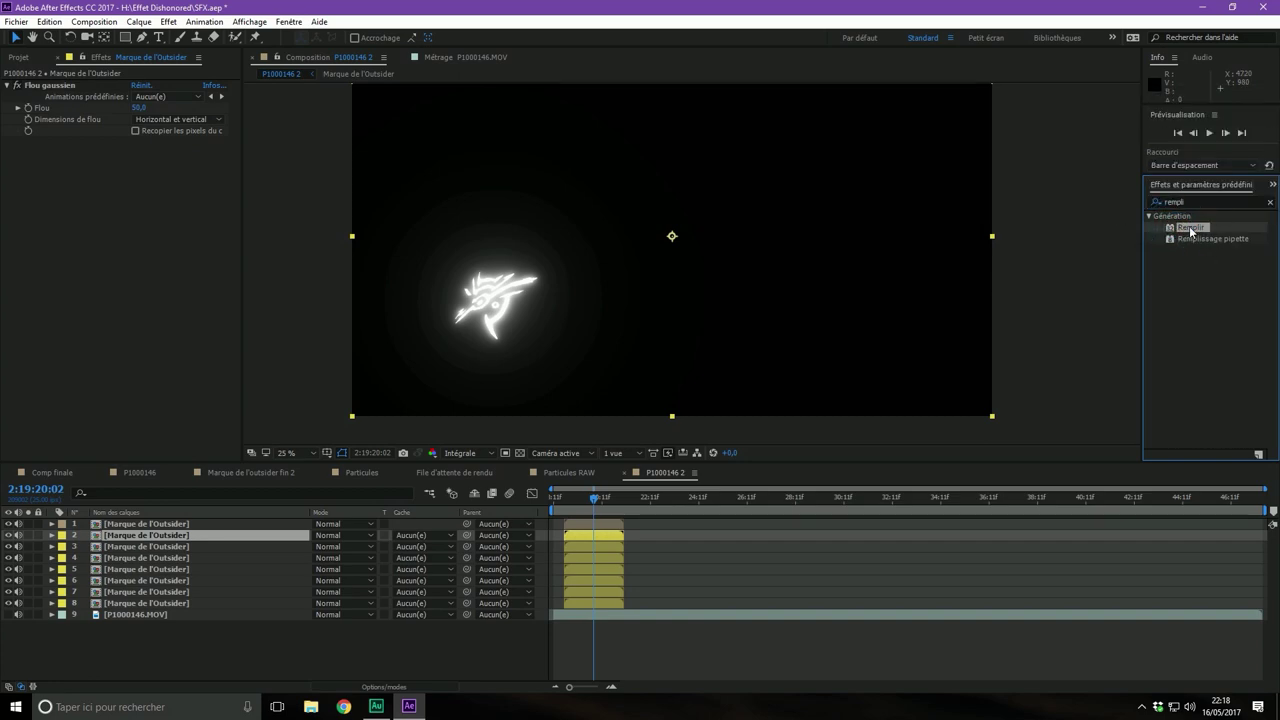
pyautogui.moveTo(1190, 230); pyautogui.dragTo(147, 523)
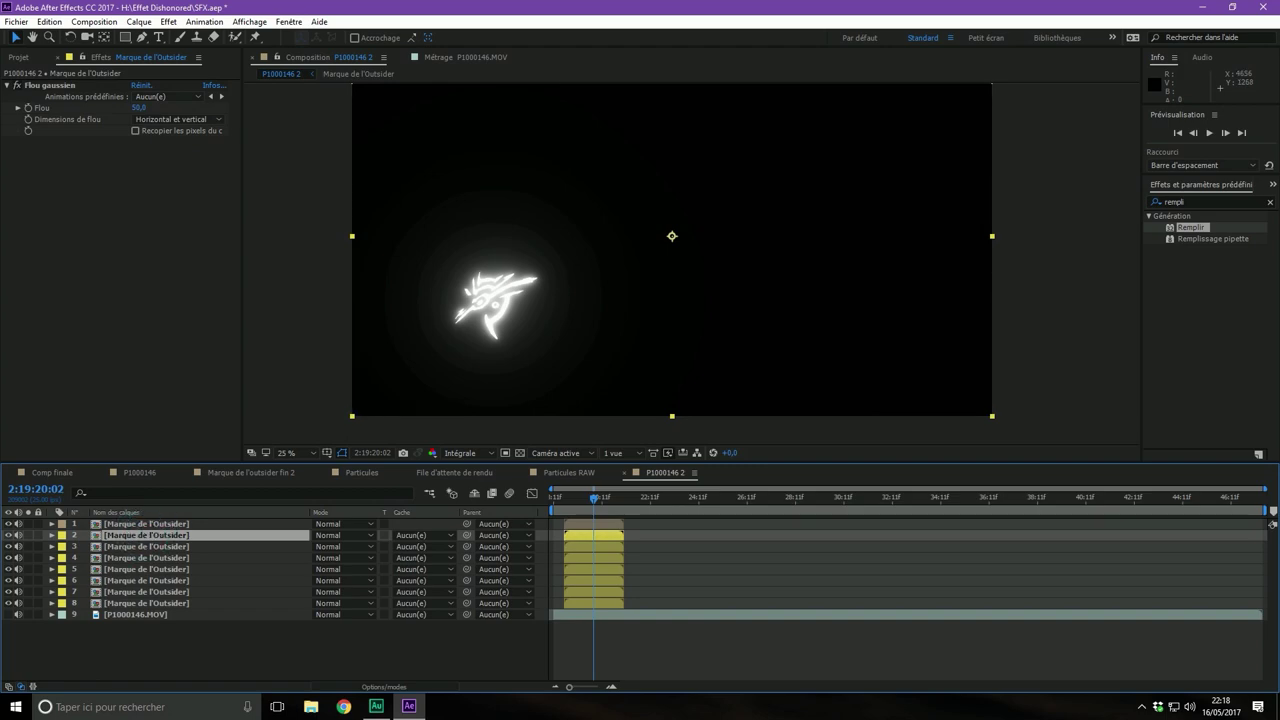
pyautogui.moveTo(1196, 230); pyautogui.dragTo(37, 171)
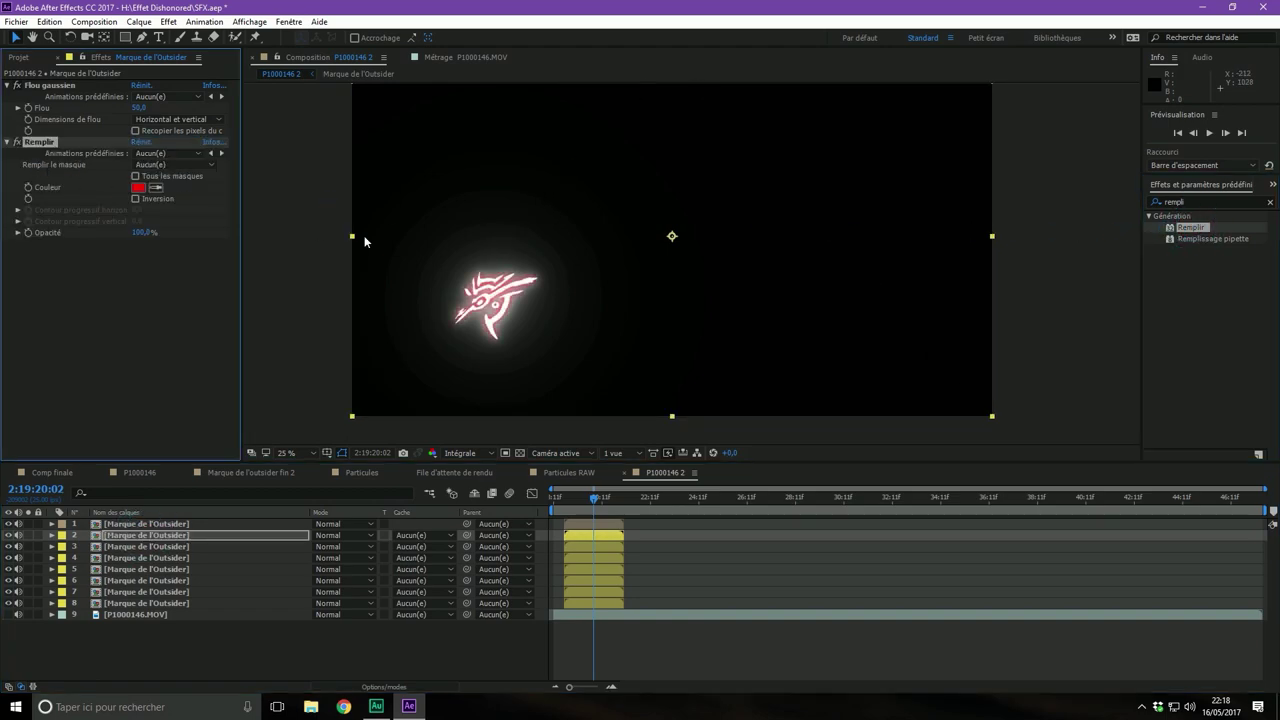
pyautogui.scroll(2, 437, 310)
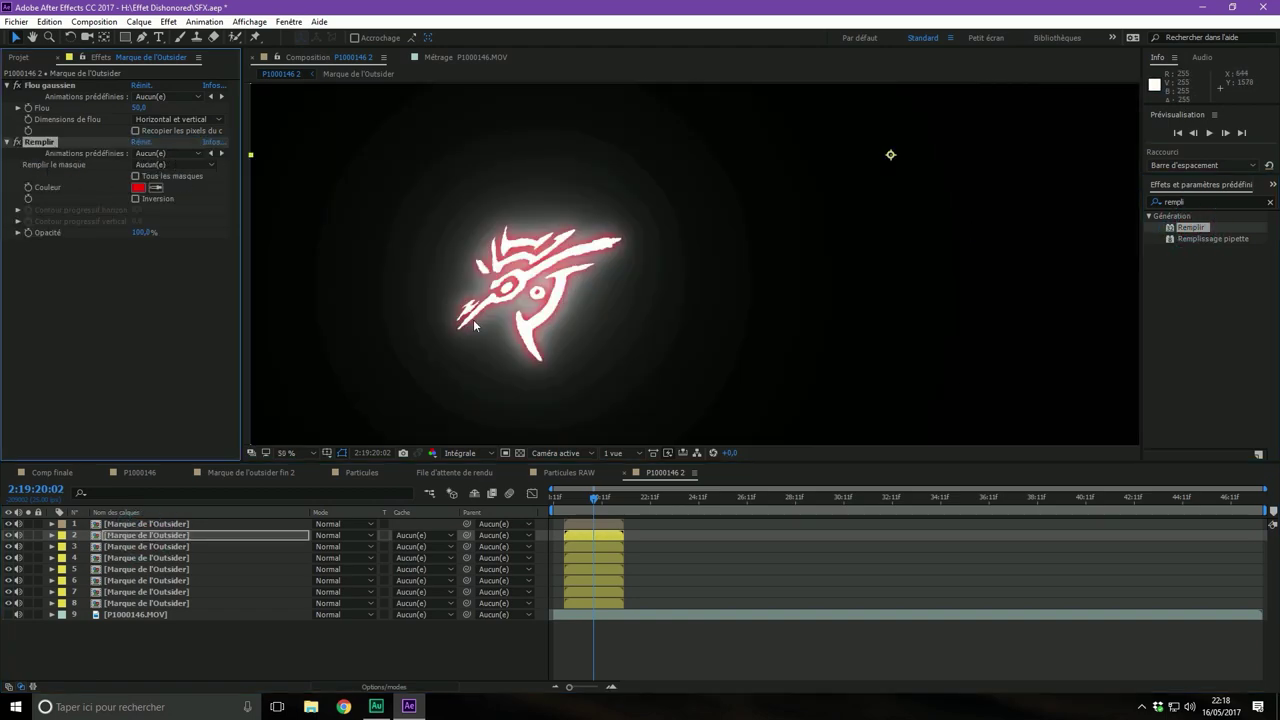
pyautogui.scroll(2, 509, 319)
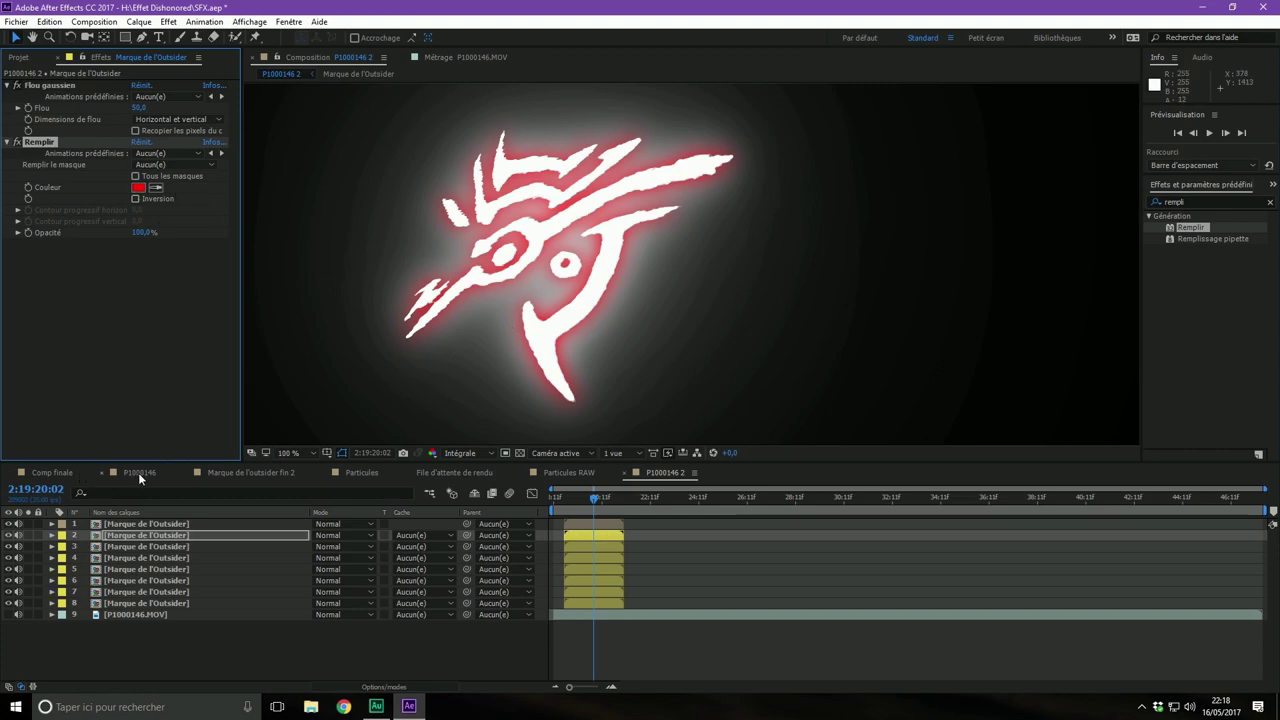
pyautogui.click(55, 472)
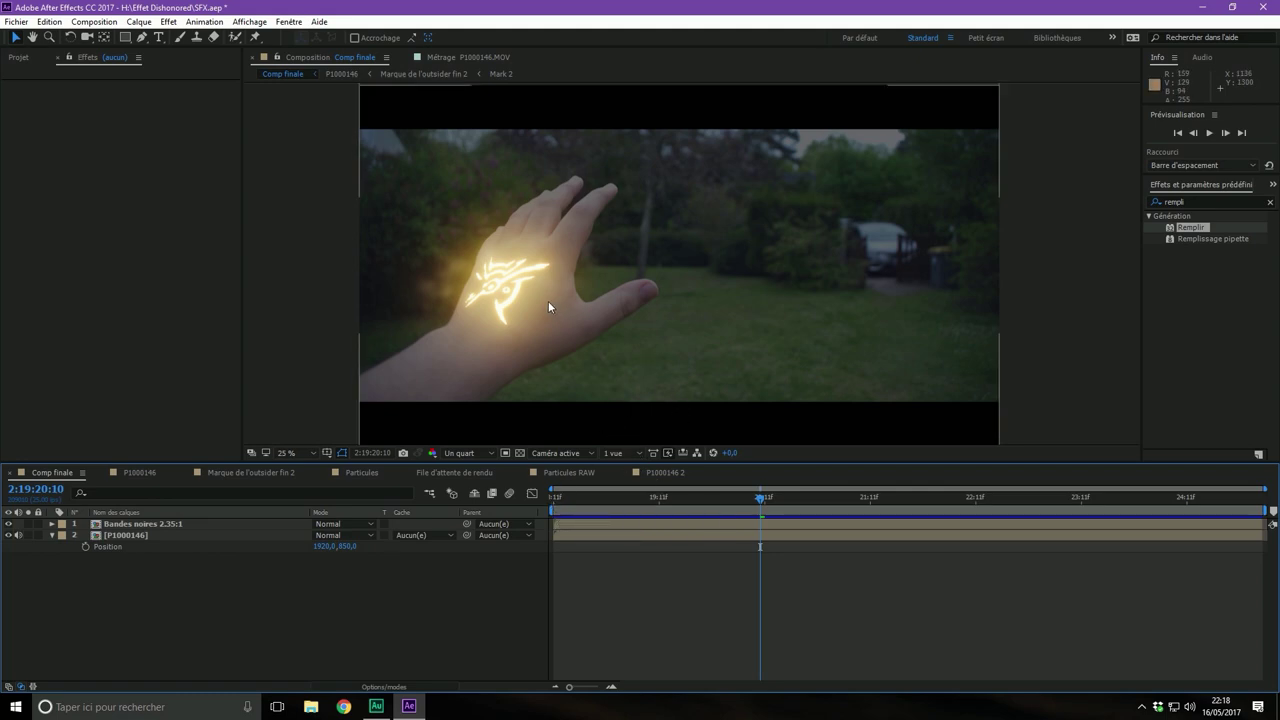
pyautogui.click(664, 473)
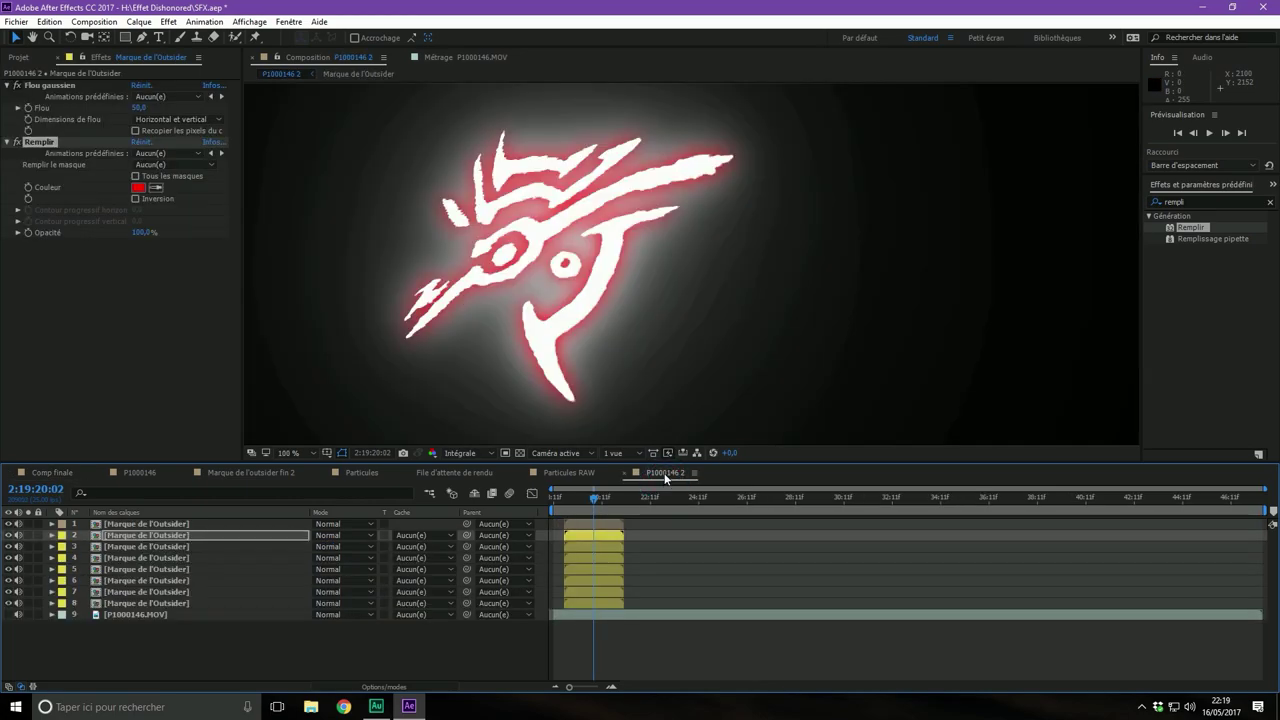
# Change the Remplir fill colour from red to pale blue 84B0FF
pyautogui.click(138, 187)
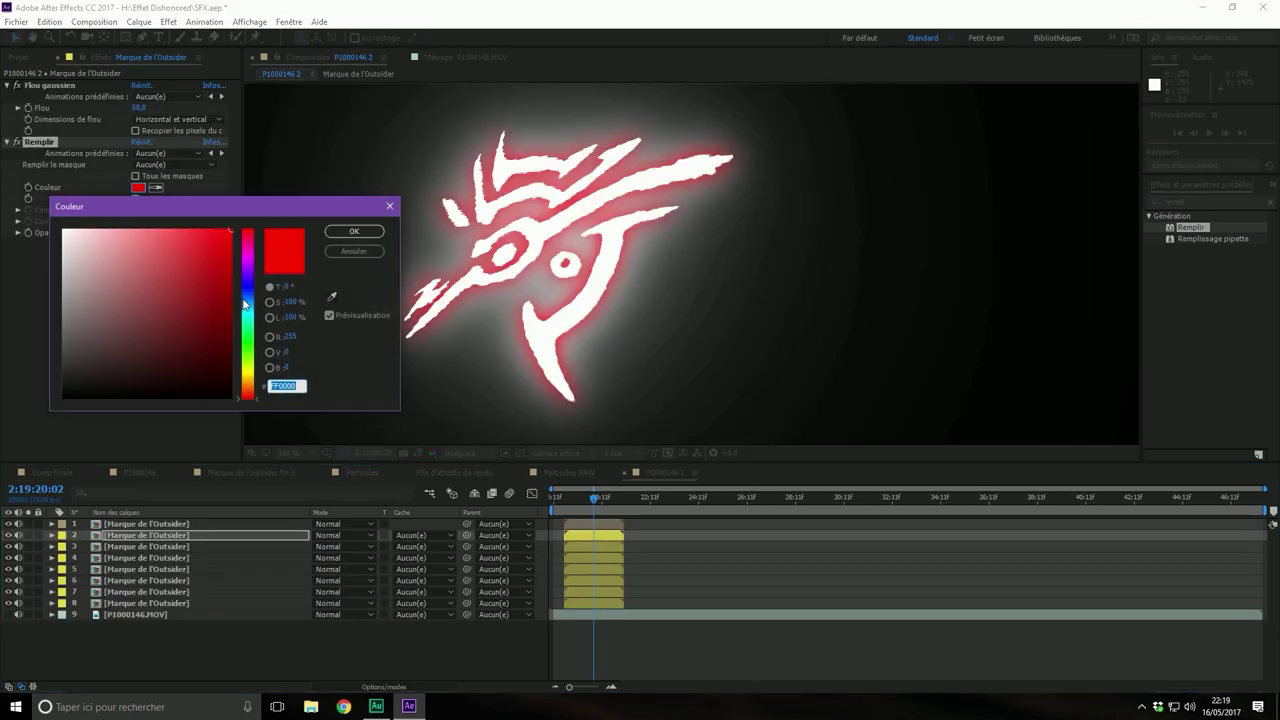
pyautogui.moveTo(250, 312); pyautogui.dragTo(248, 310)
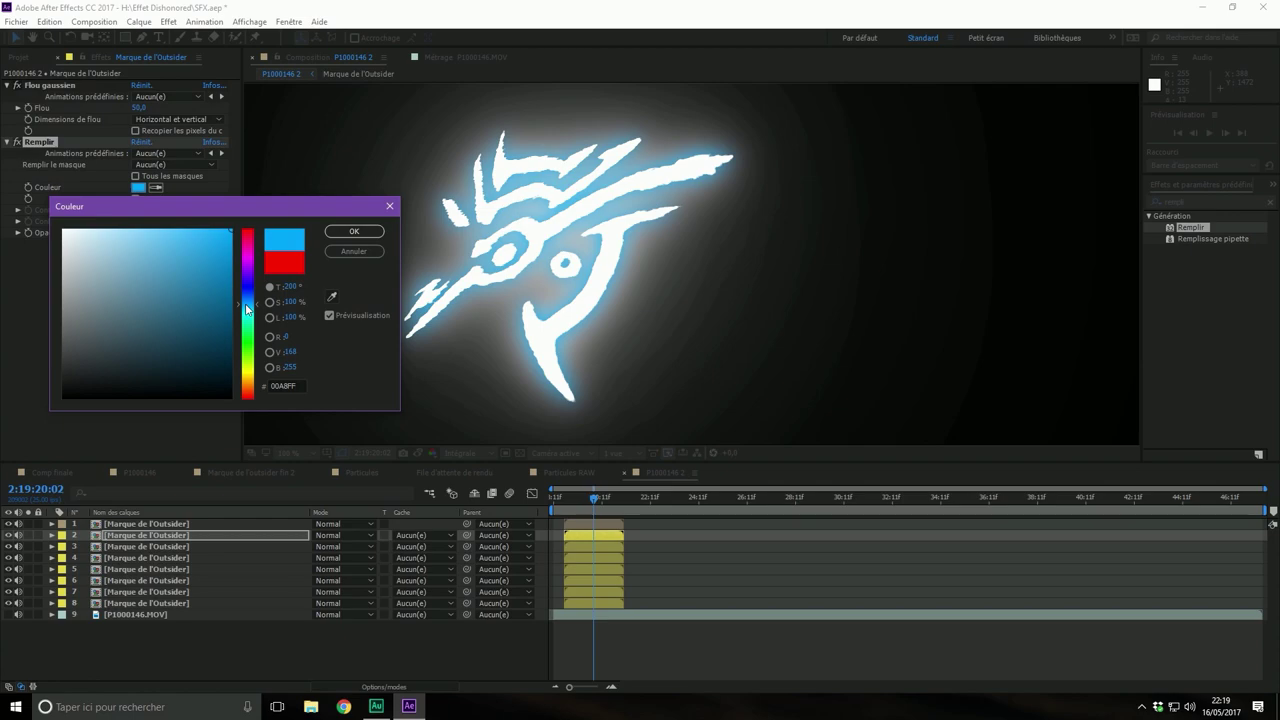
pyautogui.moveTo(249, 310); pyautogui.dragTo(248, 303)
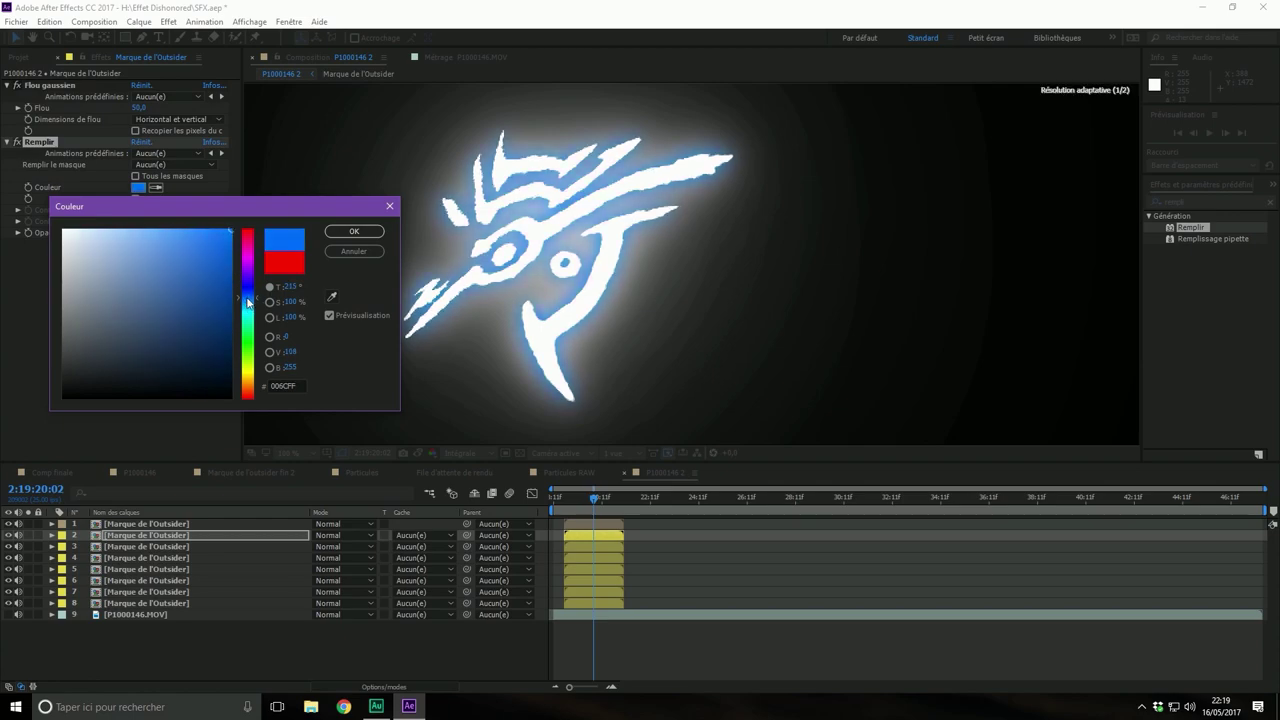
pyautogui.click(153, 236)
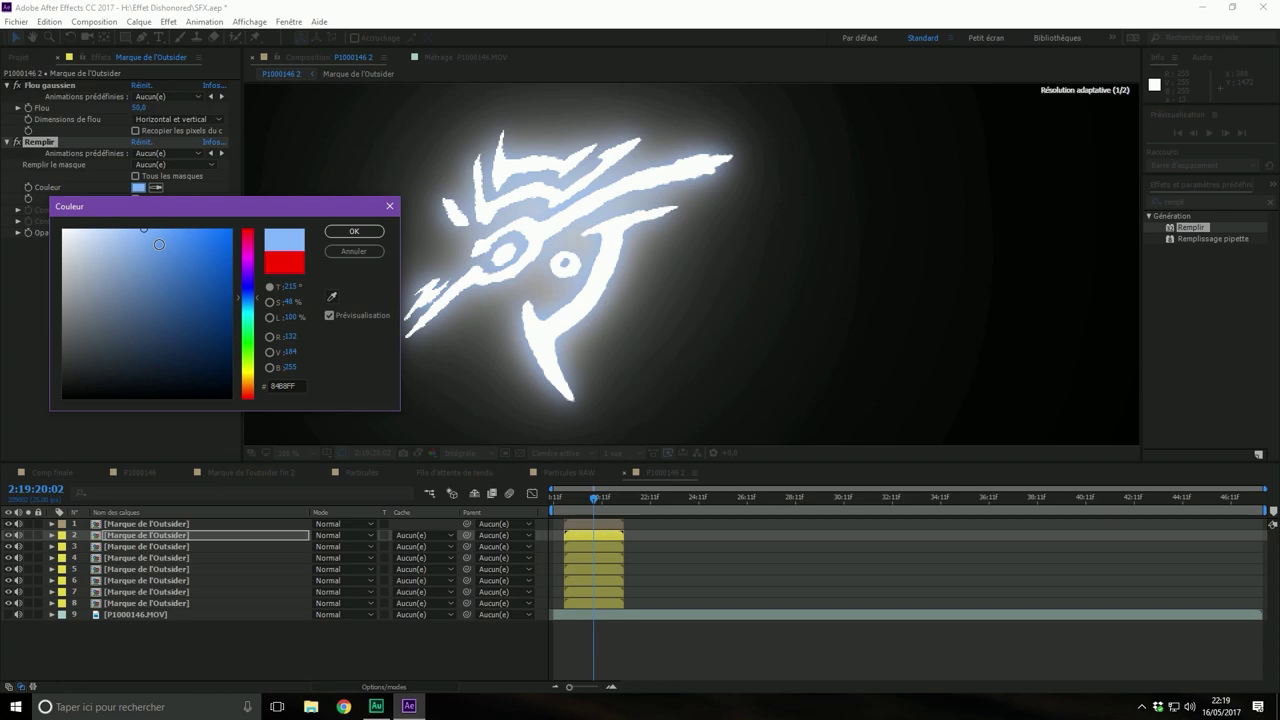
pyautogui.click(354, 231)
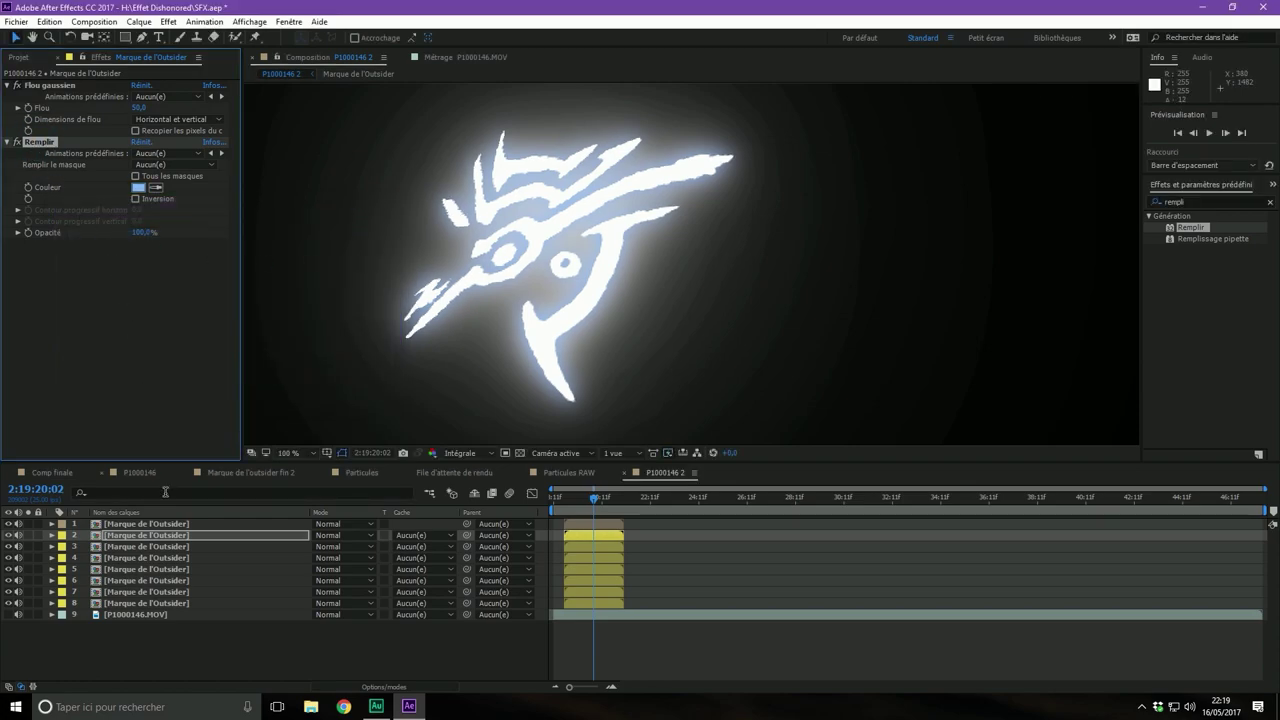
pyautogui.click(158, 546)
# Paste the pale blue Remplir fill onto mark layers 3–8 and check layers 4–8
pyautogui.keyDown('shift'); pyautogui.click(161, 603); pyautogui.keyUp('shift')
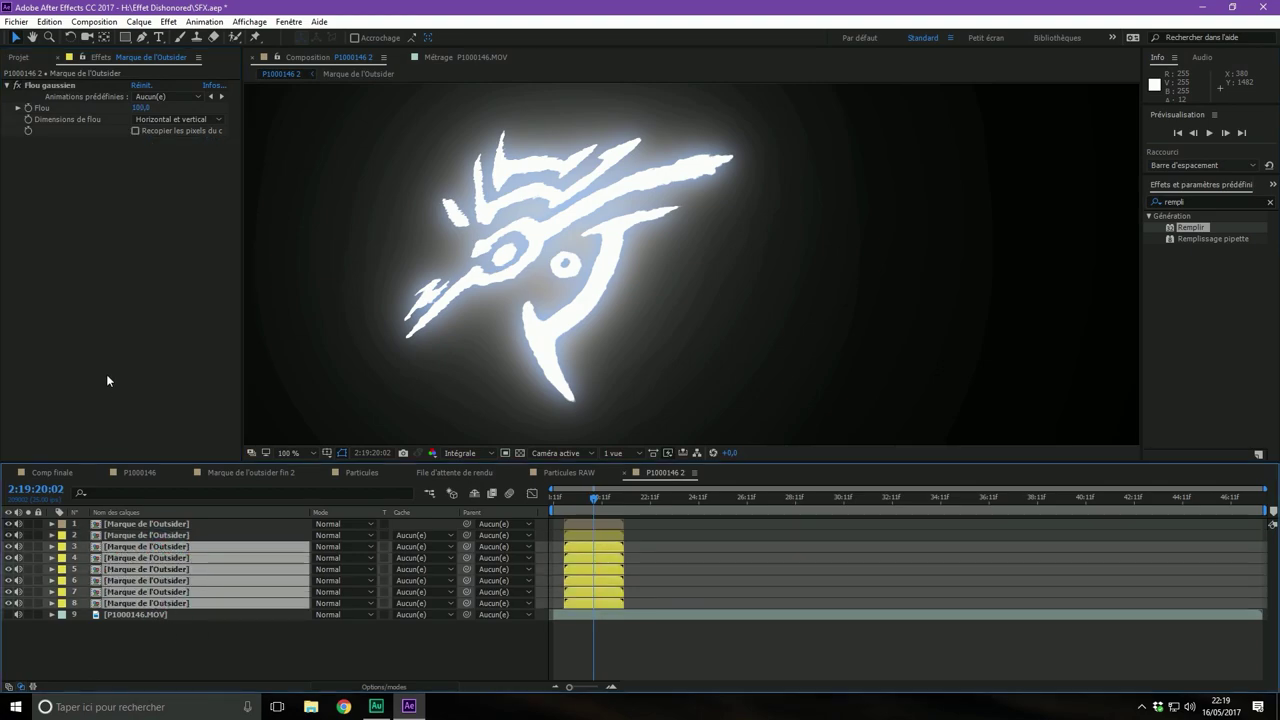
pyautogui.hotkey('ctrl', 'alt', 'shift', 'e')
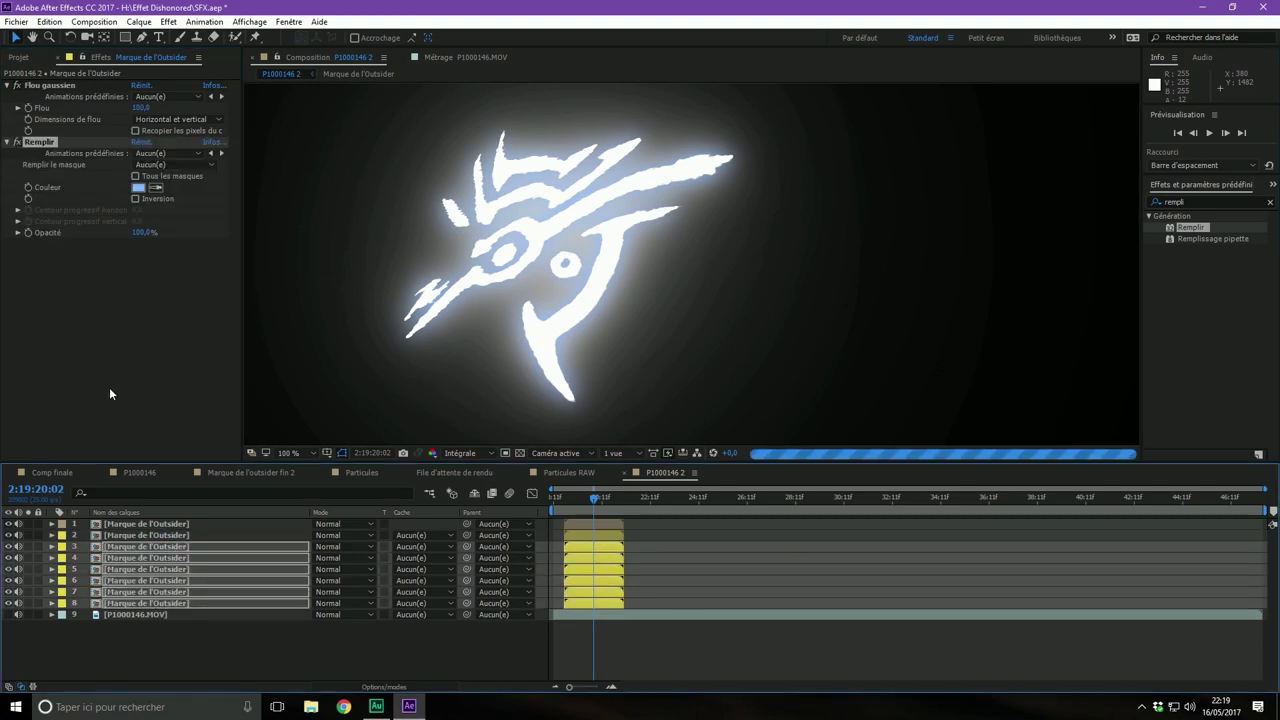
pyautogui.click(195, 683)
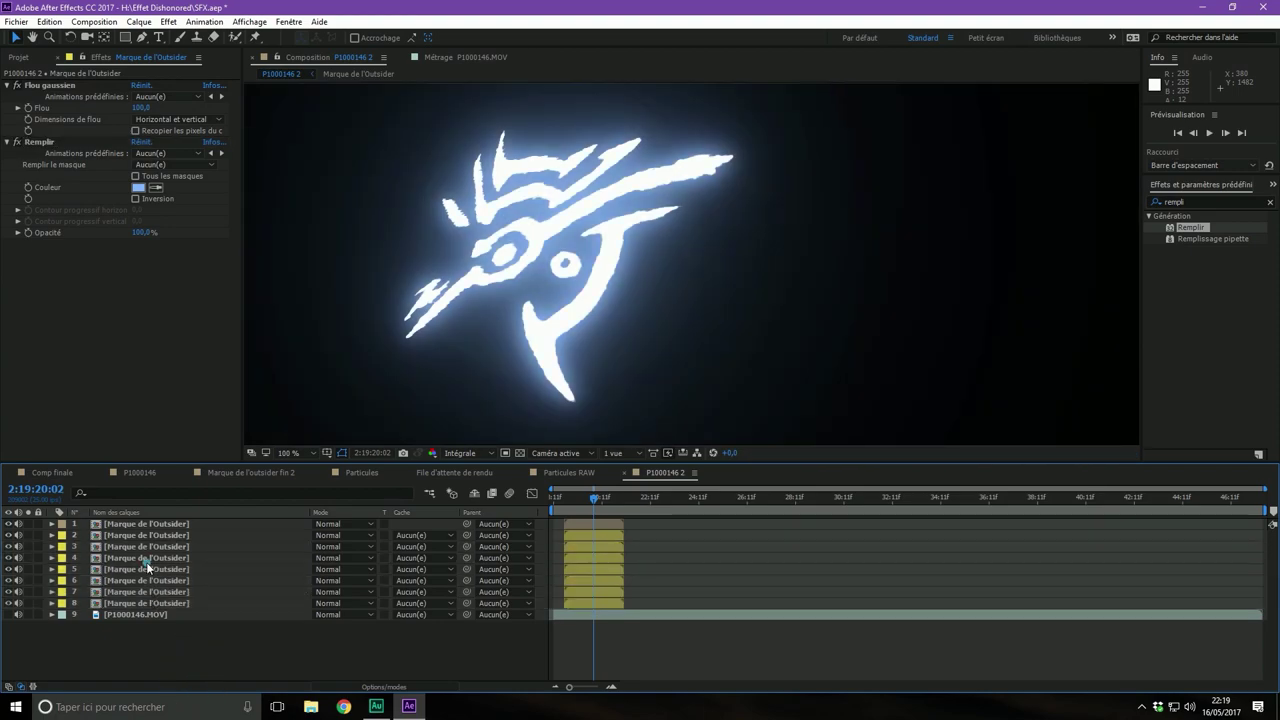
pyautogui.click(150, 557)
pyautogui.click(150, 580)
pyautogui.click(155, 594)
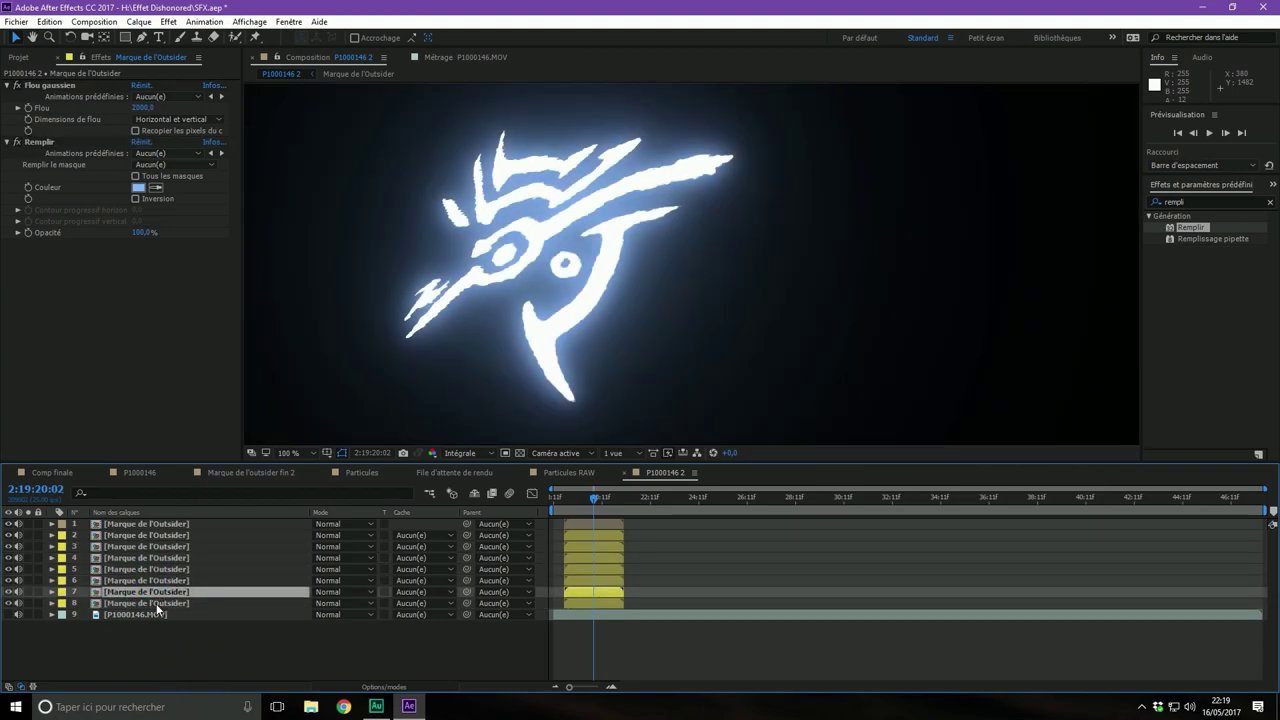
pyautogui.click(156, 603)
# Turn the P1000146.MOV hand footage back on beneath the glowing mark
pyautogui.scroll(-4, 349, 292)
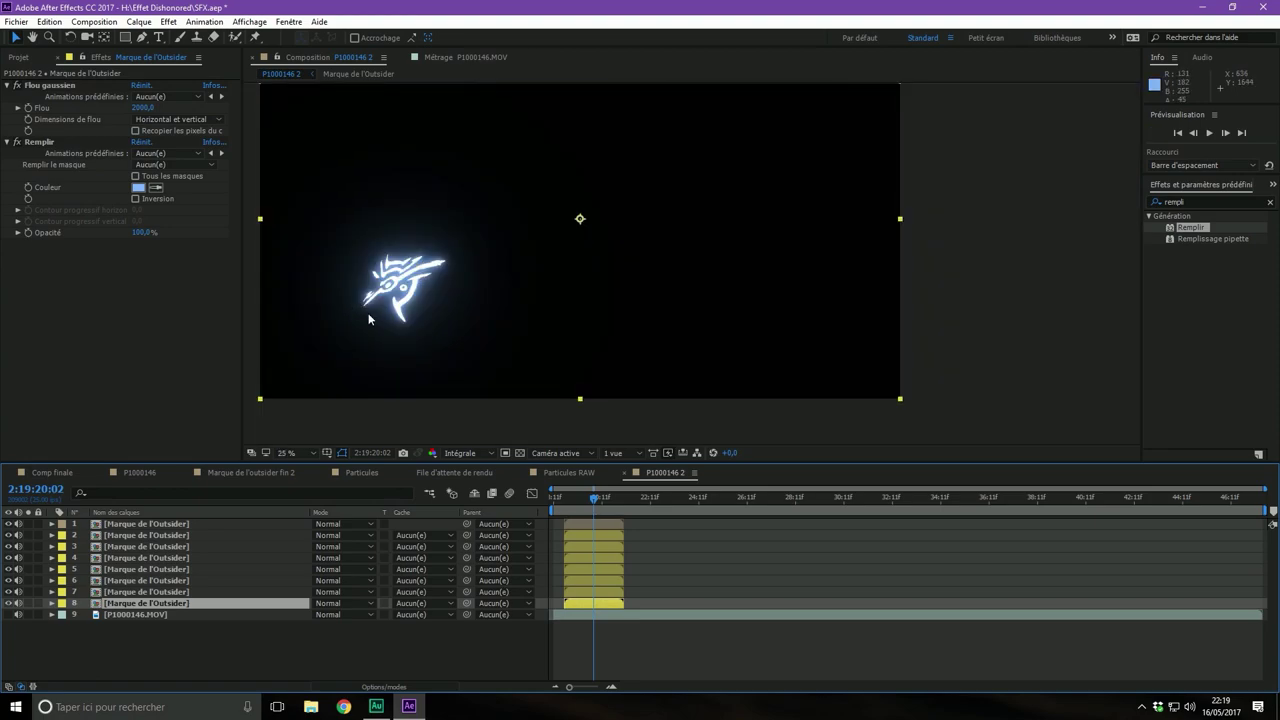
pyautogui.scroll(-2, 554, 320)
pyautogui.scroll(2, 469, 321)
pyautogui.scroll(2, 473, 314)
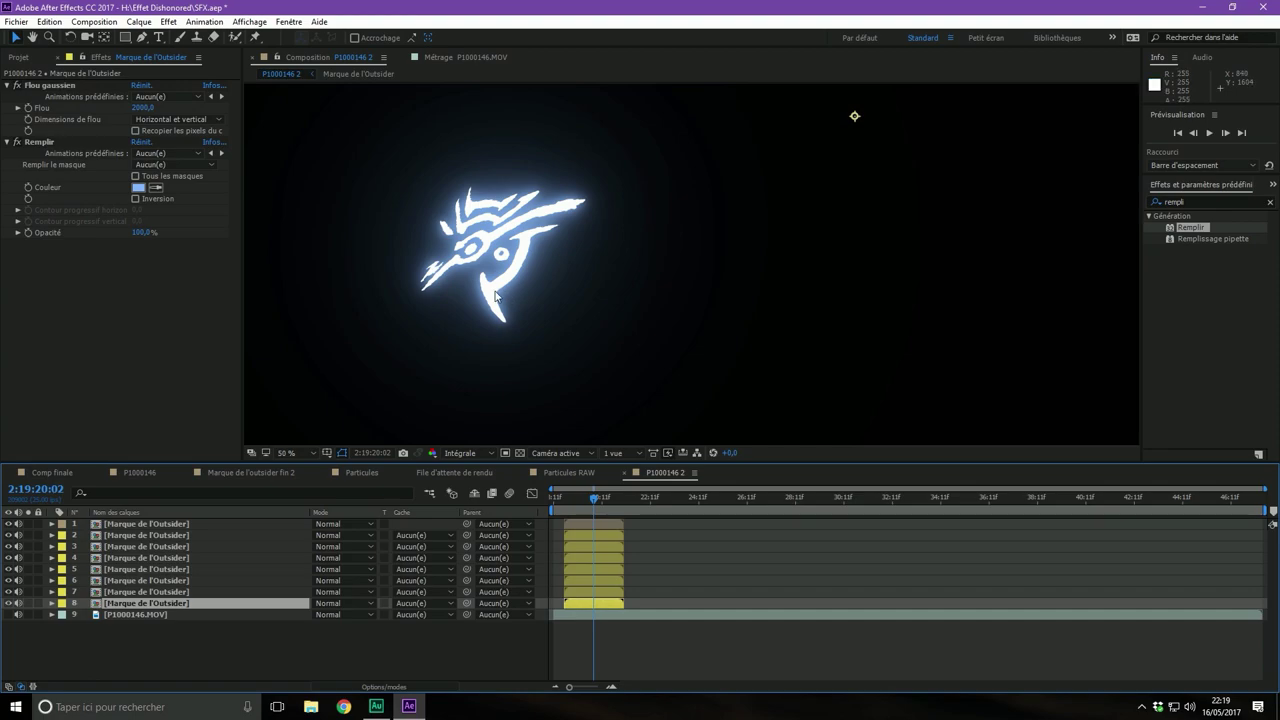
pyautogui.click(10, 614)
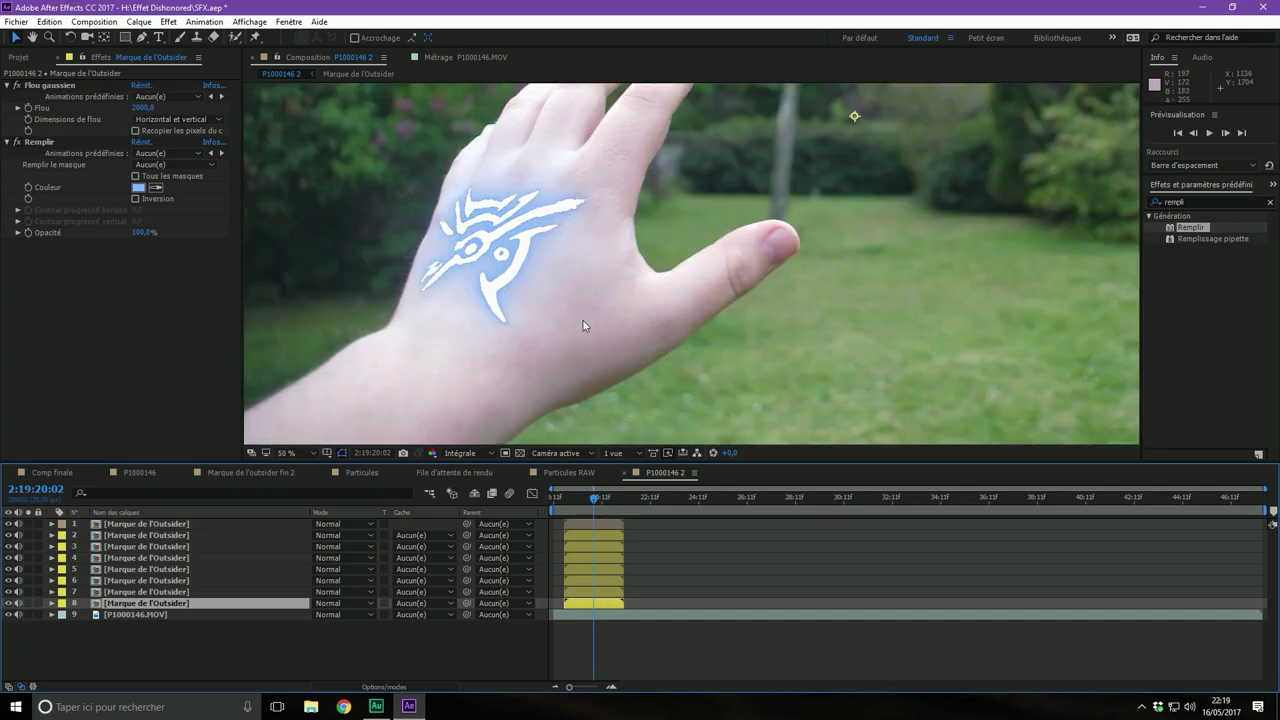
pyautogui.scroll(-2, 497, 291)
pyautogui.scroll(2, 517, 276)
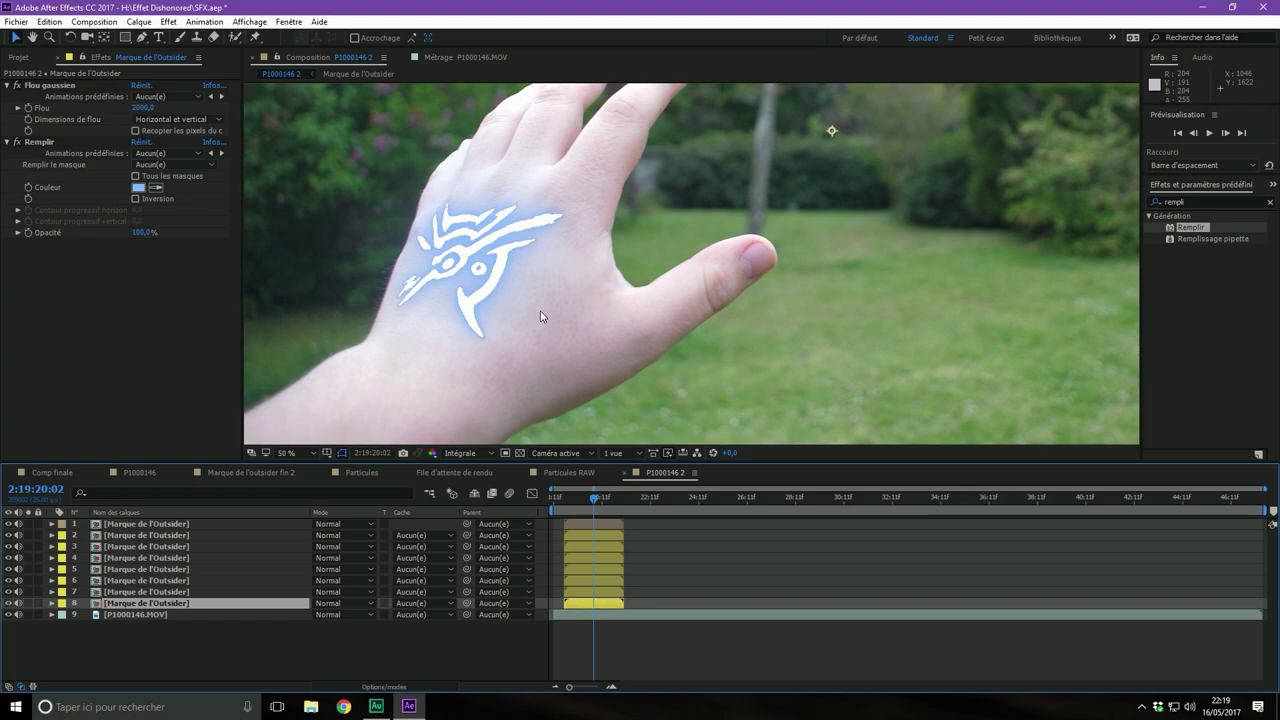
# Set the blend mode of mark layers 1–8 to Ecran
pyautogui.click(130, 524)
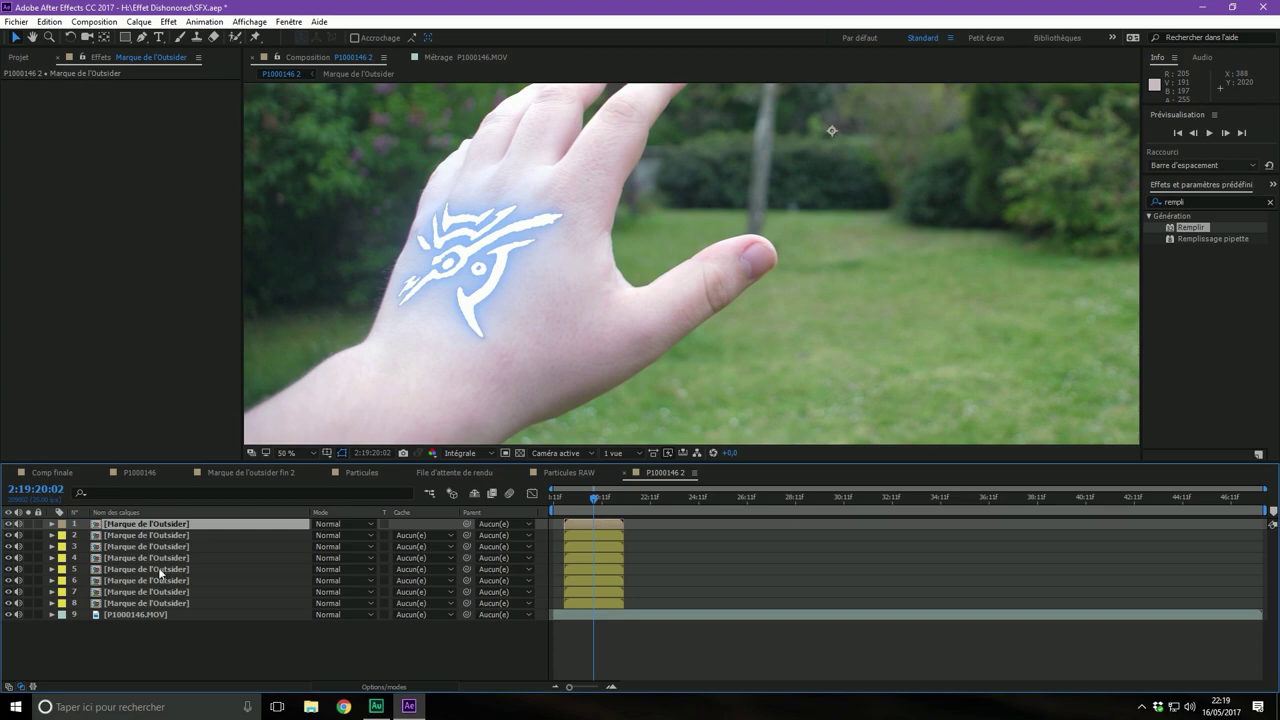
pyautogui.keyDown('shift'); pyautogui.click(163, 602); pyautogui.keyUp('shift')
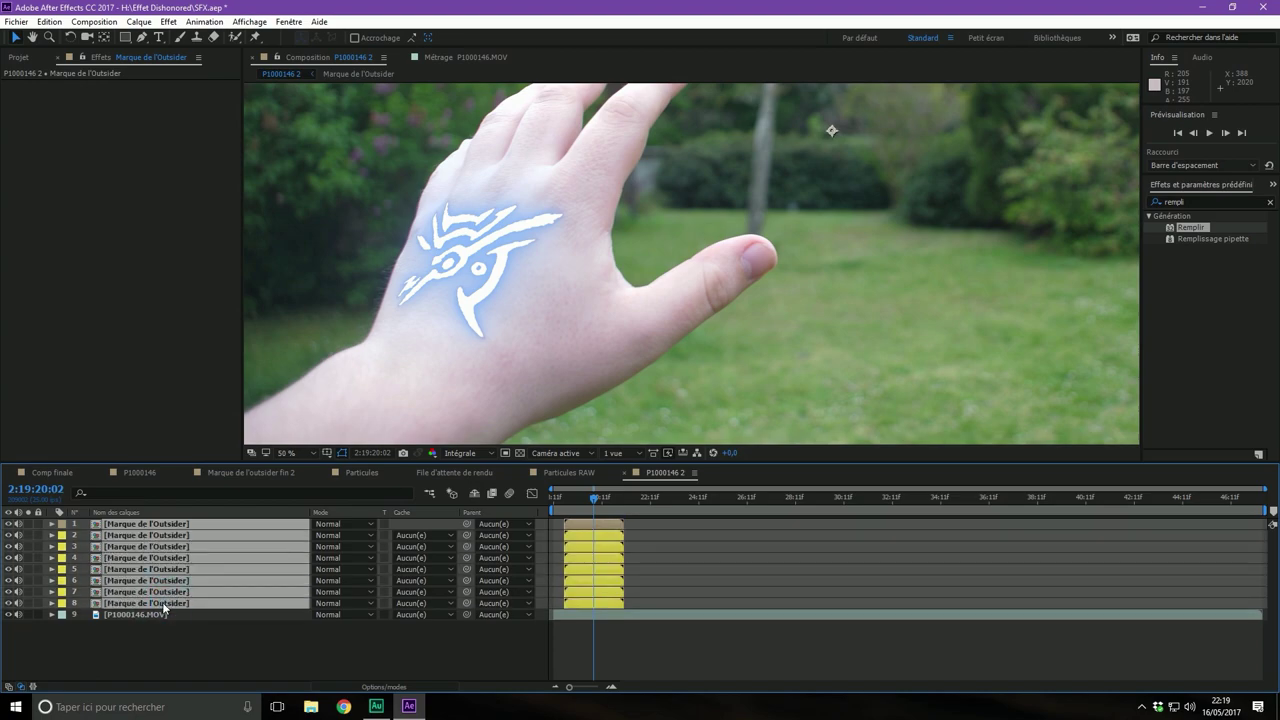
pyautogui.click(327, 524)
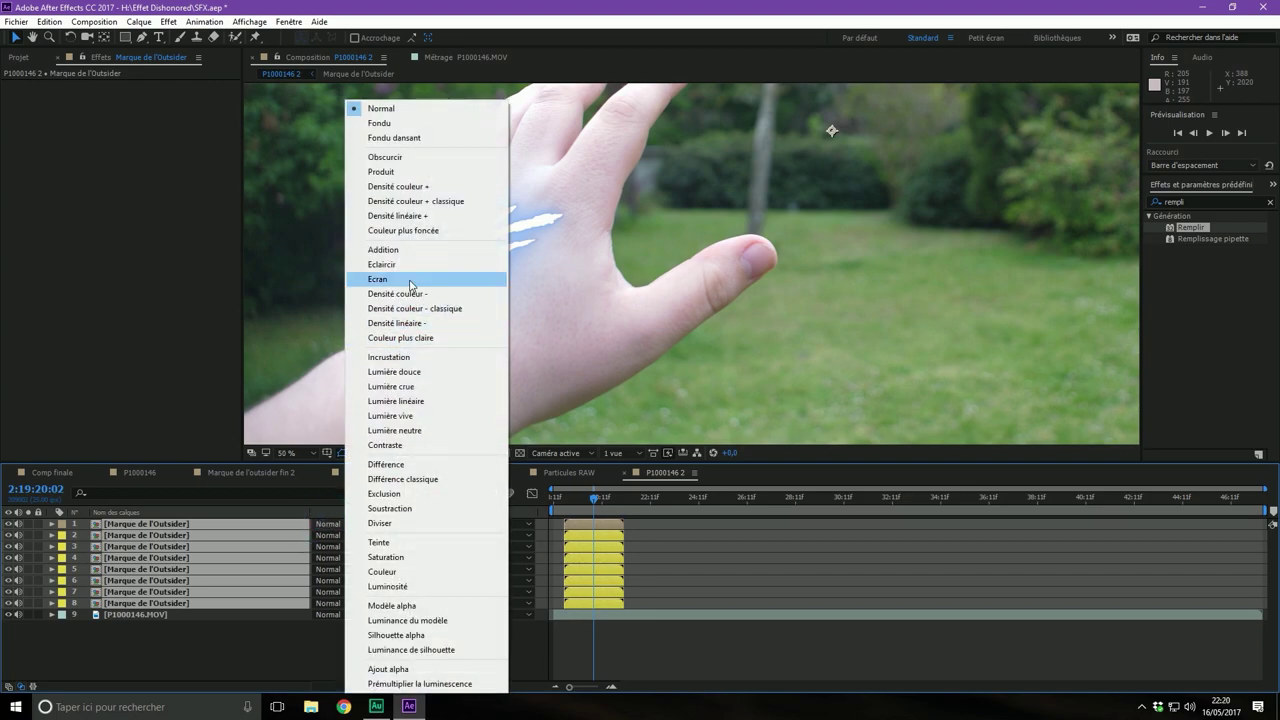
pyautogui.click(410, 285)
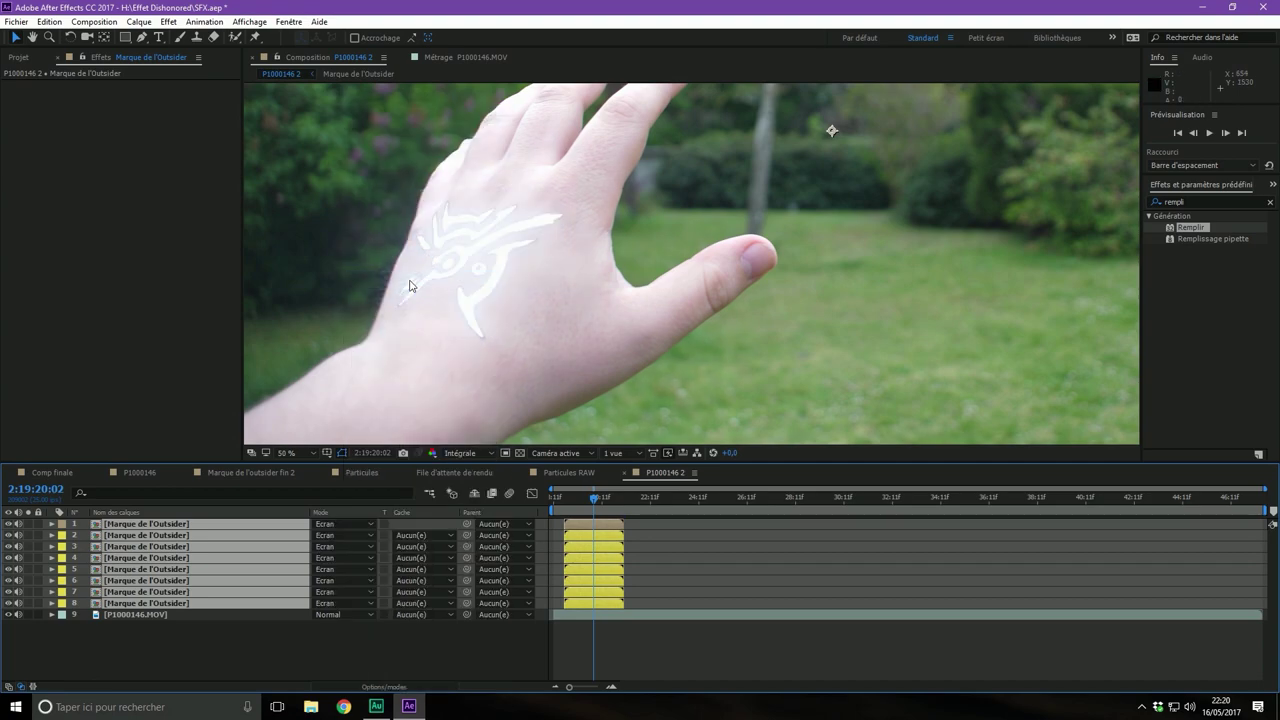
pyautogui.click(329, 641)
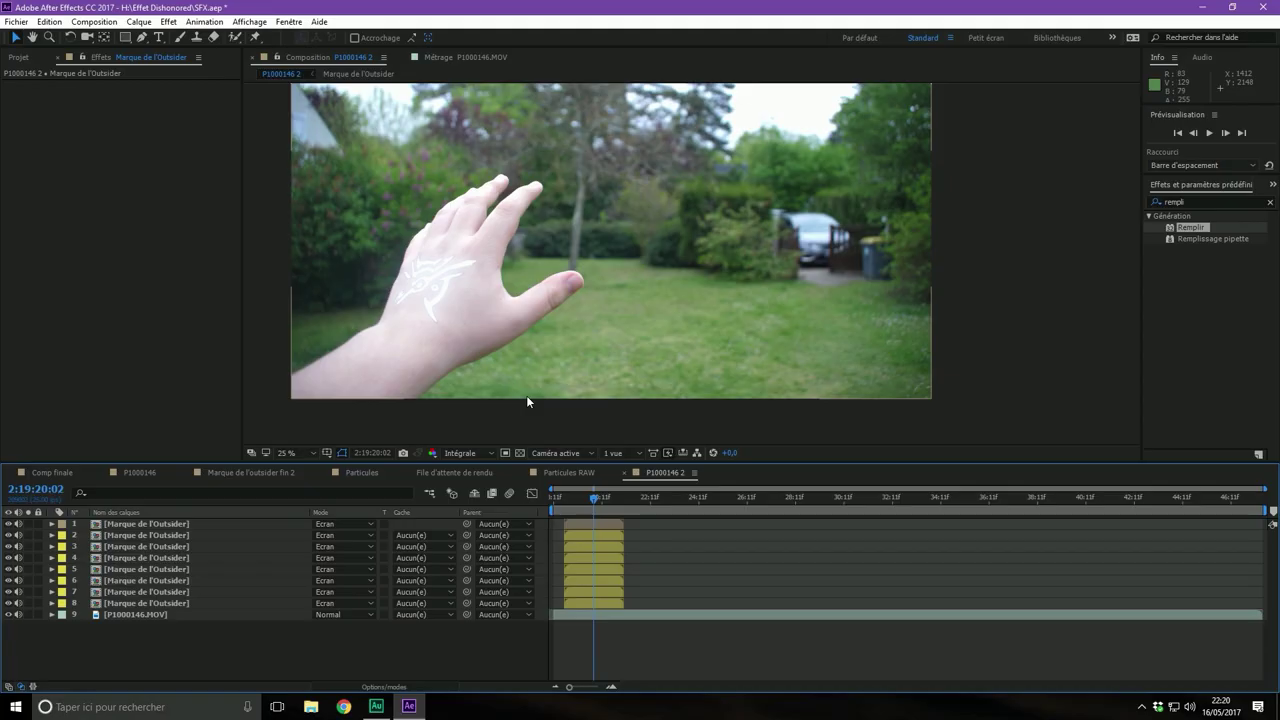
# Search 'lumetr' in Effects & Presets and apply Lumetri Color to the P1000146.MOV layer
pyautogui.click(165, 613)
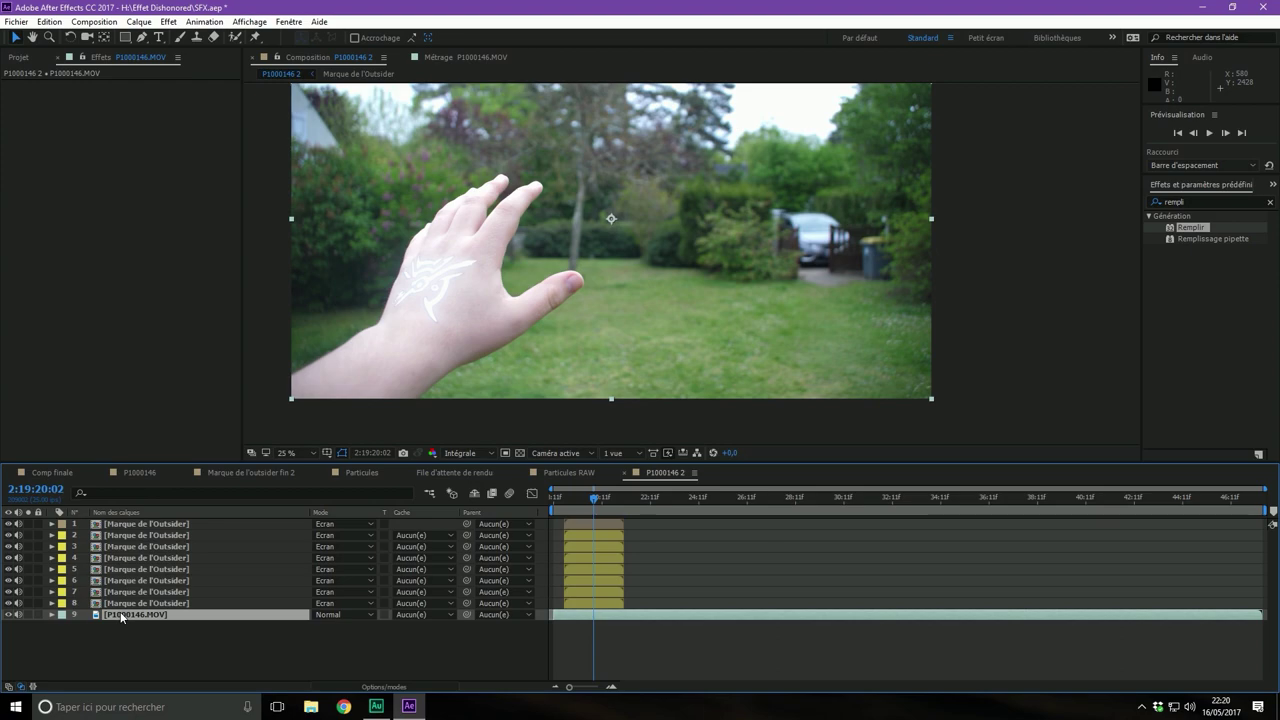
pyautogui.doubleClick(1192, 198)
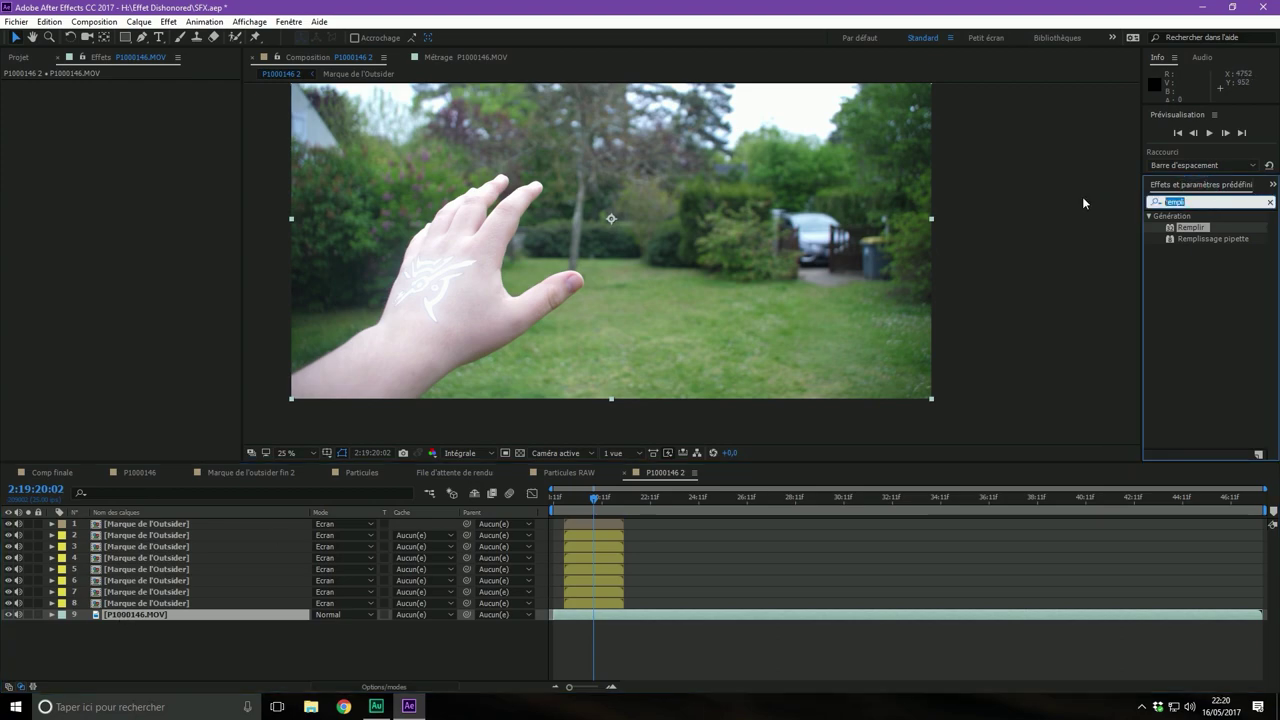
pyautogui.write('lumetri')
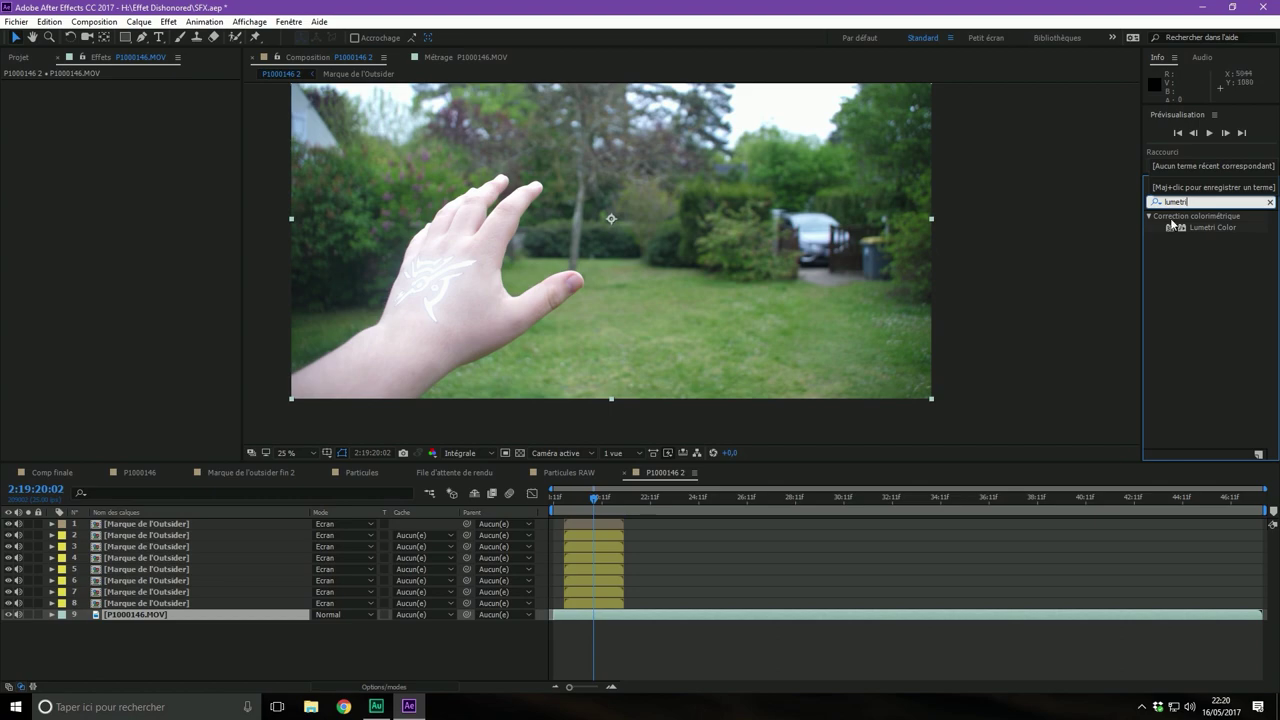
pyautogui.click(1205, 228)
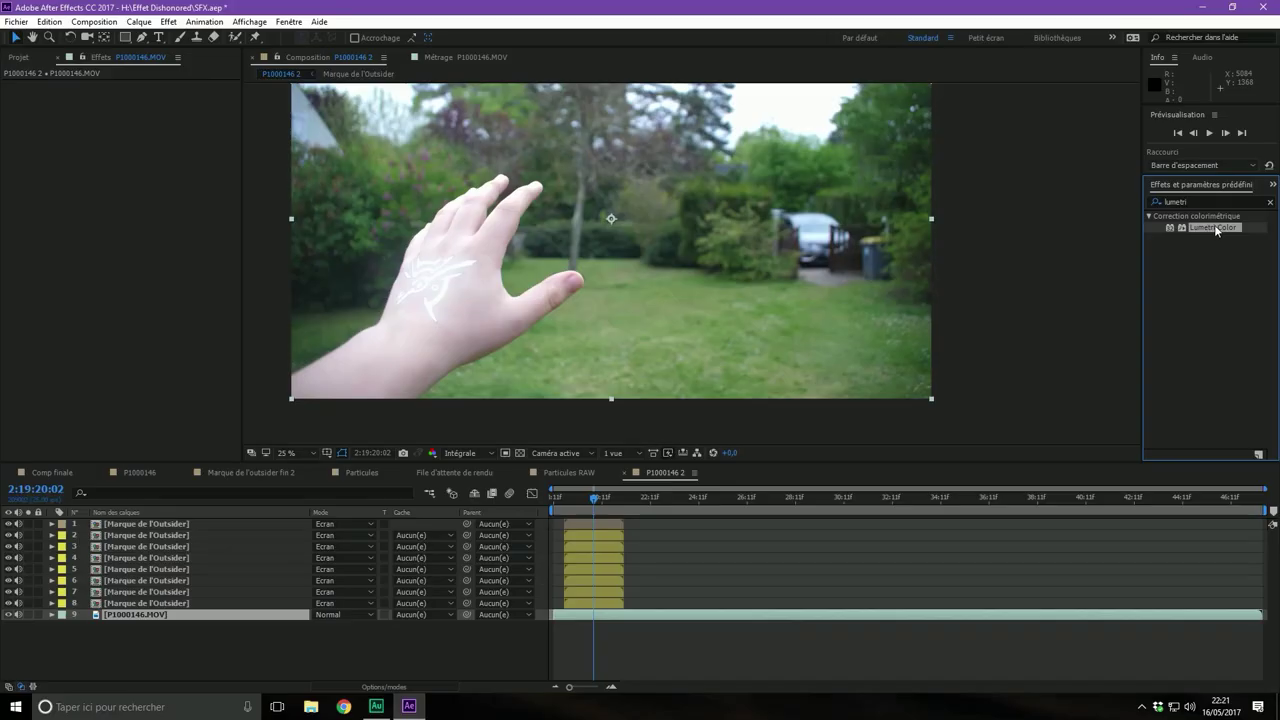
pyautogui.moveTo(1216, 228); pyautogui.dragTo(600, 250)
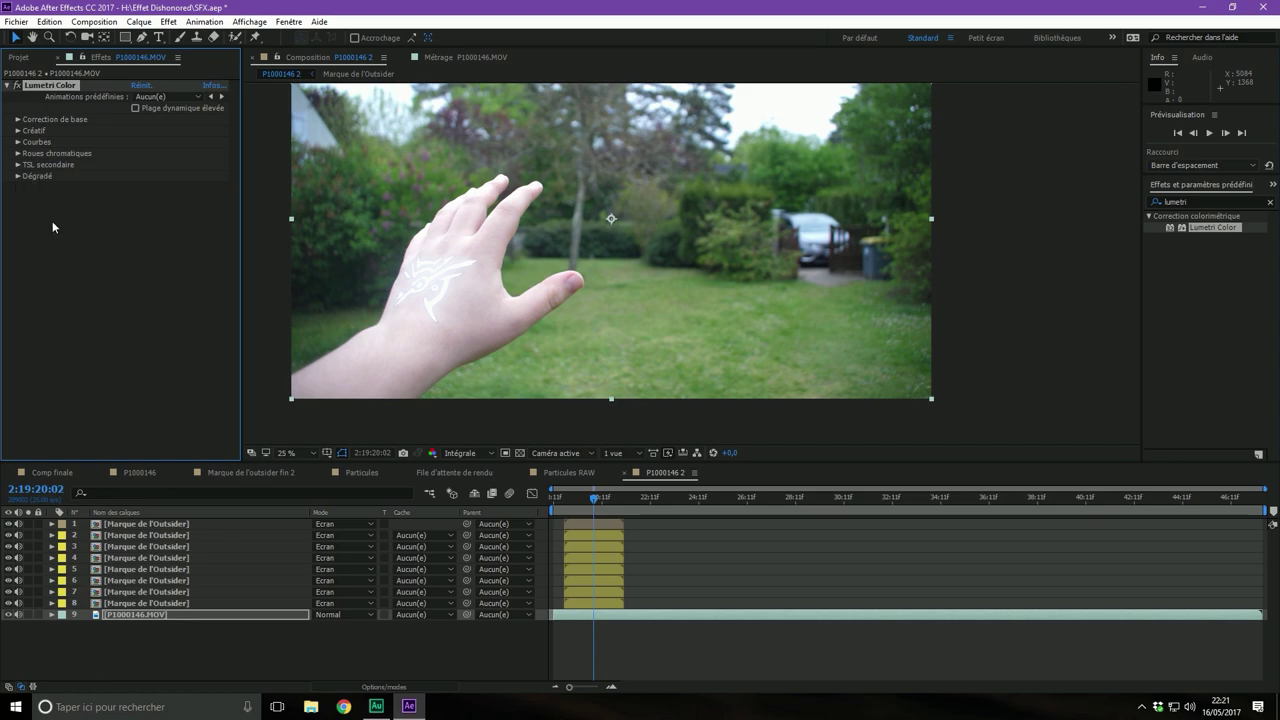
# Expand Courbes and Correction de base, testing a warmer Température, then undo it to 0,0
pyautogui.click(17, 142)
pyautogui.scroll(2, 17, 155)
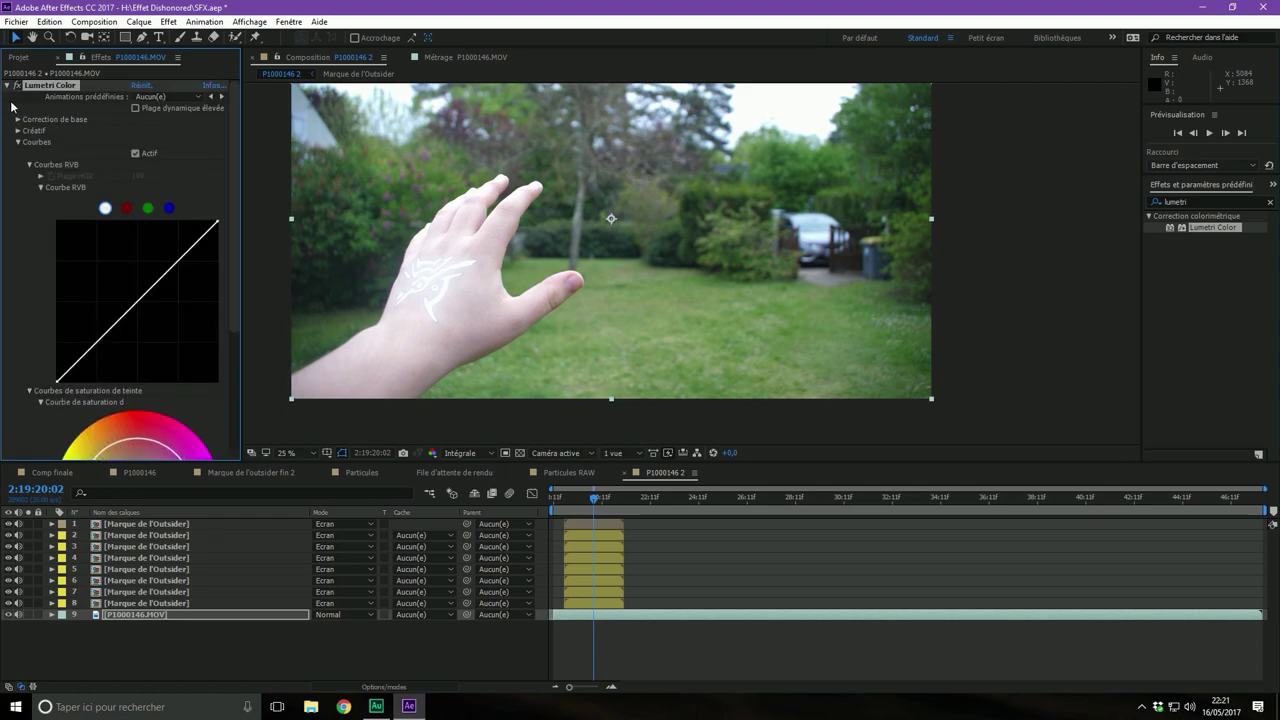
pyautogui.click(17, 120)
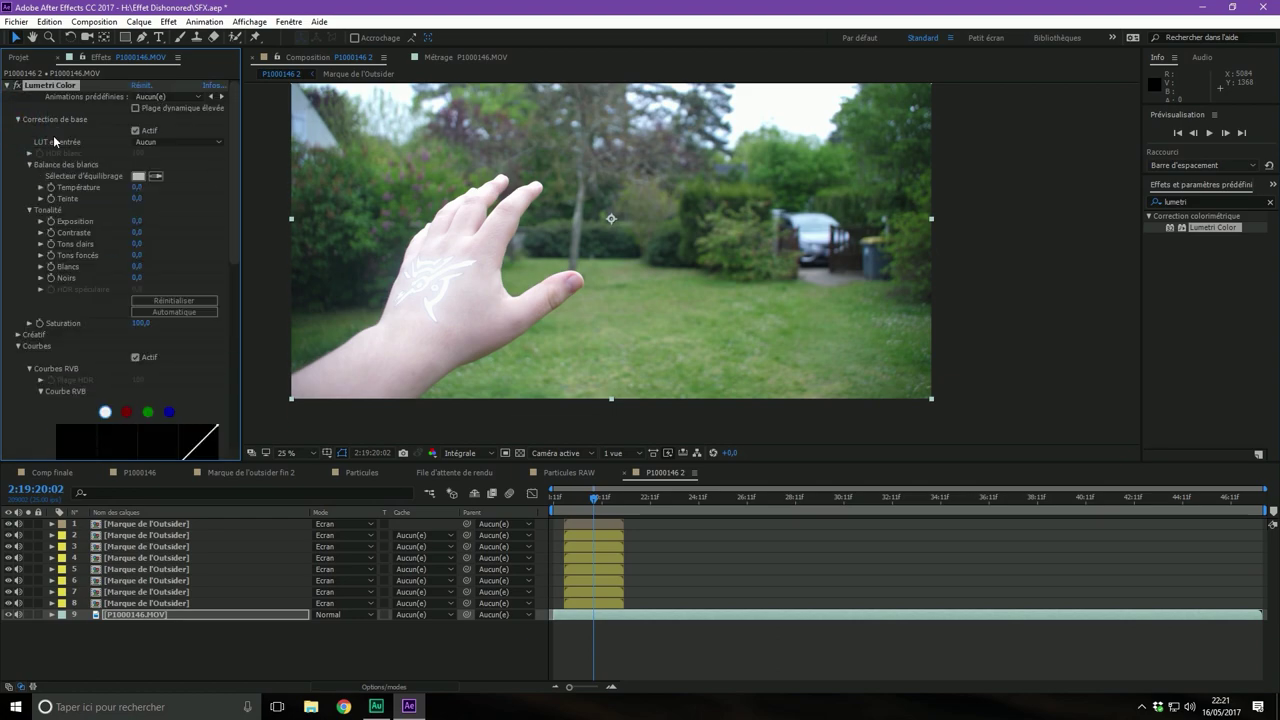
pyautogui.moveTo(137, 187)
pyautogui.mouseDown()
pyautogui.moveTo(212, 182)
pyautogui.moveTo(165, 187)
pyautogui.mouseUp()
pyautogui.hotkey('ctrl', 'z')
pyautogui.scroll(-2, 616, 362)
pyautogui.scroll(2, 590, 303)
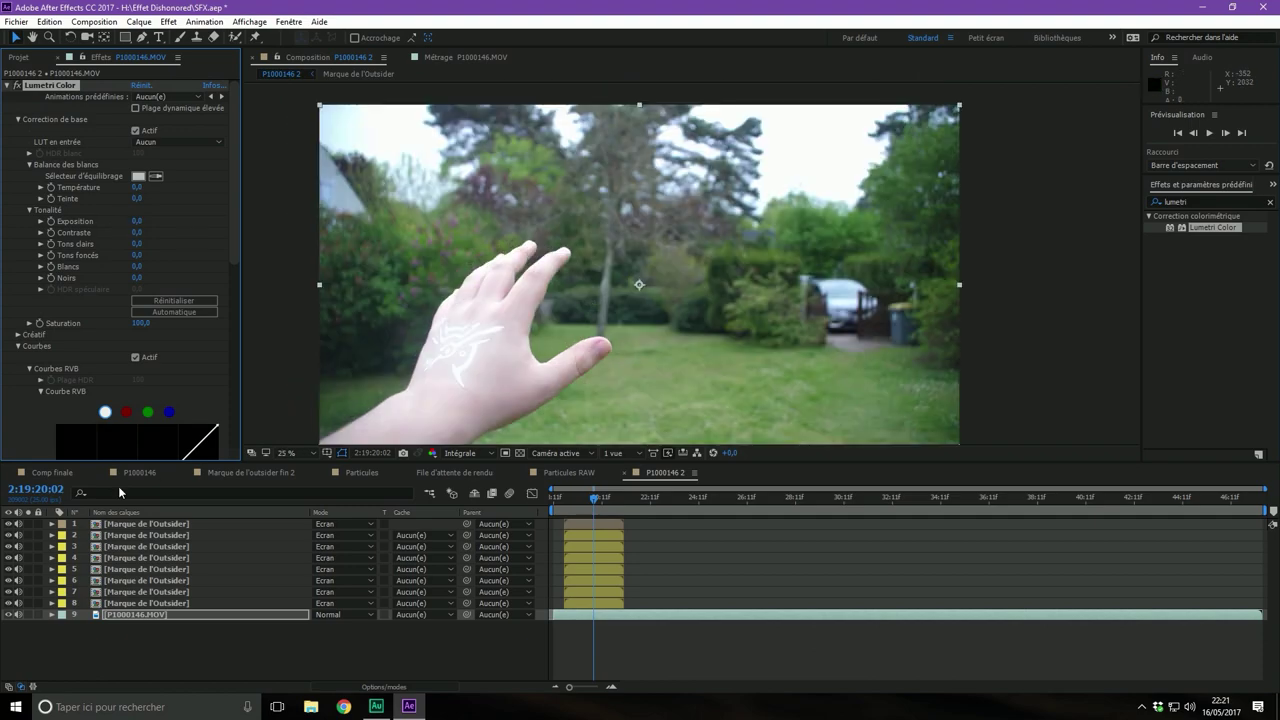
# Lower the footage's Lumetri Exposition to -2,0, comparing against the Comp finale composition
pyautogui.click(45, 473)
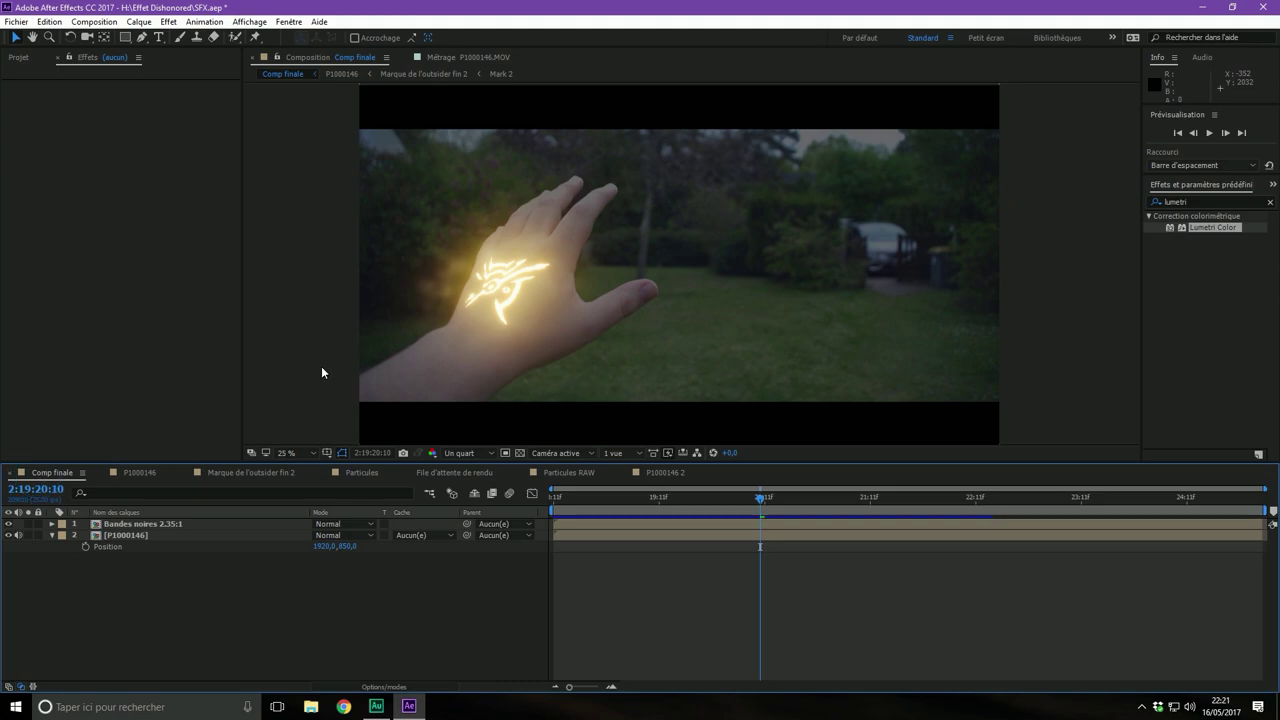
pyautogui.click(653, 473)
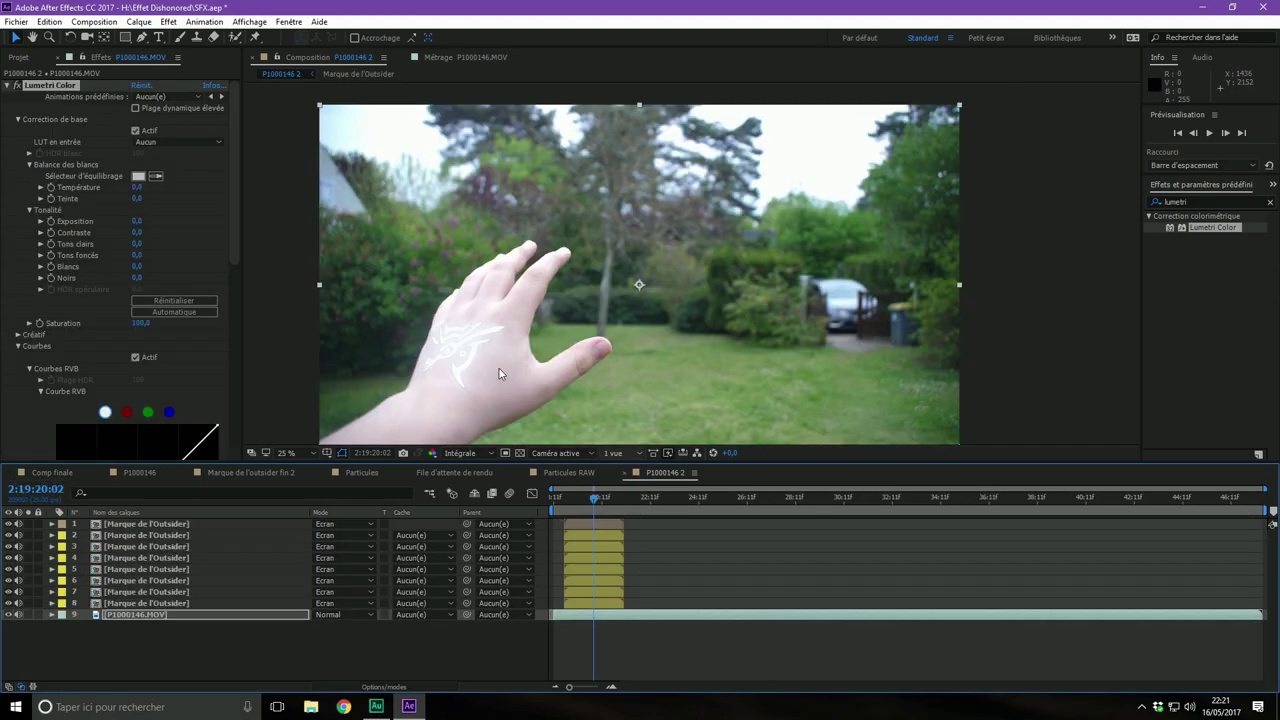
pyautogui.moveTo(136, 221); pyautogui.dragTo(176, 220)
pyautogui.click(139, 221)
pyautogui.write('-1')
pyautogui.press('Return')
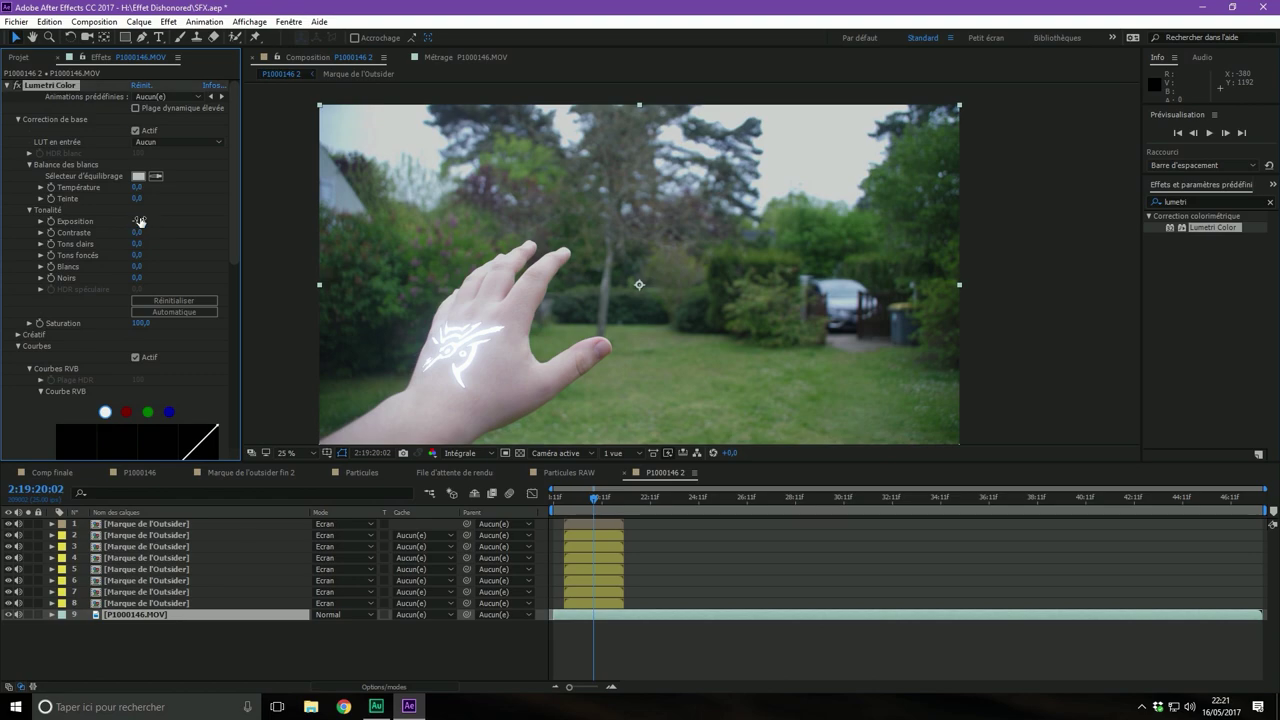
pyautogui.click(138, 221)
pyautogui.write('-1')
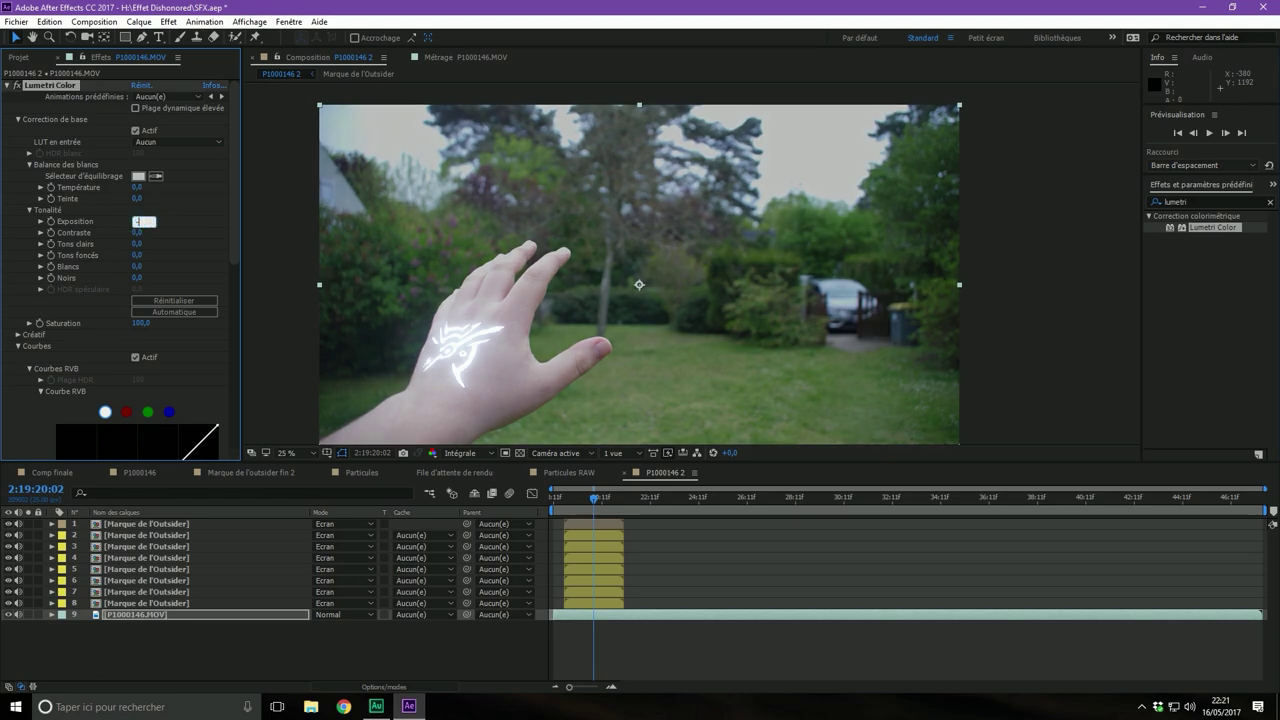
pyautogui.press('Return')
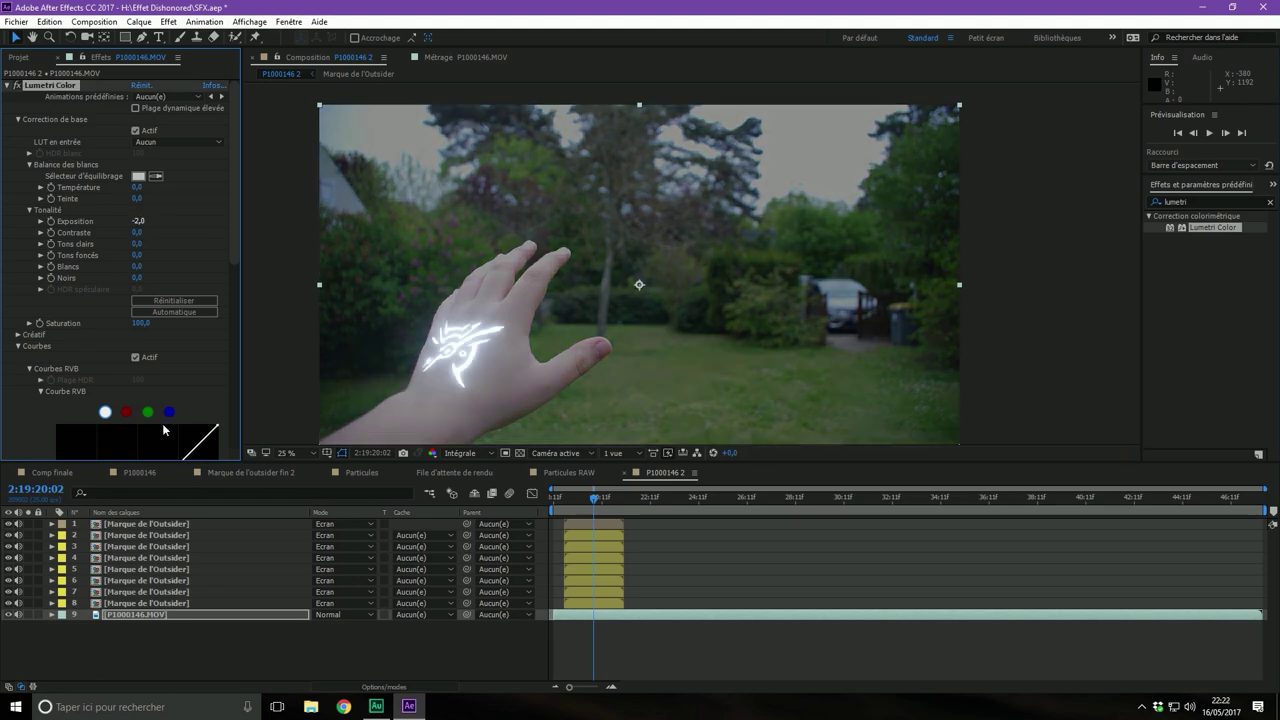
pyautogui.click(54, 473)
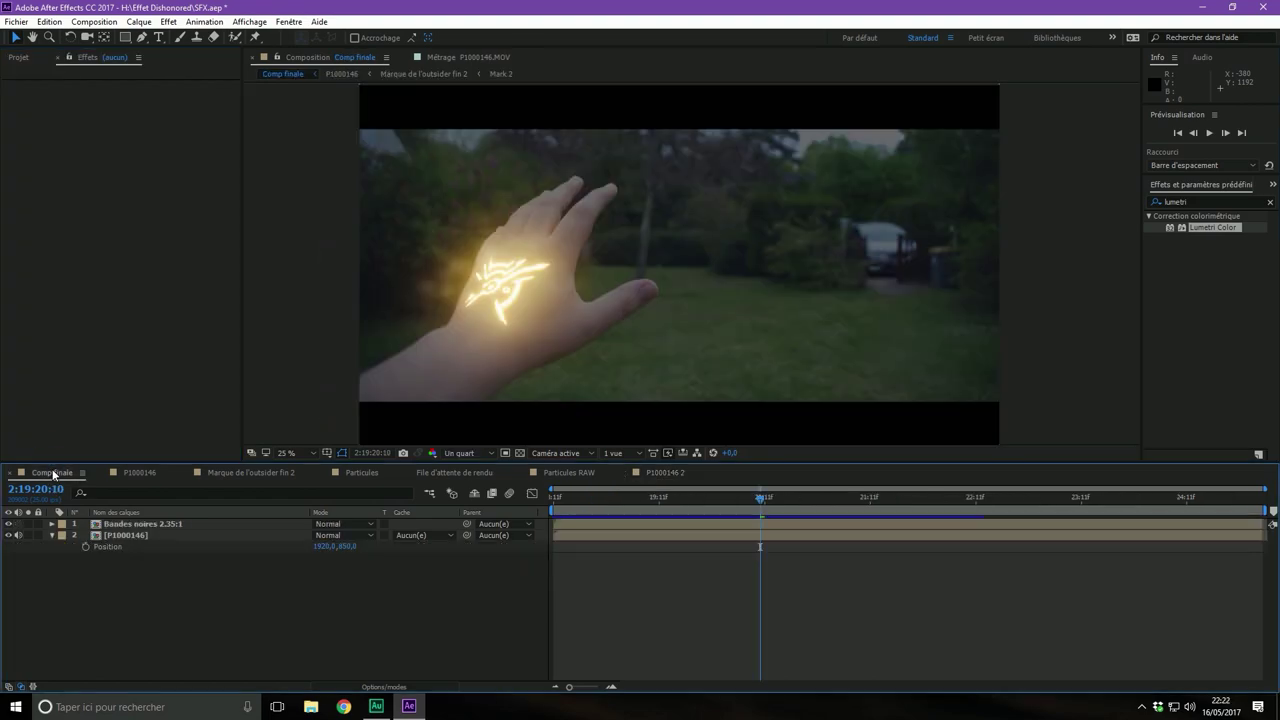
pyautogui.click(666, 474)
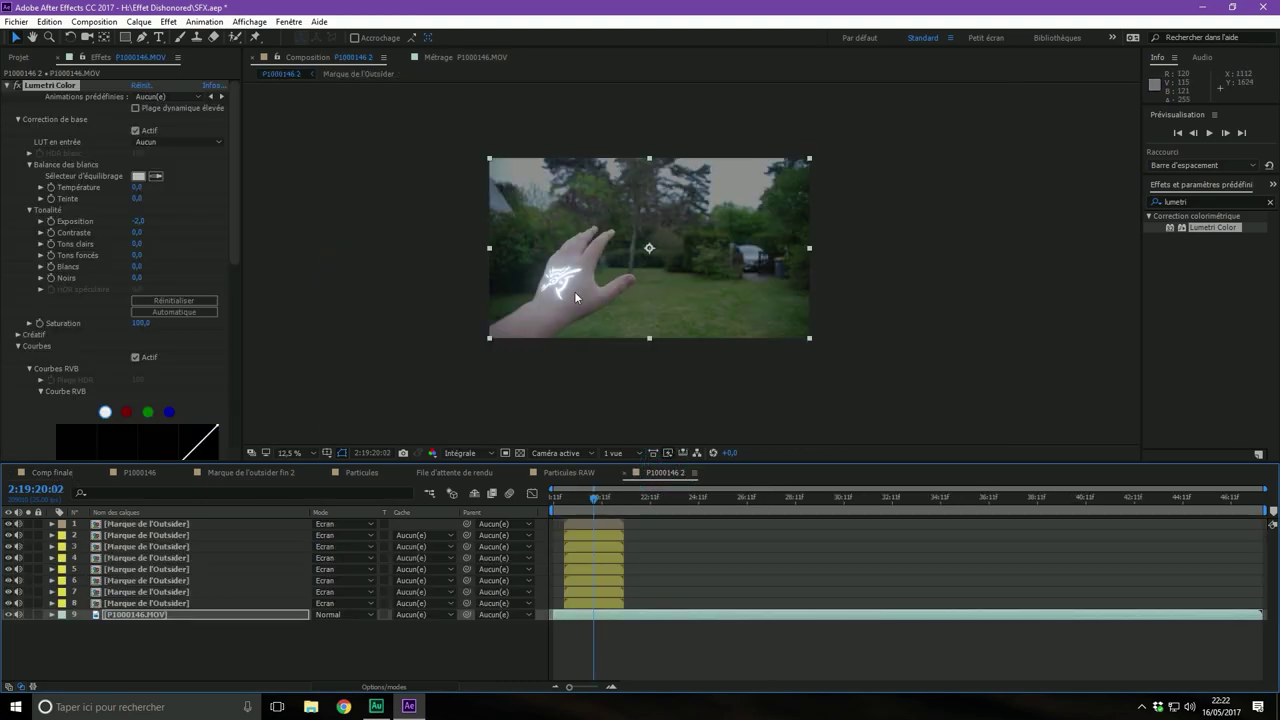
pyautogui.scroll(2, 544, 291)
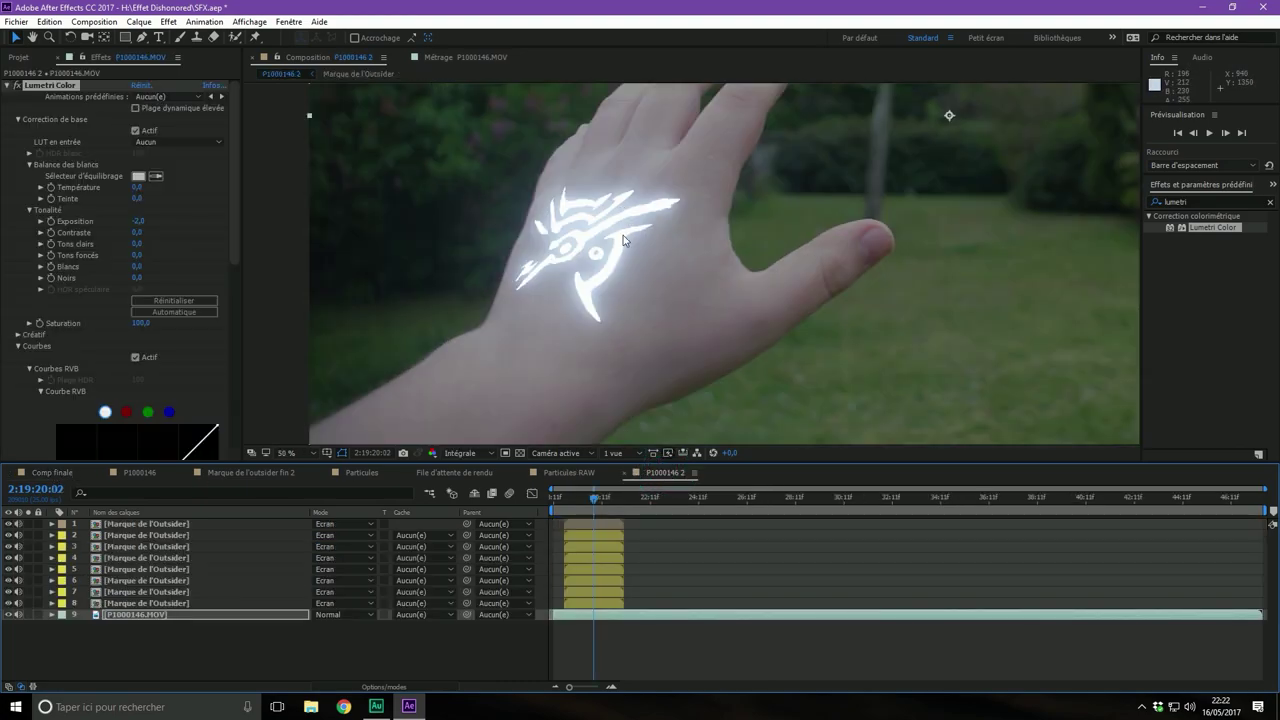
pyautogui.scroll(-2, 530, 318)
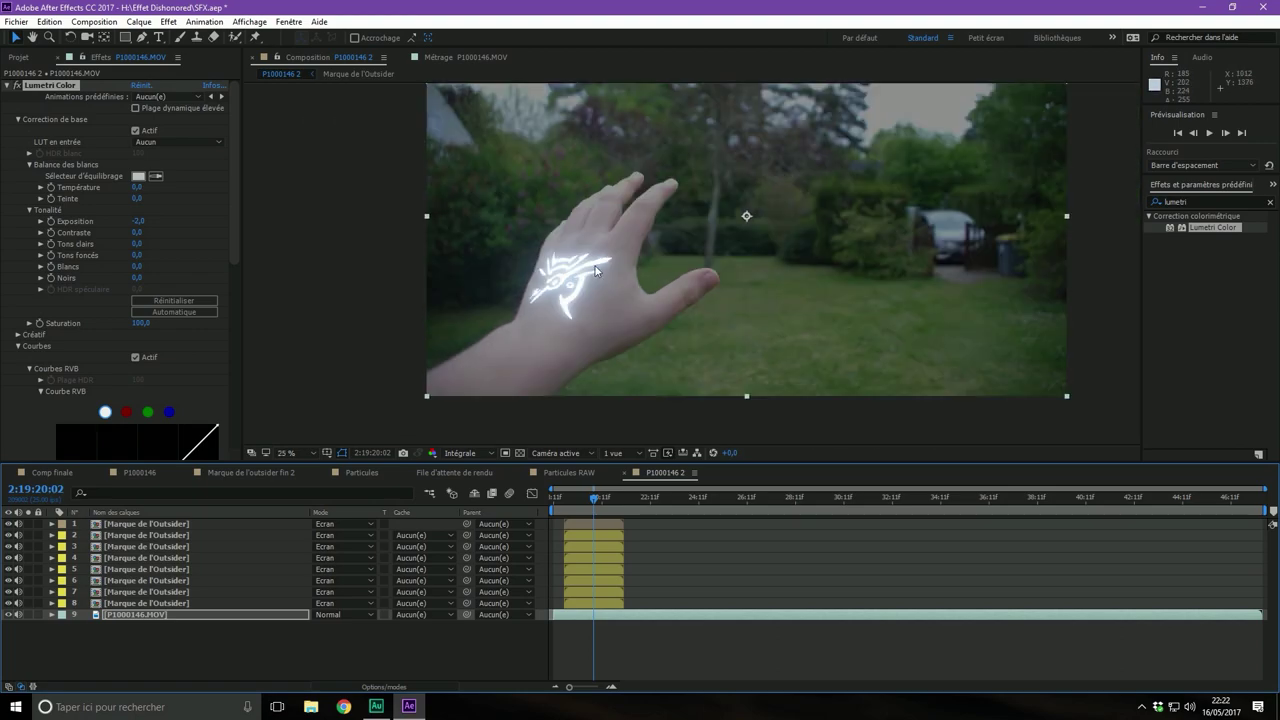
# Change layer 4's Fill colour to the deeper blue 006CFF
pyautogui.click(143, 535)
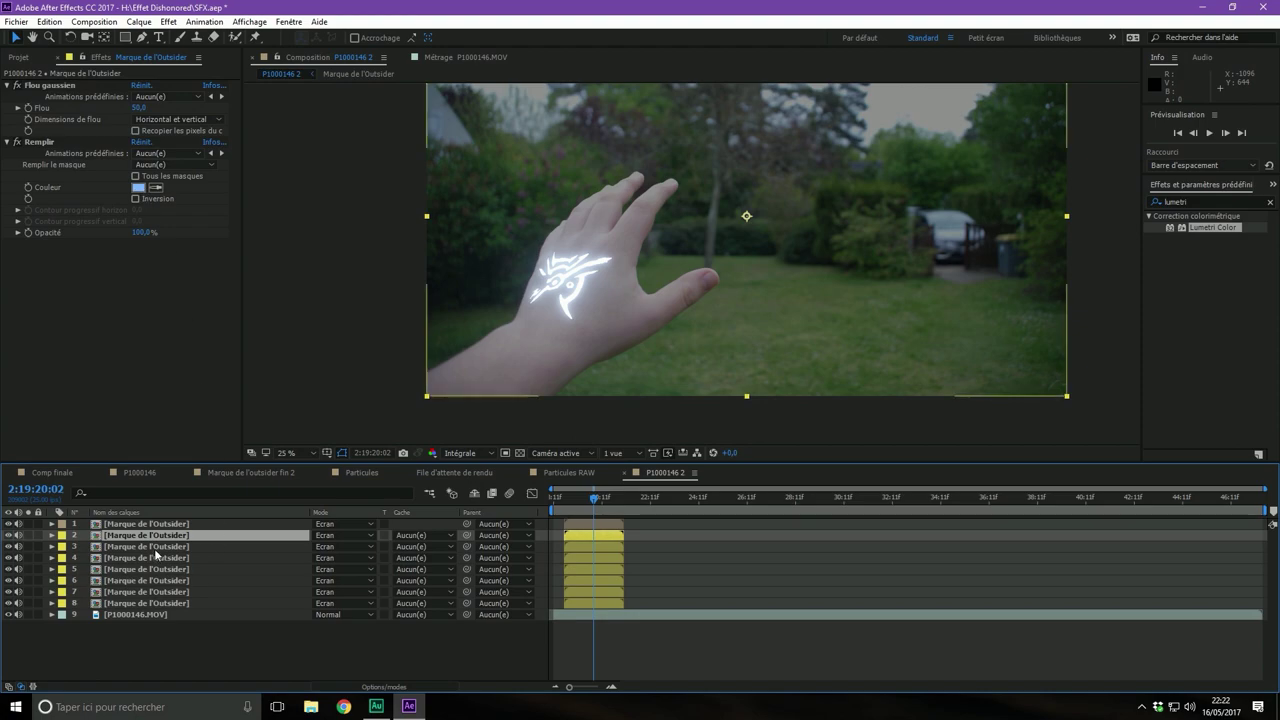
pyautogui.click(155, 547)
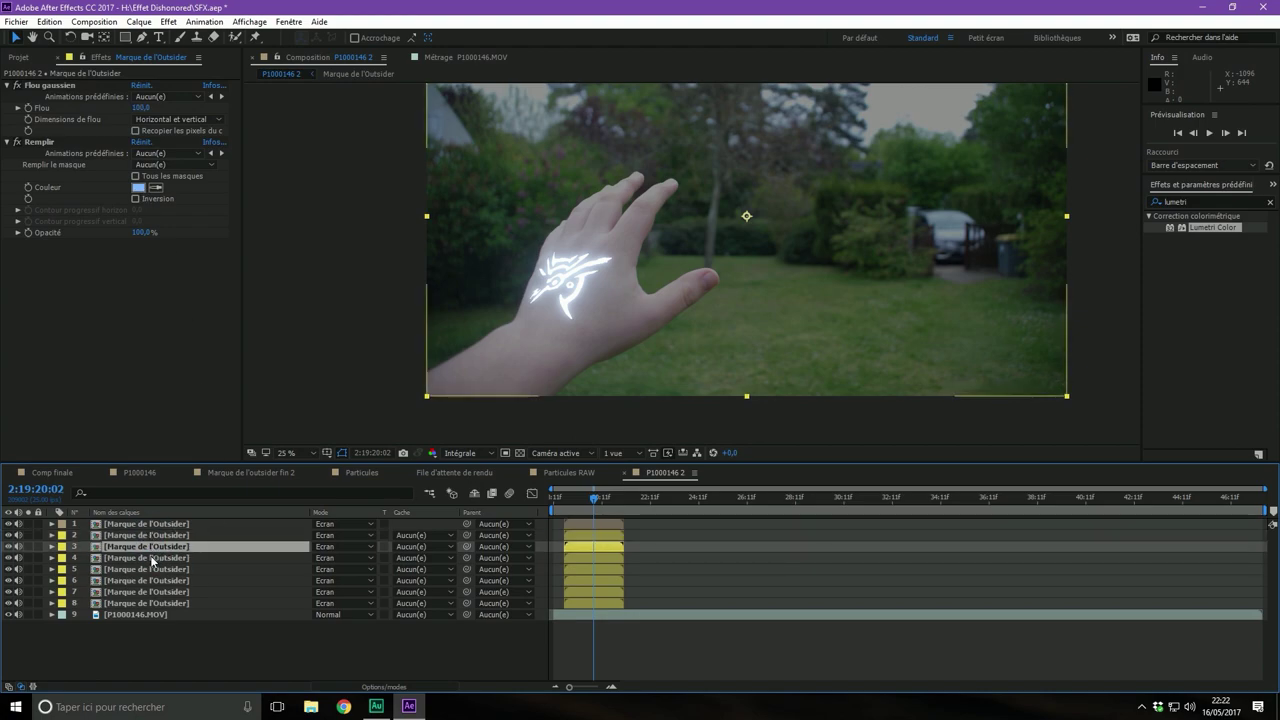
pyautogui.click(152, 558)
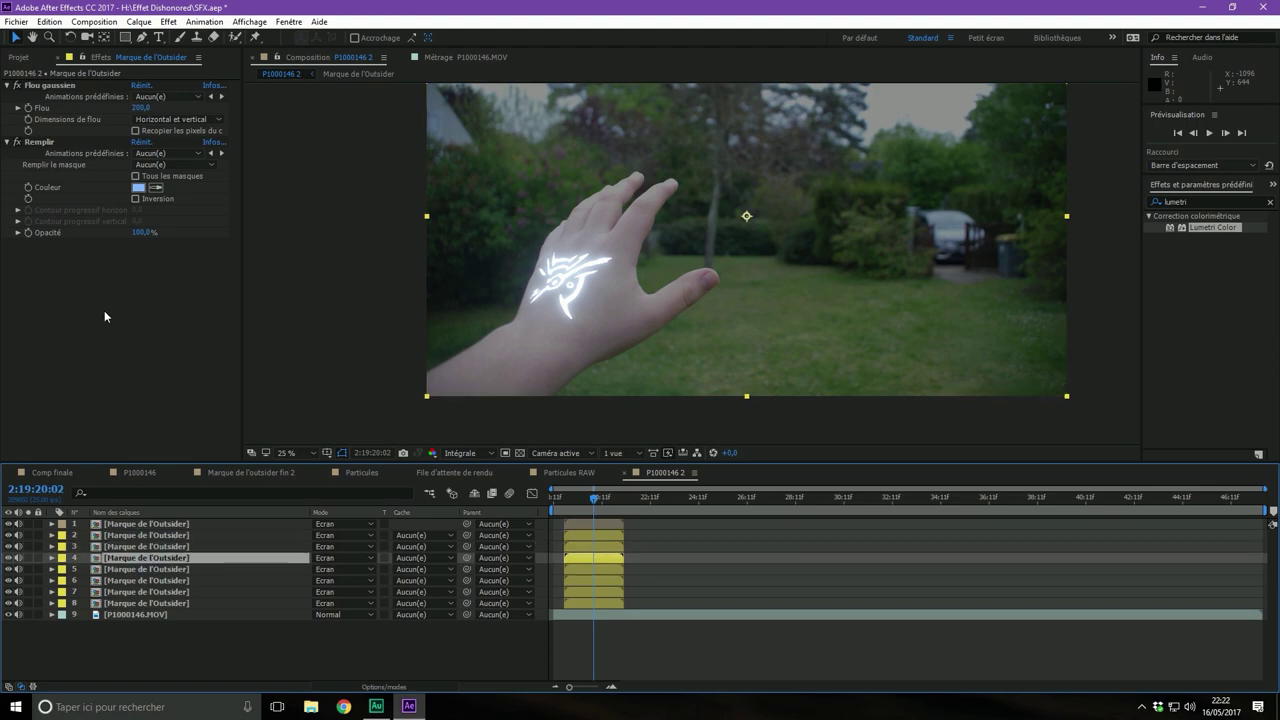
pyautogui.click(138, 187)
pyautogui.write('006CFF')
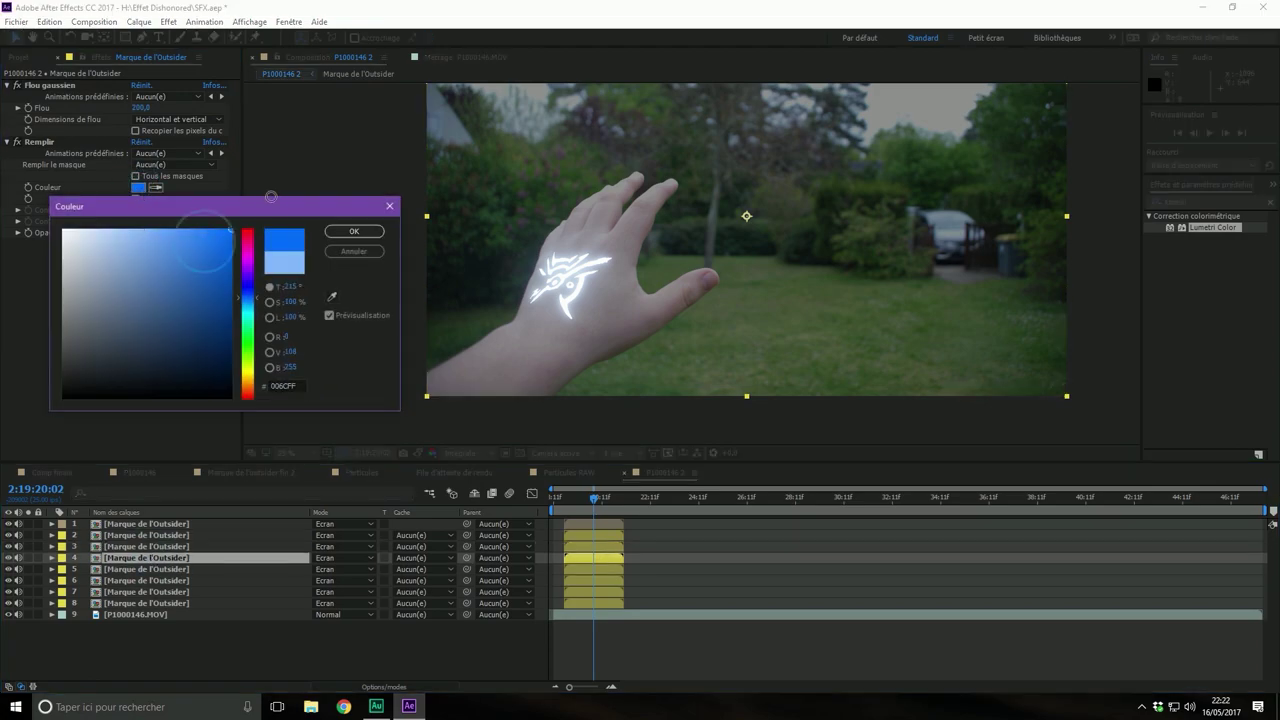
pyautogui.click(342, 237)
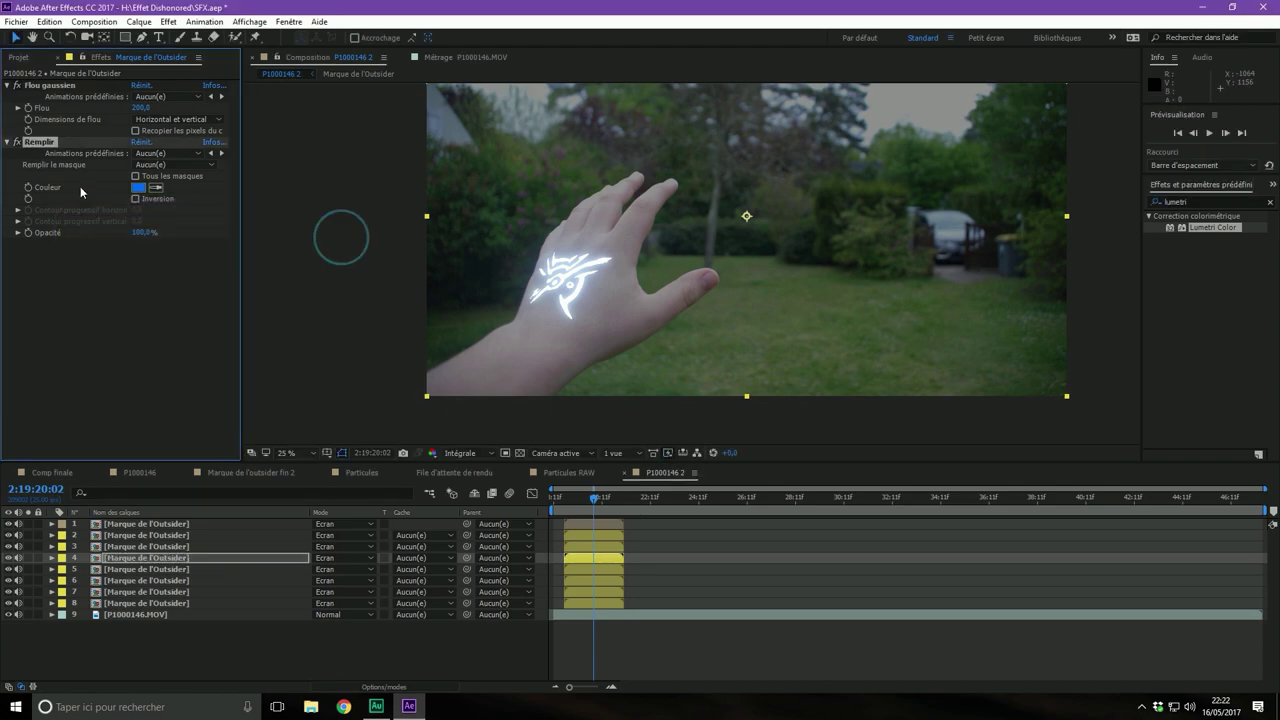
# Delete the Fill effect from glow layer 5
pyautogui.click(148, 569)
pyautogui.keyDown('shift'); pyautogui.click(159, 594); pyautogui.keyUp('shift')
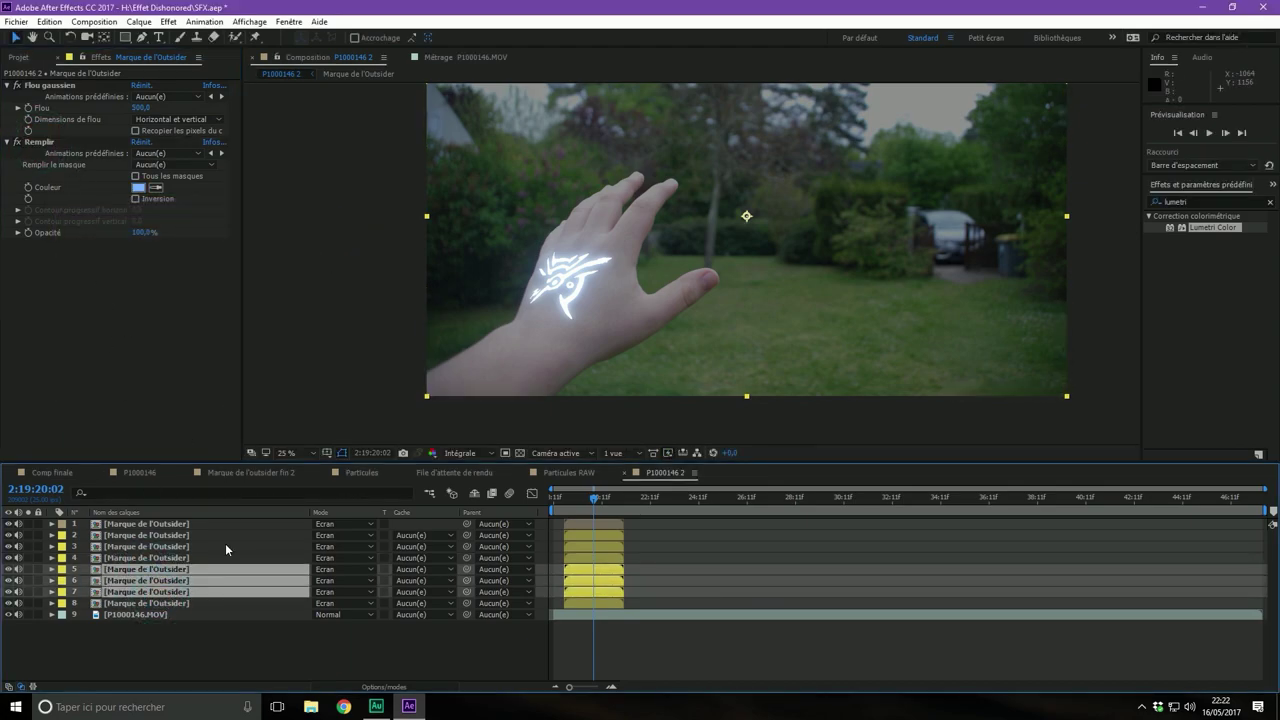
pyautogui.keyDown('shift'); pyautogui.click(168, 605); pyautogui.keyUp('shift')
pyautogui.click(45, 143)
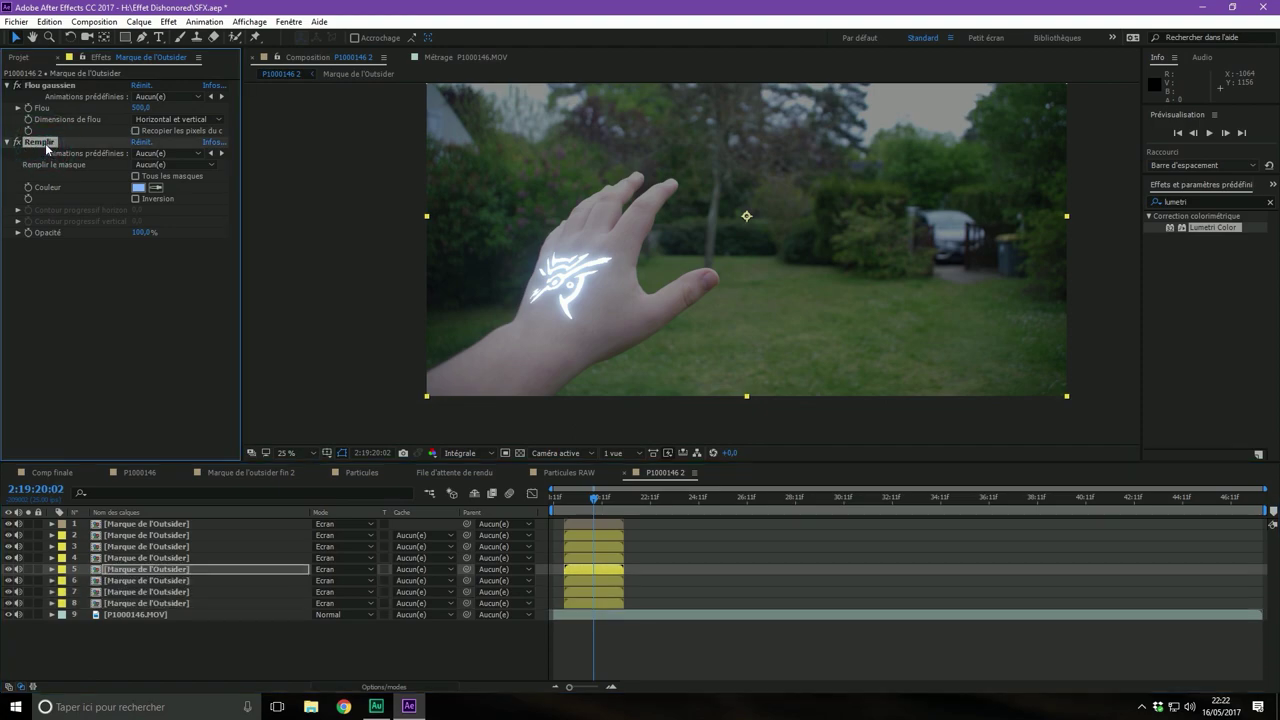
pyautogui.press('Delete')
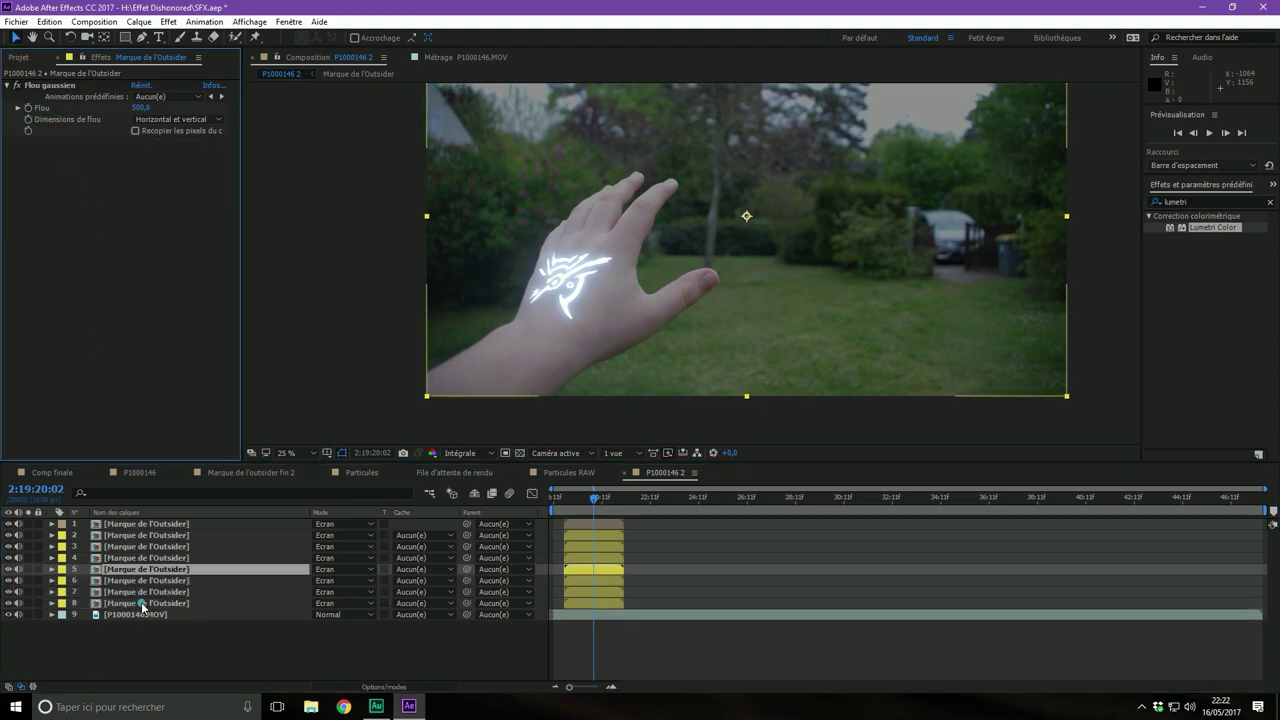
pyautogui.keyDown('shift'); pyautogui.click(142, 605); pyautogui.keyUp('shift')
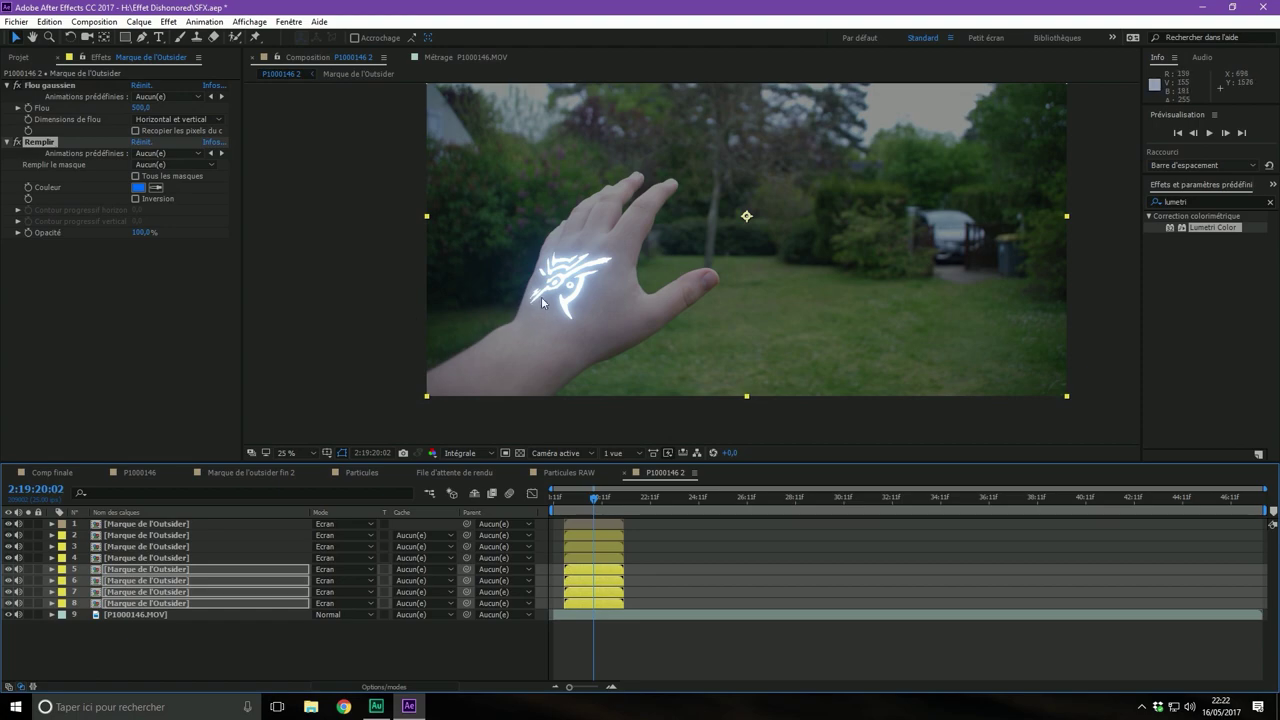
pyautogui.scroll(2, 541, 296)
pyautogui.click(120, 297)
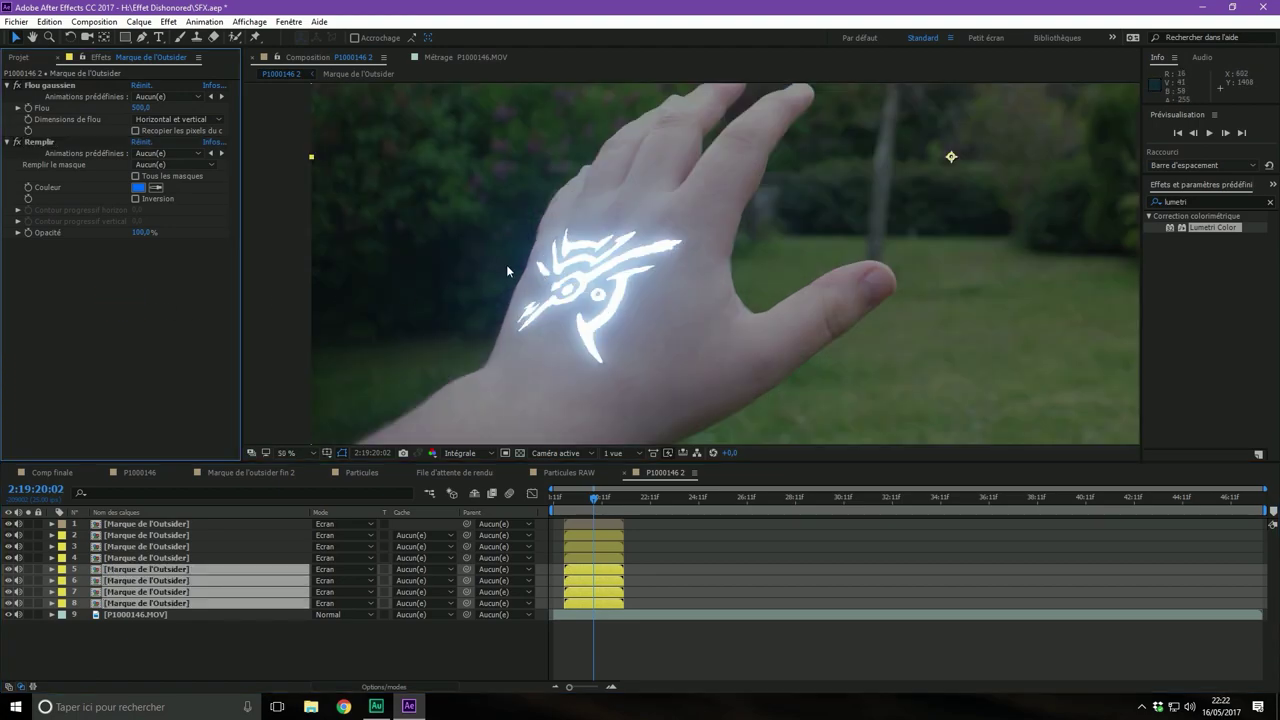
pyautogui.scroll(-1, 506, 264)
pyautogui.scroll(-1, 515, 270)
pyautogui.scroll(1, 524, 278)
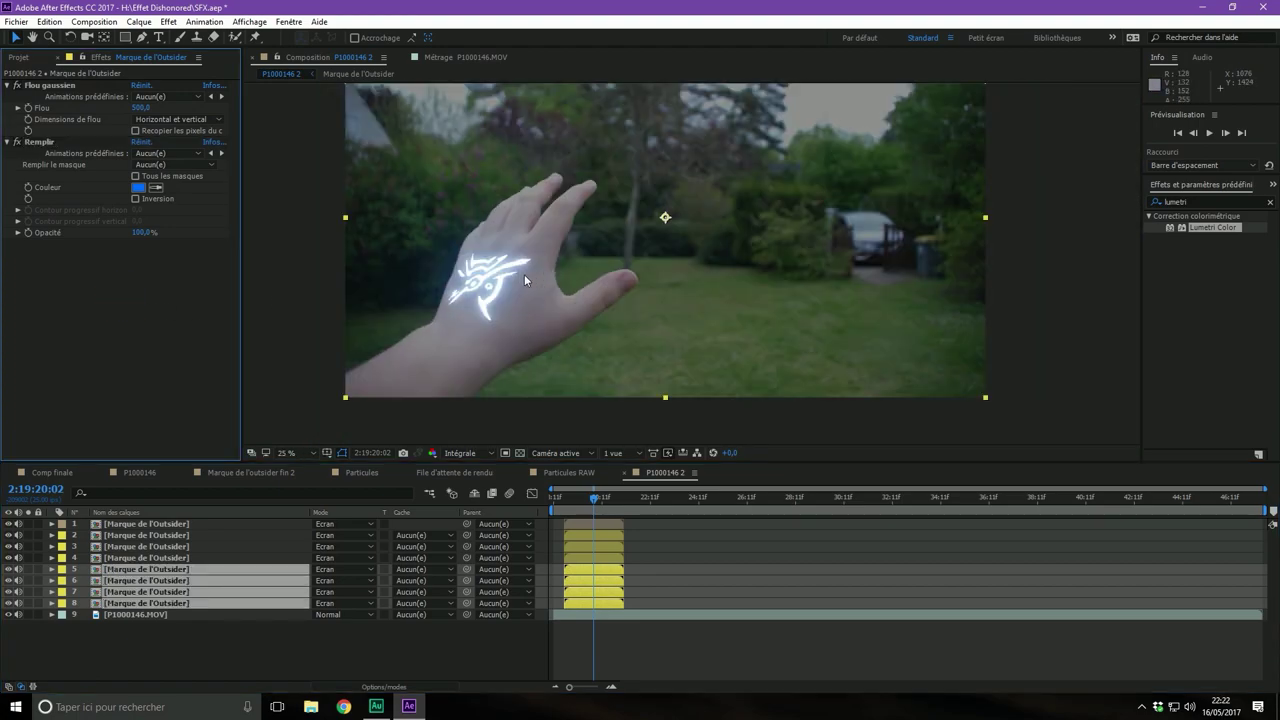
pyautogui.click(270, 645)
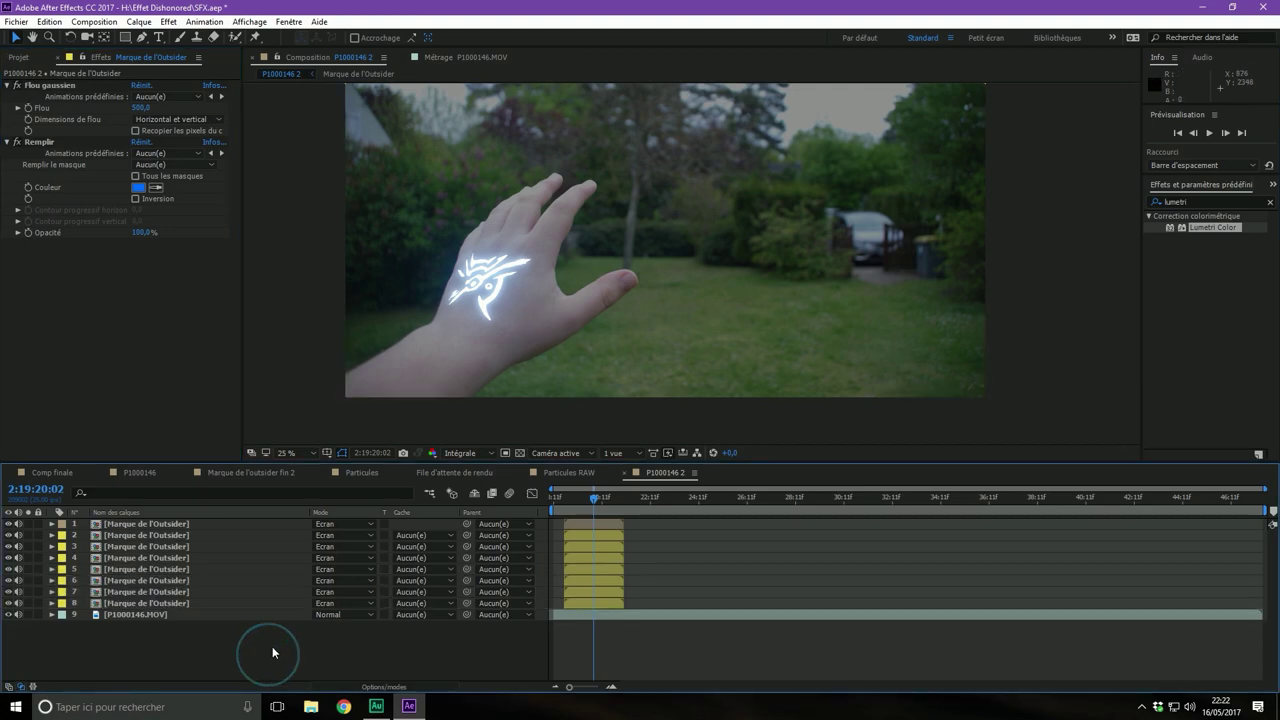
# Duplicate the Marque de l'Outsider glow layers 2 through 8
pyautogui.click(161, 536)
pyautogui.keyDown('shift'); pyautogui.click(168, 604); pyautogui.keyUp('shift')
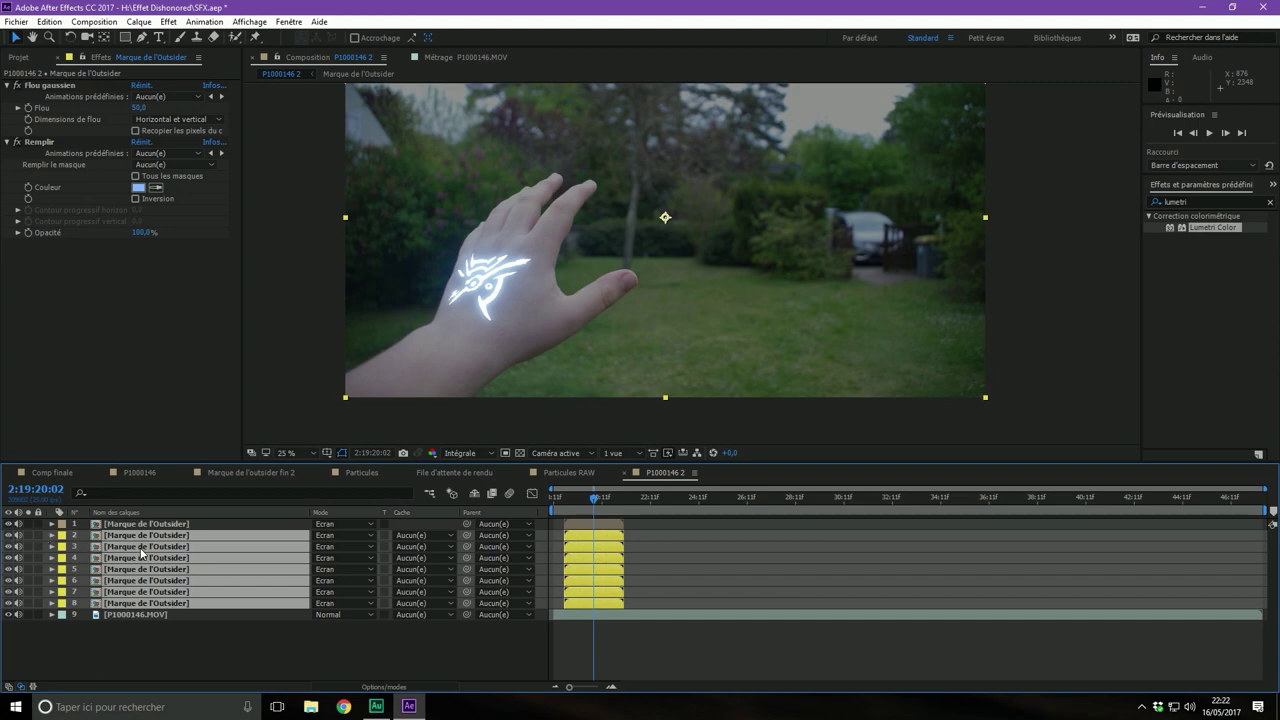
pyautogui.click(157, 634)
pyautogui.click(155, 603)
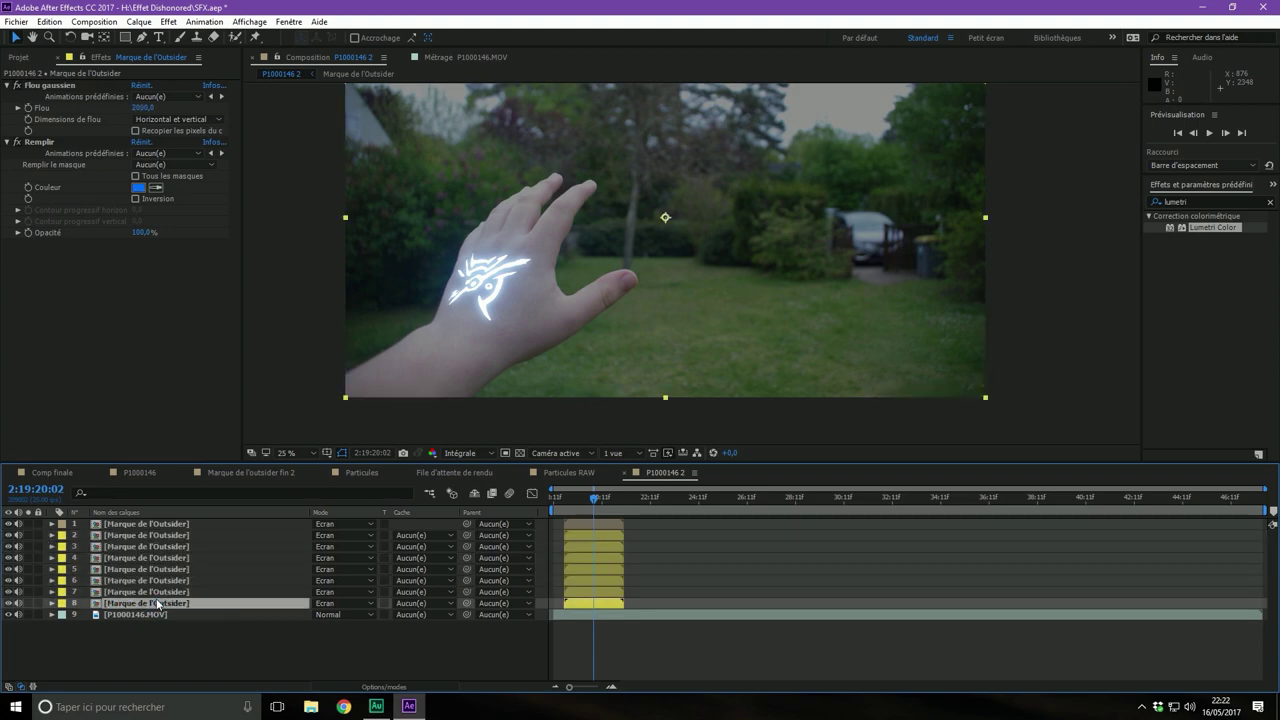
pyautogui.keyDown('shift'); pyautogui.click(158, 536); pyautogui.keyUp('shift')
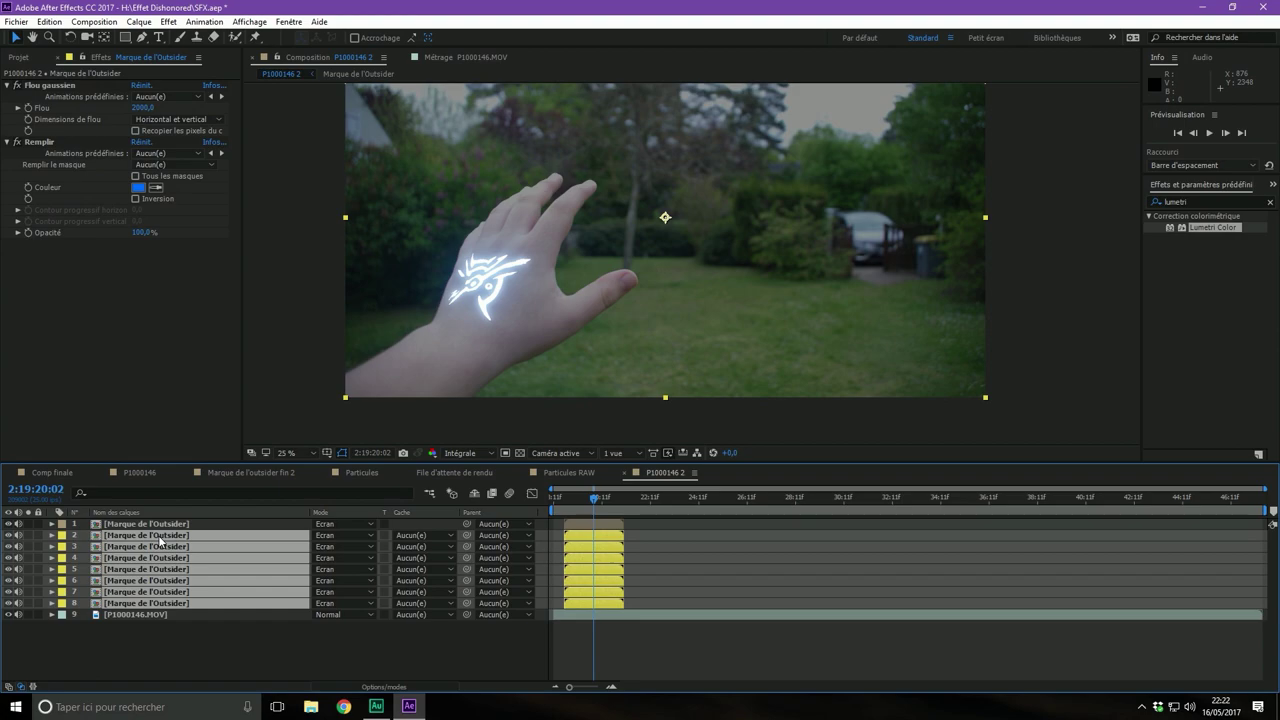
pyautogui.hotkey('ctrl', 'd')
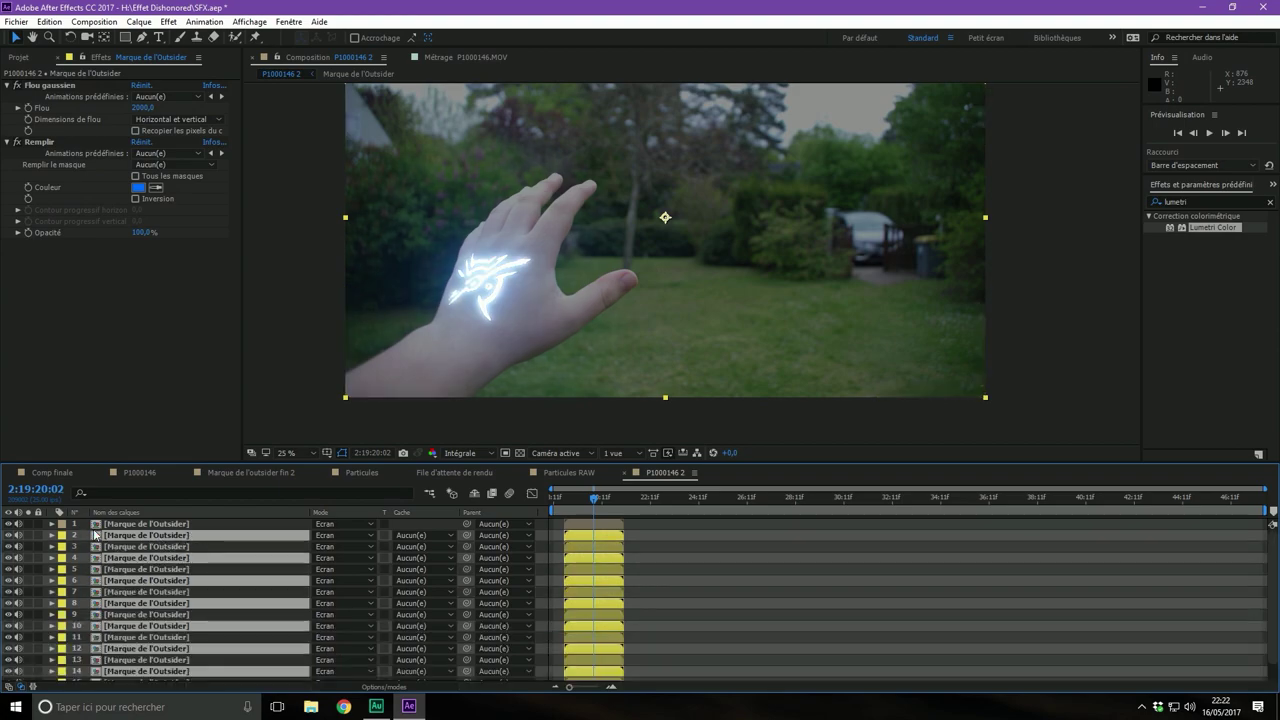
# Select all the glow layers from 2 to 15
pyautogui.click(180, 535)
pyautogui.scroll(-2, 114, 572)
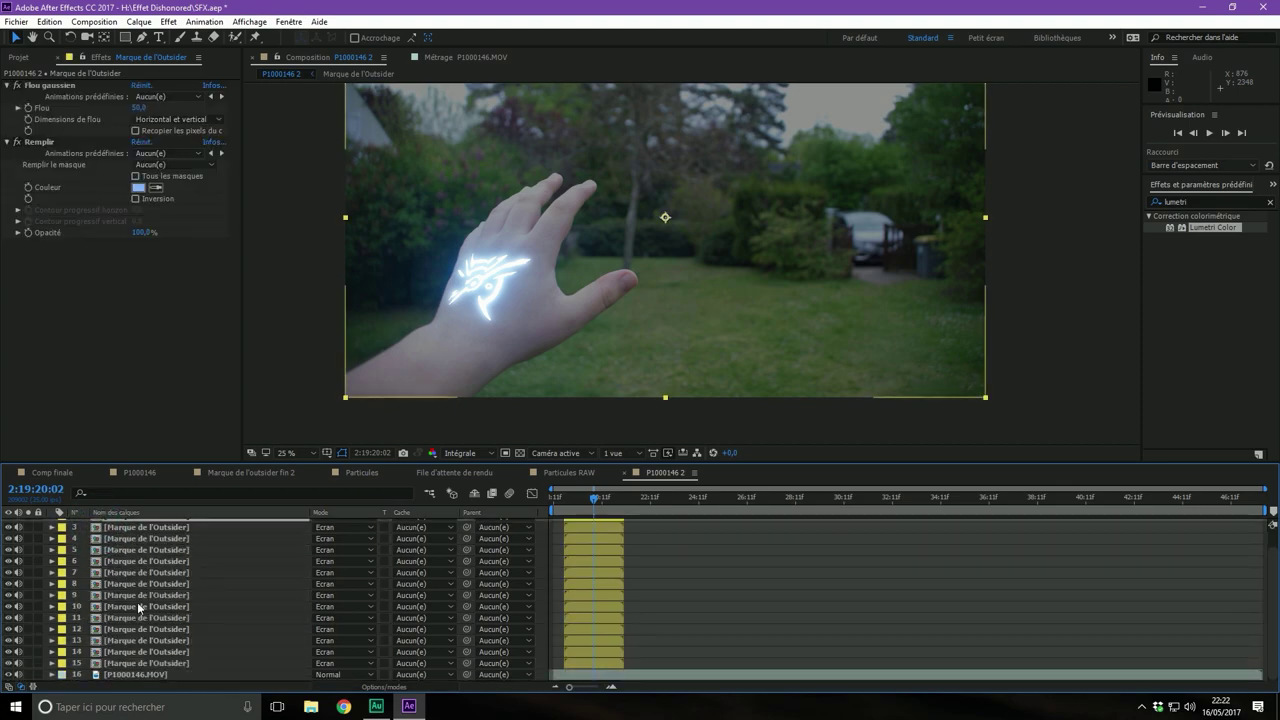
pyautogui.keyDown('shift'); pyautogui.click(106, 663); pyautogui.keyUp('shift')
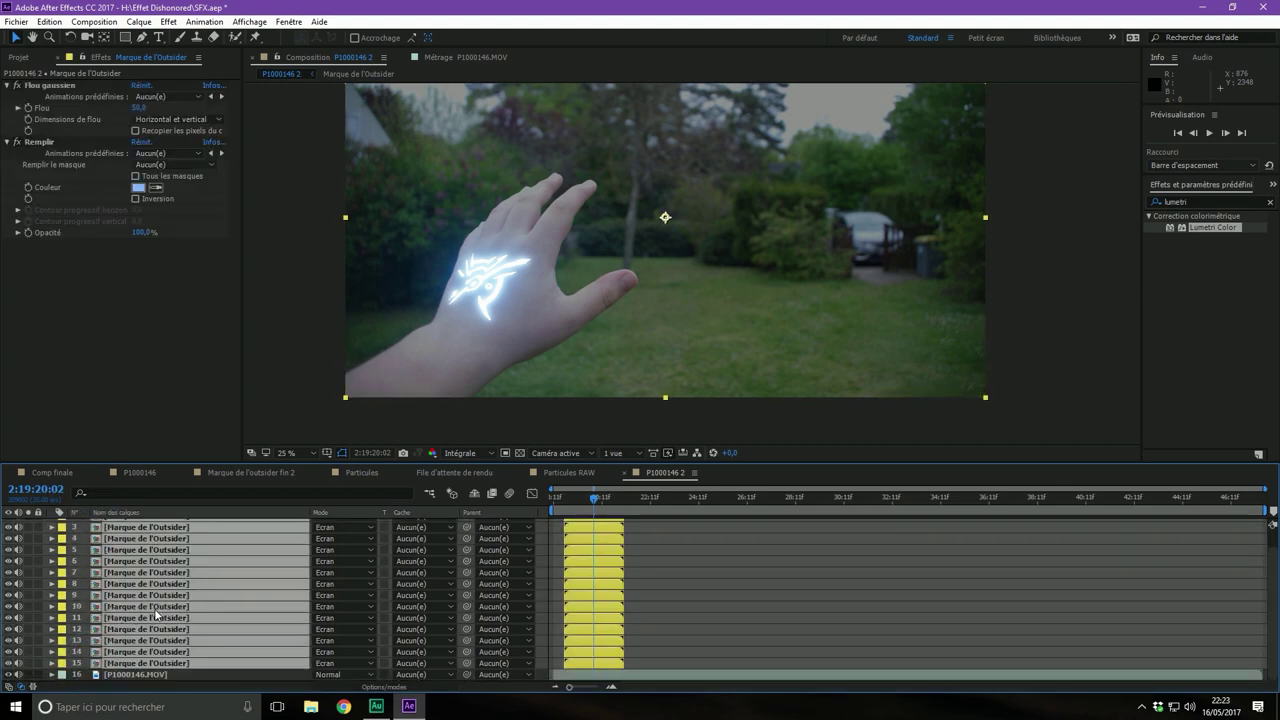
pyautogui.scroll(2, 155, 614)
# Precompose the selected Marque de l'Outsider glow copies into a single Glow precomposition
pyautogui.rightClick(233, 563)
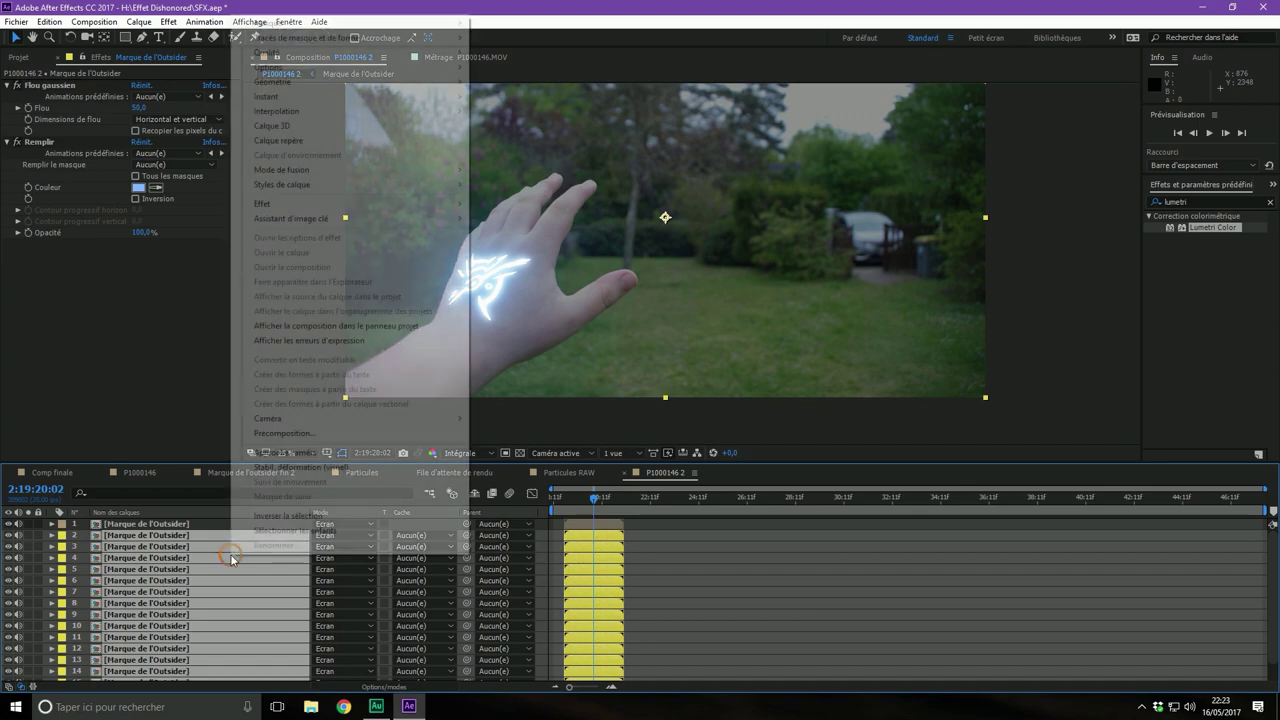
pyautogui.click(312, 436)
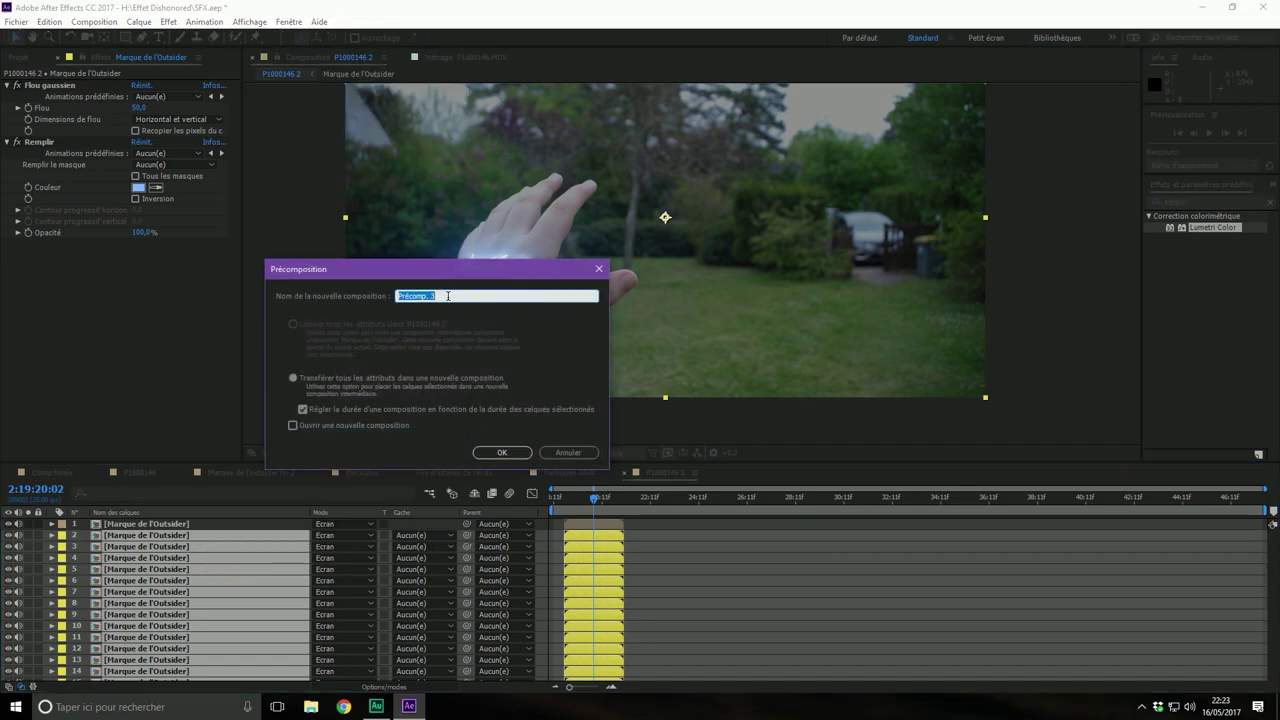
pyautogui.write('Glow')
pyautogui.click(515, 448)
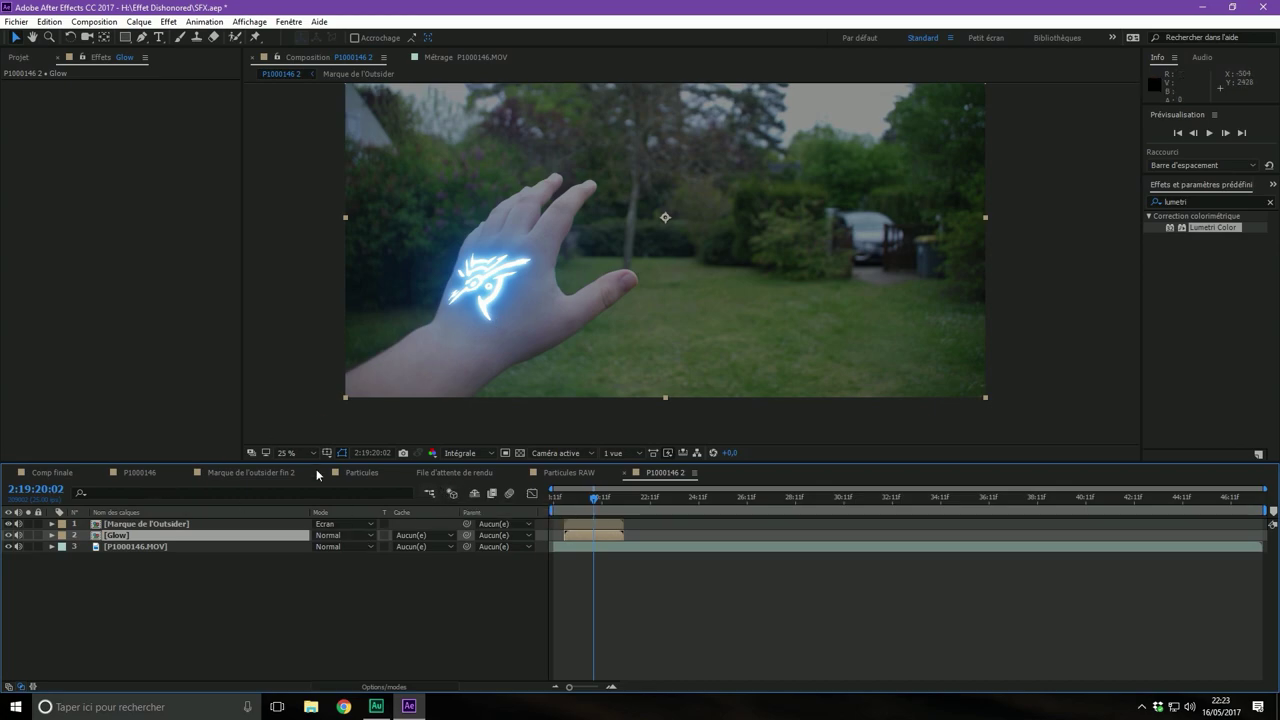
# Set the Glow layer's blending mode to Écran (Screen)
pyautogui.click(353, 534)
pyautogui.click(403, 280)
pyautogui.click(371, 586)
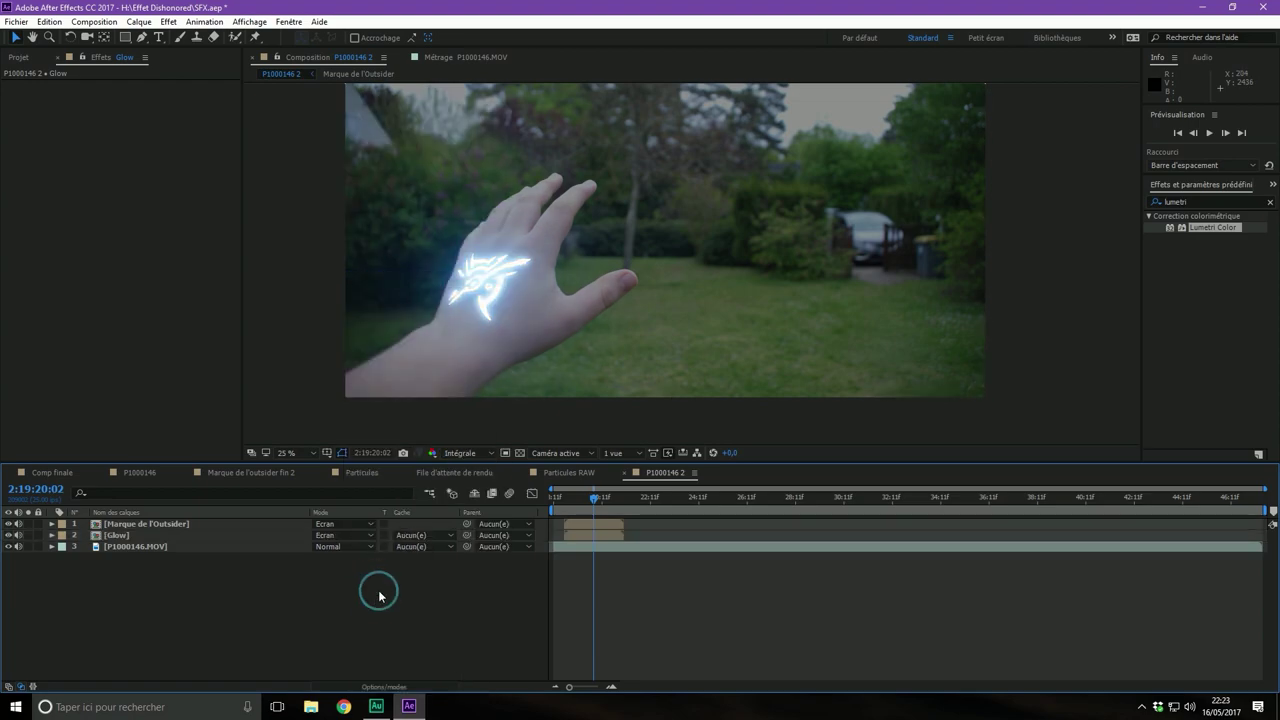
# Select the P1000146.MOV footage to show its Lumetri Color controls and try the contrast setting
pyautogui.click(140, 547)
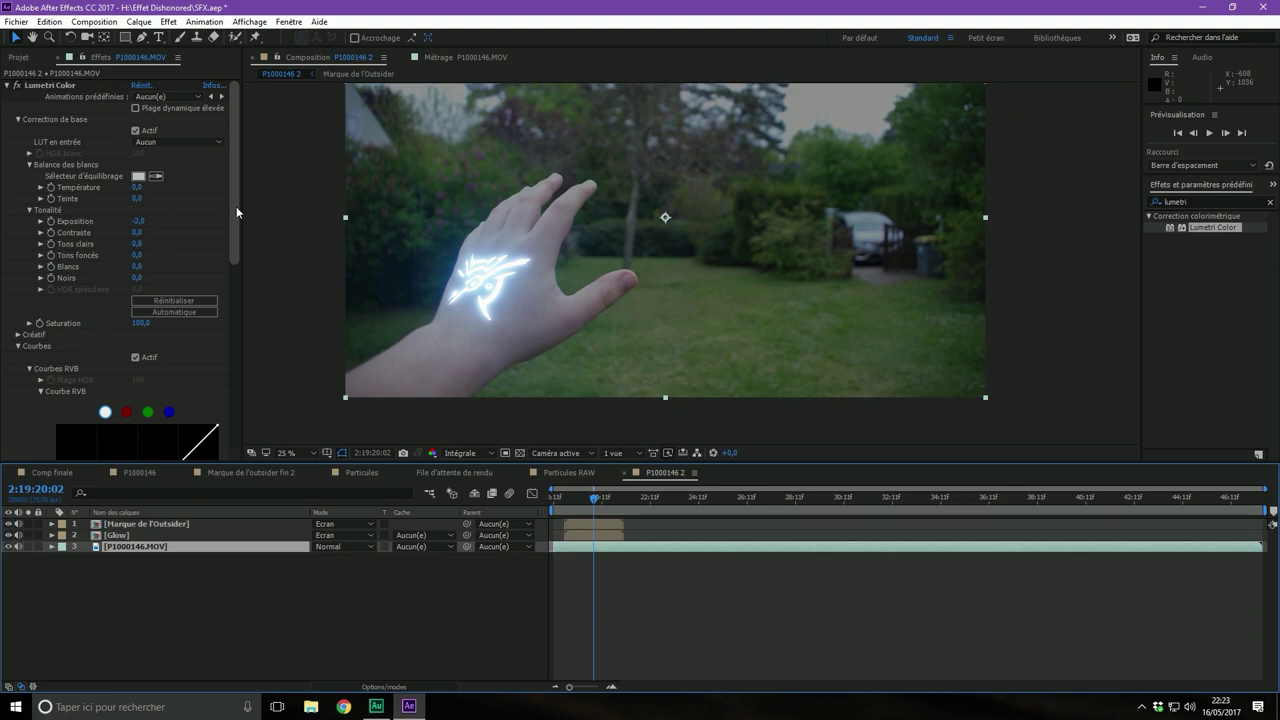
pyautogui.scroll(-1, 537, 350)
pyautogui.scroll(1, 550, 320)
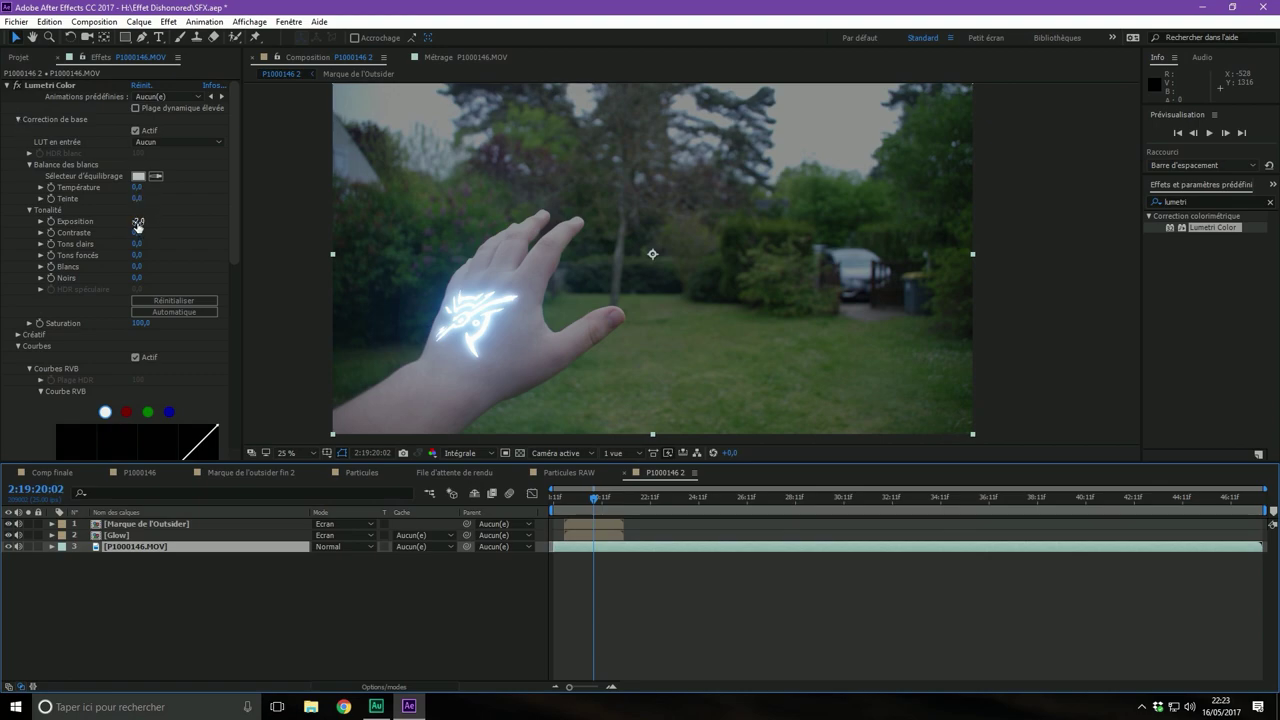
pyautogui.moveTo(138, 232)
pyautogui.mouseDown()
pyautogui.moveTo(176, 227)
pyautogui.moveTo(138, 232)
pyautogui.mouseUp()
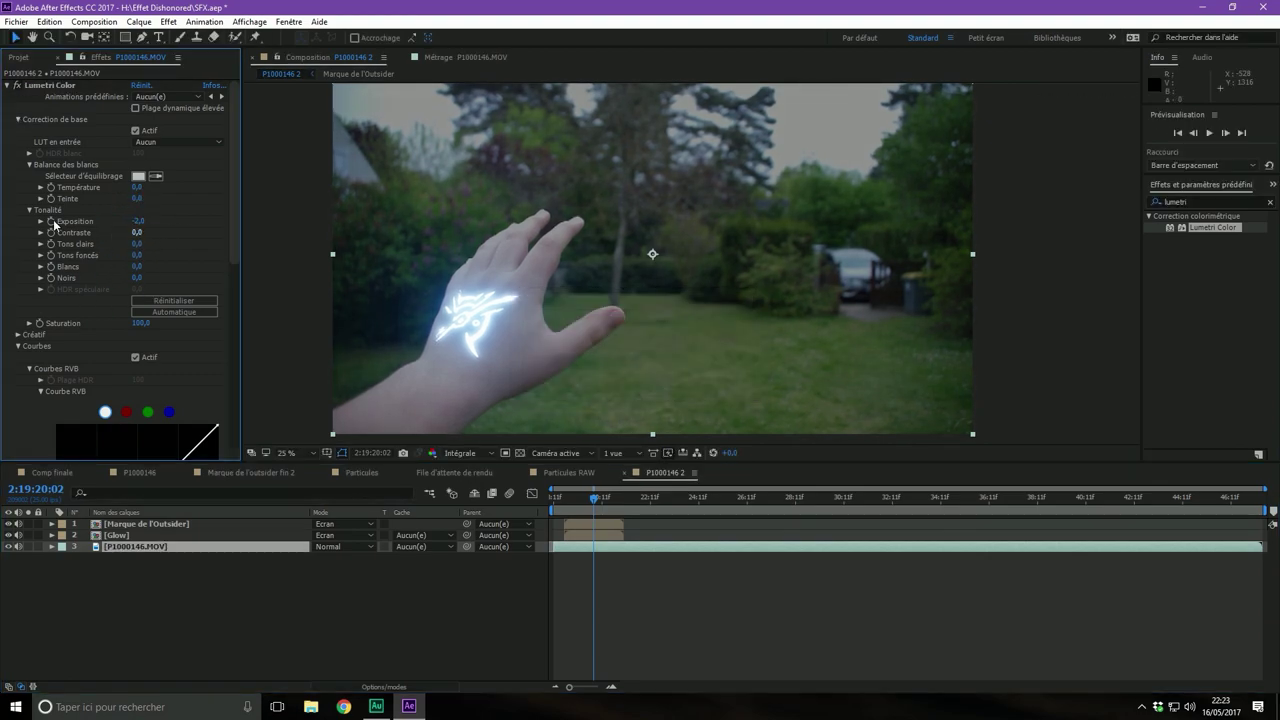
# Shape the master Courbe RVB into an S-curve with darker shadows, brighter highlights and lifted blacks
pyautogui.click(18, 119)
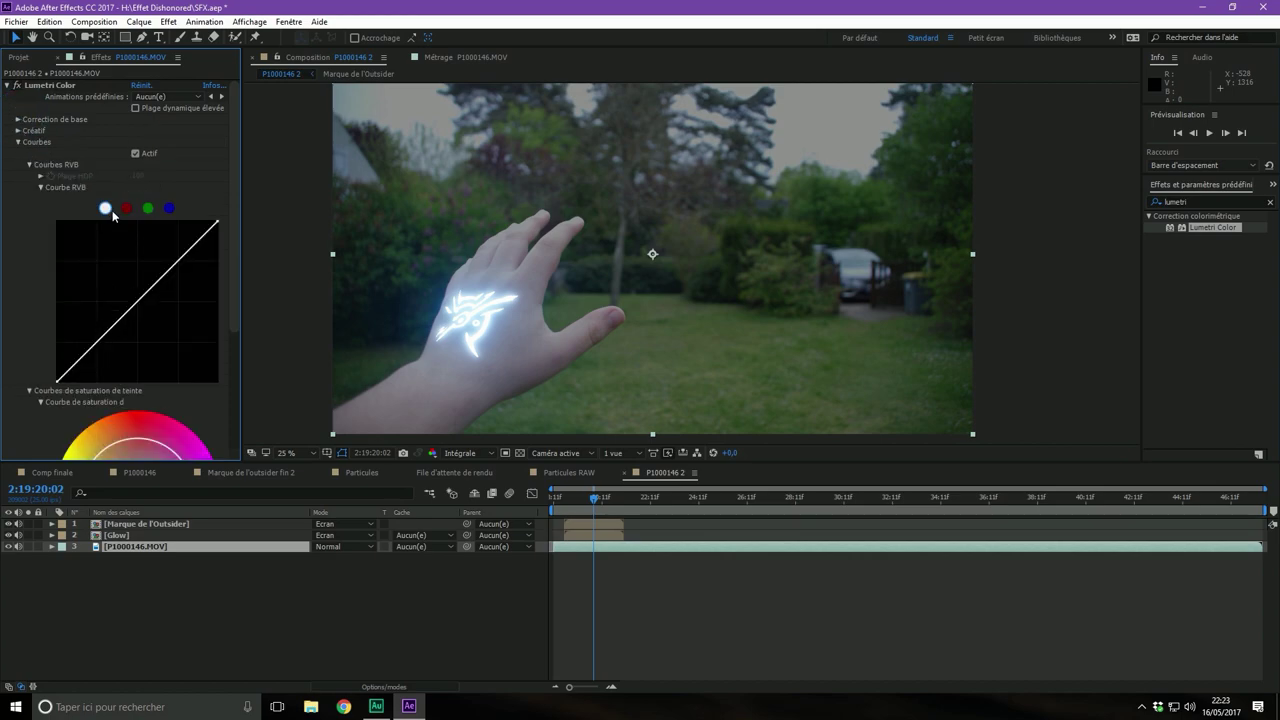
pyautogui.click(106, 209)
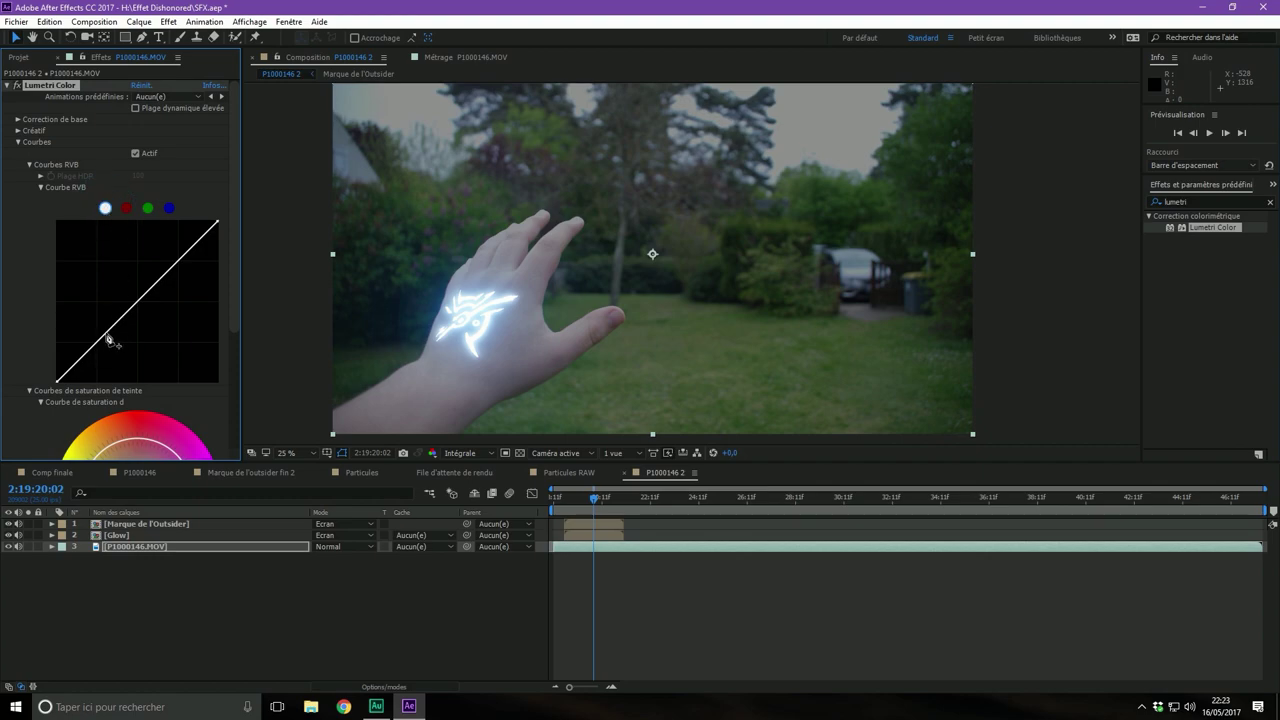
pyautogui.moveTo(108, 338); pyautogui.dragTo(109, 346)
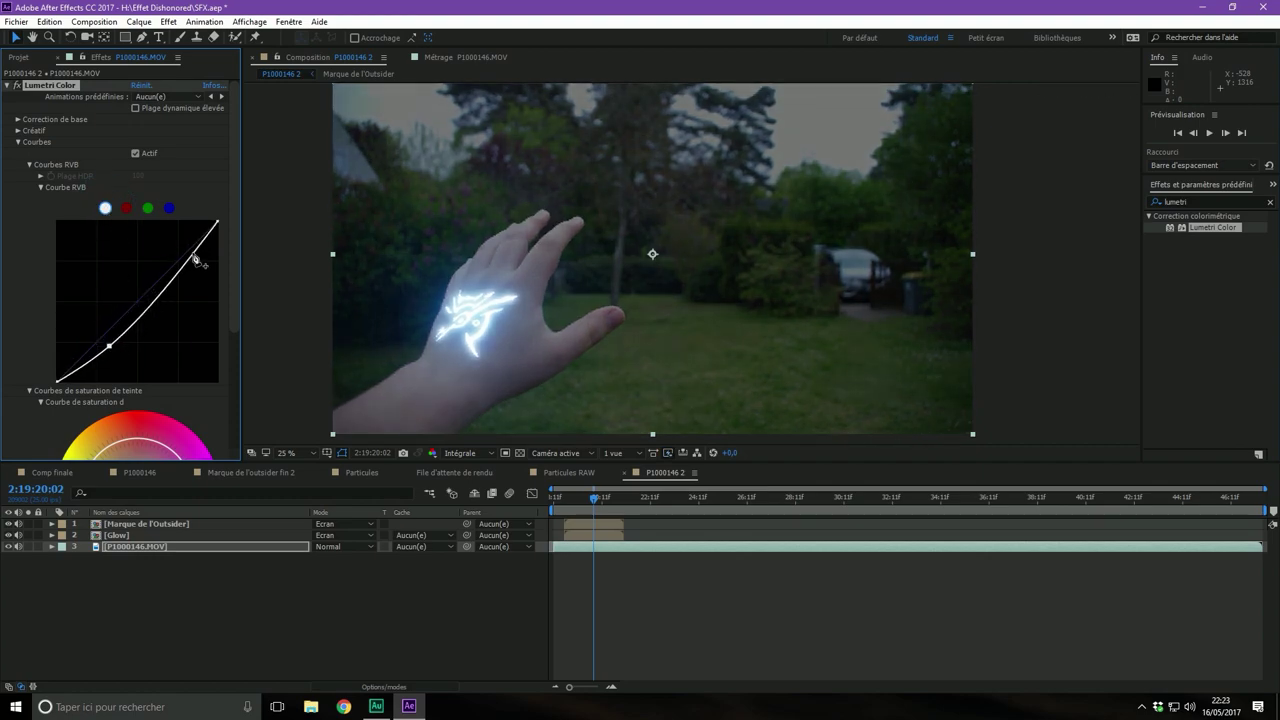
pyautogui.moveTo(196, 261); pyautogui.dragTo(181, 256)
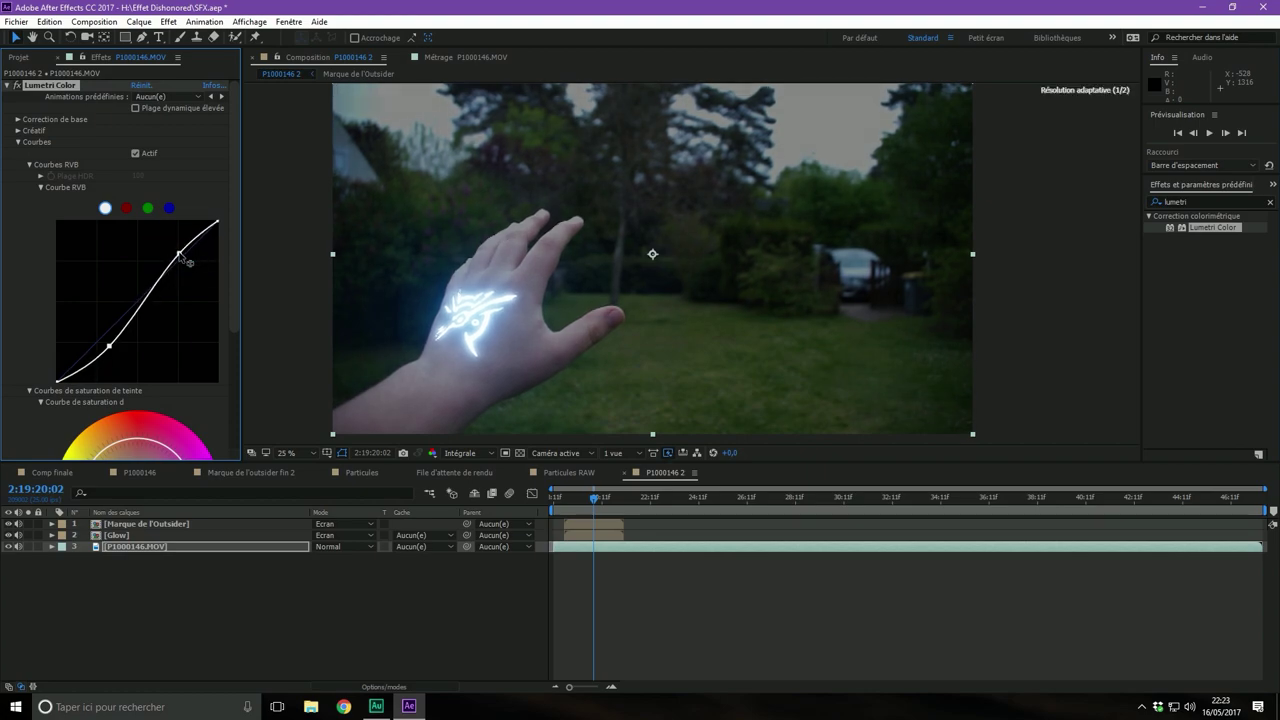
pyautogui.moveTo(109, 346); pyautogui.dragTo(99, 348)
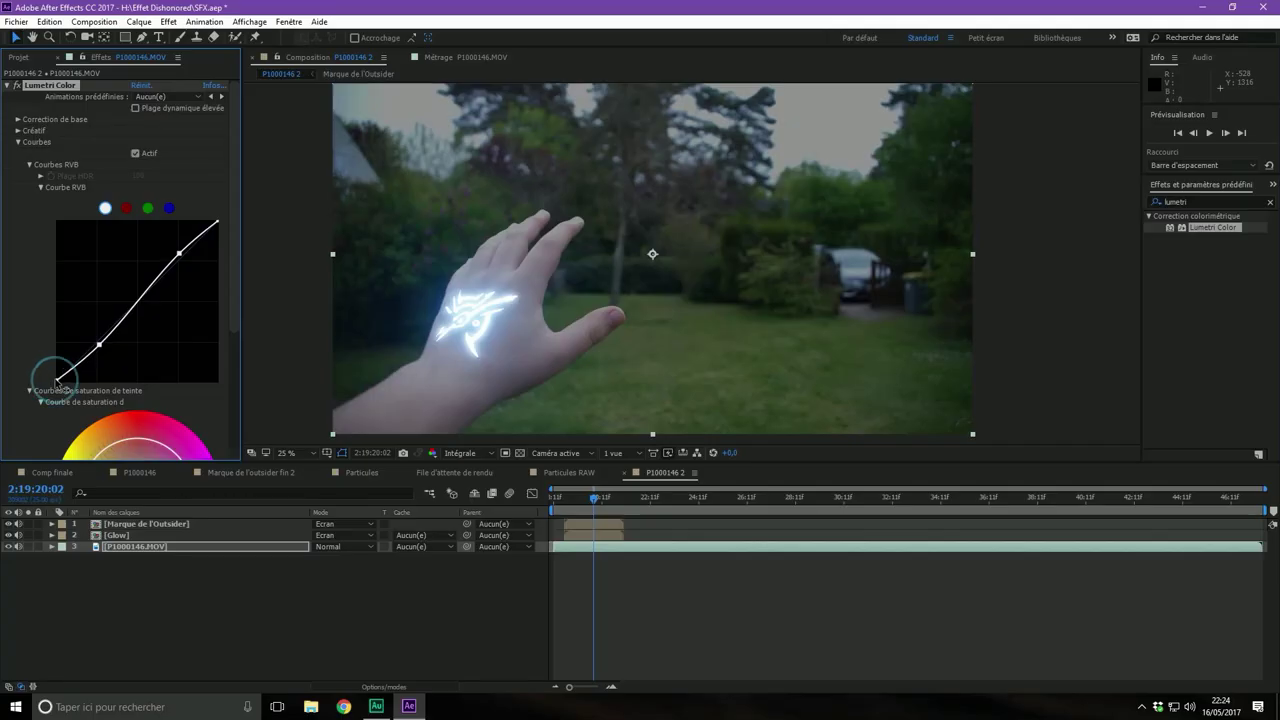
pyautogui.moveTo(57, 379); pyautogui.dragTo(62, 372)
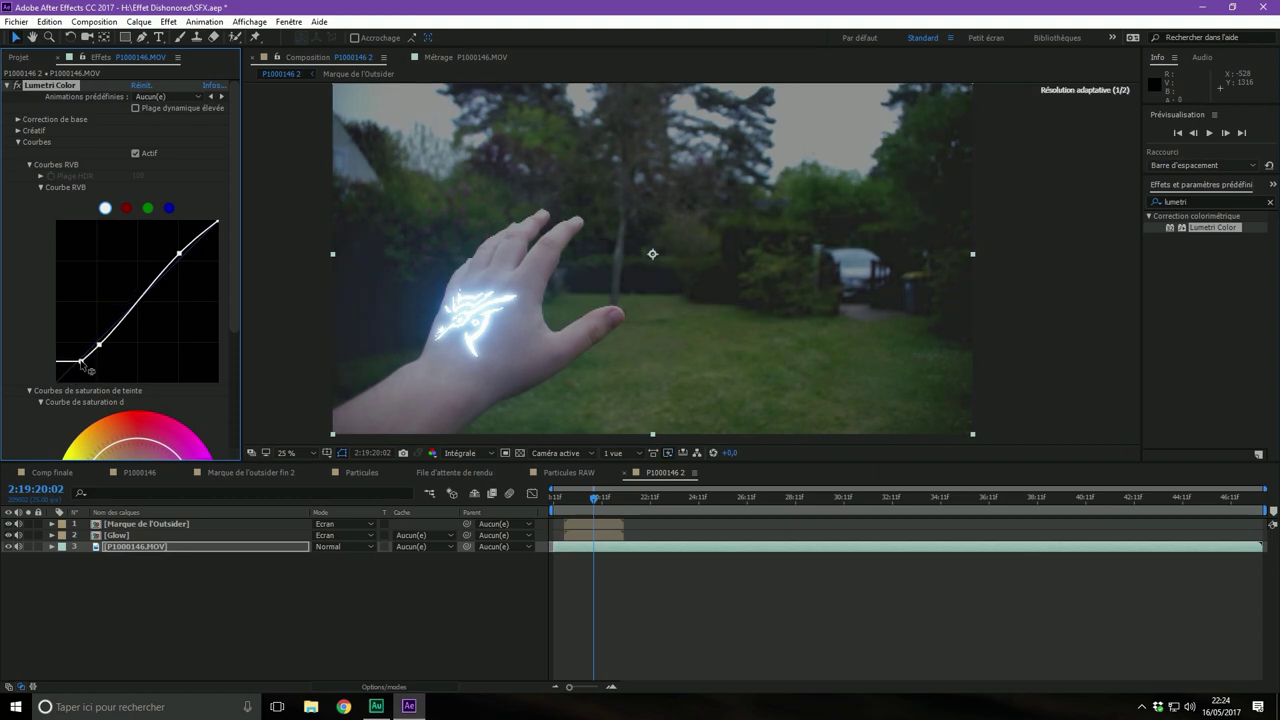
pyautogui.moveTo(82, 364); pyautogui.dragTo(84, 358)
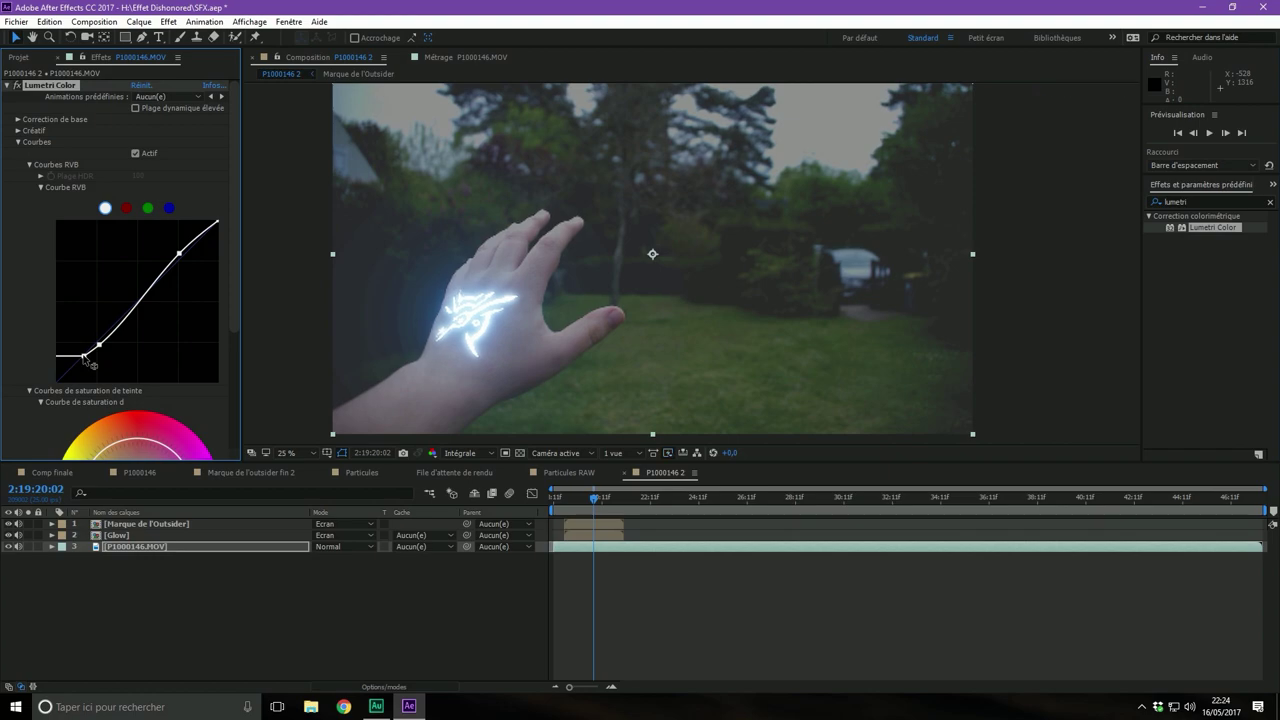
pyautogui.moveTo(84, 356); pyautogui.dragTo(52, 368)
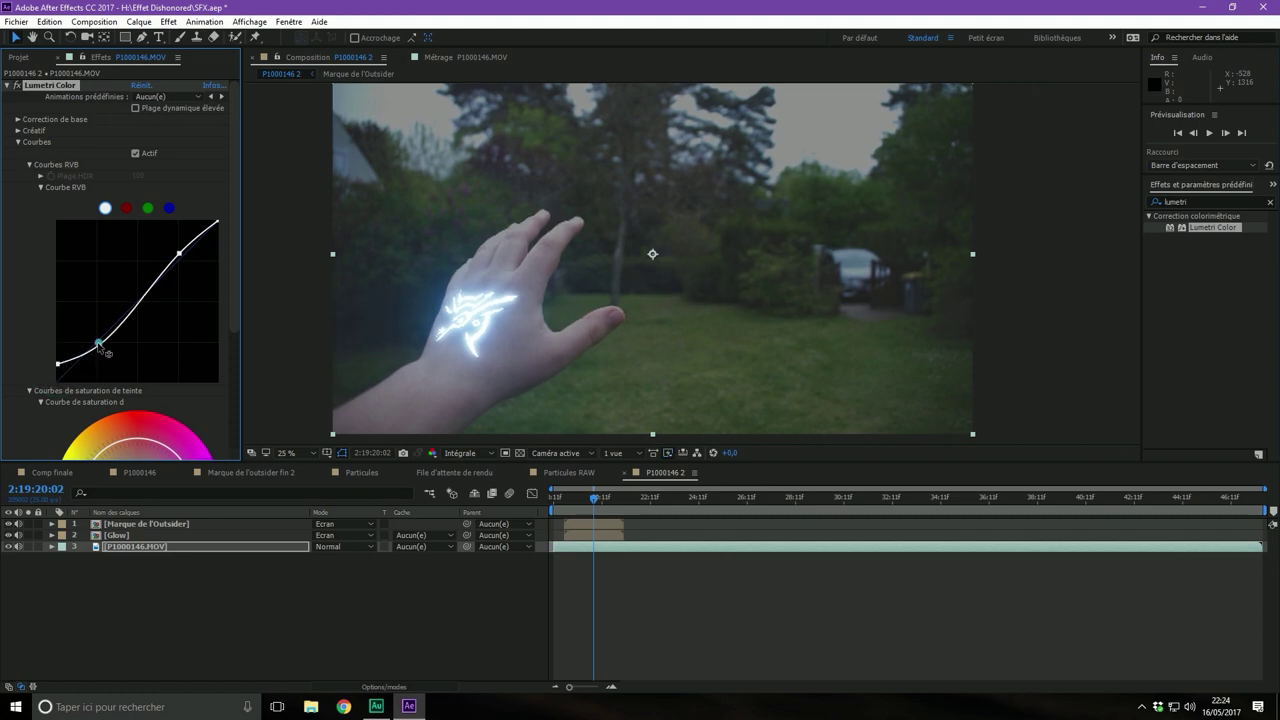
pyautogui.moveTo(100, 344); pyautogui.dragTo(57, 365)
# Compare the footage with and without Lumetri and the Courbes, leaving the curves enabled
pyautogui.click(20, 88)
pyautogui.click(20, 88)
pyautogui.click(20, 88)
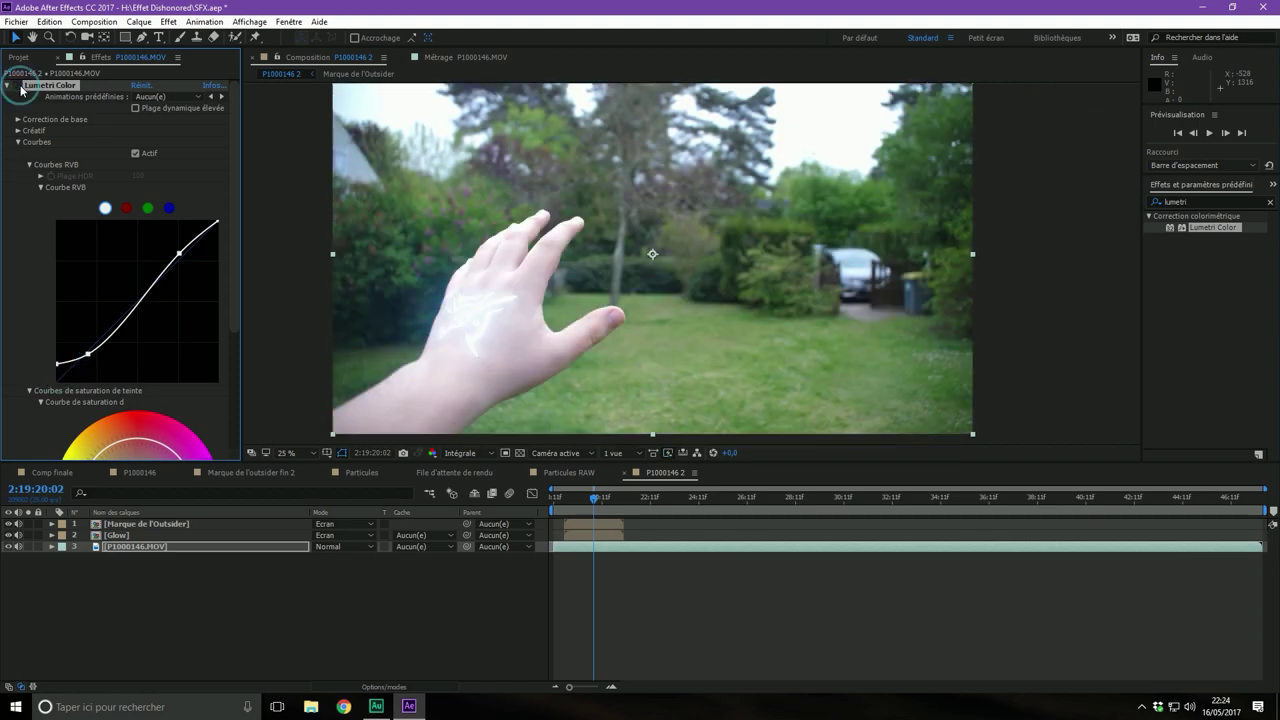
pyautogui.click(20, 88)
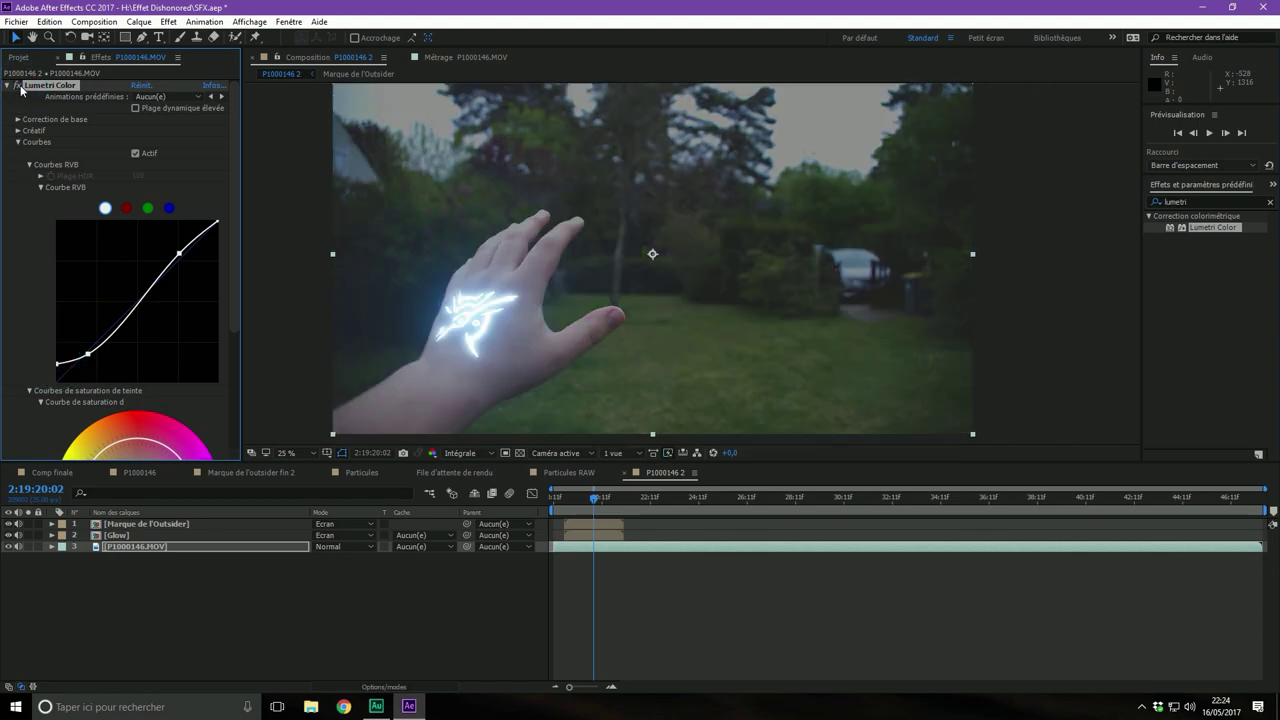
pyautogui.click(137, 154)
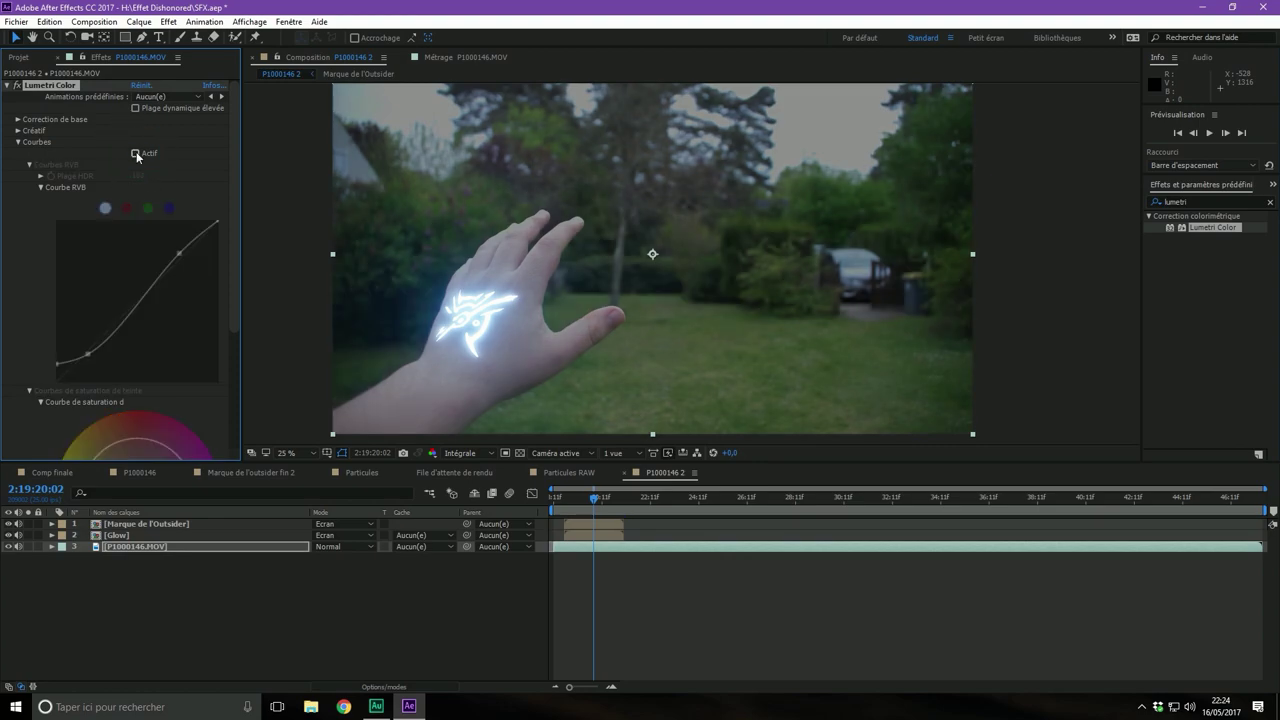
pyautogui.click(137, 154)
pyautogui.click(137, 154)
pyautogui.click(137, 154)
pyautogui.click(137, 154)
pyautogui.click(137, 154)
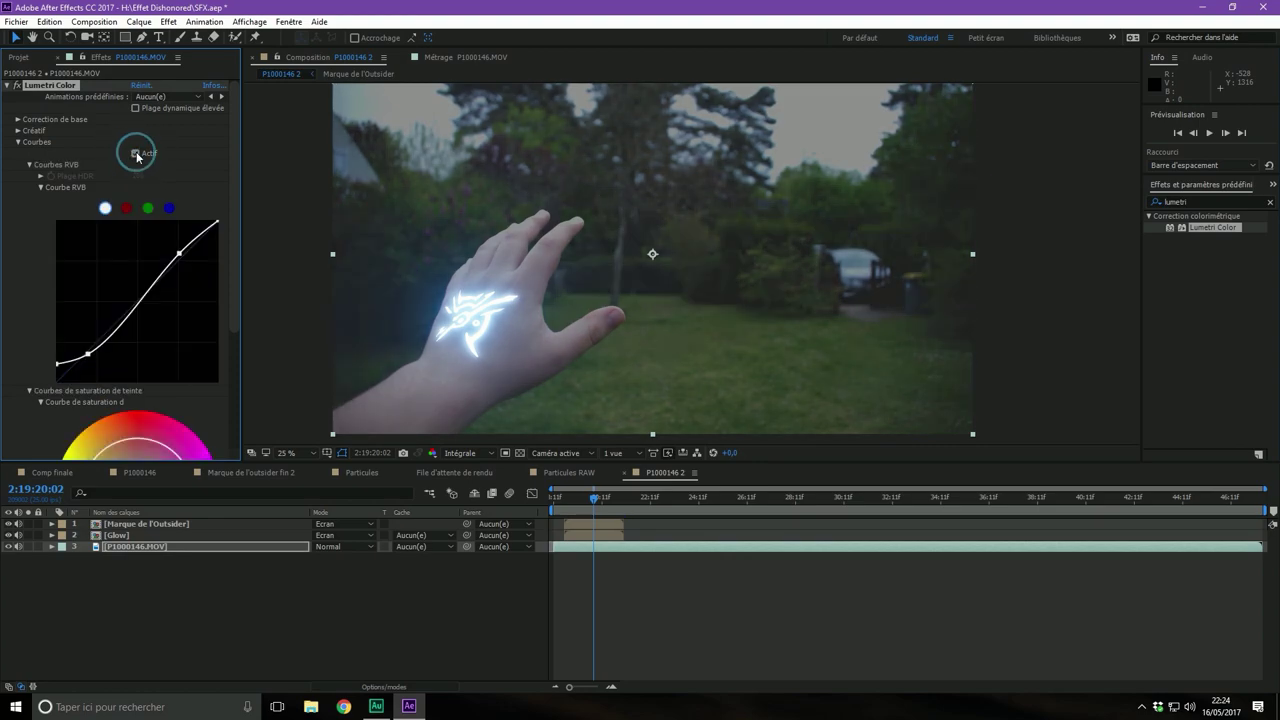
pyautogui.click(137, 154)
pyautogui.click(137, 154)
# Raise the blue channel curve's shadow endpoint slightly, then return to the master RGB curve
pyautogui.click(169, 209)
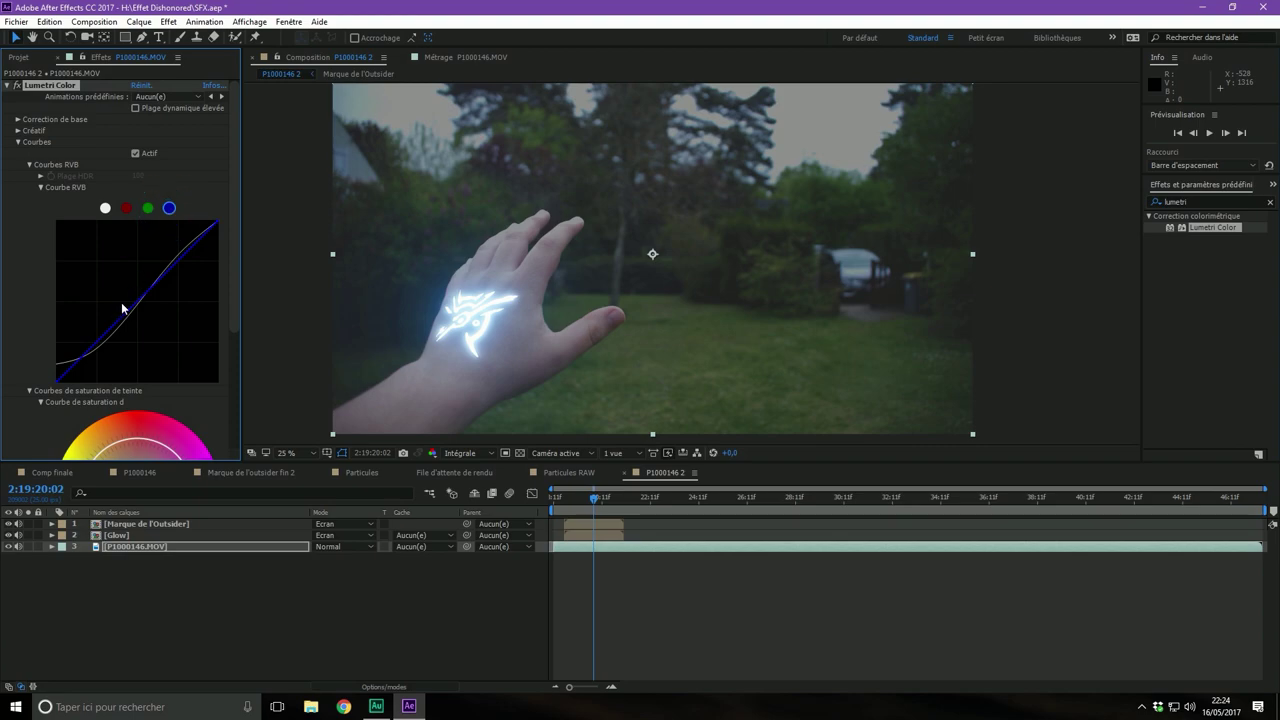
pyautogui.click(58, 383)
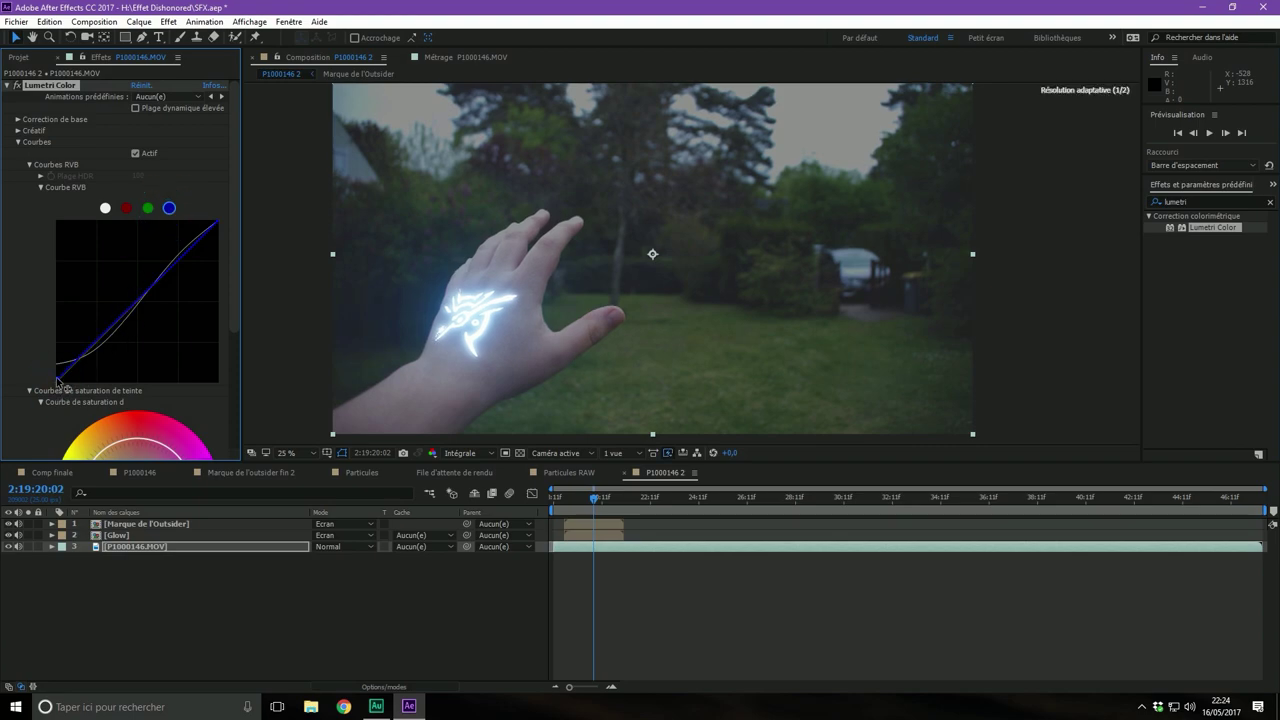
pyautogui.moveTo(58, 383)
pyautogui.mouseDown()
pyautogui.moveTo(60, 398)
pyautogui.moveTo(55, 382)
pyautogui.mouseUp()
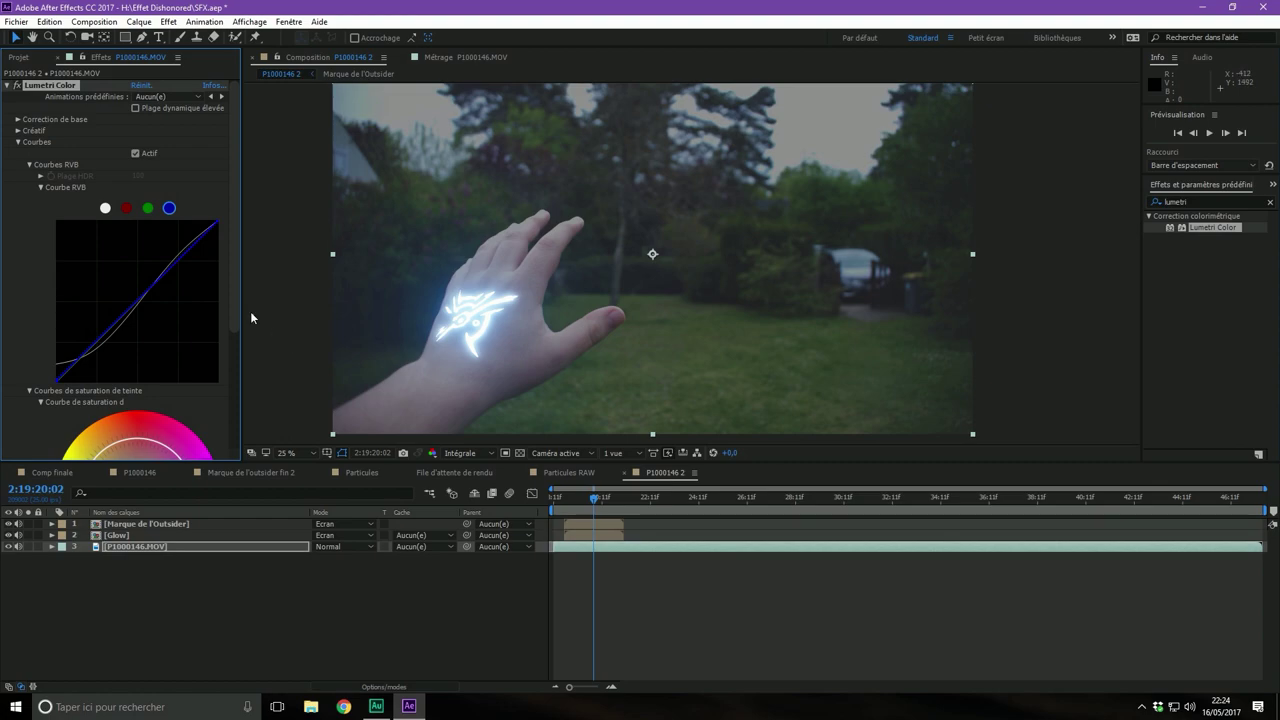
pyautogui.click(107, 208)
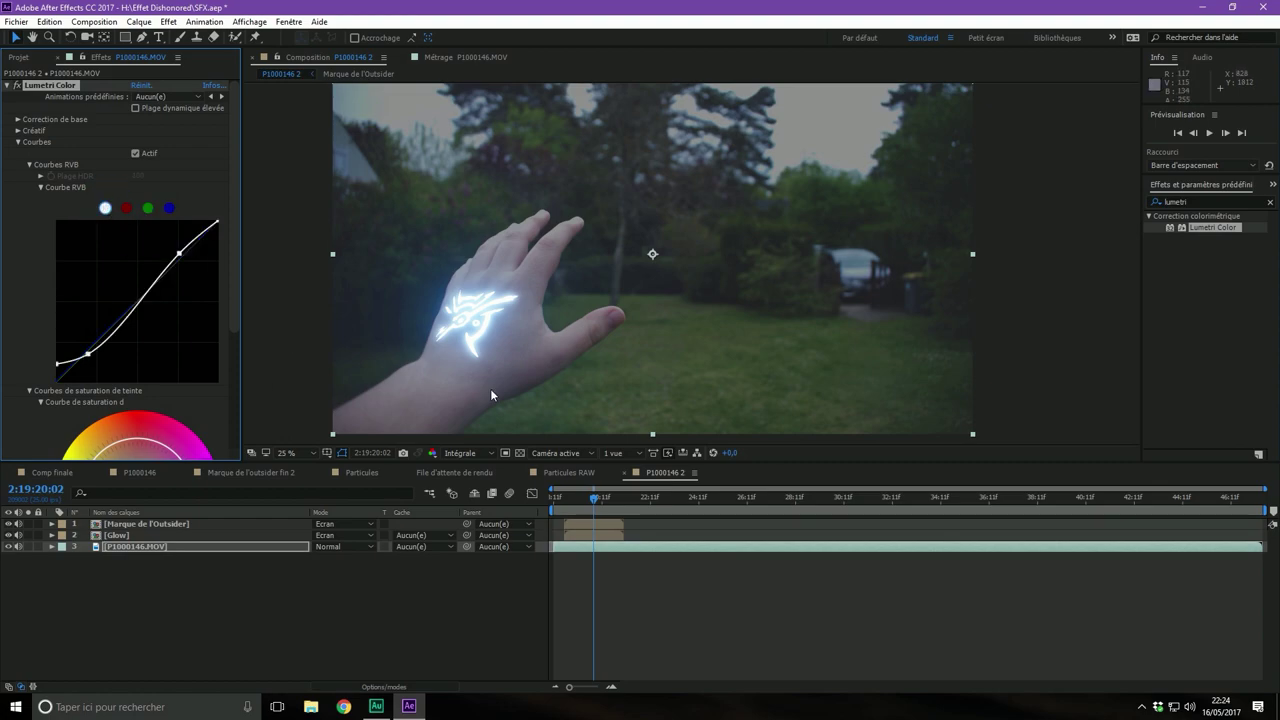
pyautogui.scroll(-1, 620, 315)
# Return to the clip's start, set preview resolution to Un quart, and play the composition
pyautogui.scroll(1, 620, 315)
pyautogui.moveTo(586, 495); pyautogui.dragTo(556, 497)
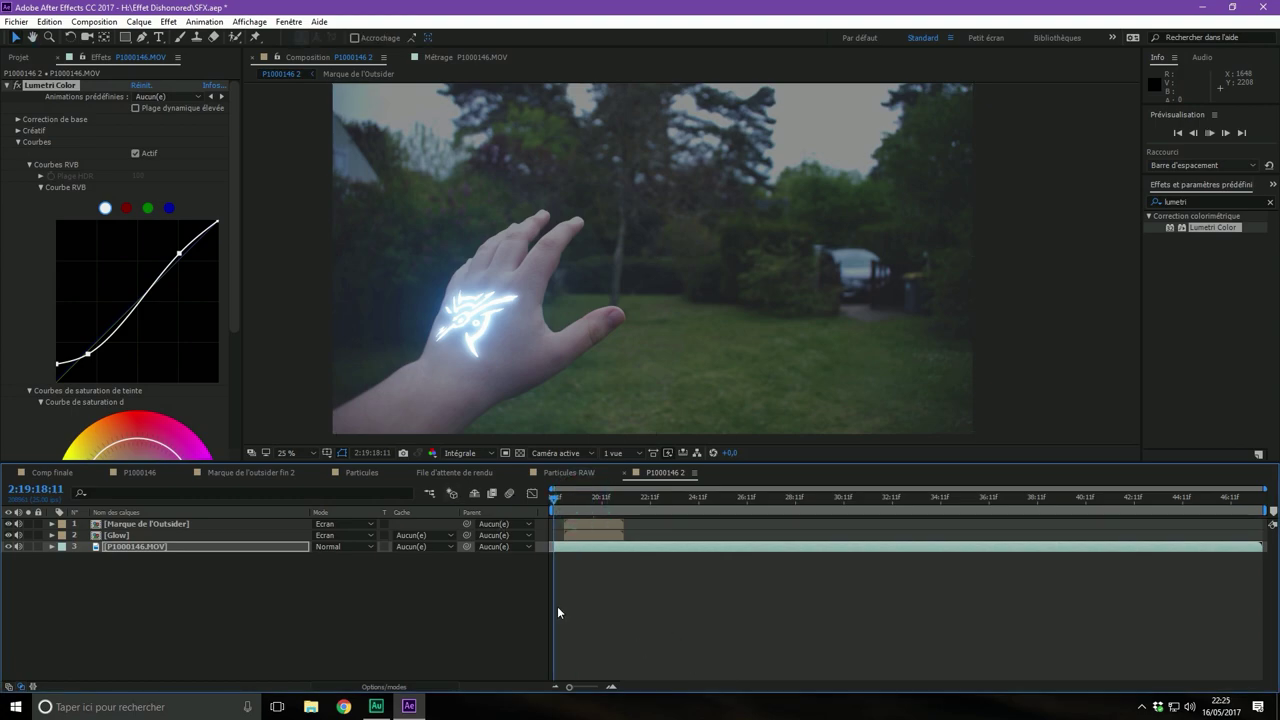
pyautogui.click(470, 455)
pyautogui.click(470, 524)
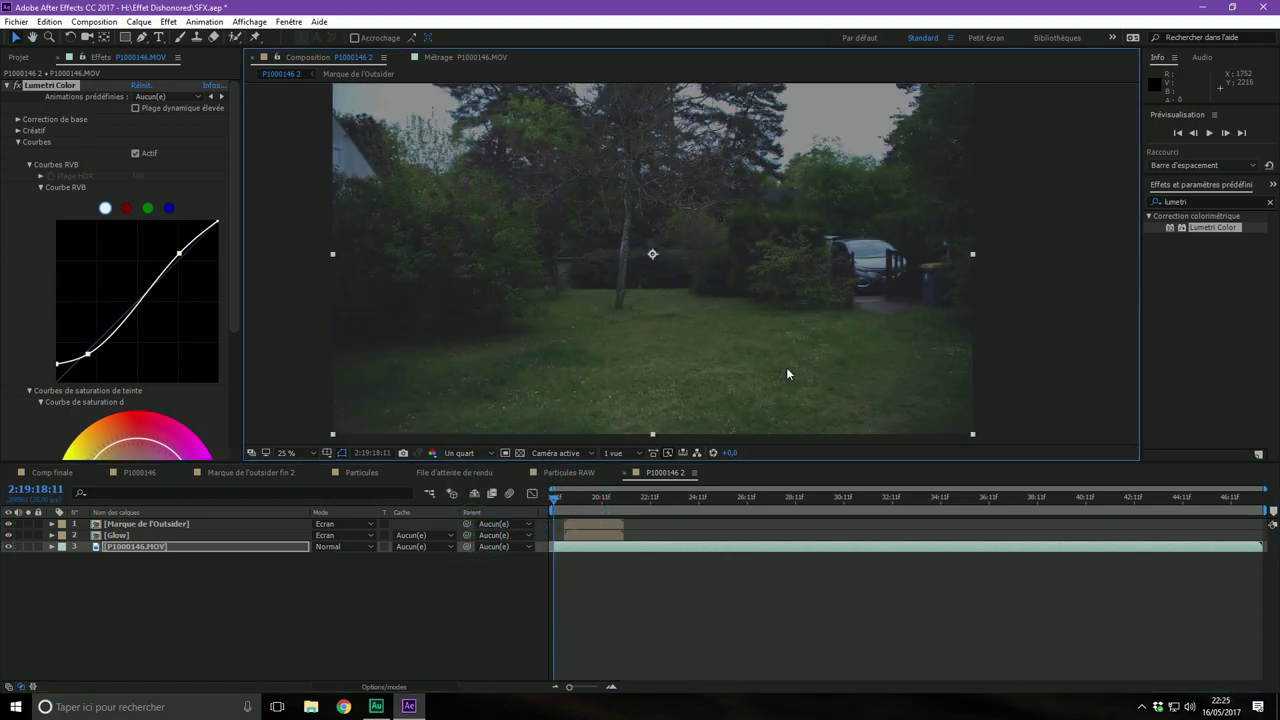
pyautogui.click(1190, 133)
pyautogui.click(1208, 134)
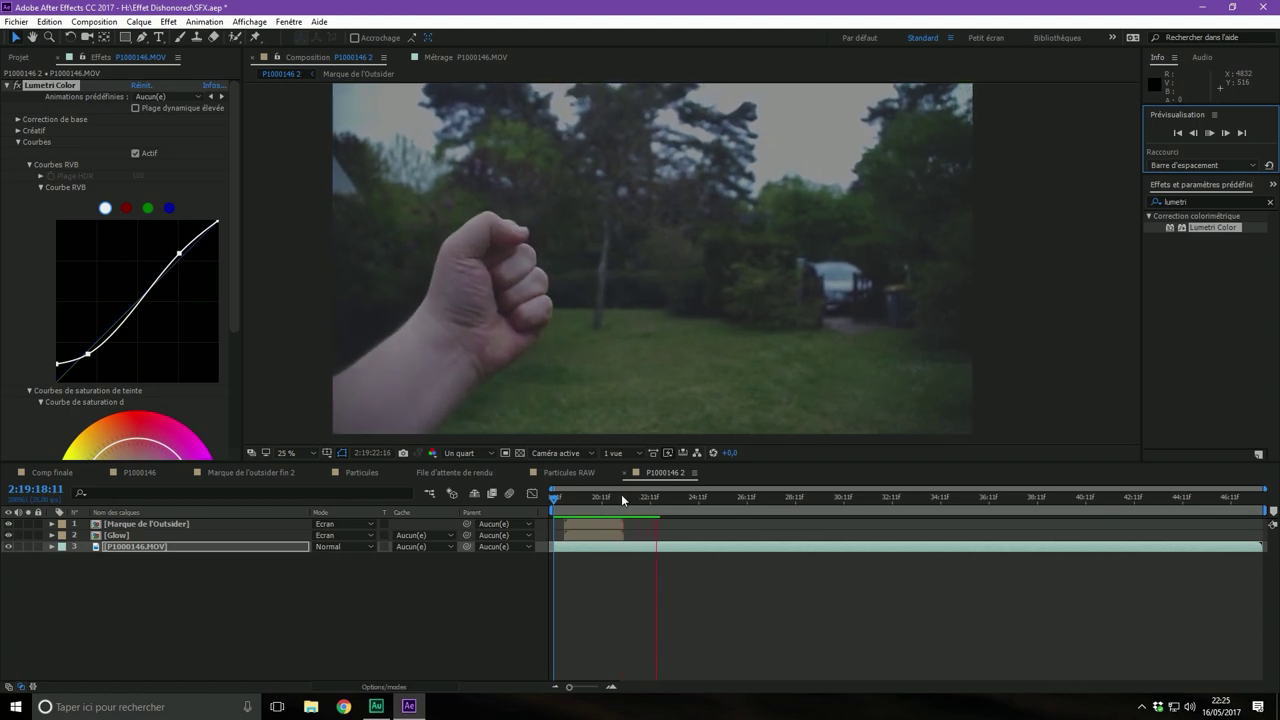
# Zoom the timeline, stop playback, move to 2:19:20:02 where the mark appears, and replay
pyautogui.press('=')
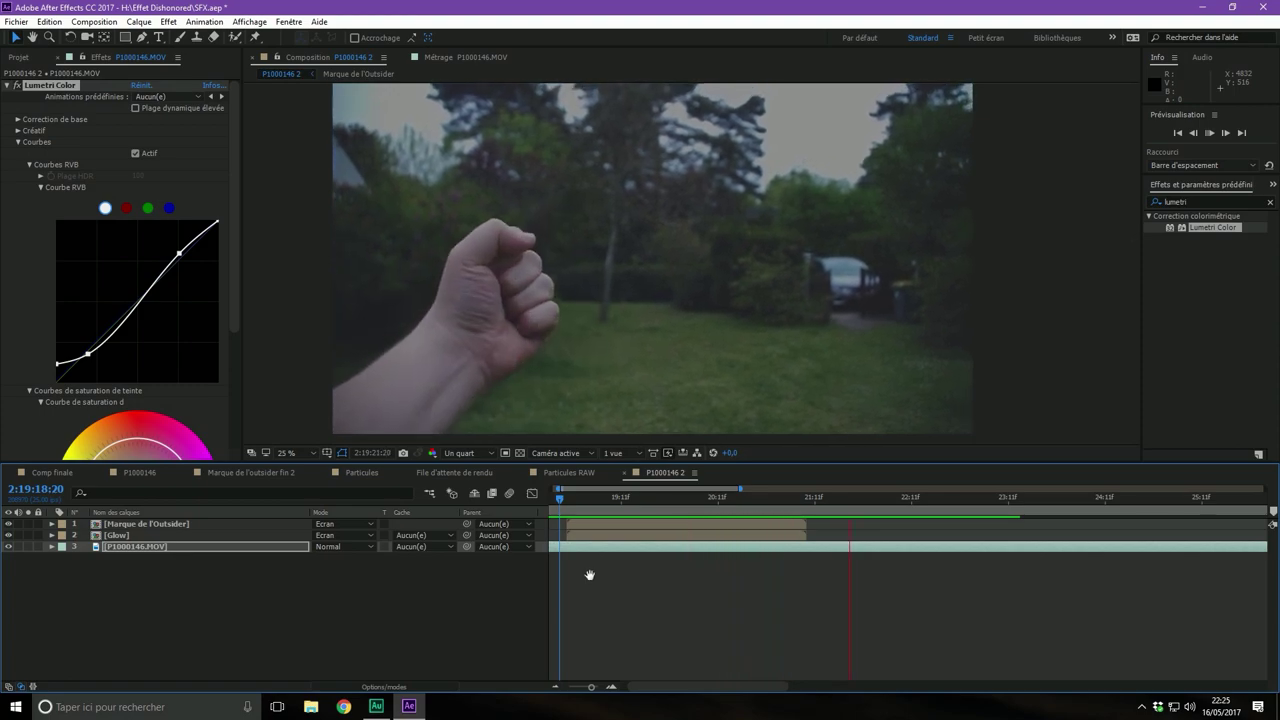
pyautogui.press('space')
pyautogui.moveTo(666, 491); pyautogui.dragTo(597, 495)
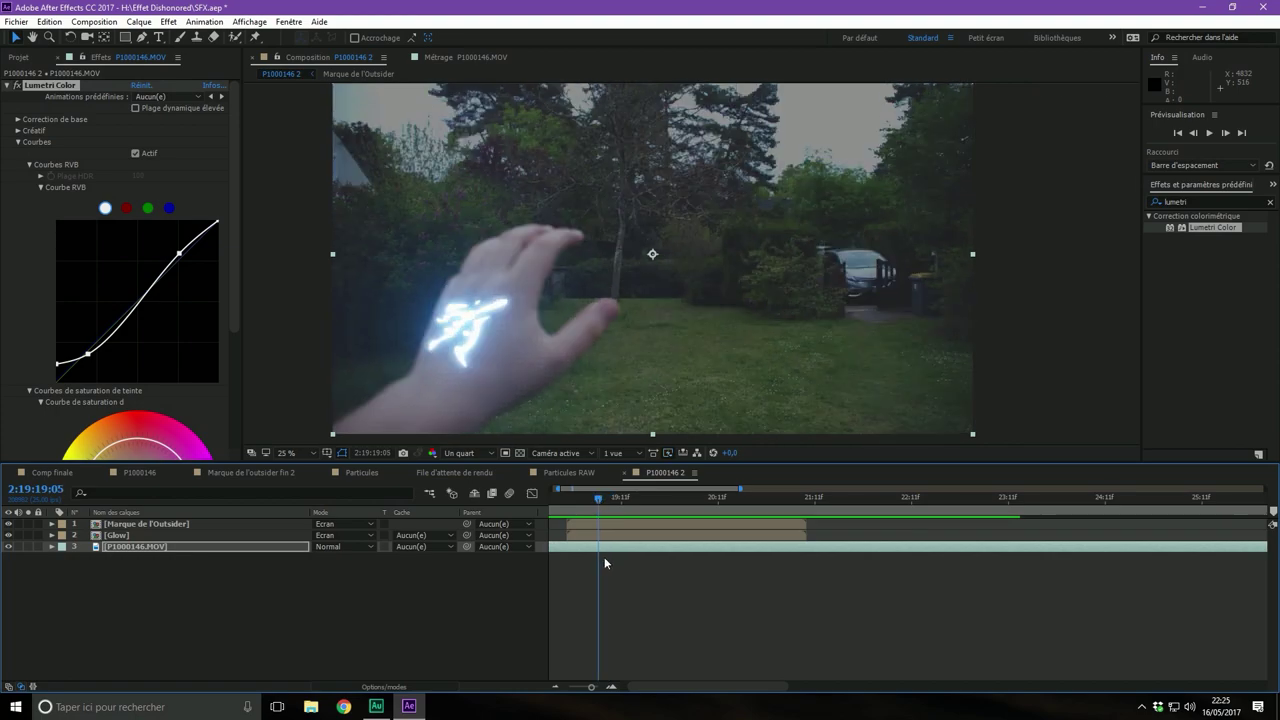
pyautogui.click(682, 497)
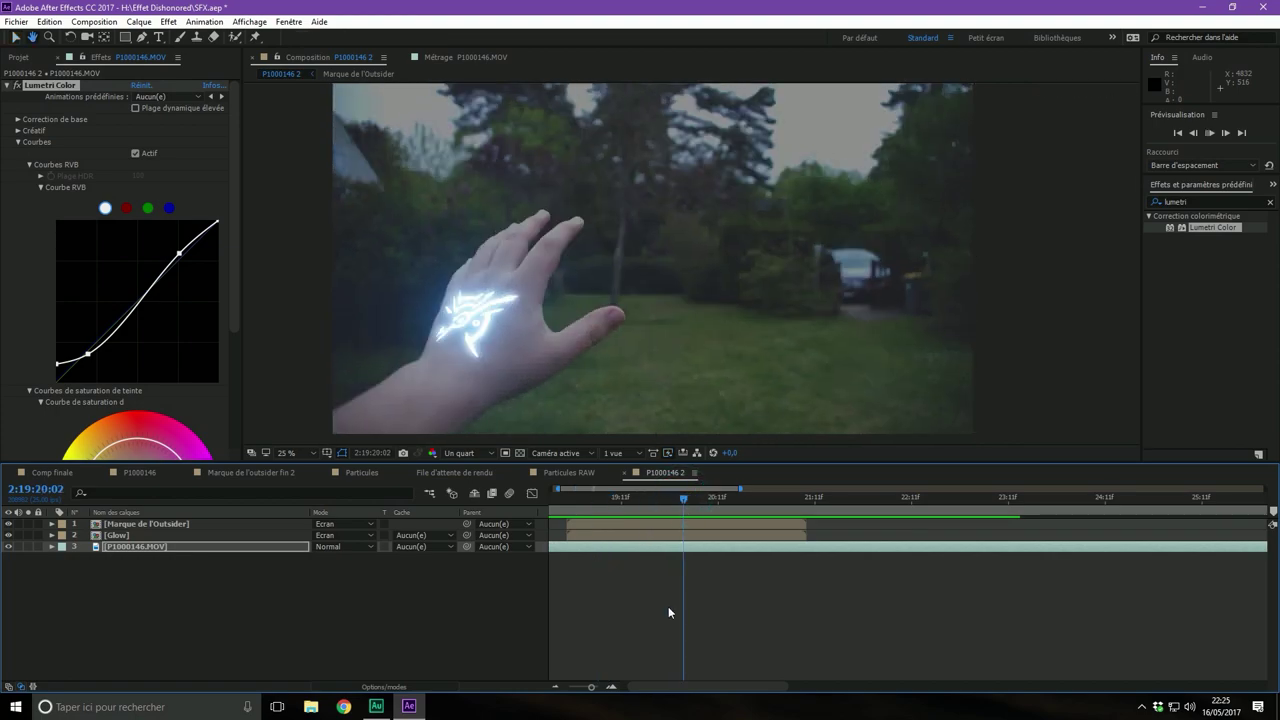
pyautogui.press('space')
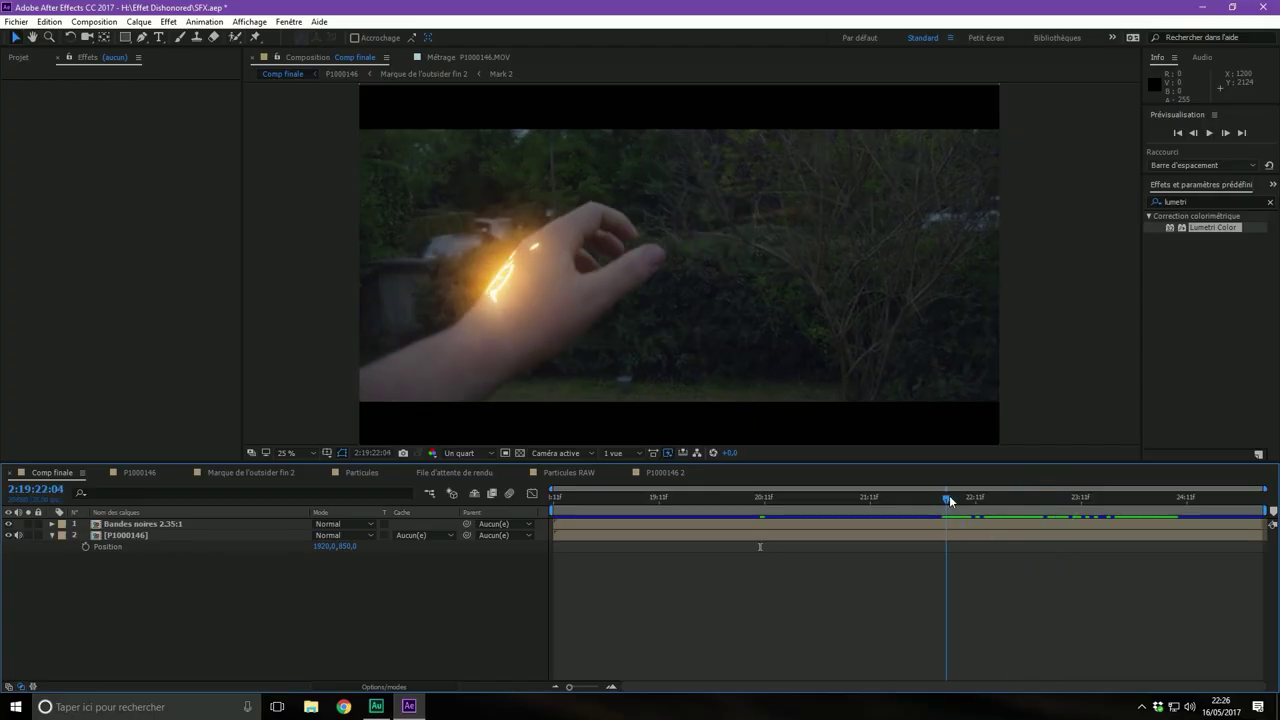
pyautogui.moveTo(949, 495)
pyautogui.mouseDown()
pyautogui.moveTo(1022, 495)
pyautogui.moveTo(637, 495)
pyautogui.moveTo(681, 495)
pyautogui.mouseUp()
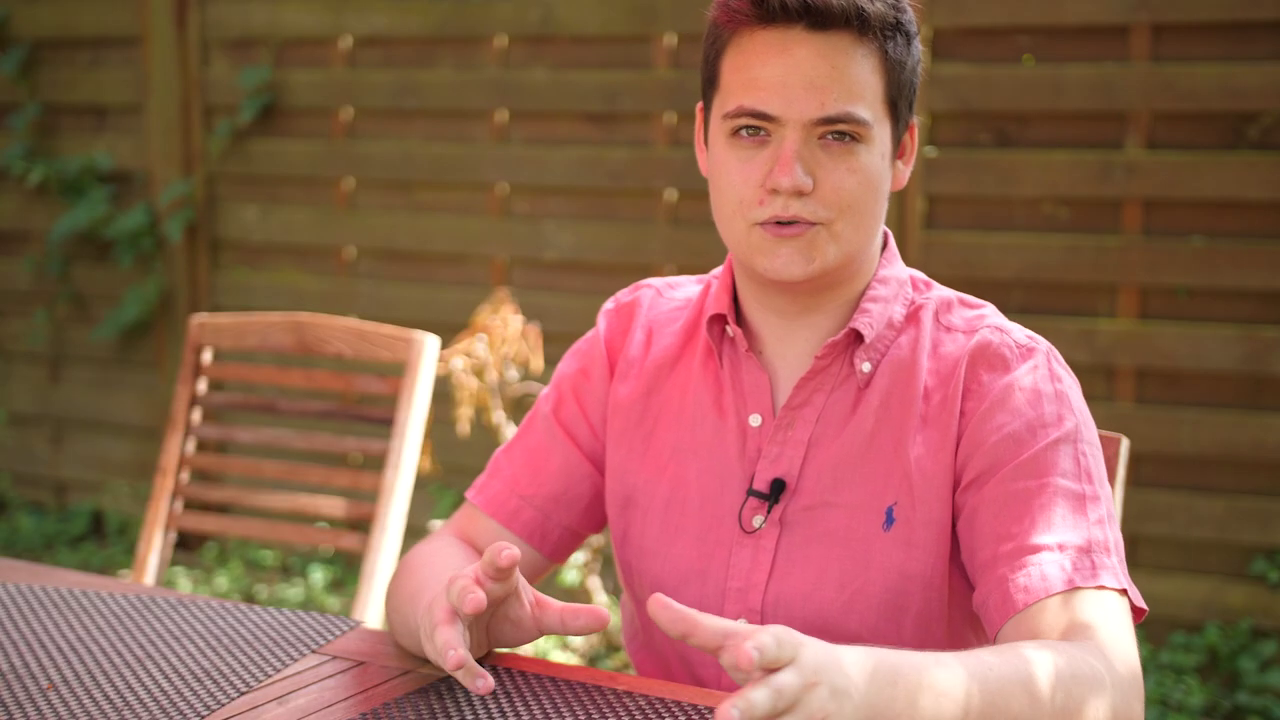